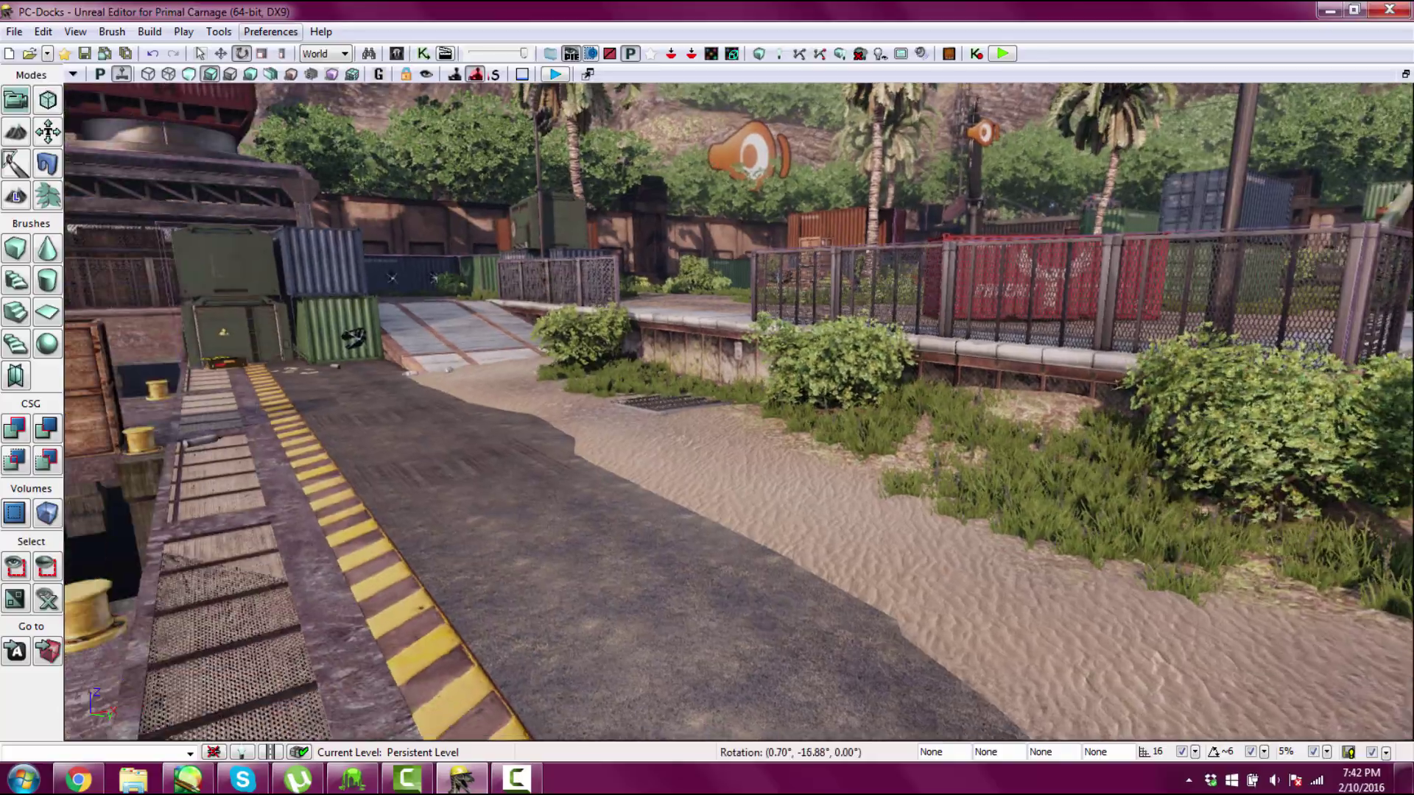
key(w)
key(s)
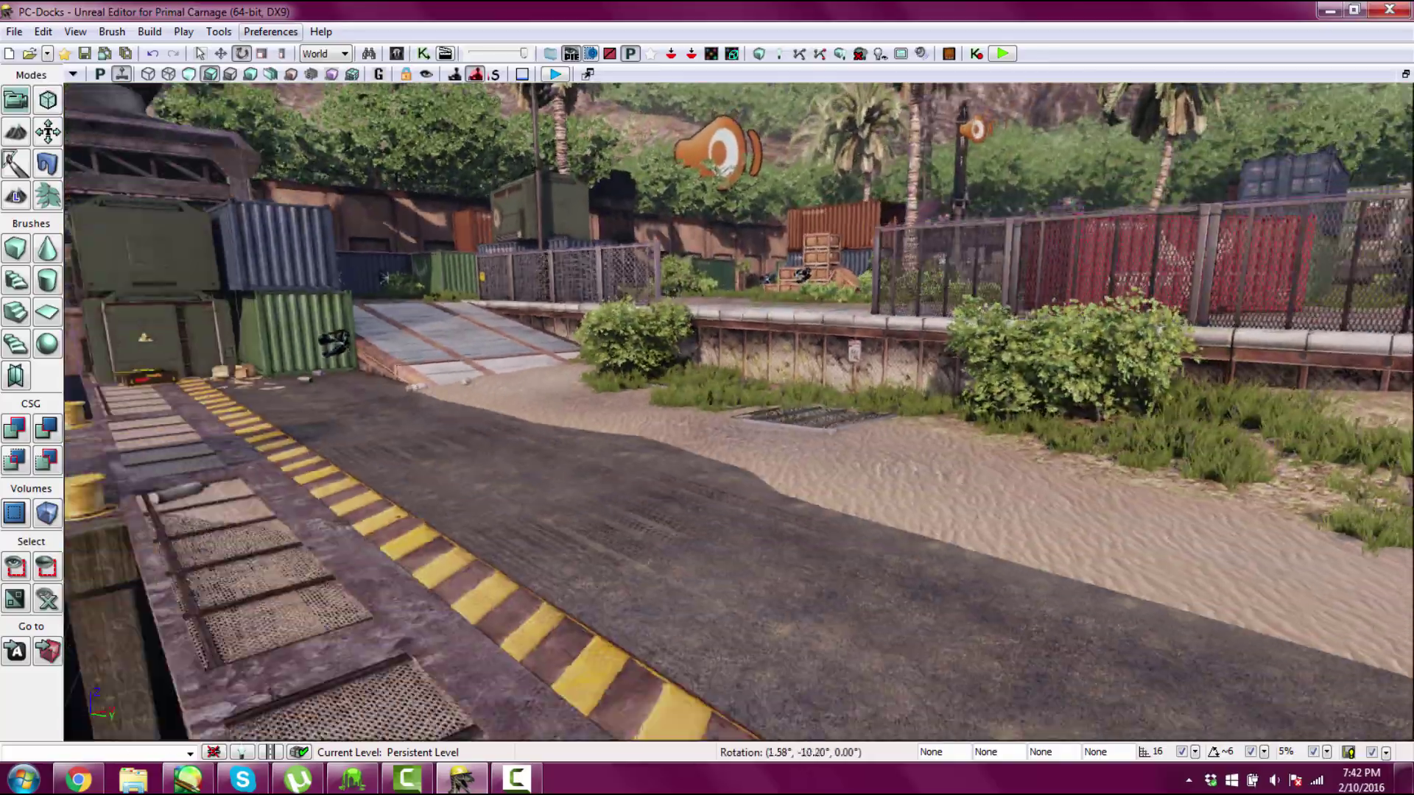
key(w)
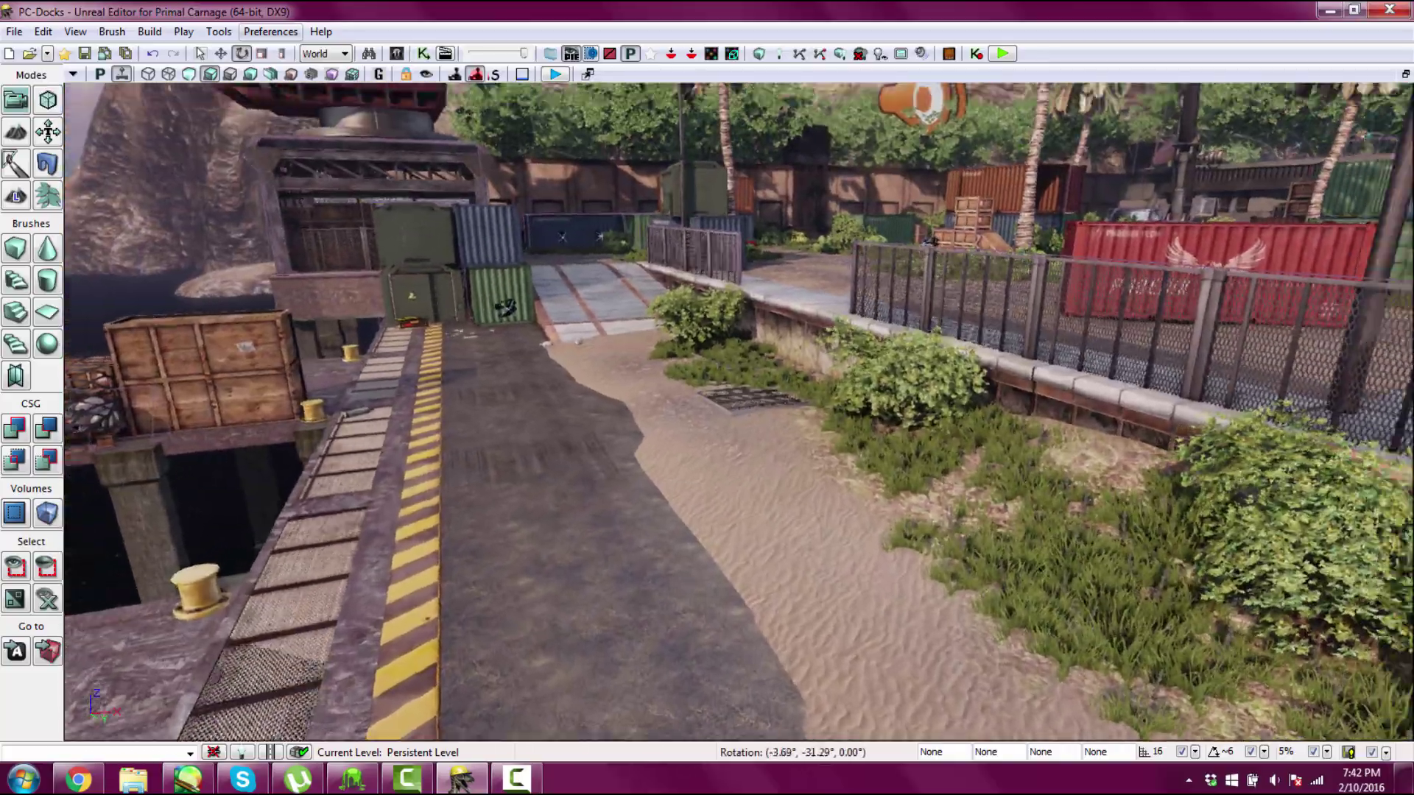
key(s)
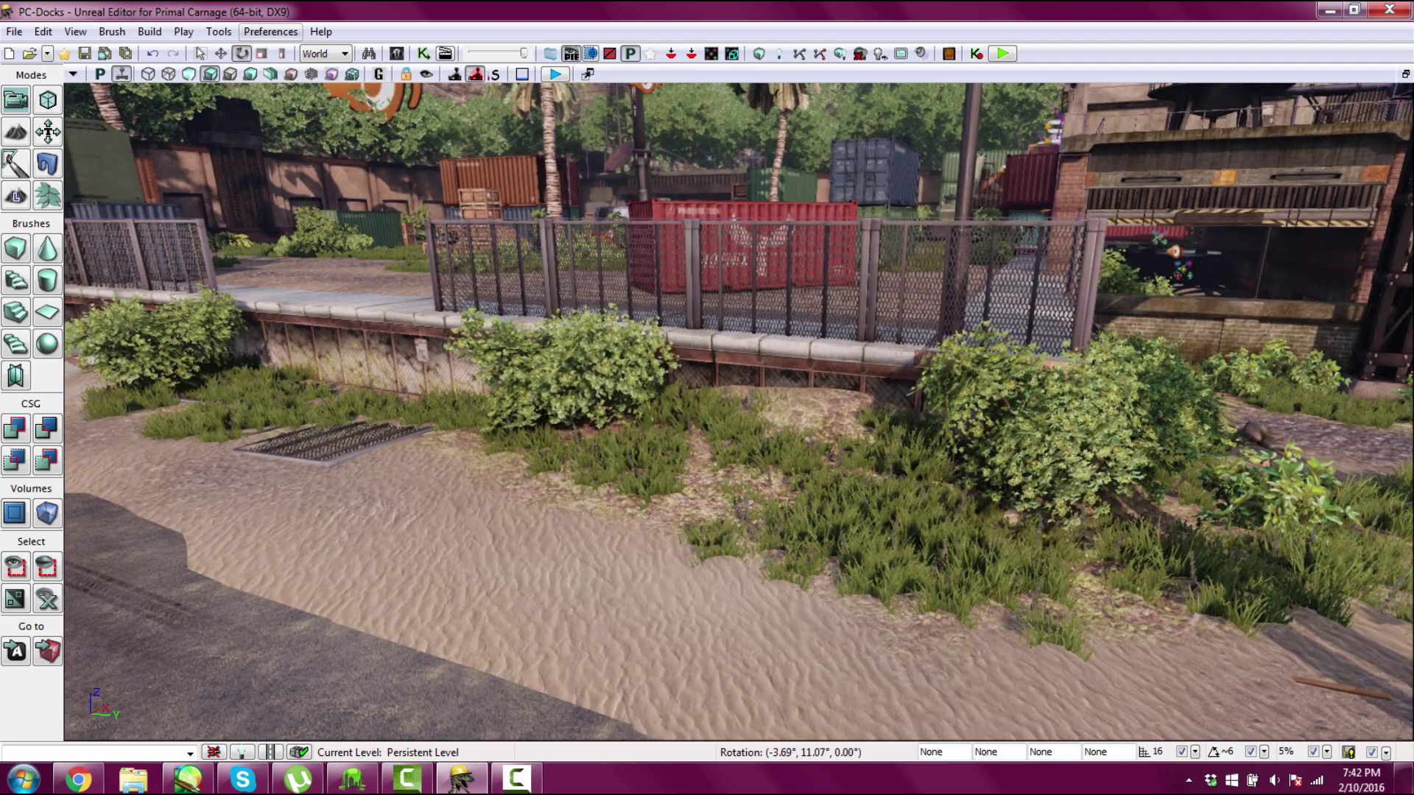
Browse for a level to open, going to the Steam folder in Program Files (x86) on the C: drive.
click(16, 32)
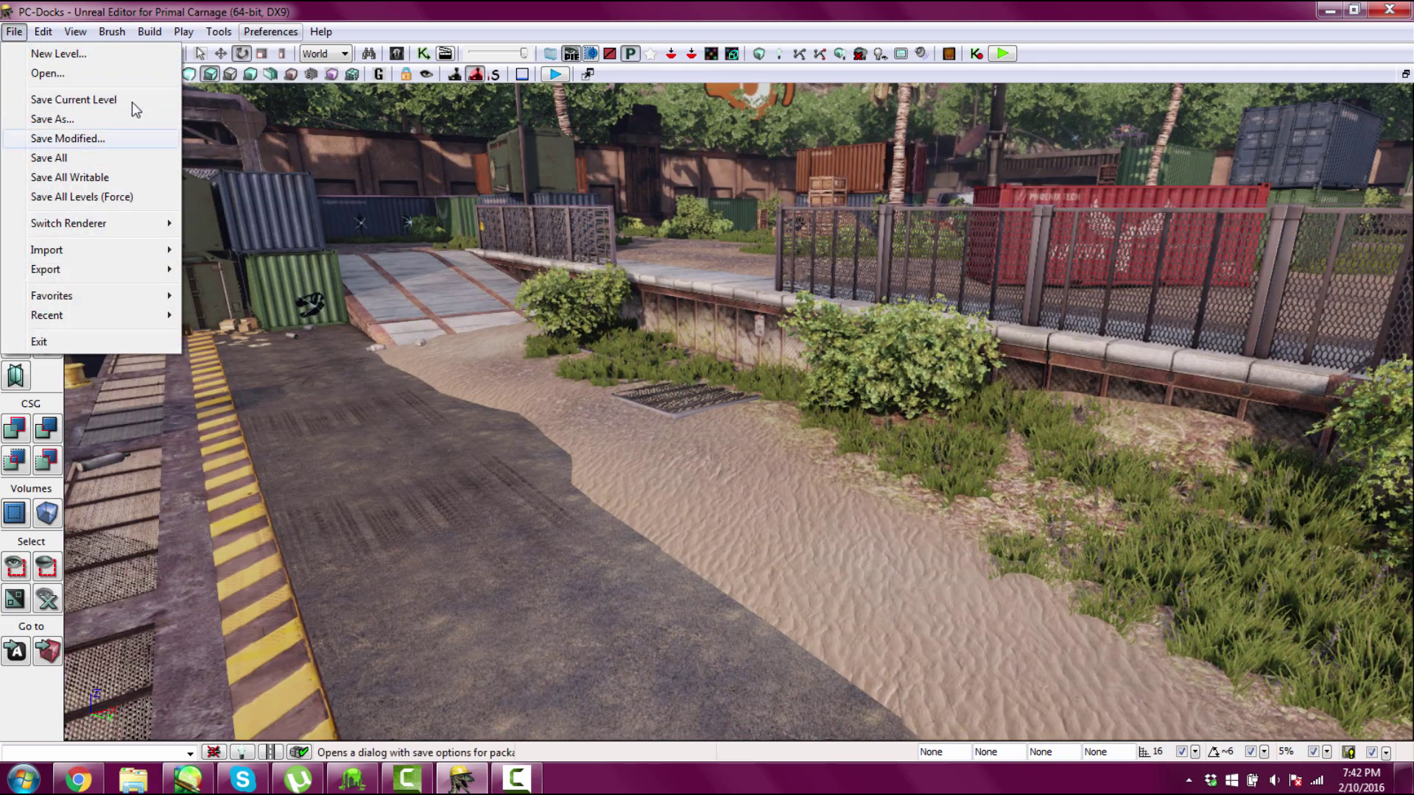
click(47, 73)
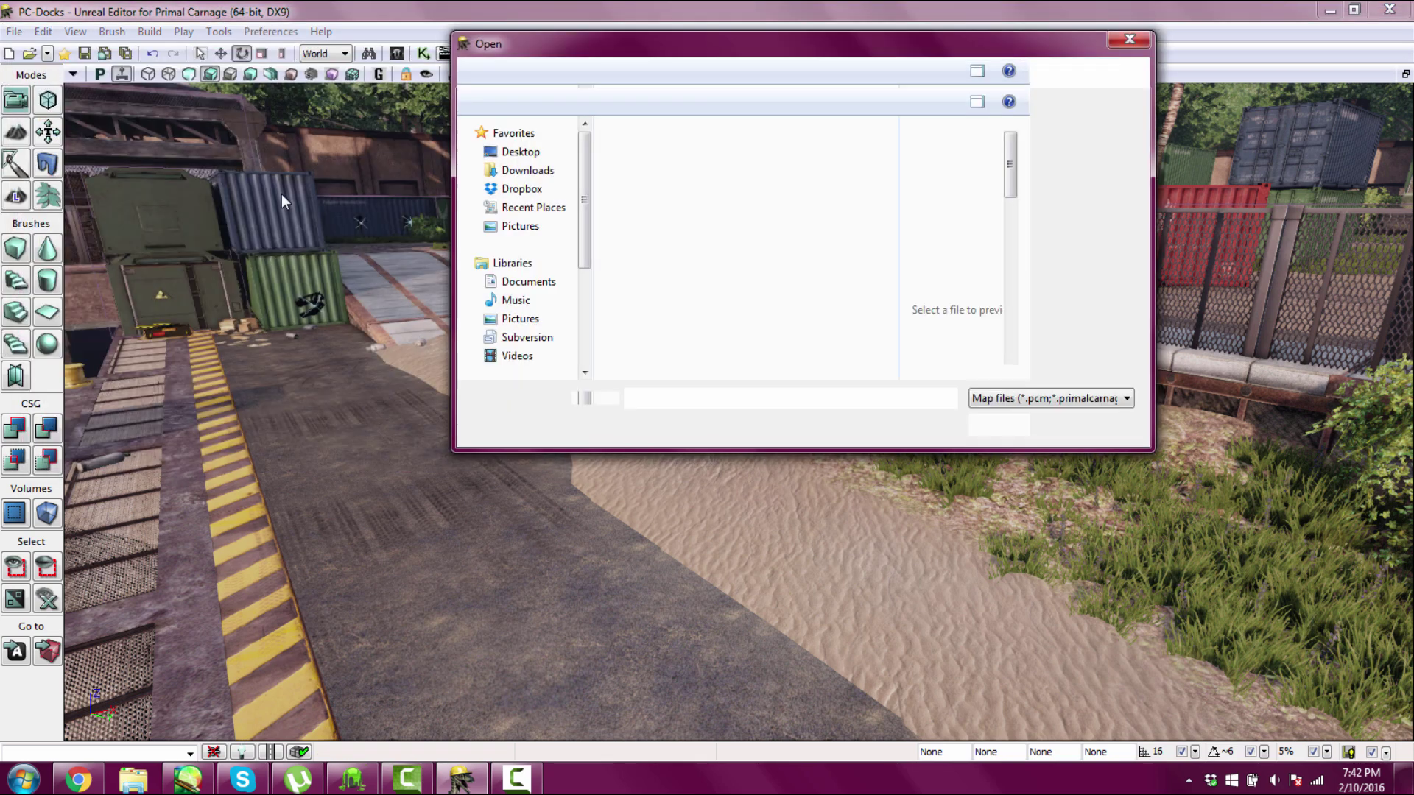
scroll(574, 303, down, 4)
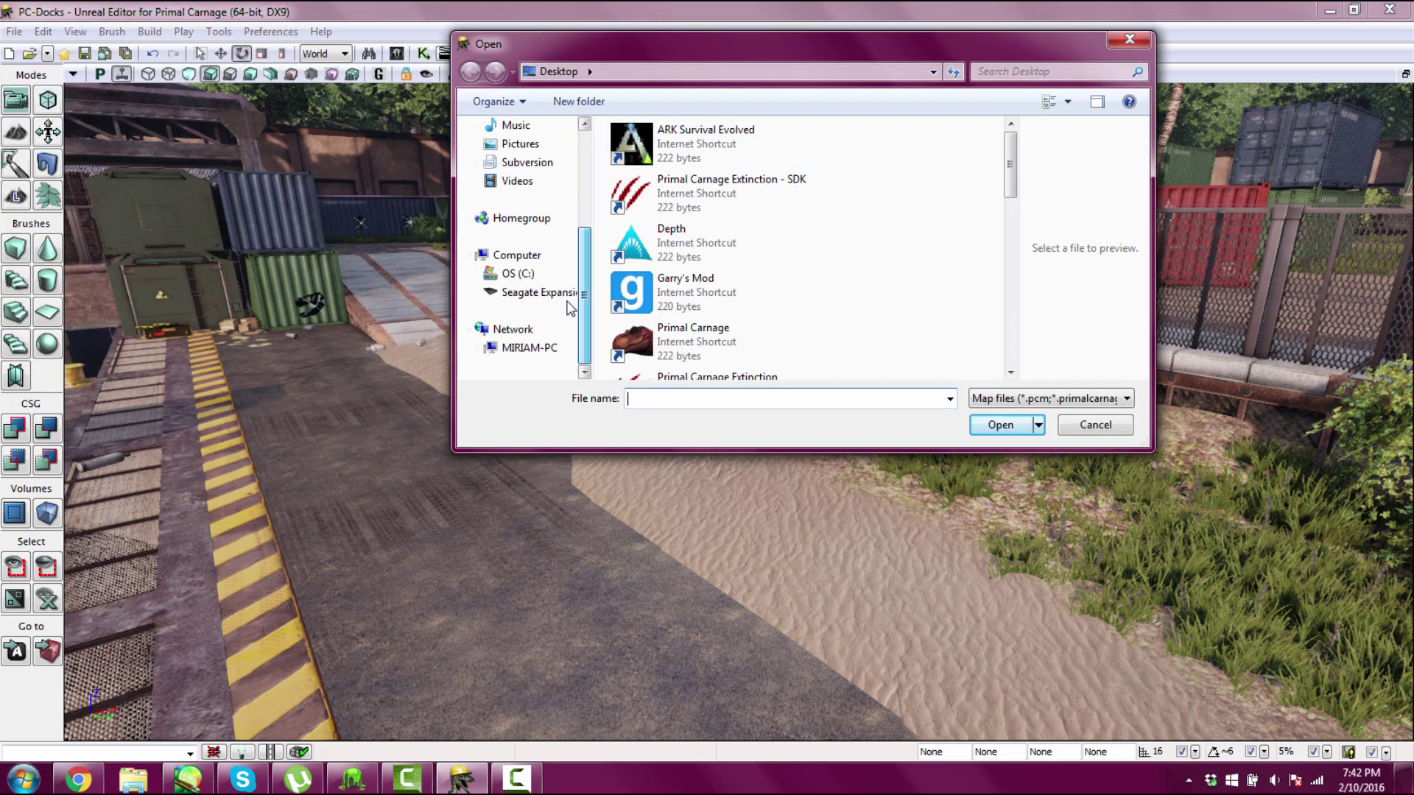
click(519, 273)
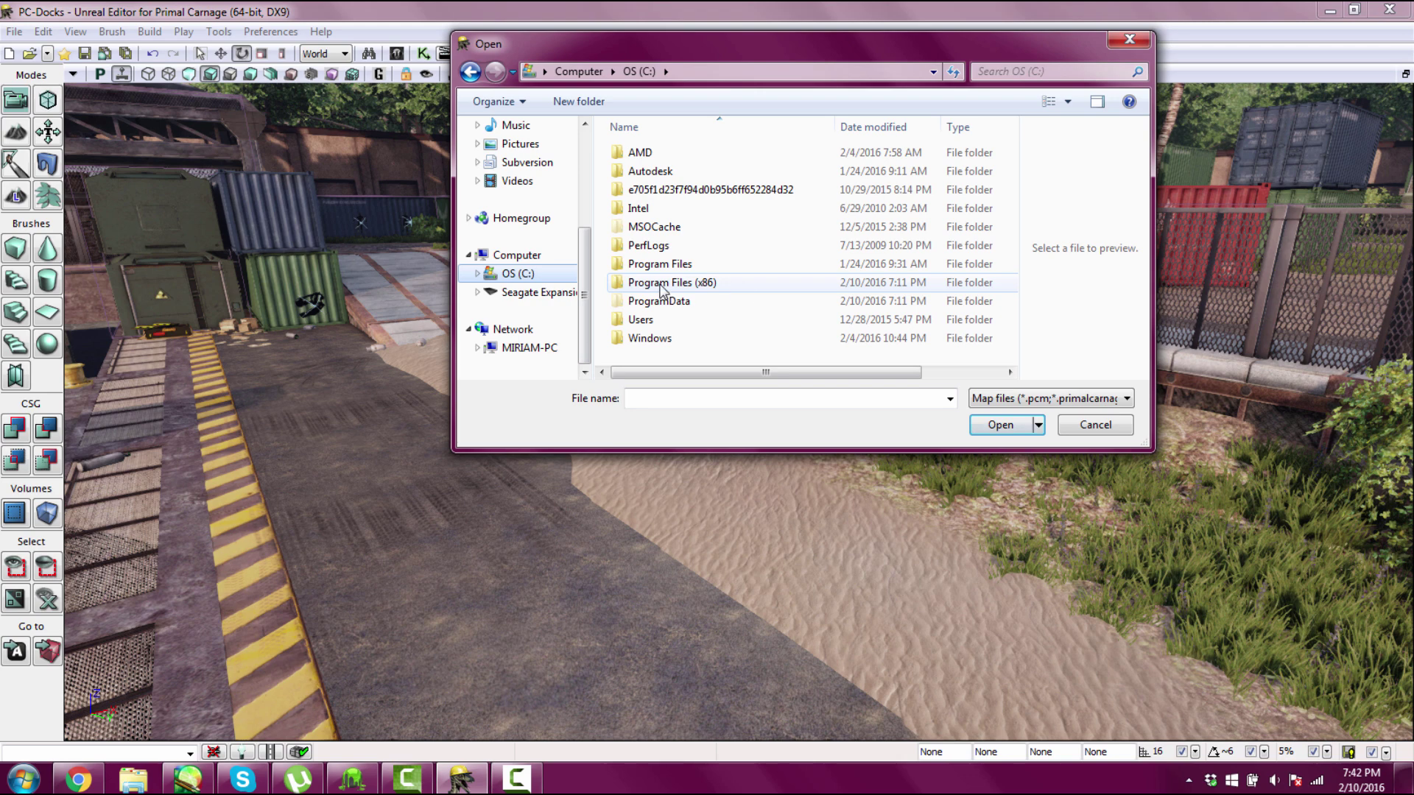
double_click(661, 283)
scroll(767, 252, down, 8)
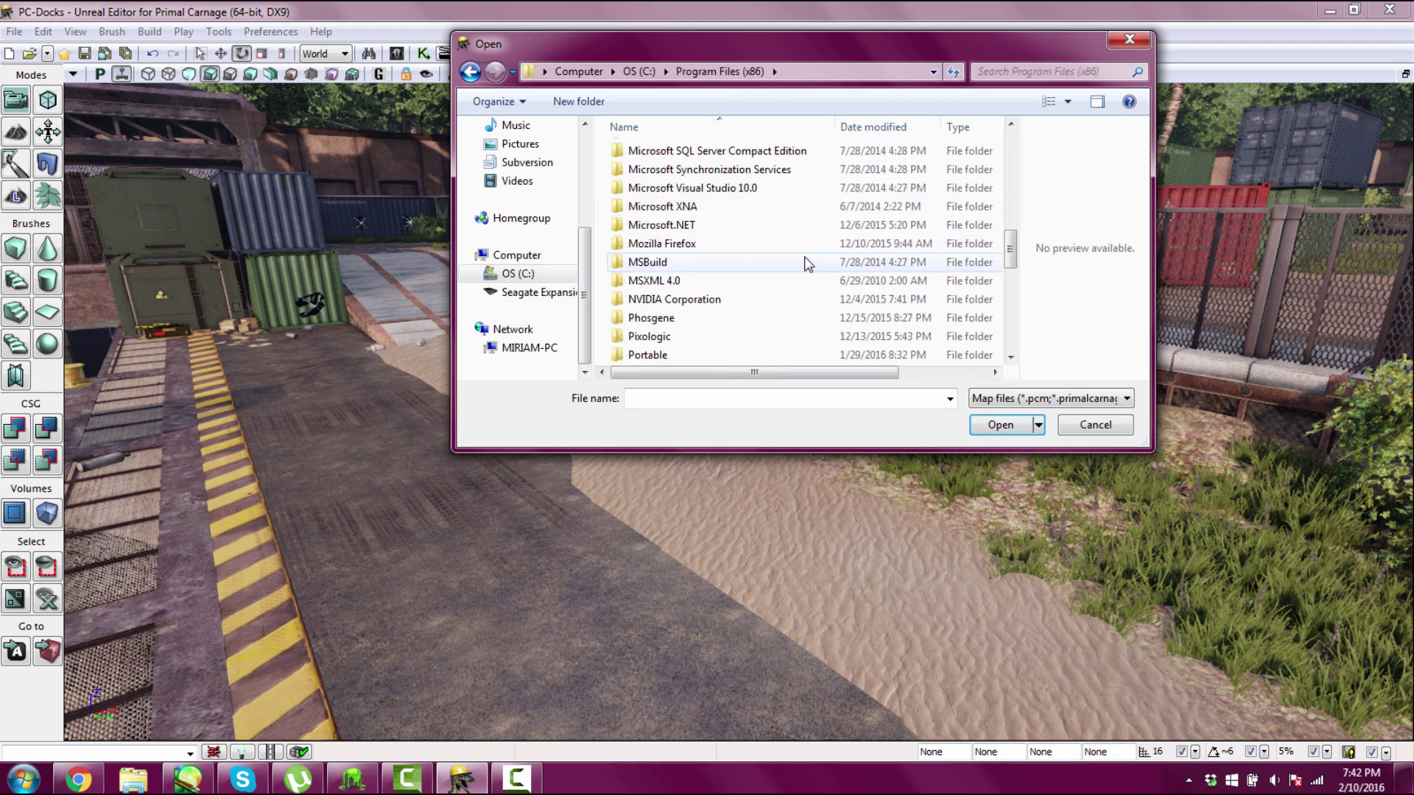
scroll(799, 265, down, 5)
double_click(667, 263)
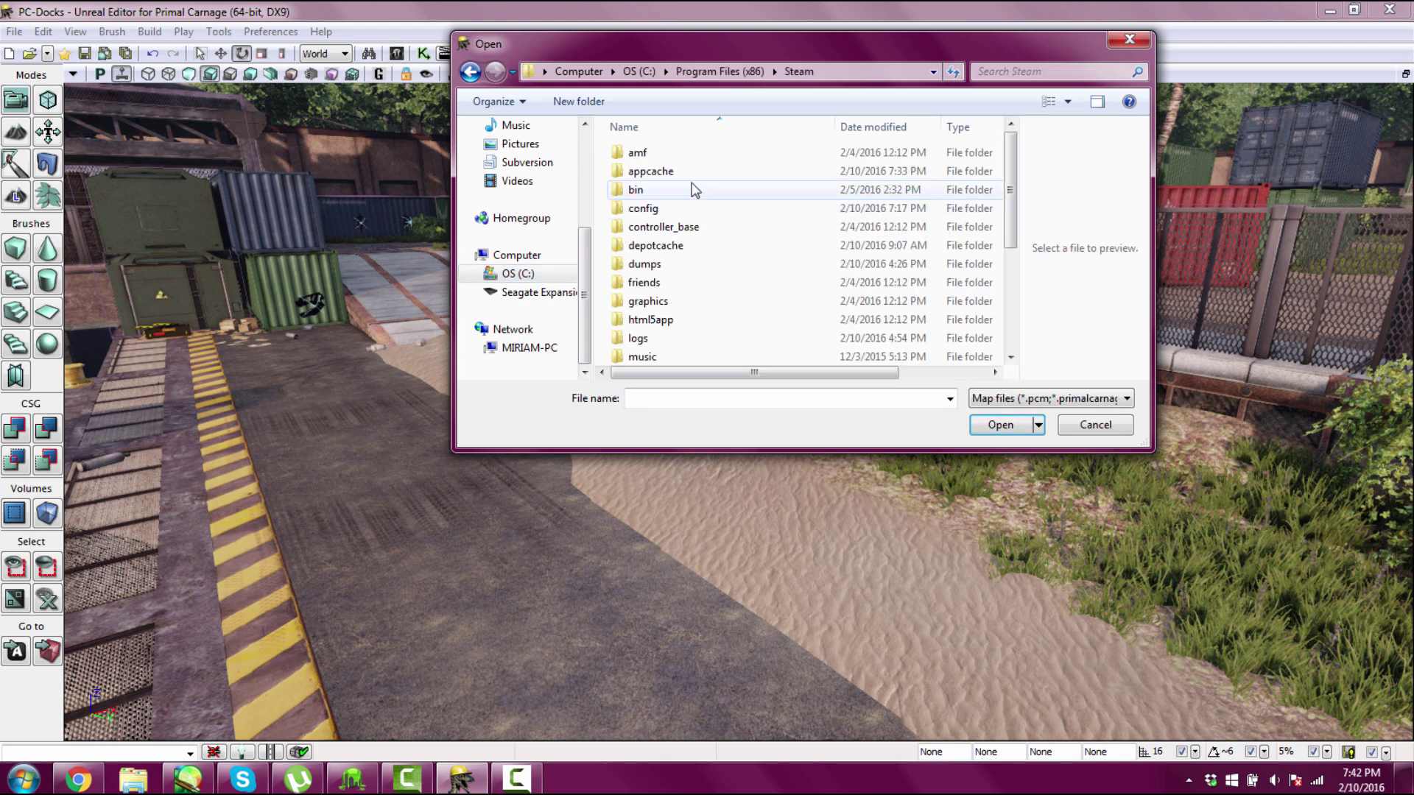
Browse through steamapps and common to the Primal Carnage Extinction Level Editor folder.
scroll(739, 306, down, 4)
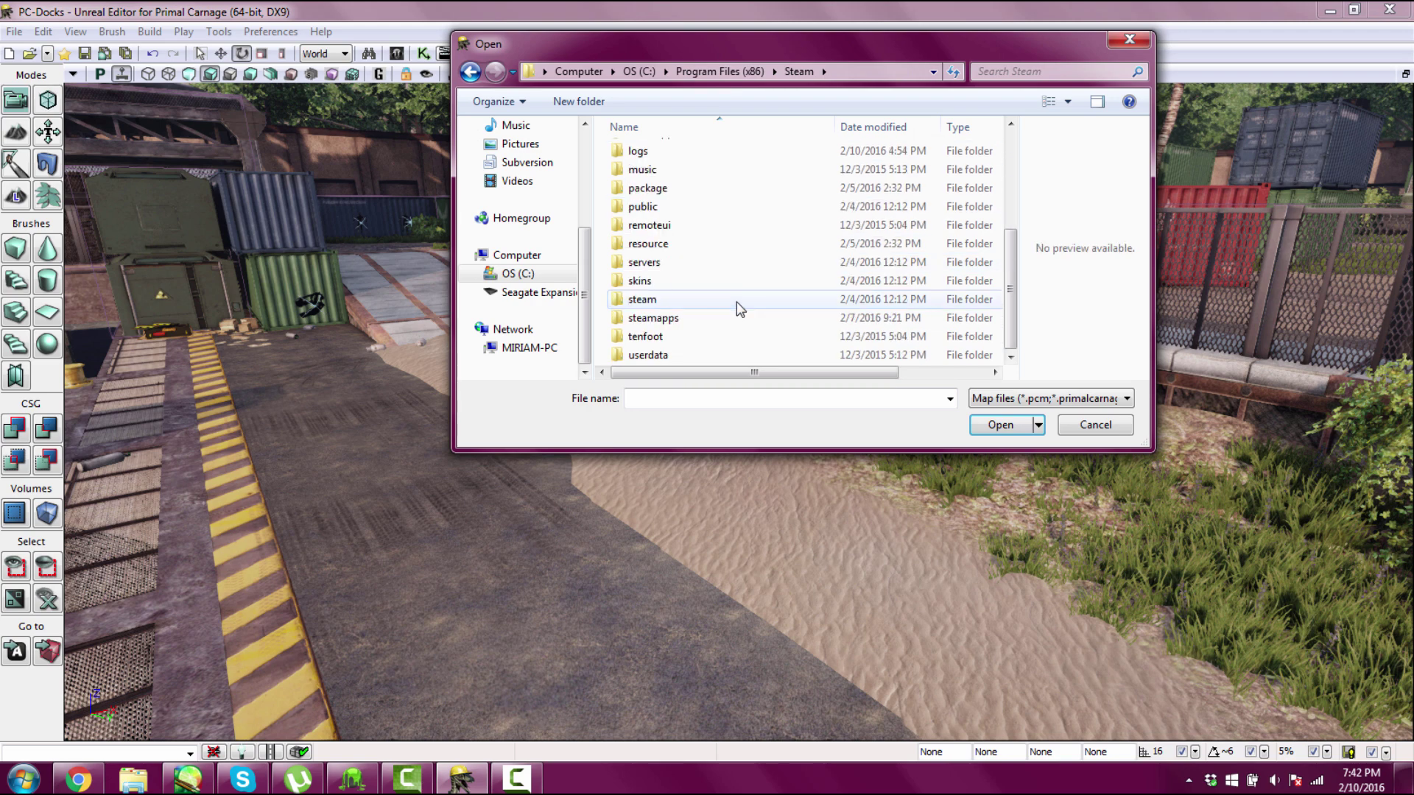
double_click(704, 319)
double_click(697, 154)
click(802, 318)
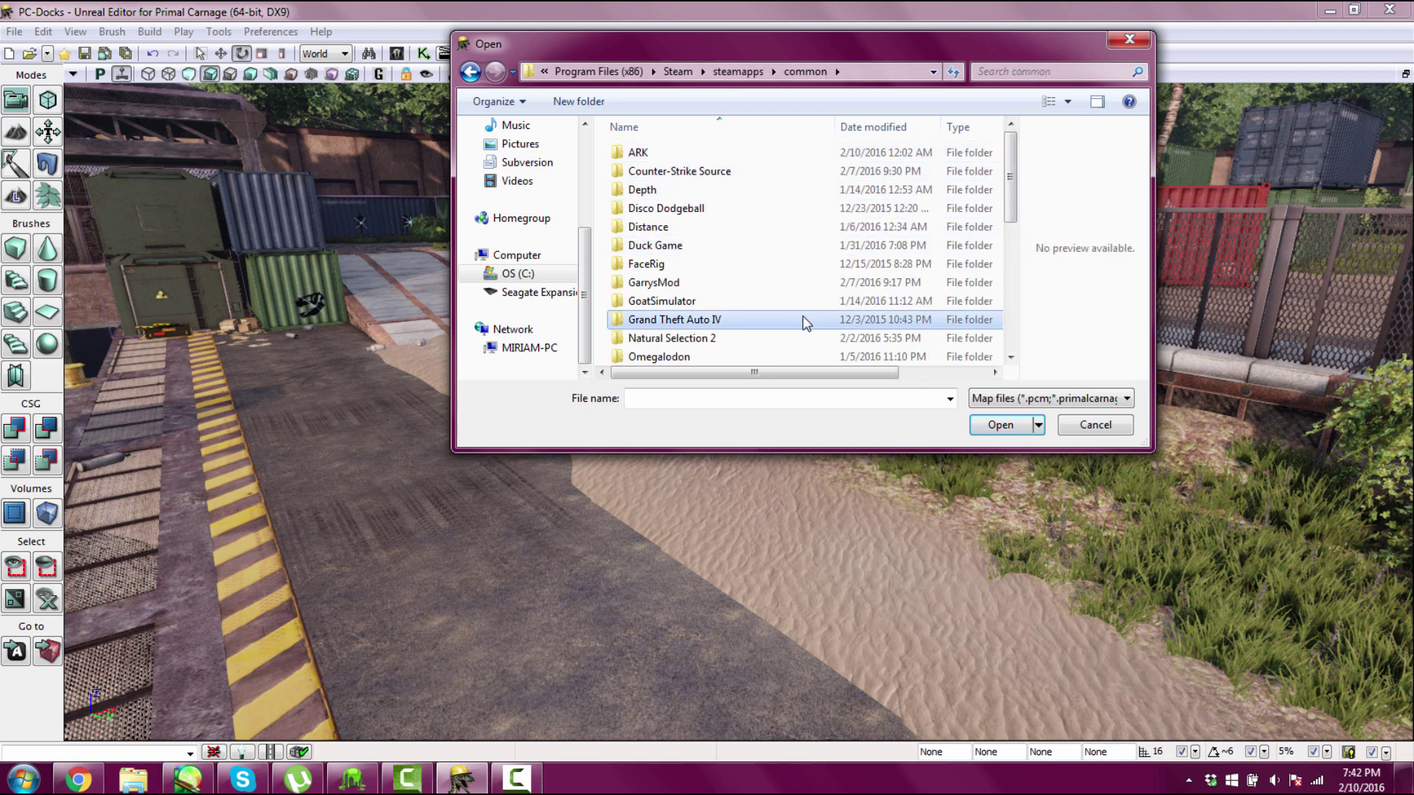
scroll(800, 309, down, 5)
scroll(796, 302, up, 2)
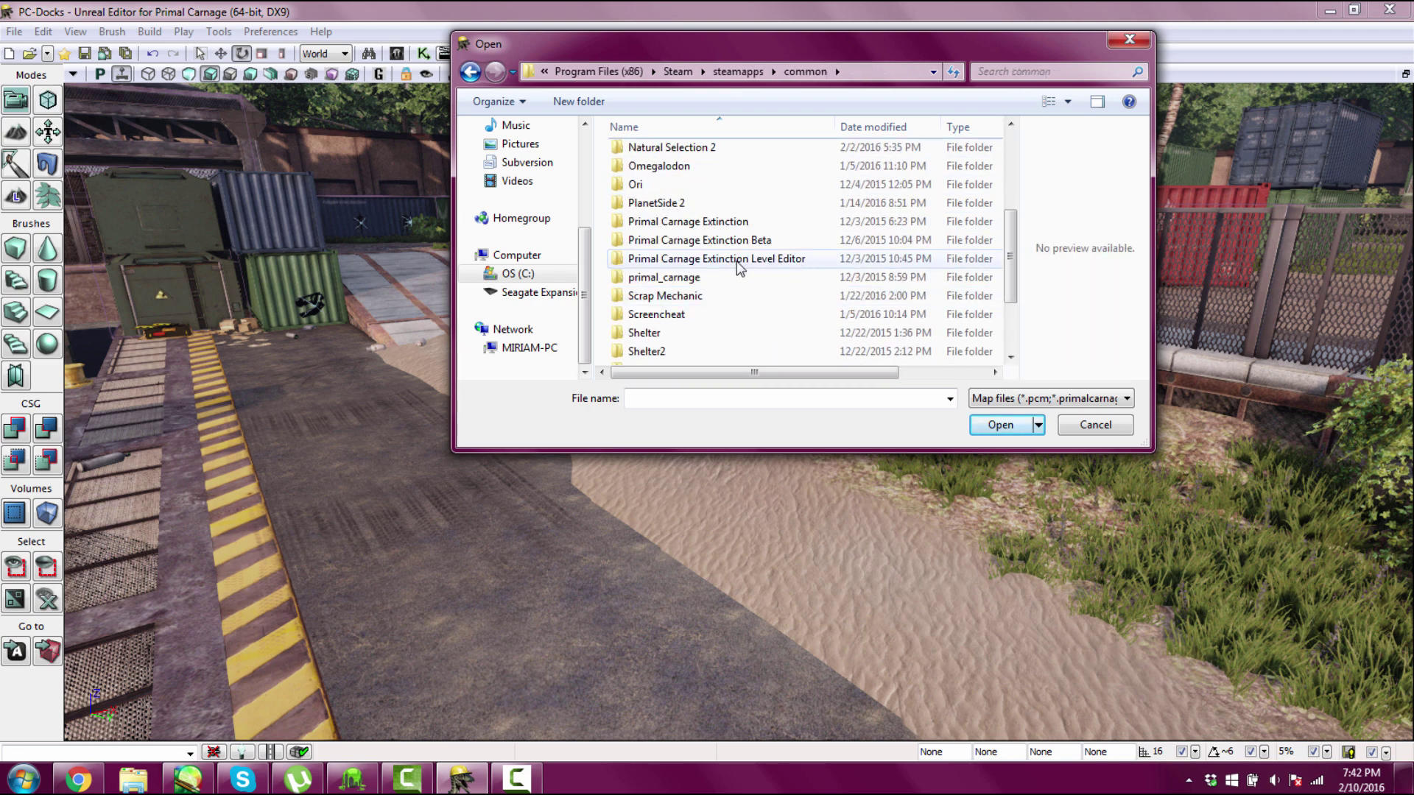
double_click(738, 265)
Locate PC-Docks.pcm under PrimalCarnageGame, Content, Maps, TDM, Docks, and leave the file dialog without opening it.
double_click(674, 195)
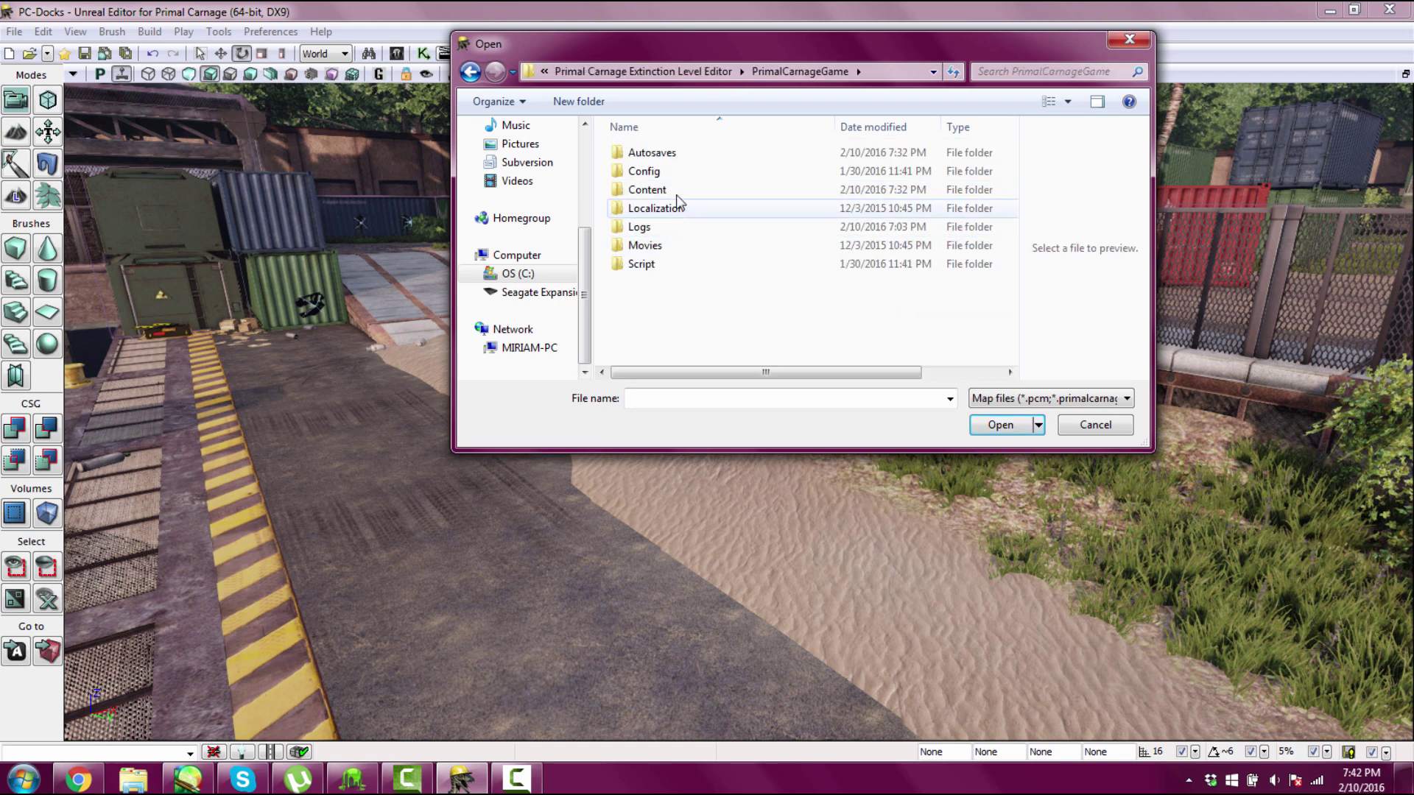
double_click(666, 190)
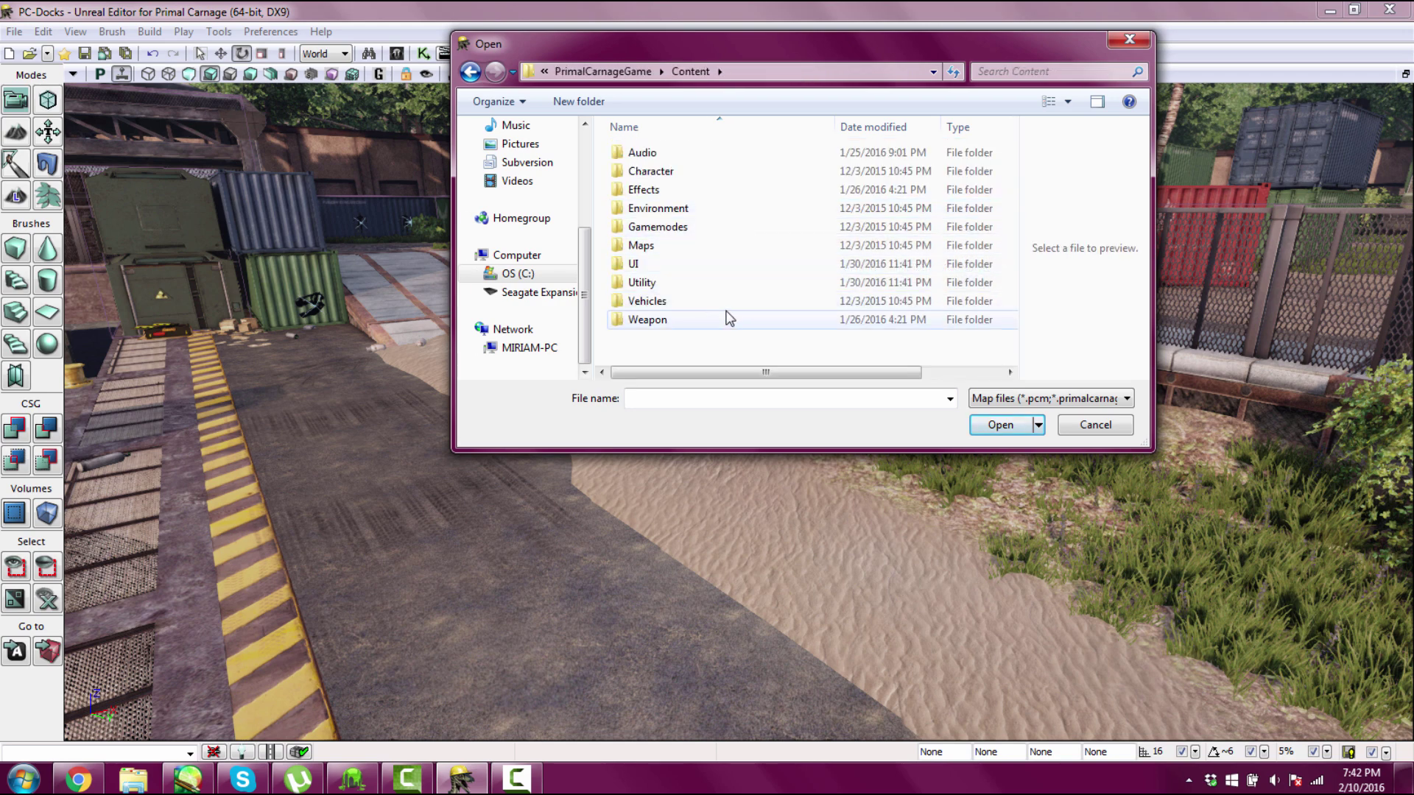
double_click(655, 246)
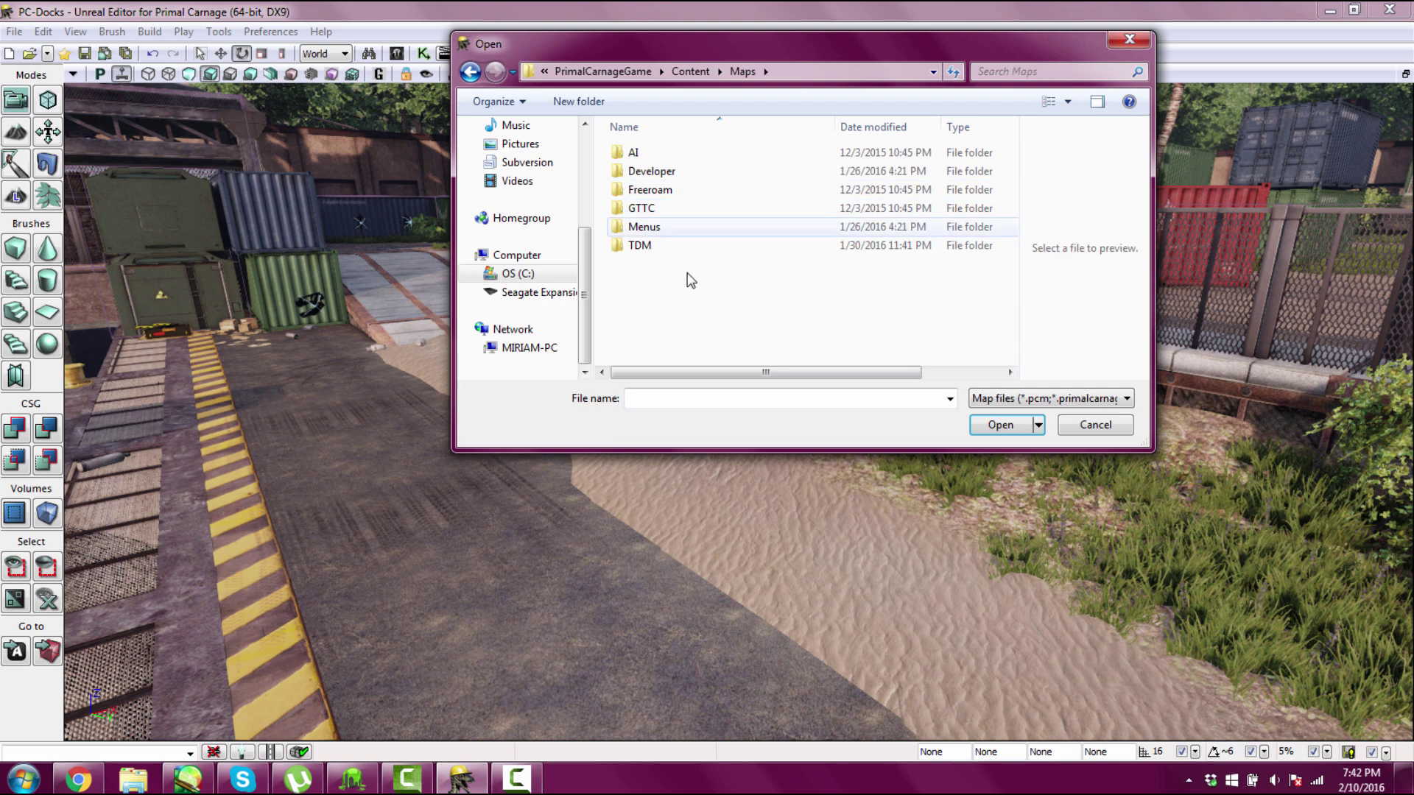
double_click(639, 245)
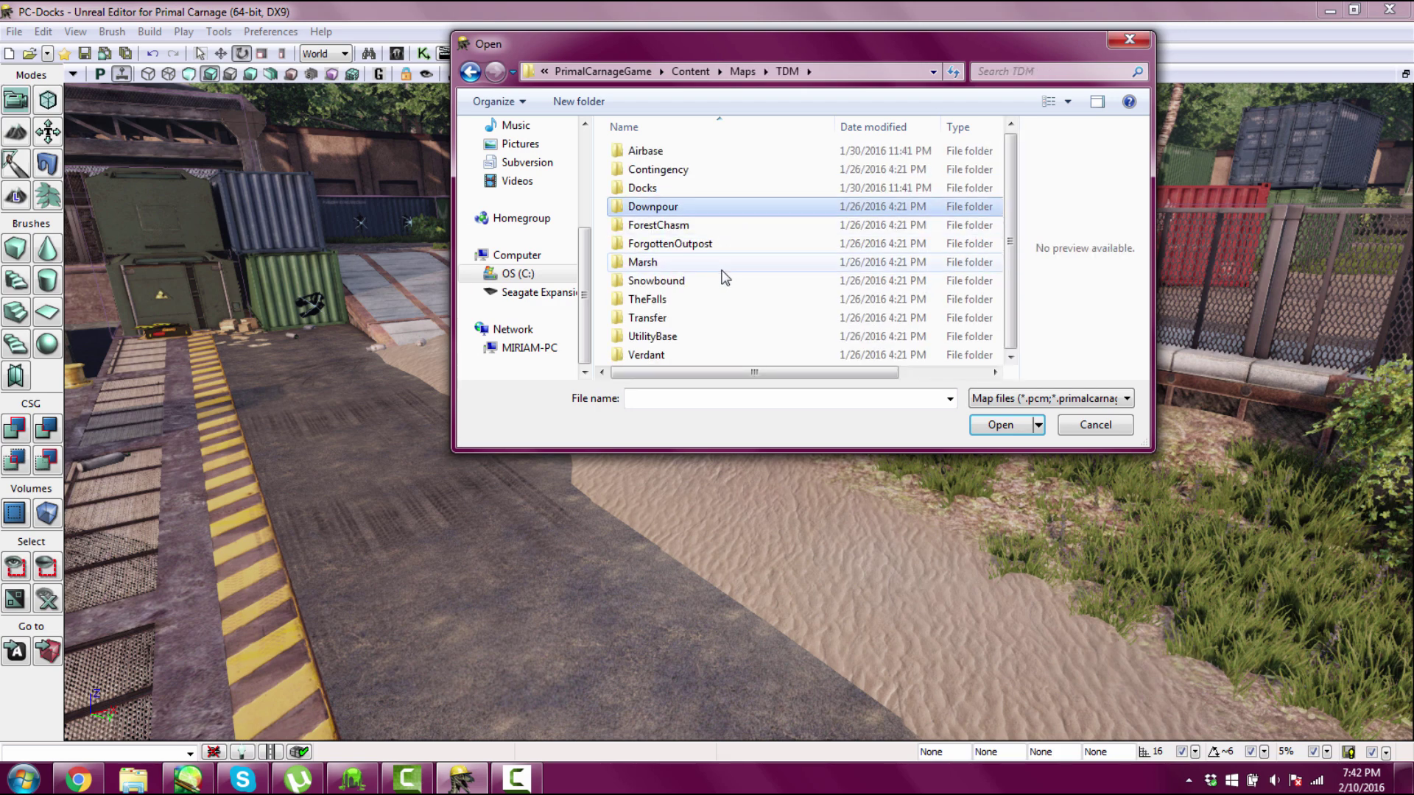
double_click(674, 191)
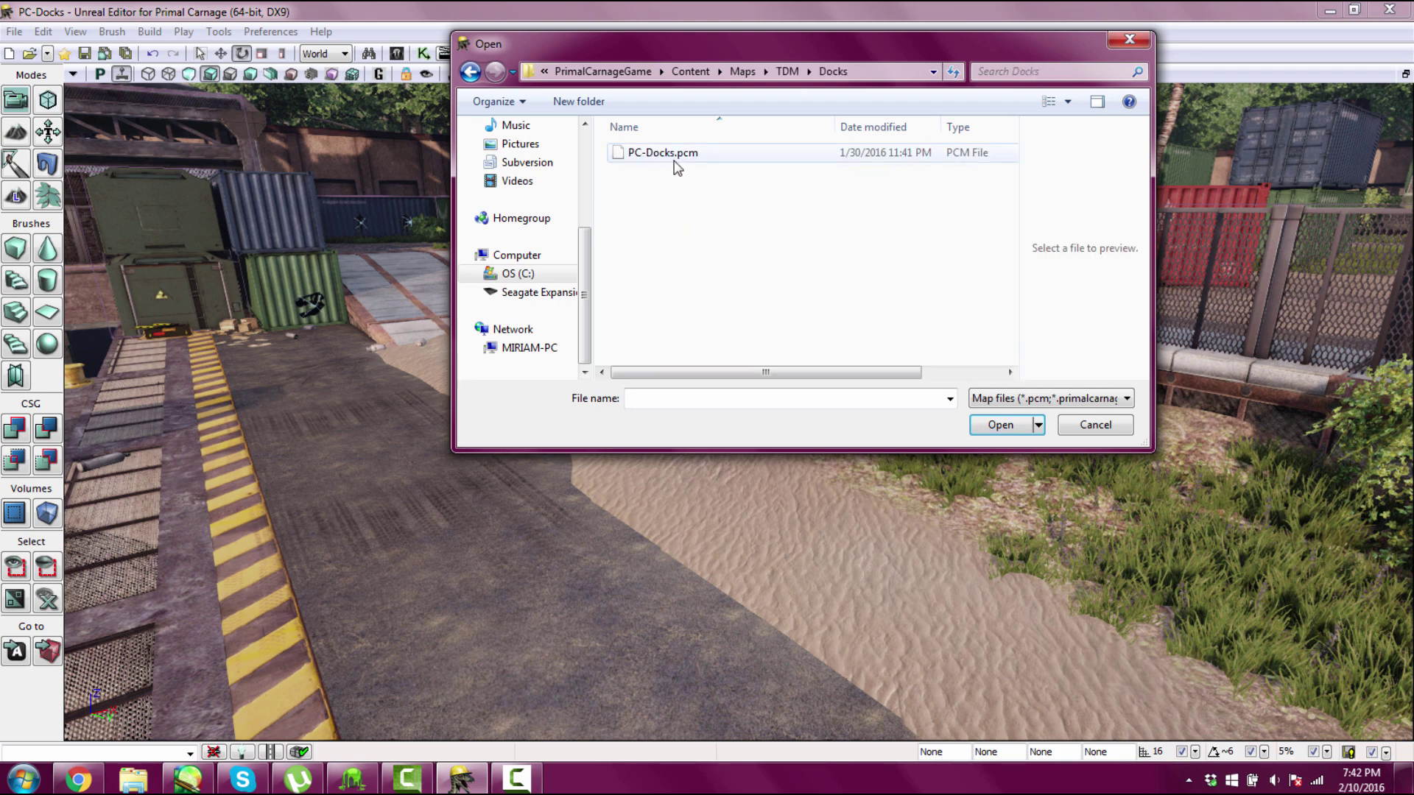
click(674, 158)
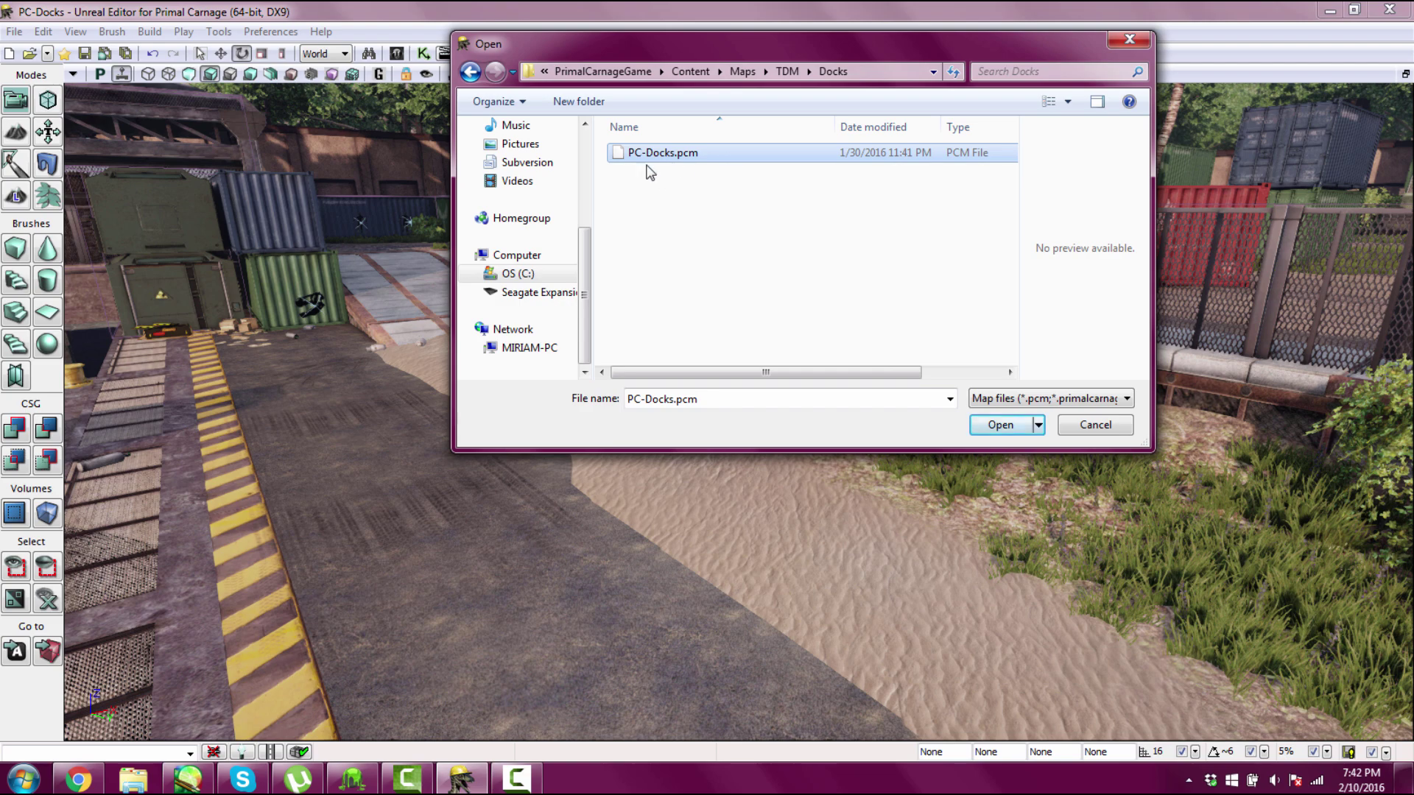
click(1131, 46)
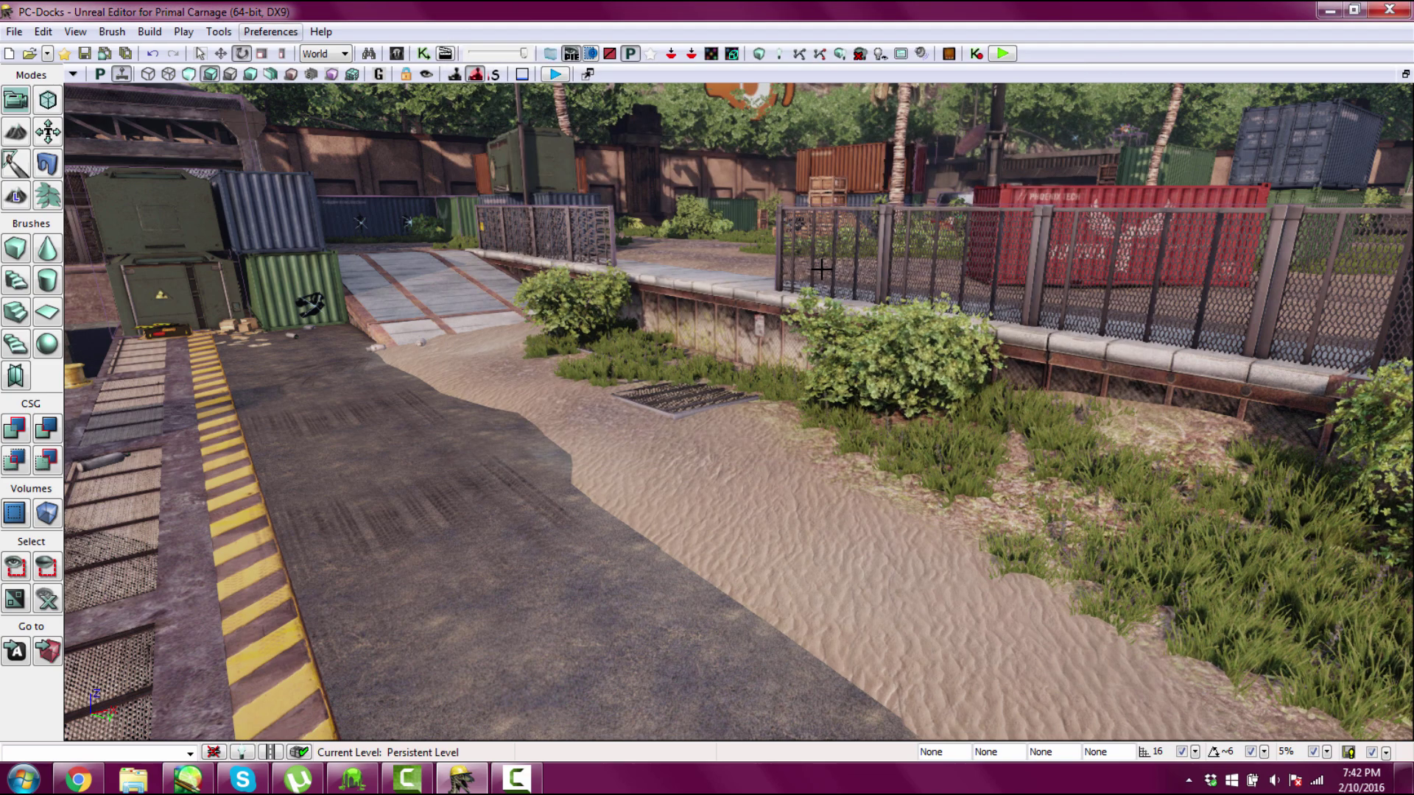
Open the Content Browser, clear the package filter to view the full package list, and filter the packages by "acro".
right_drag(883, 397, 911, 363)
right_drag(425, 144, 436, 157)
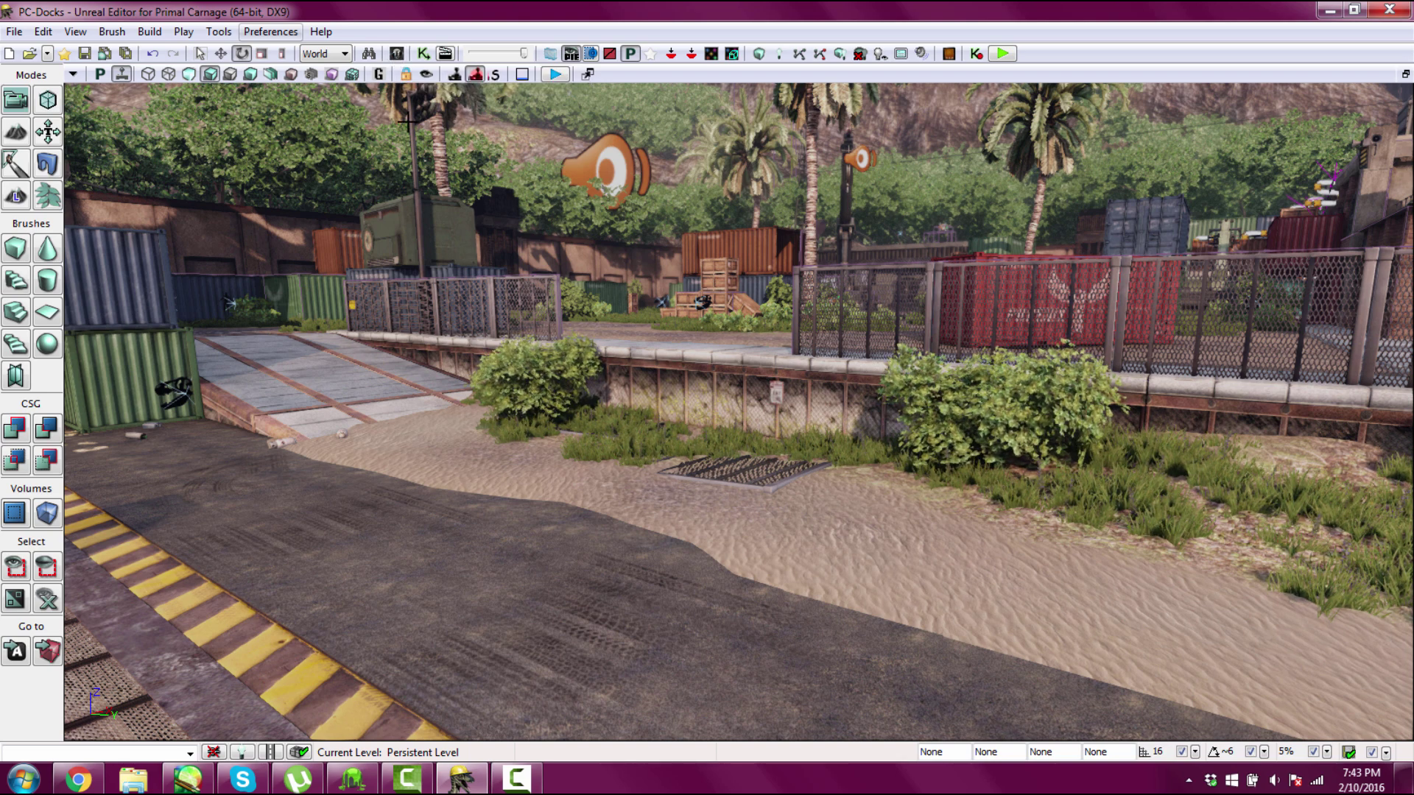
click(397, 54)
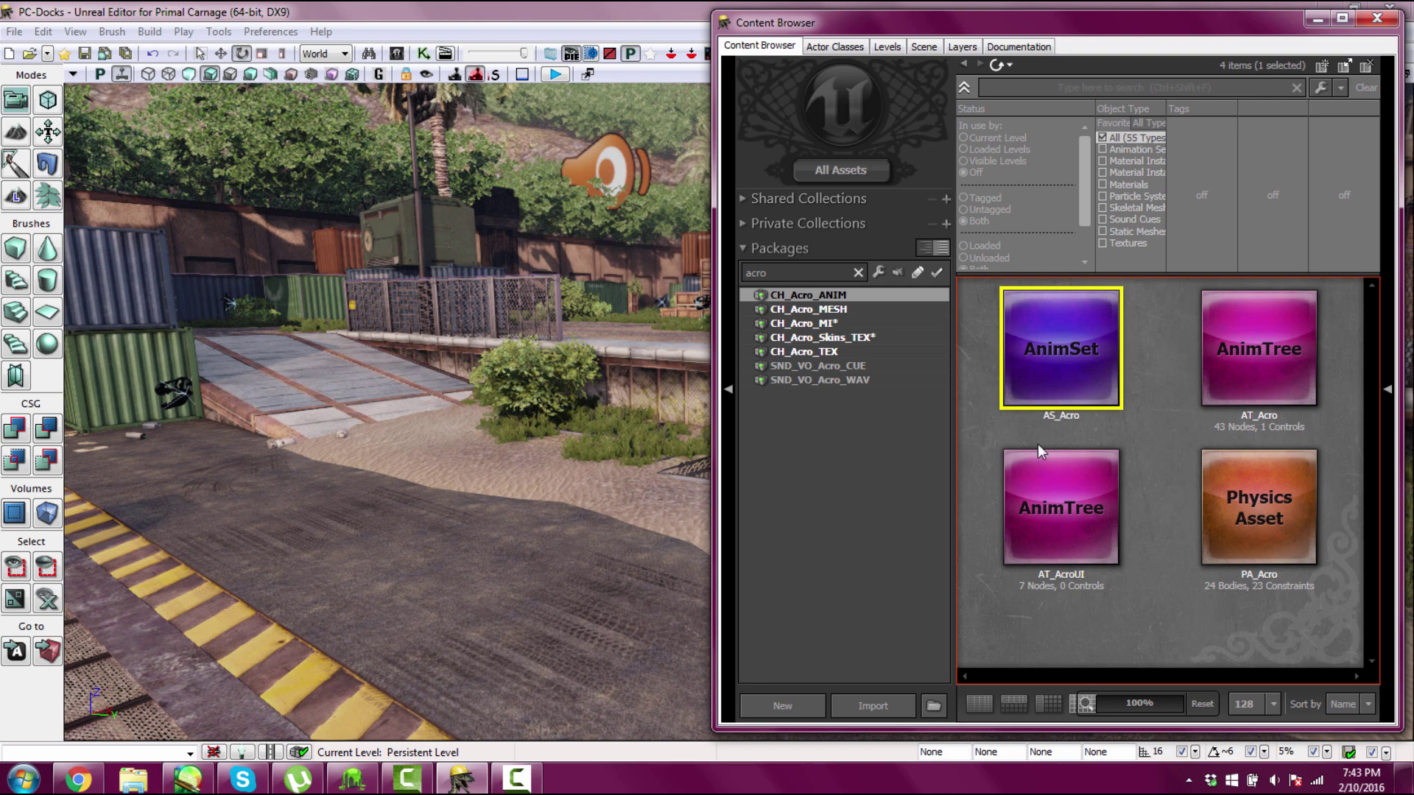
click(857, 273)
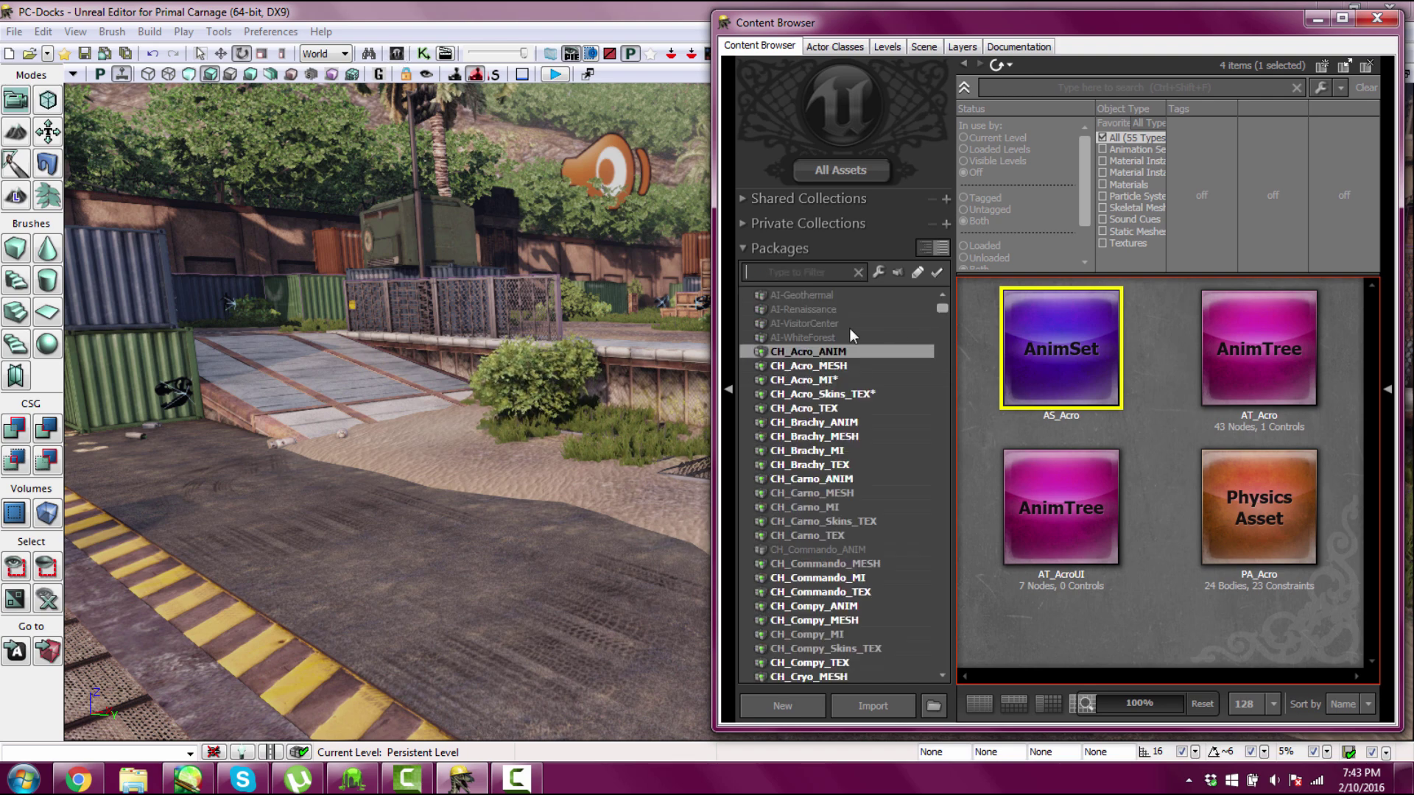
scroll(886, 383, down, 10)
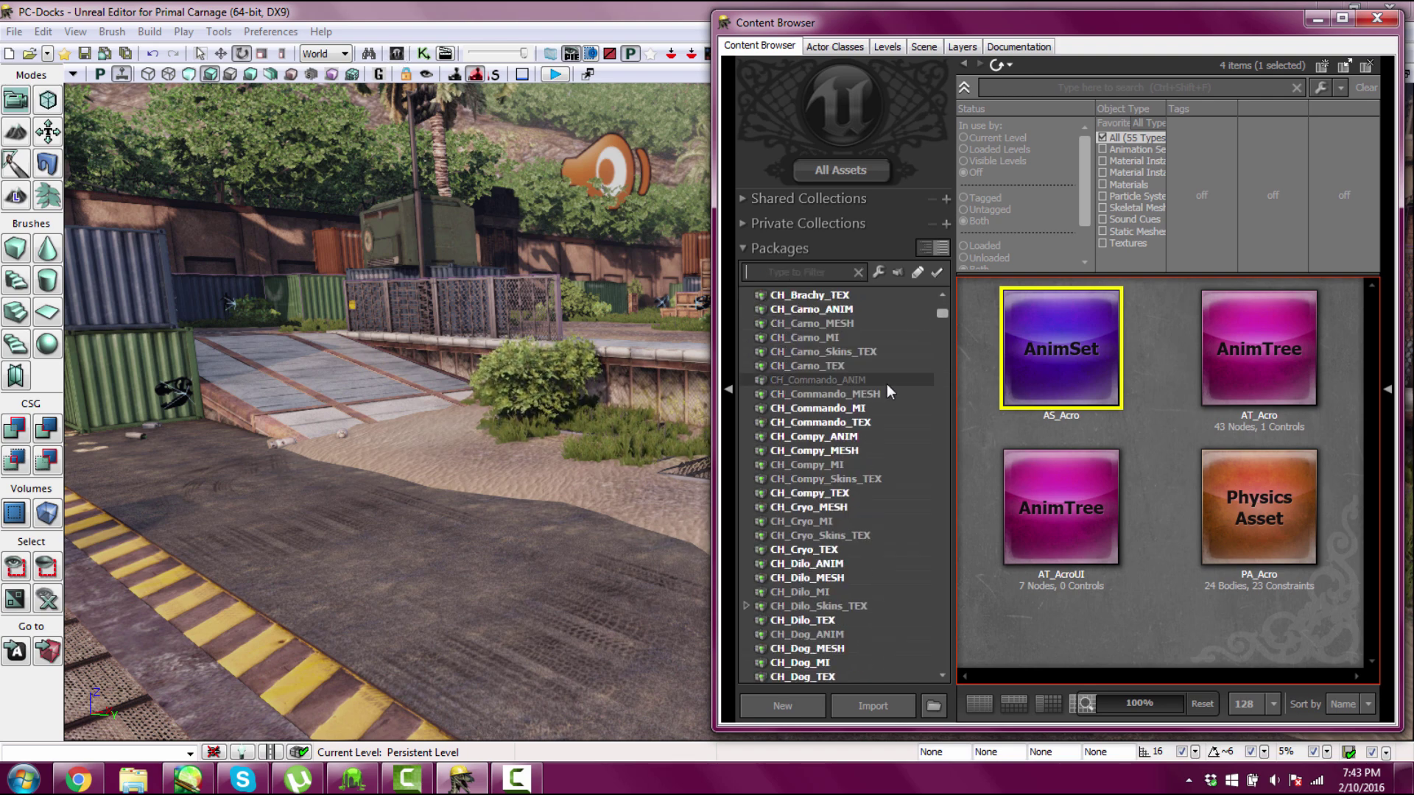
drag(964, 530, 956, 277)
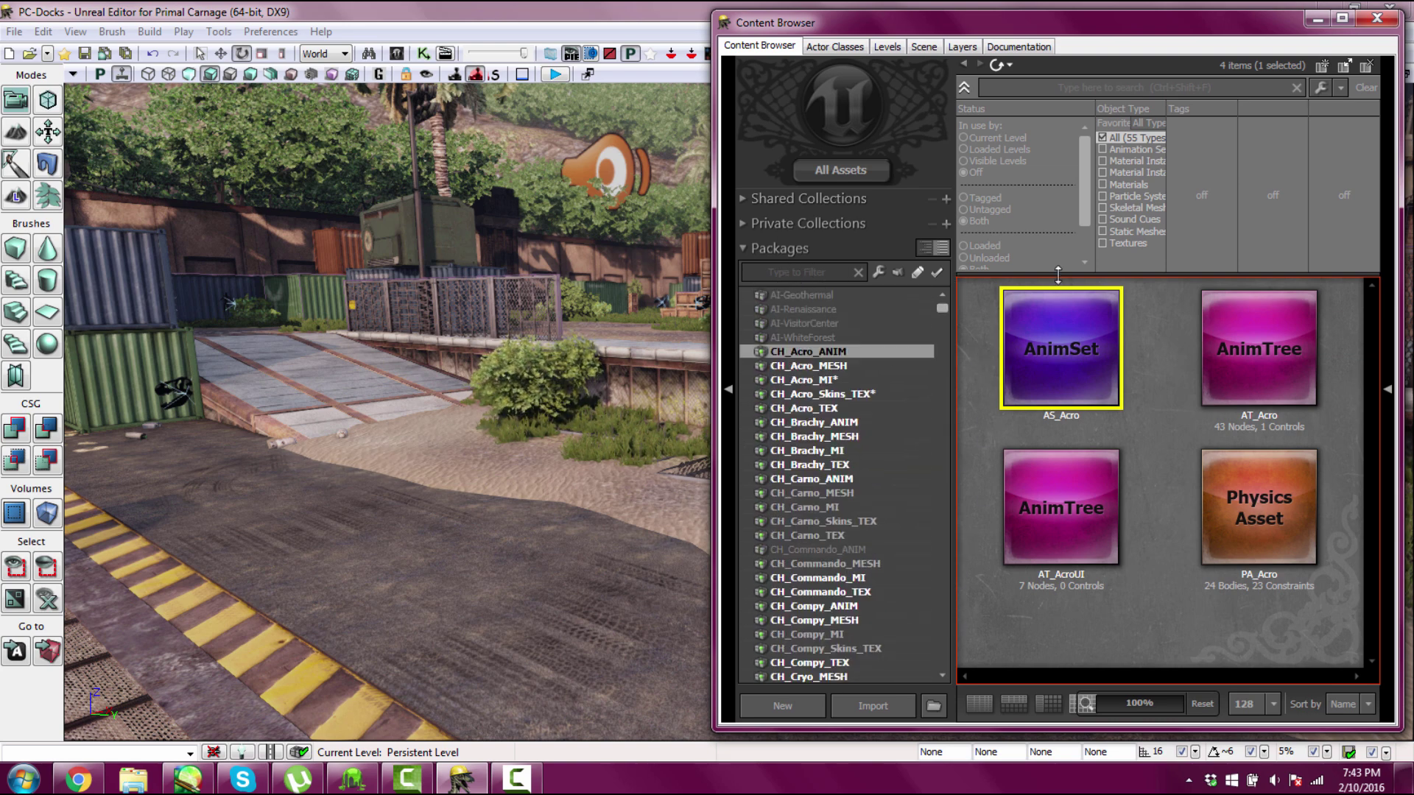
text(acro)
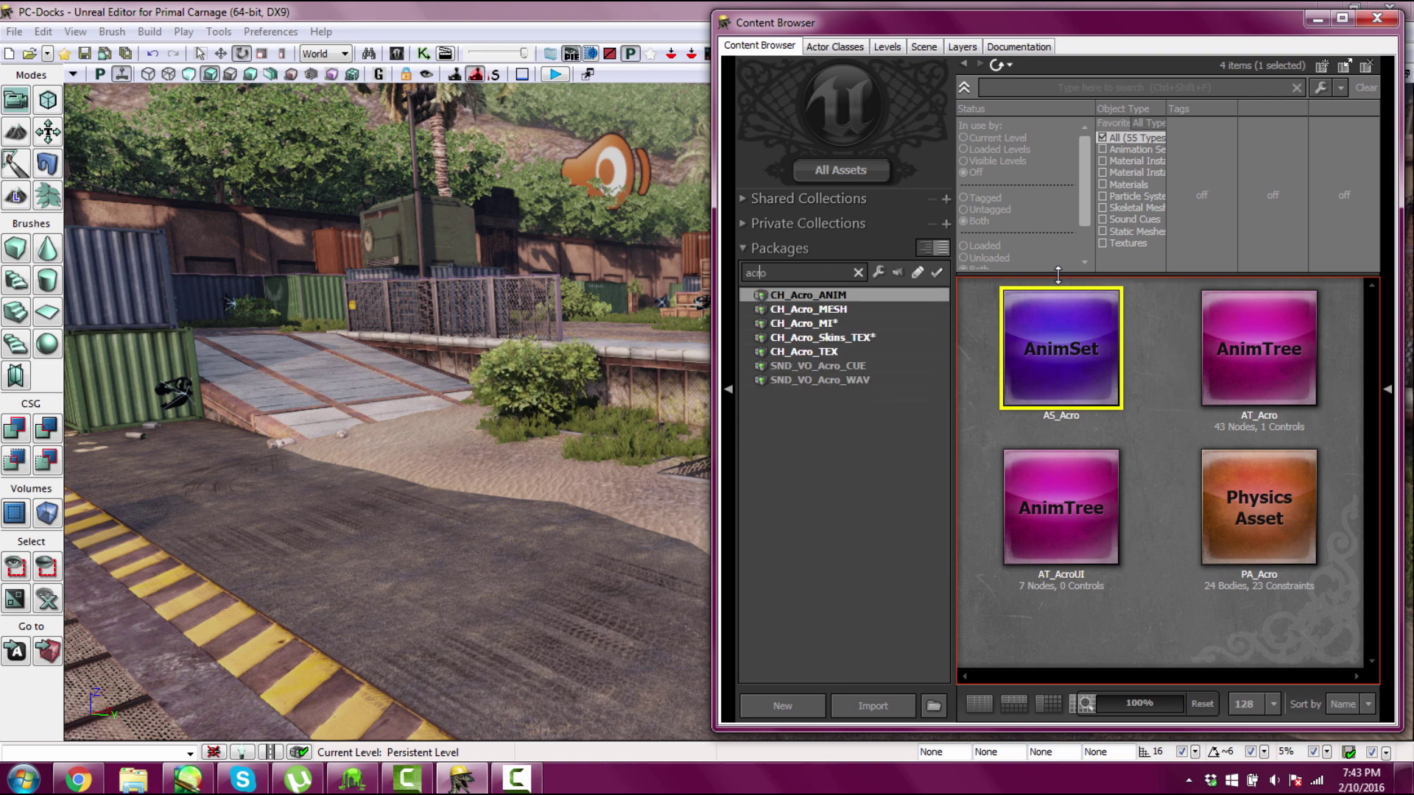
Look through the Acro material instance, animation, mesh, skins texture and base texture packages.
click(854, 324)
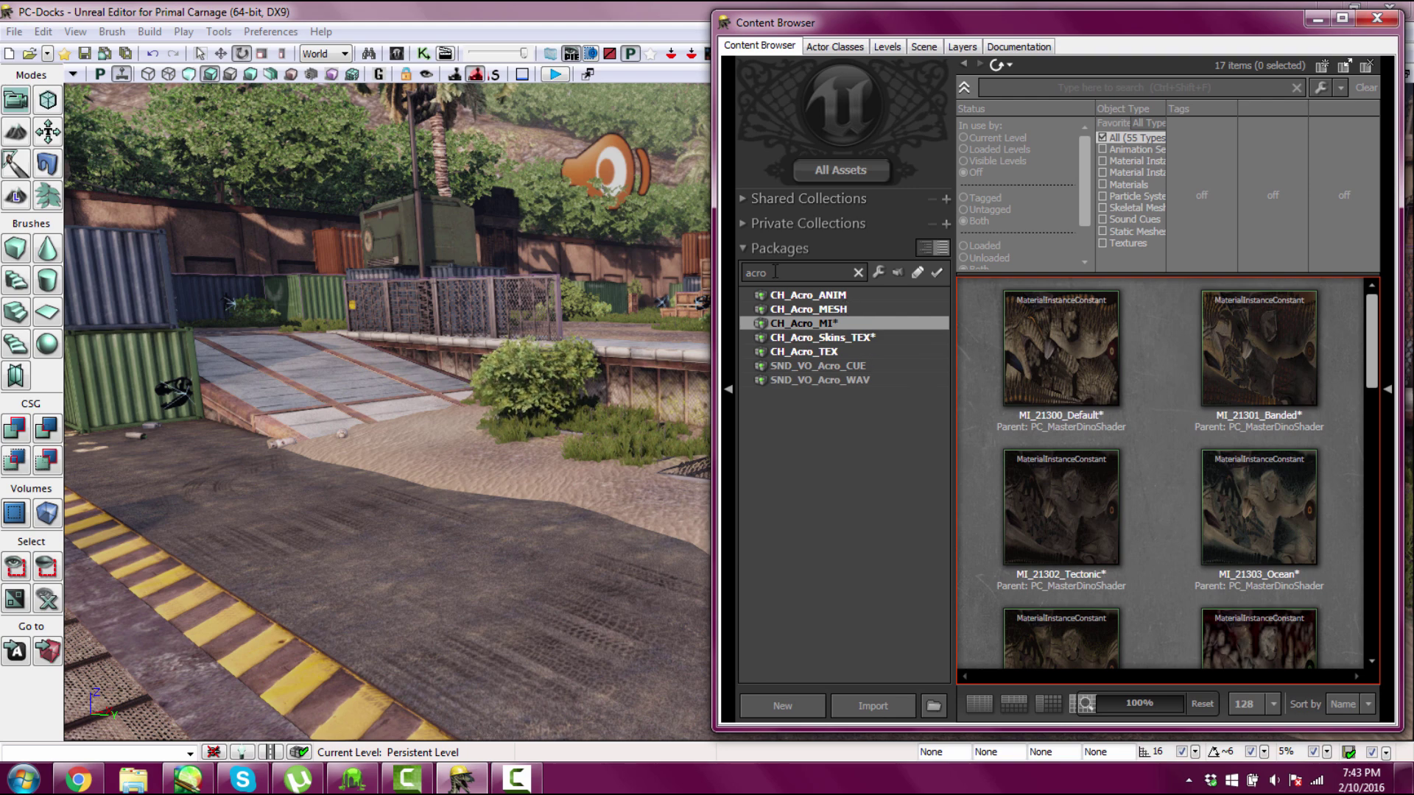
click(846, 295)
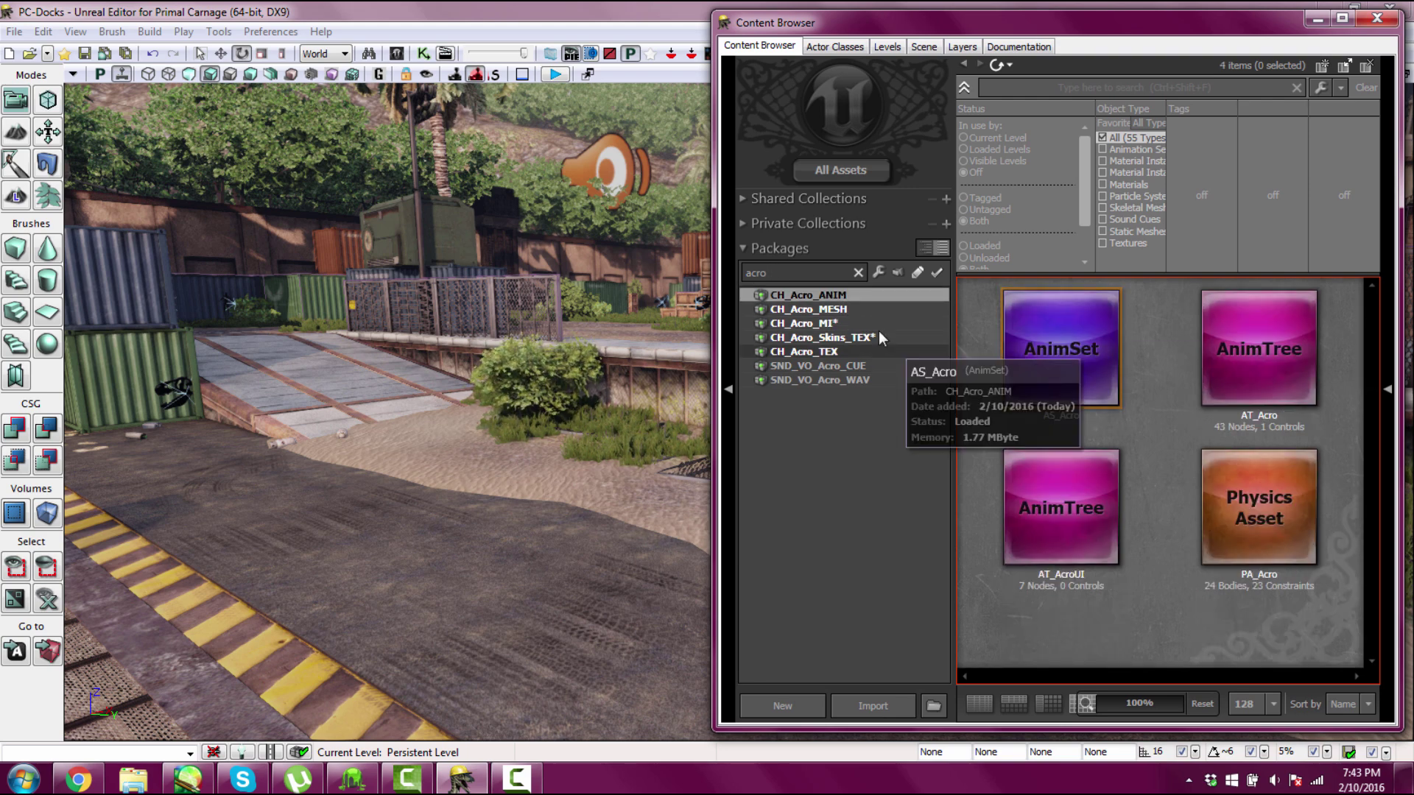
click(840, 309)
click(839, 338)
click(825, 352)
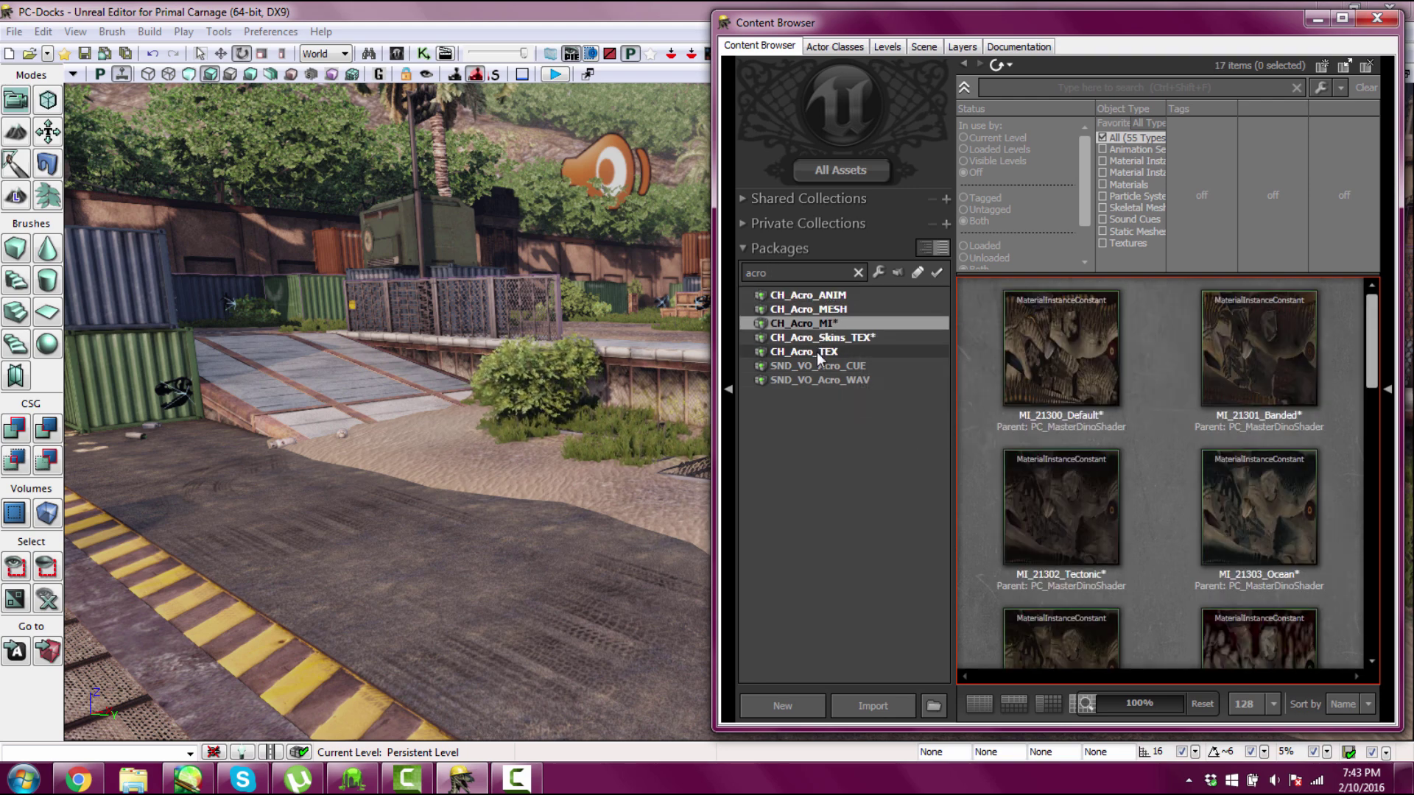
click(824, 295)
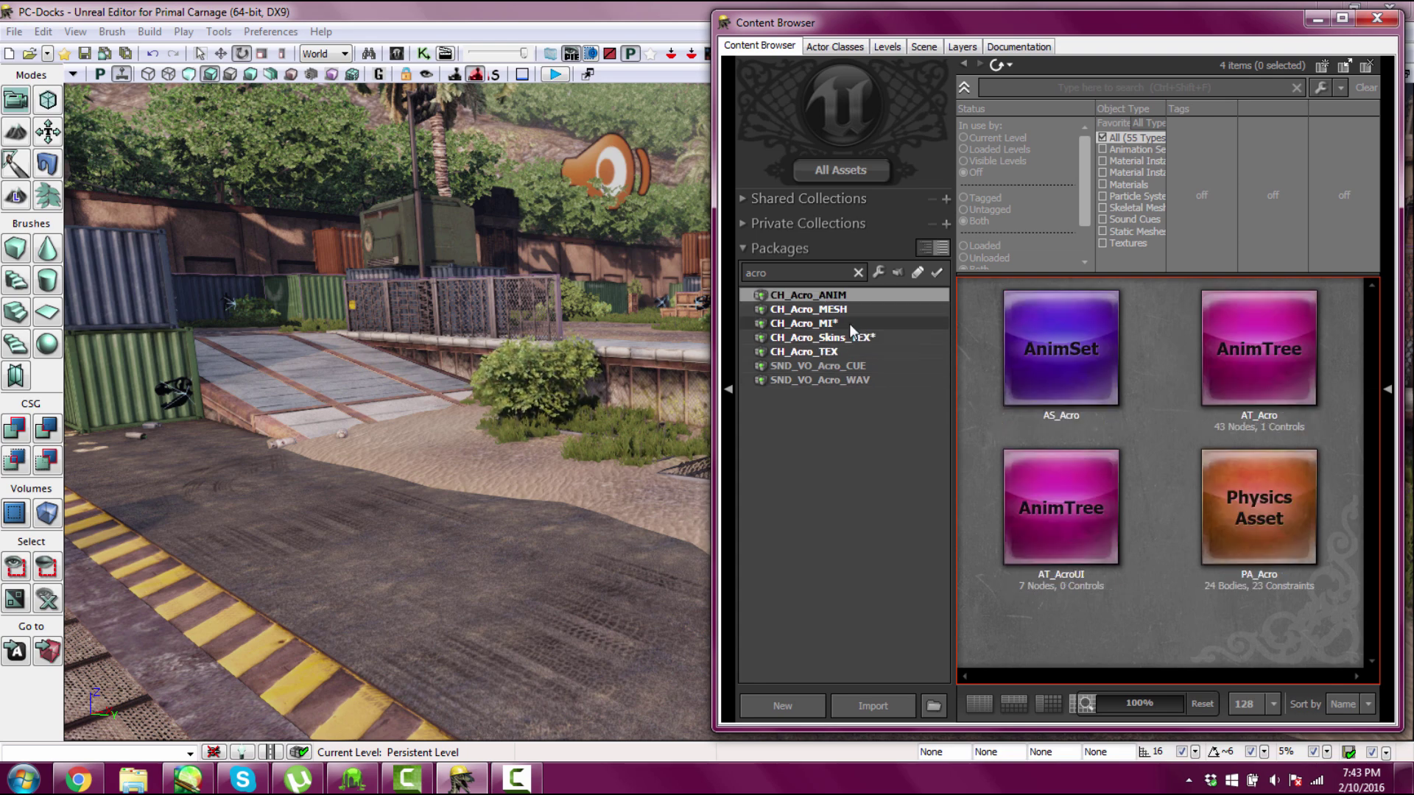
Examine the SK_Acro skeletal mesh in CH_Acro_MESH and compare its package with CH_Acro_MI and CH_Acro_TEX.
click(818, 311)
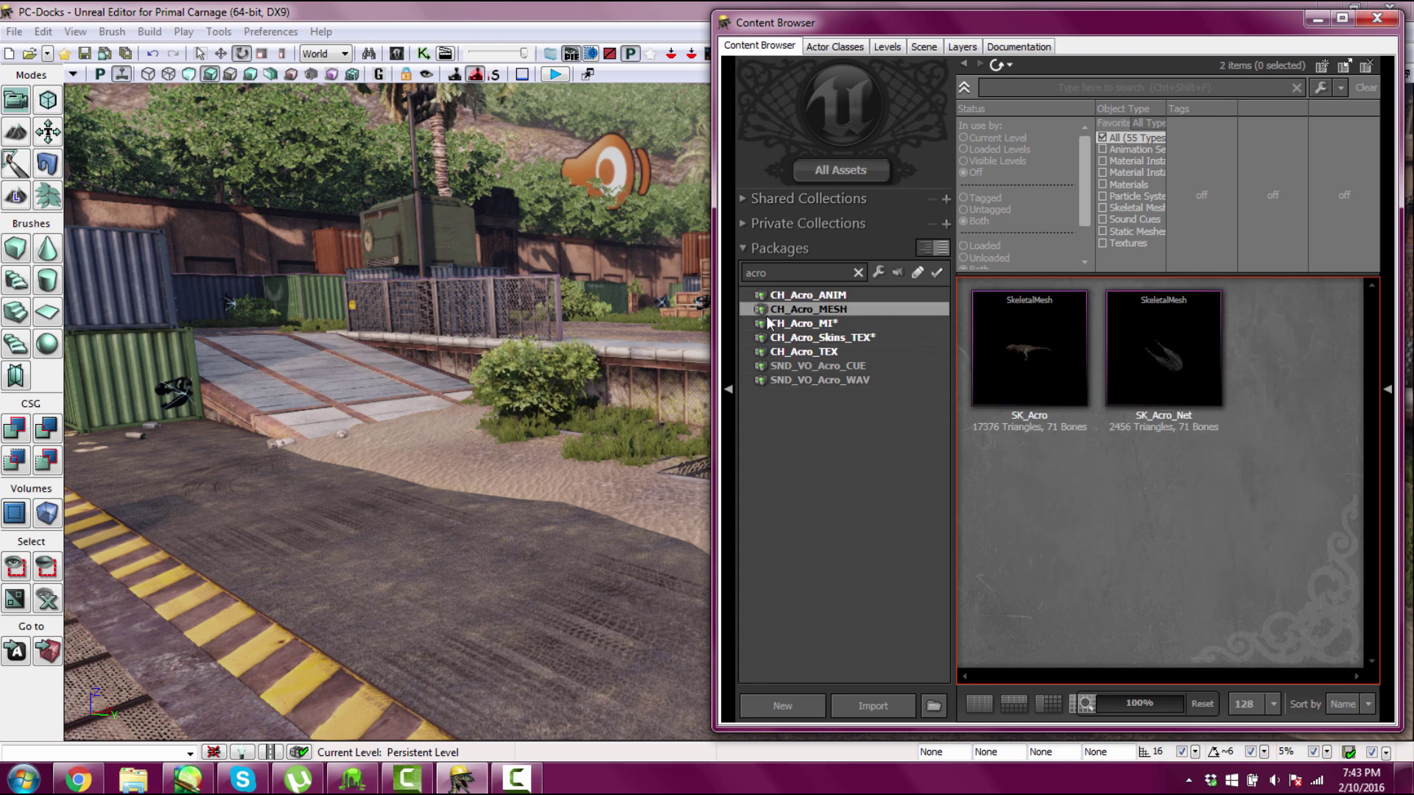
click(1031, 362)
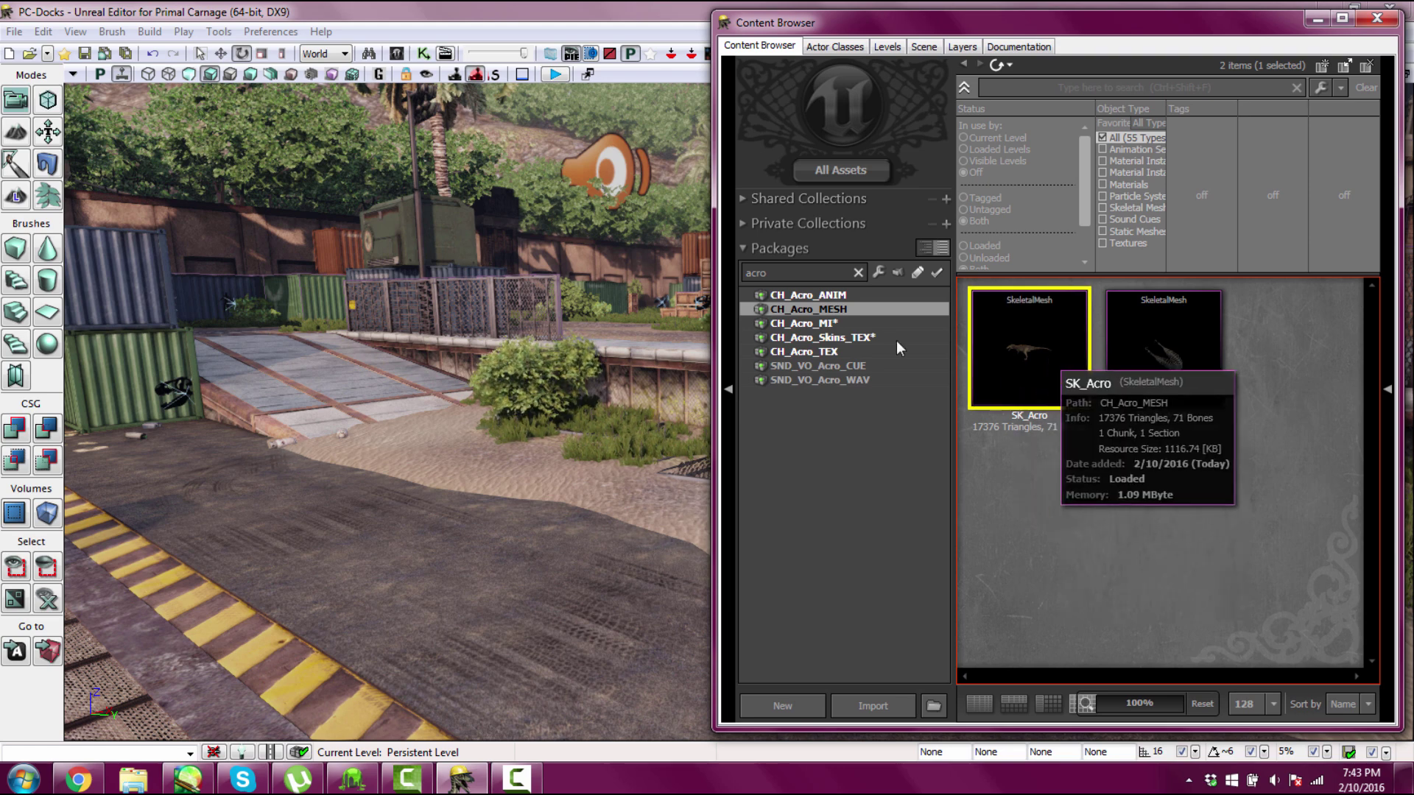
click(815, 323)
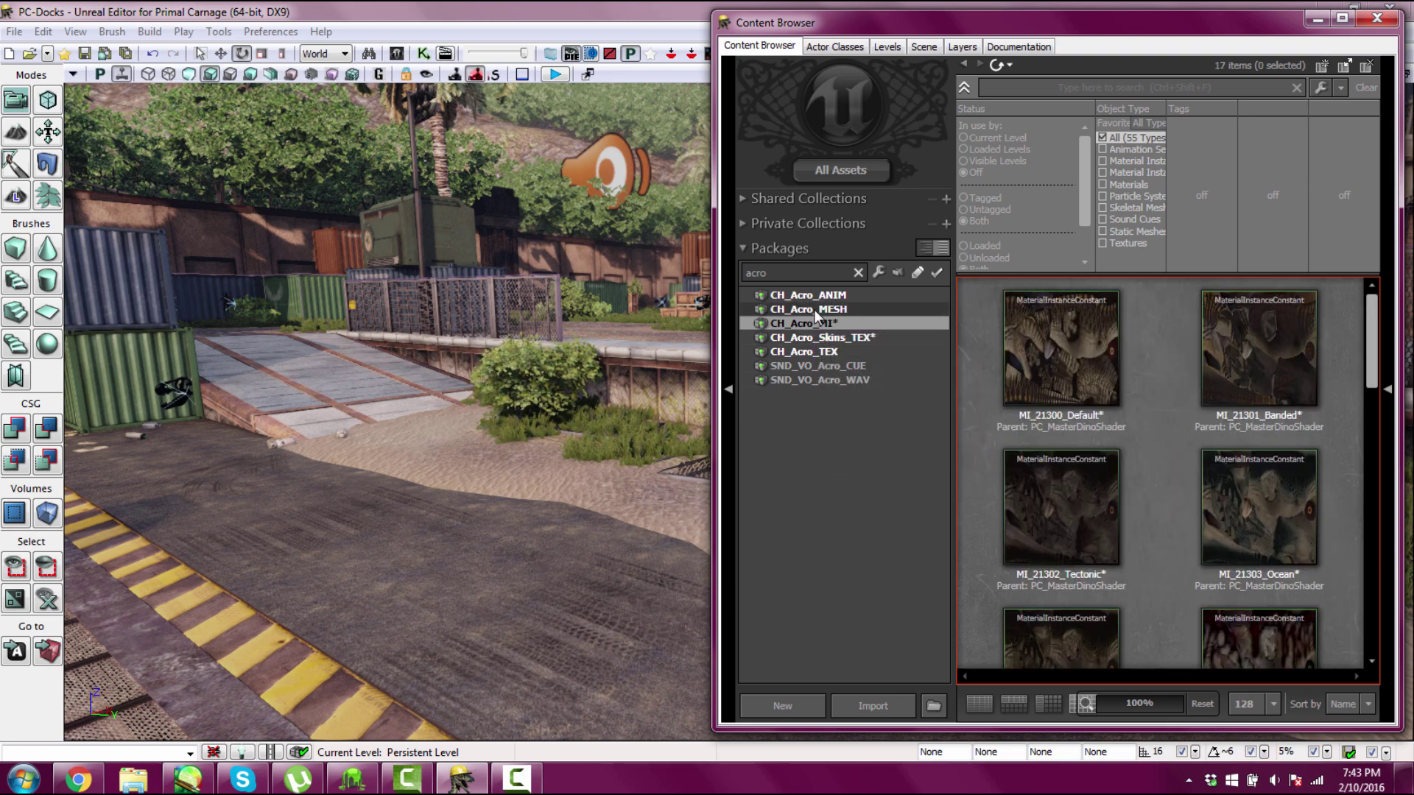
click(814, 310)
click(829, 351)
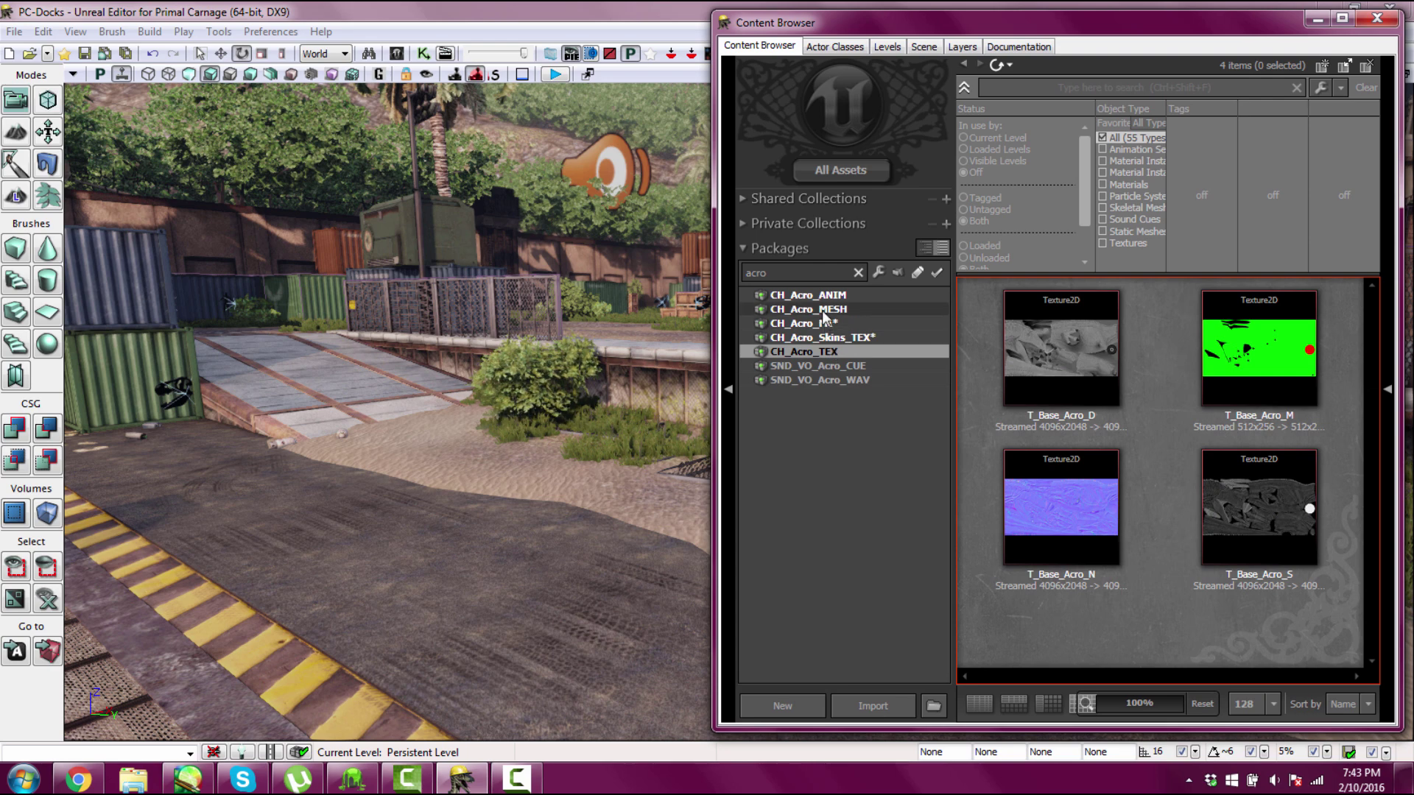
click(825, 311)
click(835, 322)
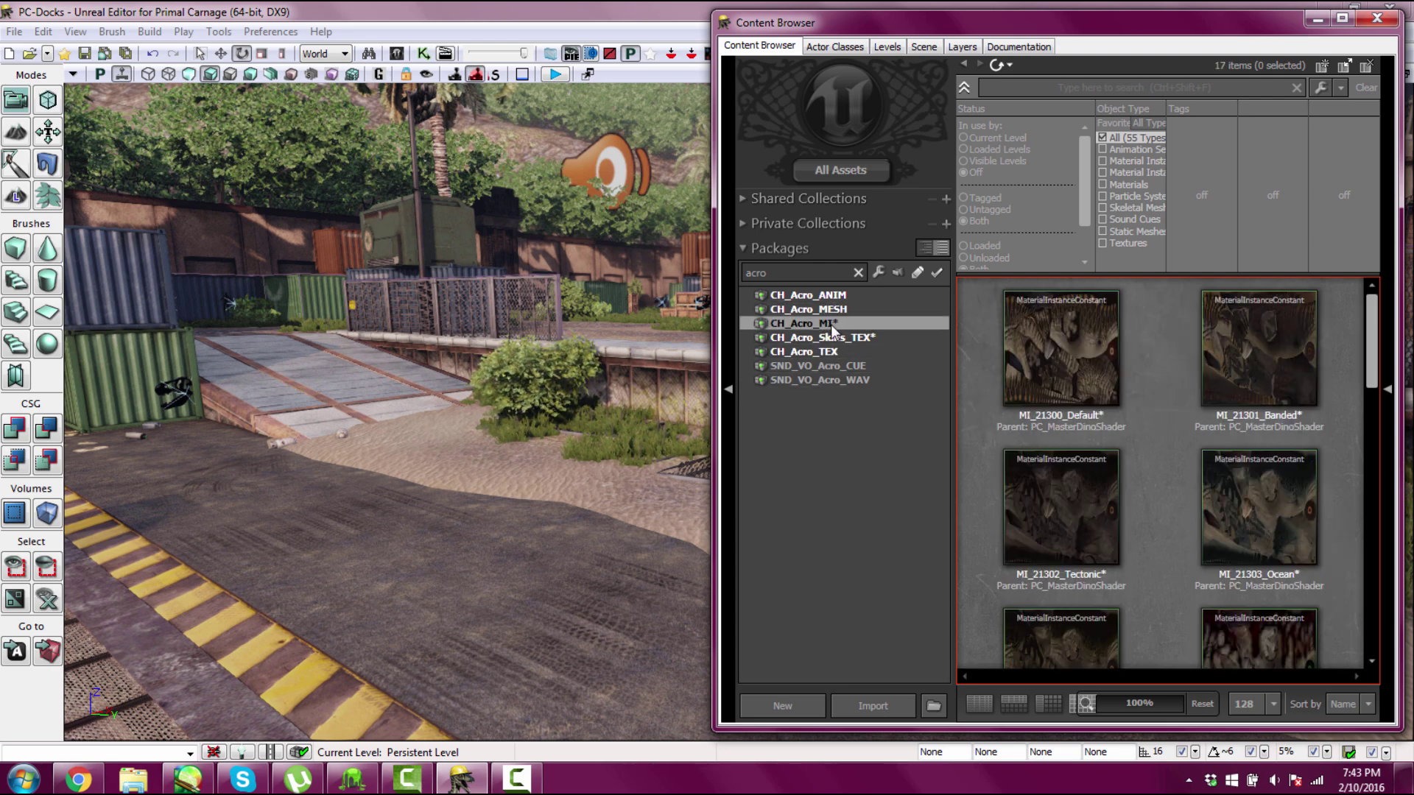
click(834, 313)
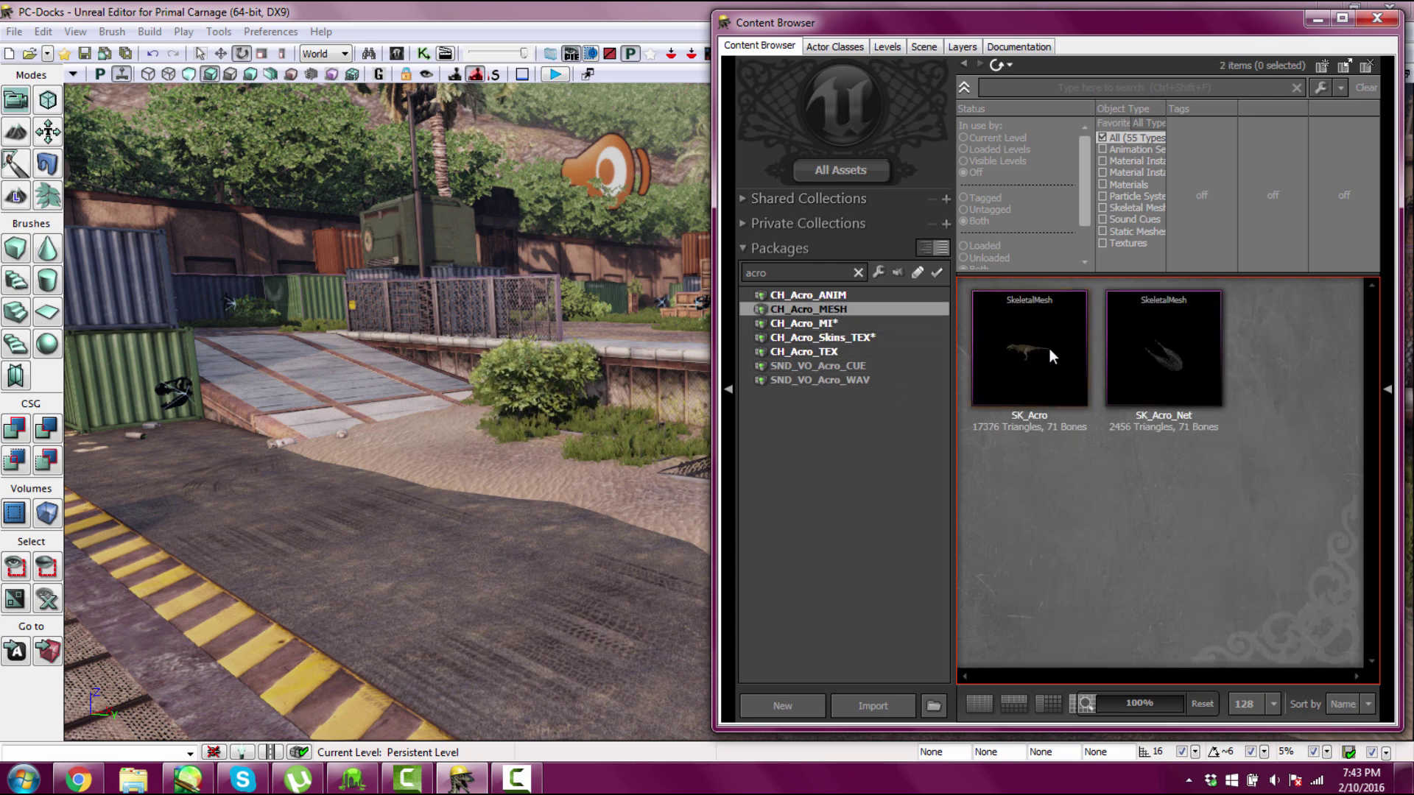
Place the SK_Acro skeletal mesh in the level on the asphalt in front of the ramp.
mouse_move(1038, 387)
drag(1038, 391, 1022, 286)
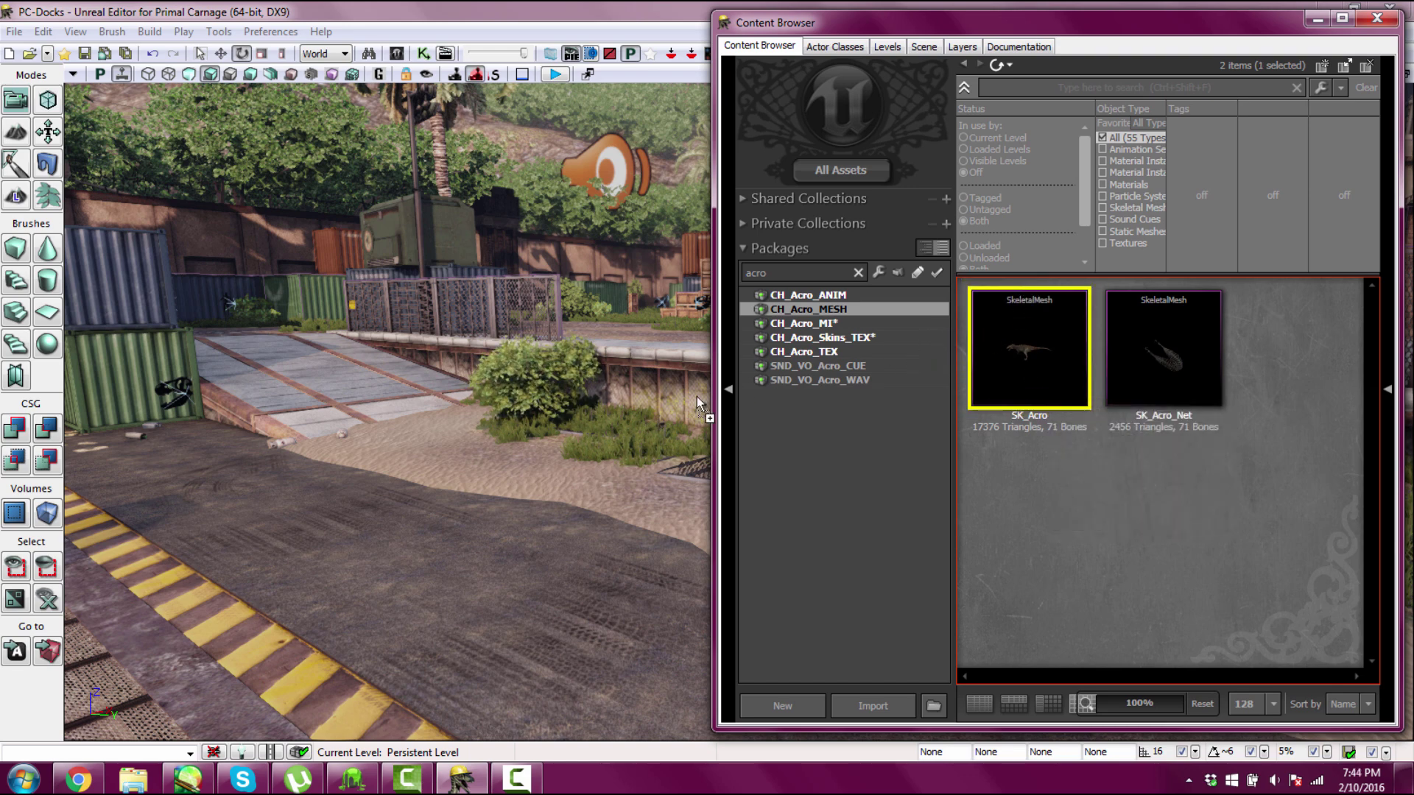
drag(419, 508, 420, 510)
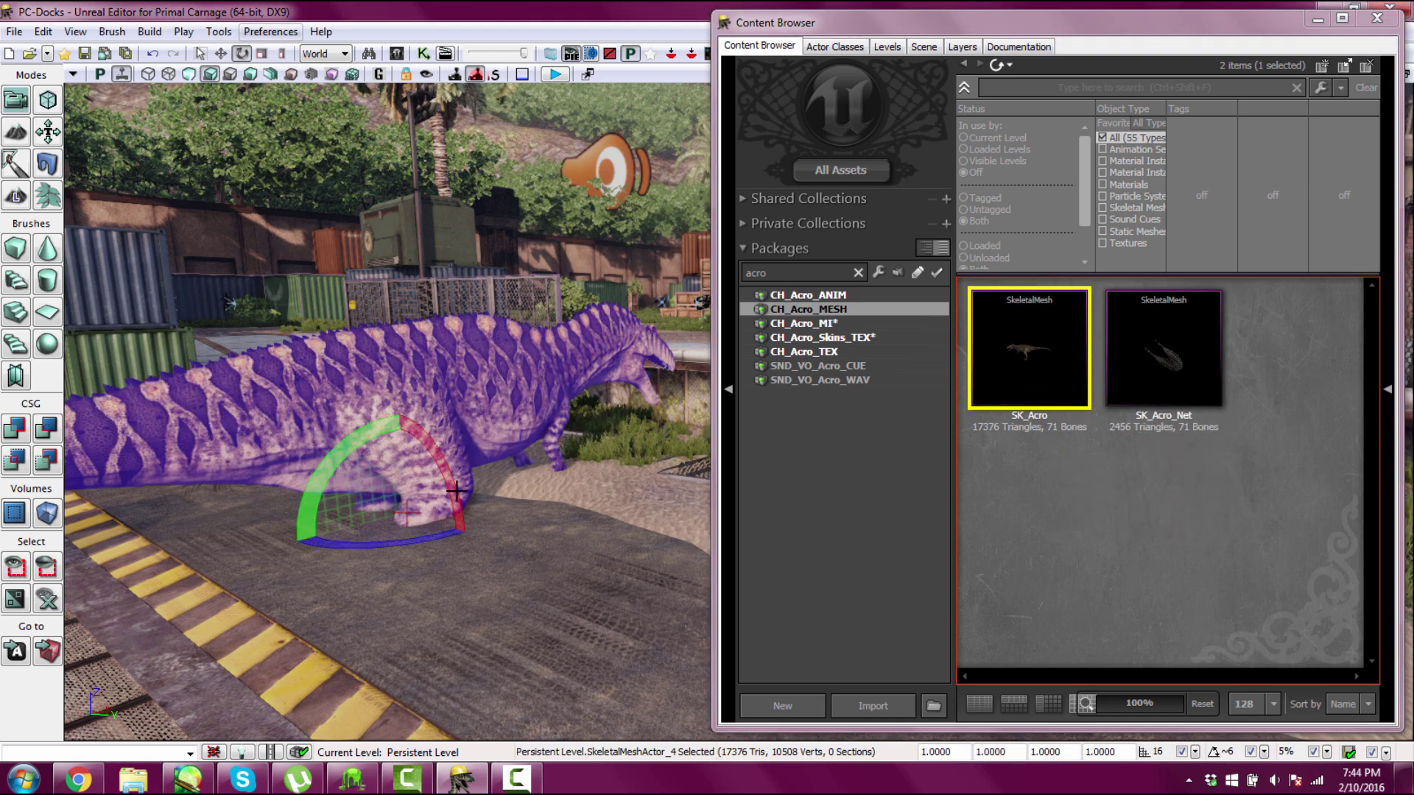
Scale the placed Acro uniformly to 0.7333.
mouse_move(416, 435)
mouse_down()
mouse_move(460, 438)
mouse_move(420, 436)
mouse_up()
key(space)
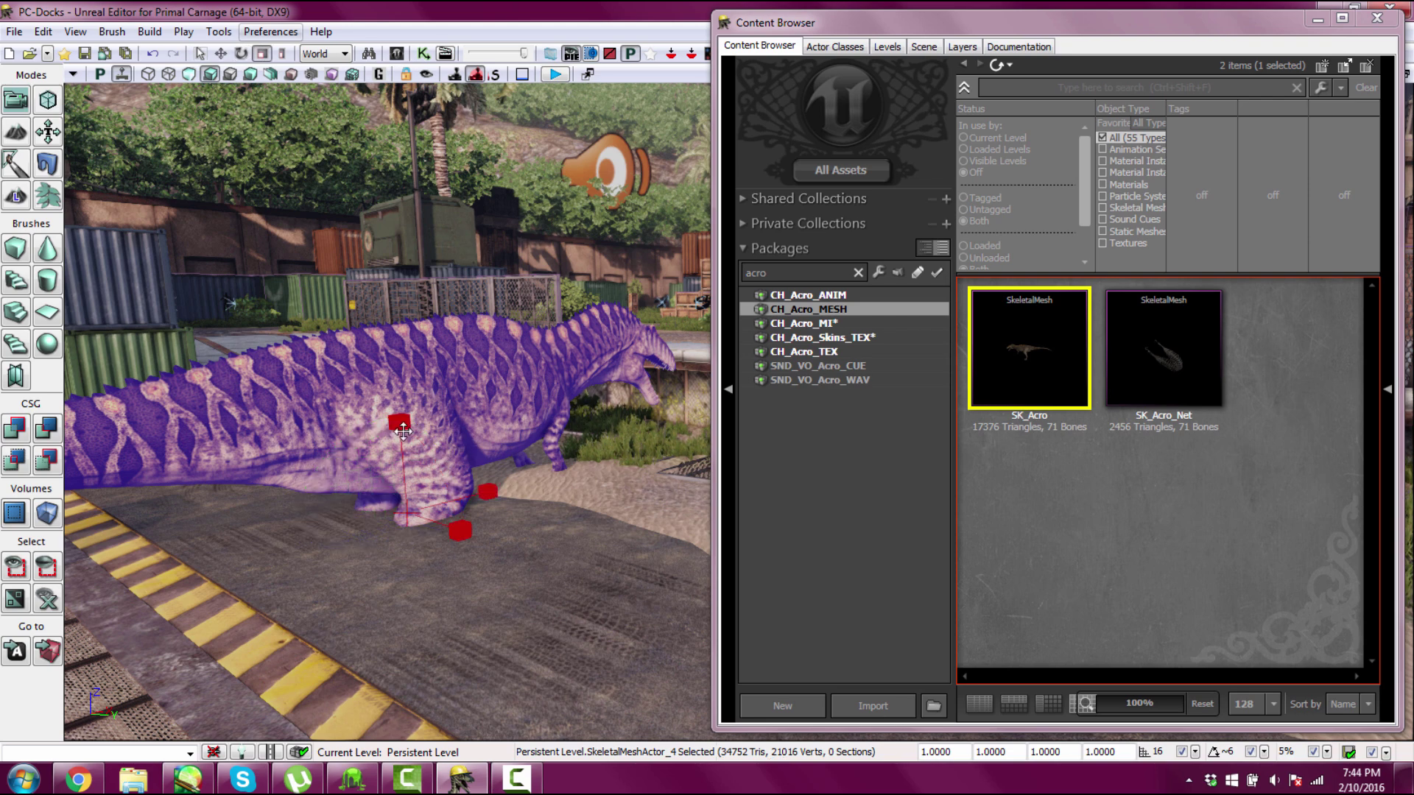
drag(399, 423, 399, 465)
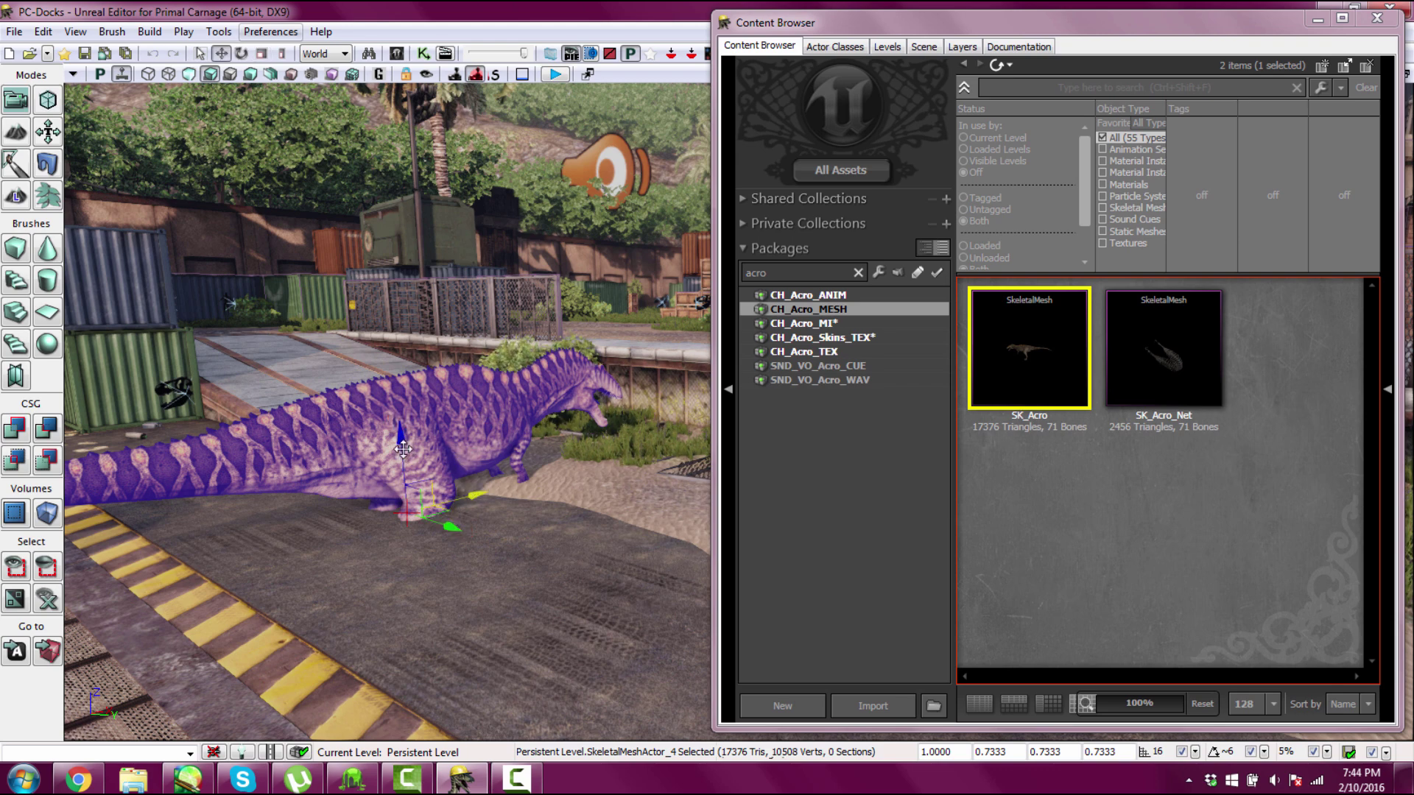
Raise the Acro vertically until its feet stand on the asphalt.
click(354, 581)
click(390, 442)
scroll(366, 315, up, 3)
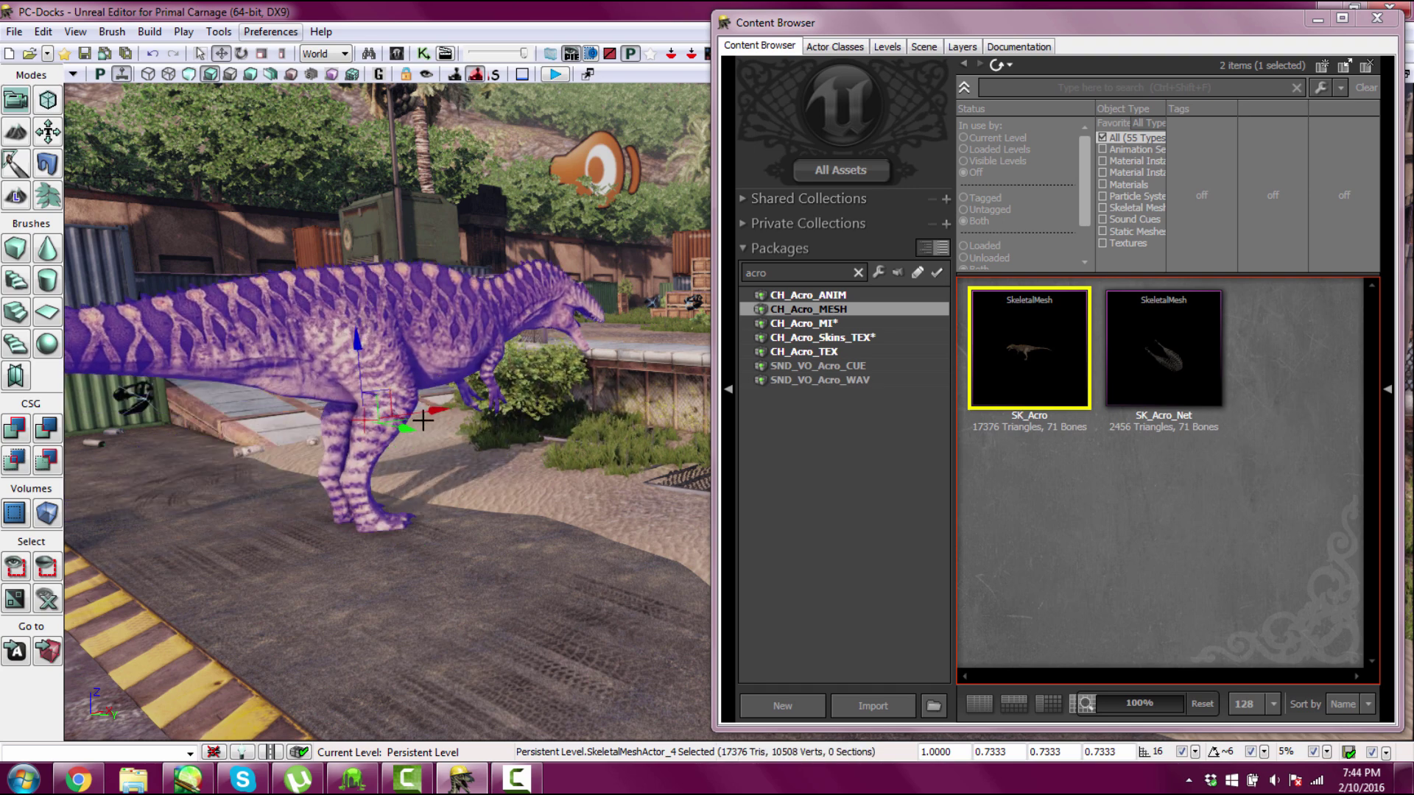
Rotate the Acro about the vertical axis so its head turns toward the view, and deselect it by selecting the asphalt.
key(space)
mouse_move(423, 420)
mouse_down()
mouse_move(464, 425)
mouse_move(413, 412)
mouse_up()
right_drag(471, 471, 519, 513)
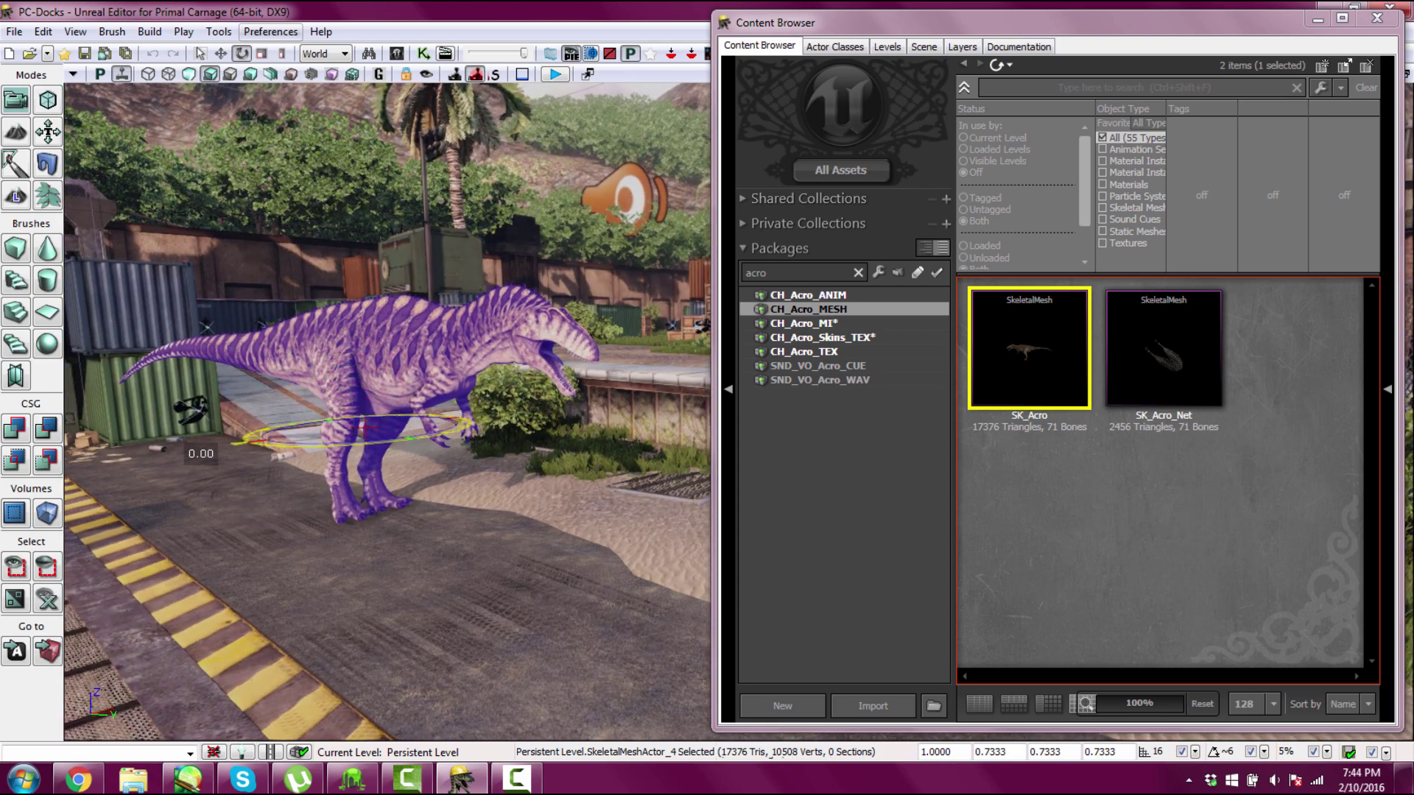
drag(322, 435, 190, 409)
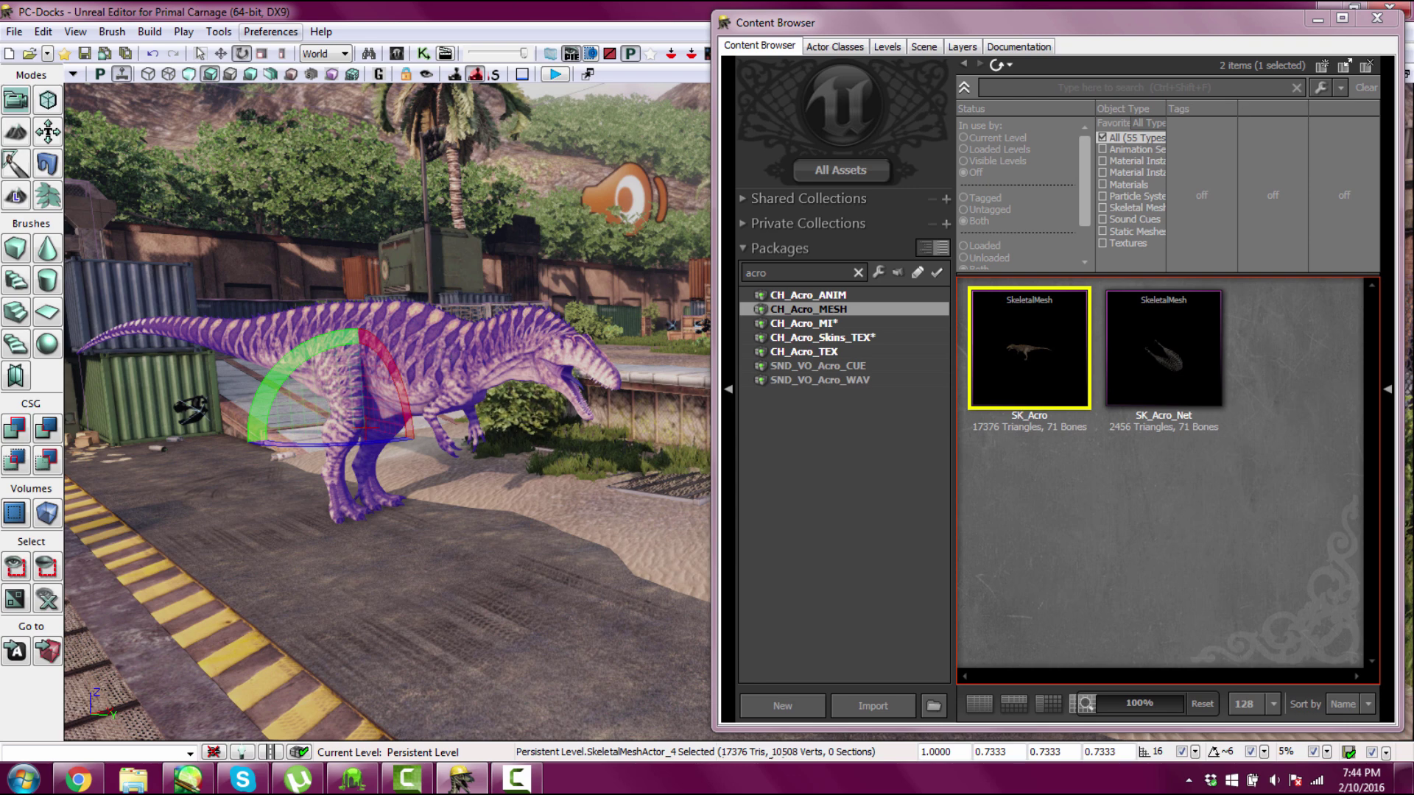
mouse_move(552, 463)
mouse_down()
mouse_move(552, 425)
mouse_move(533, 458)
mouse_up()
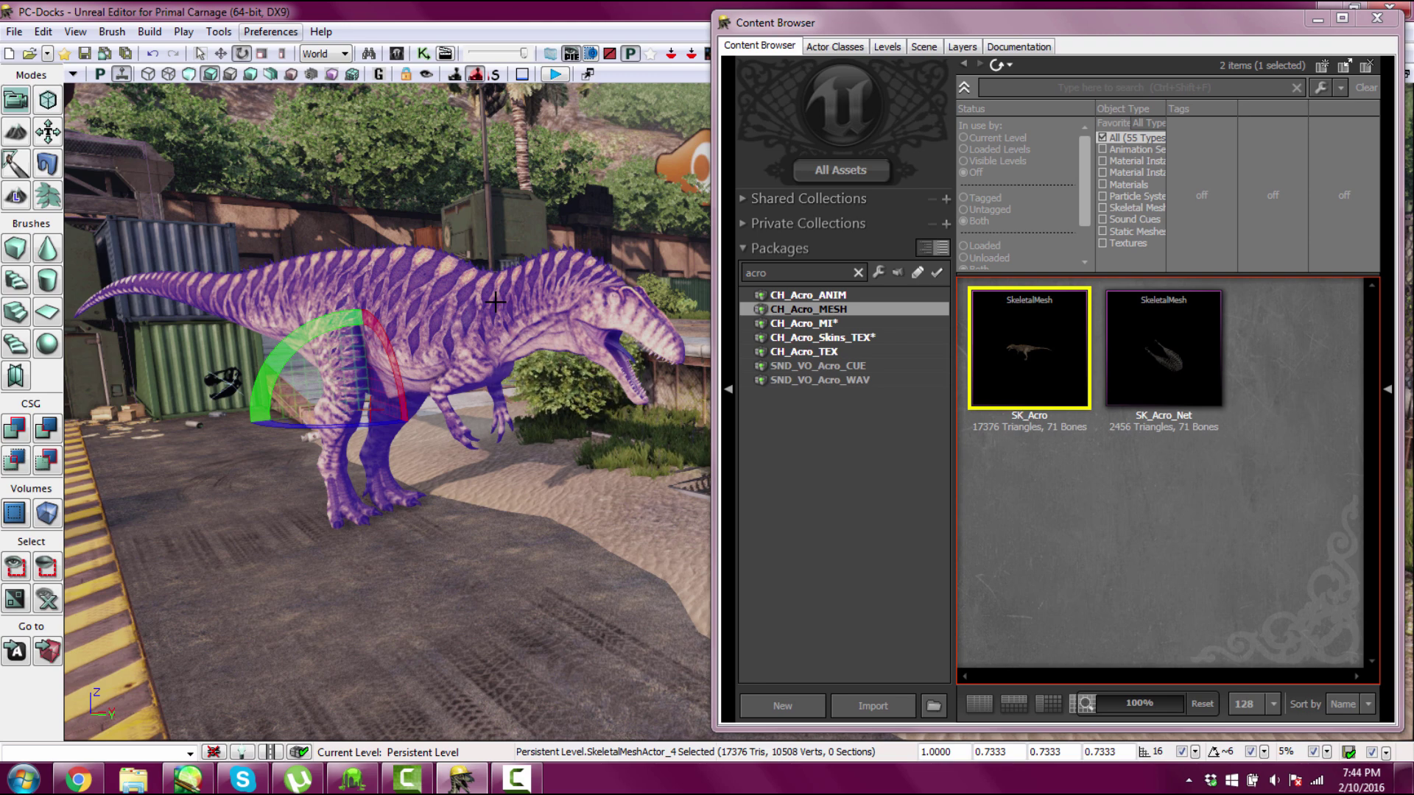
click(642, 664)
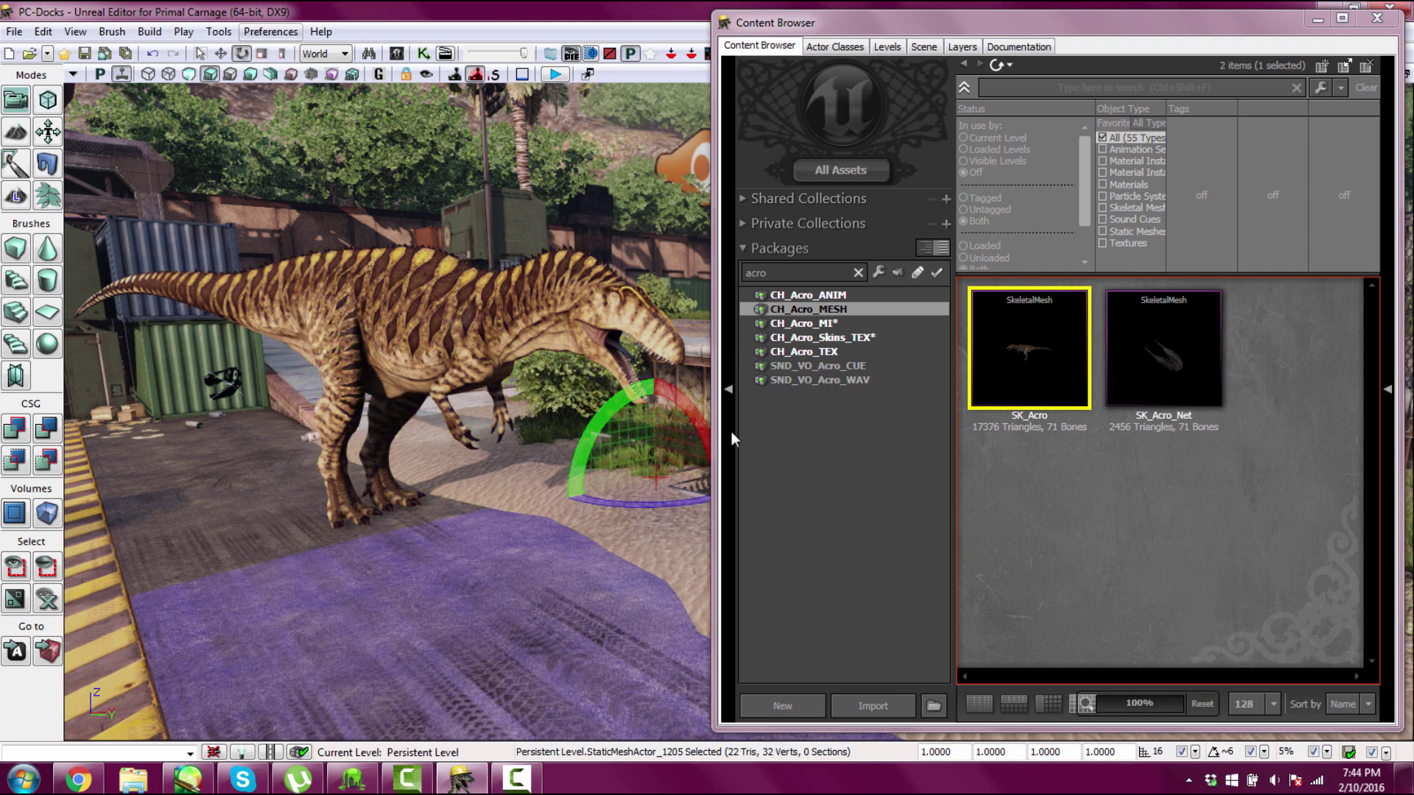
Look through the material instances in the CH_Acro_MI package down to MI_Test.
click(823, 325)
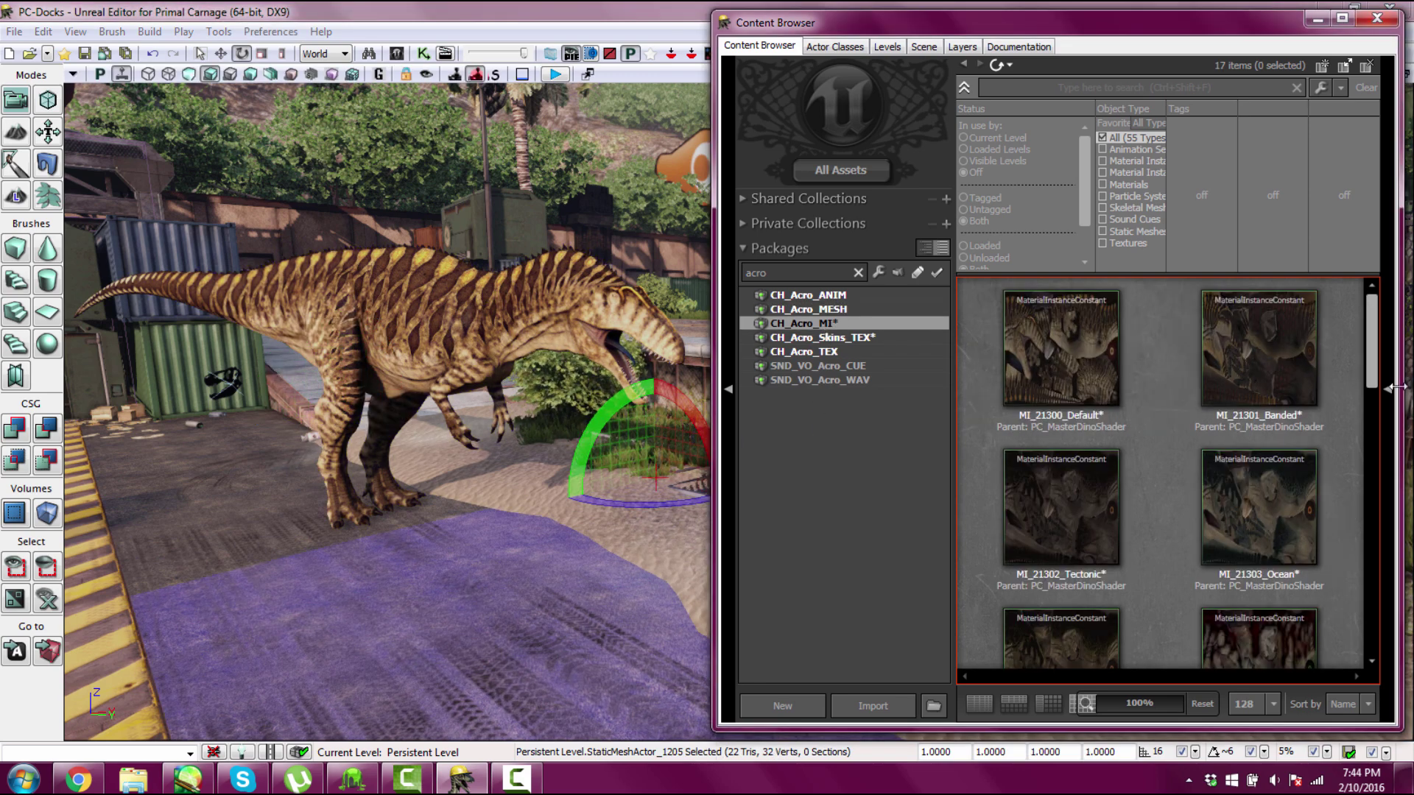
drag(1371, 340, 1407, 619)
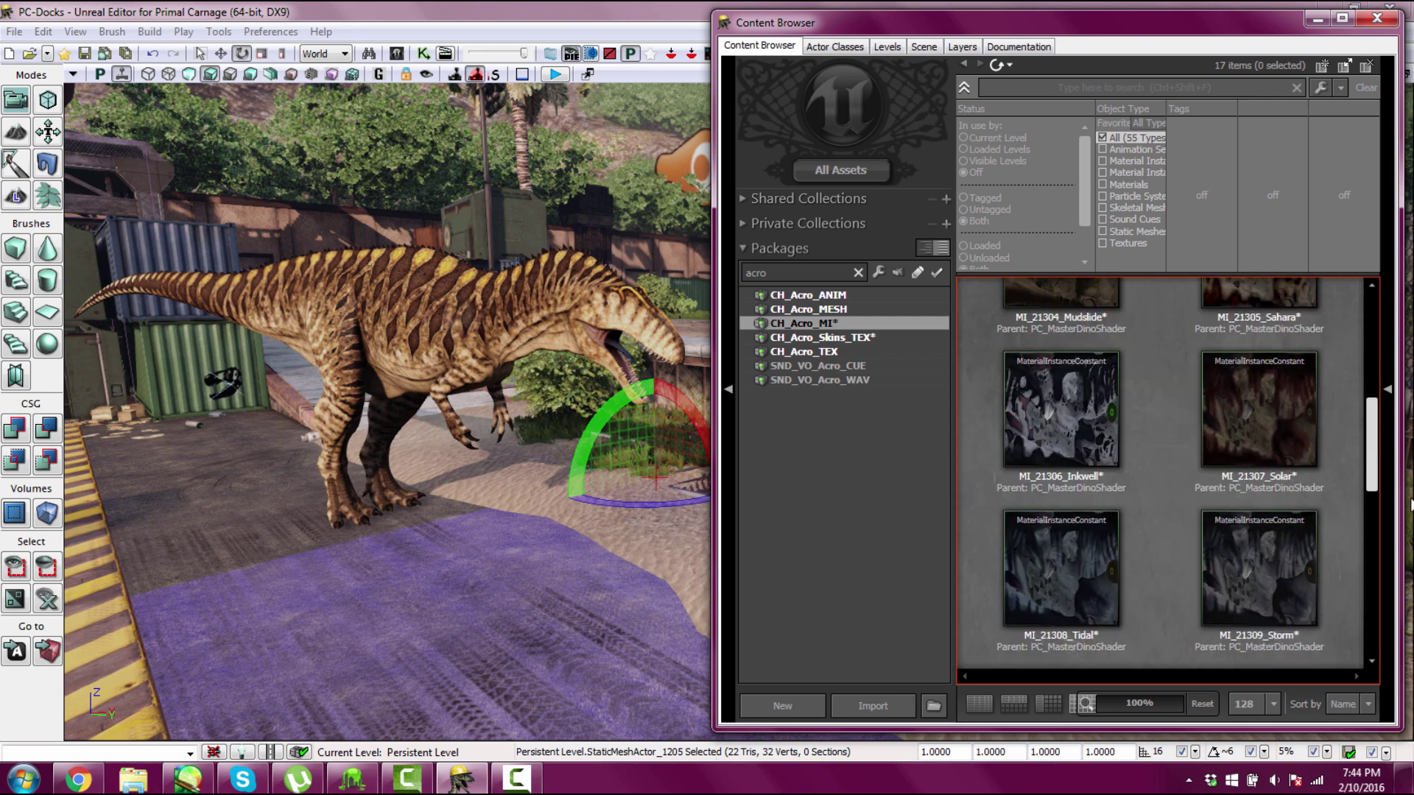
click(1094, 583)
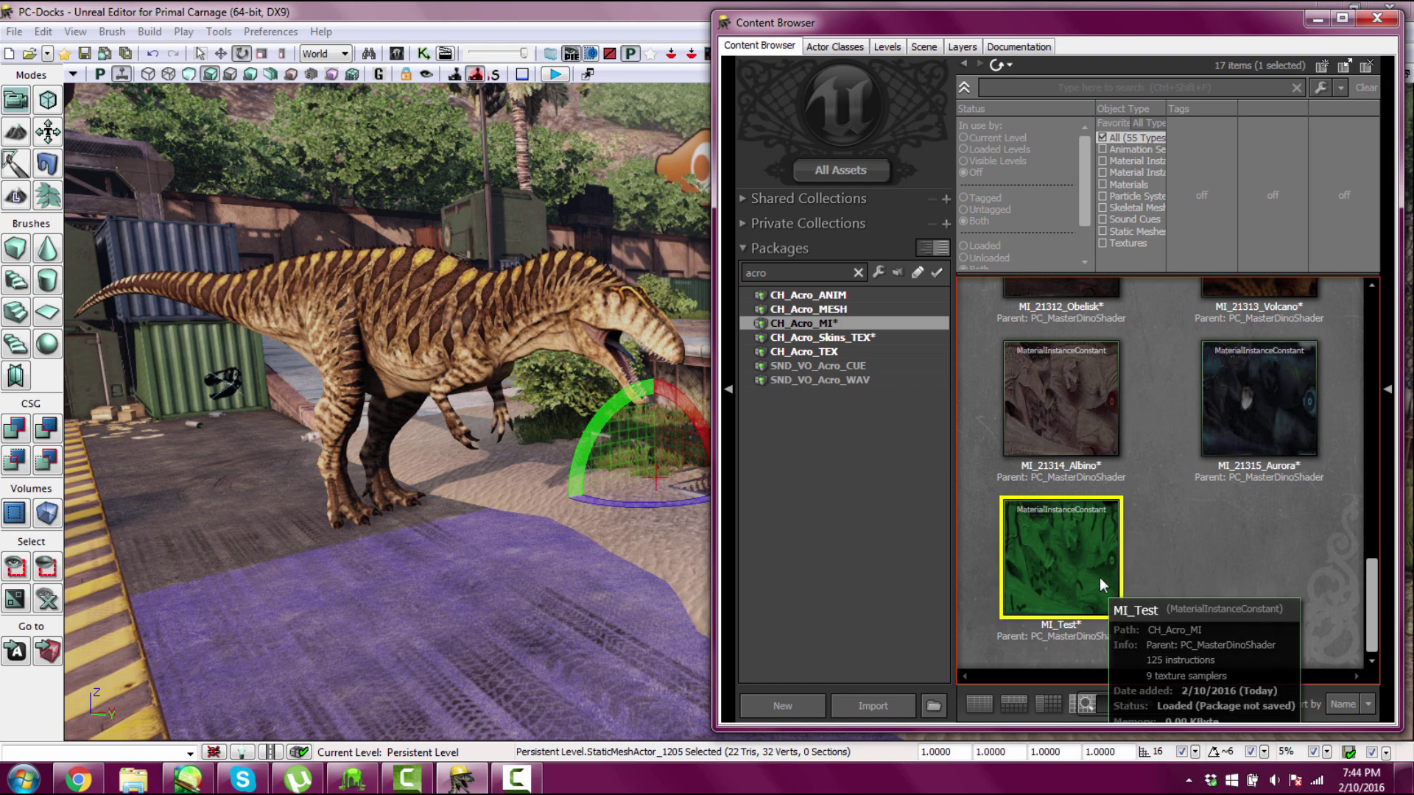
scroll(1218, 580, up, 2)
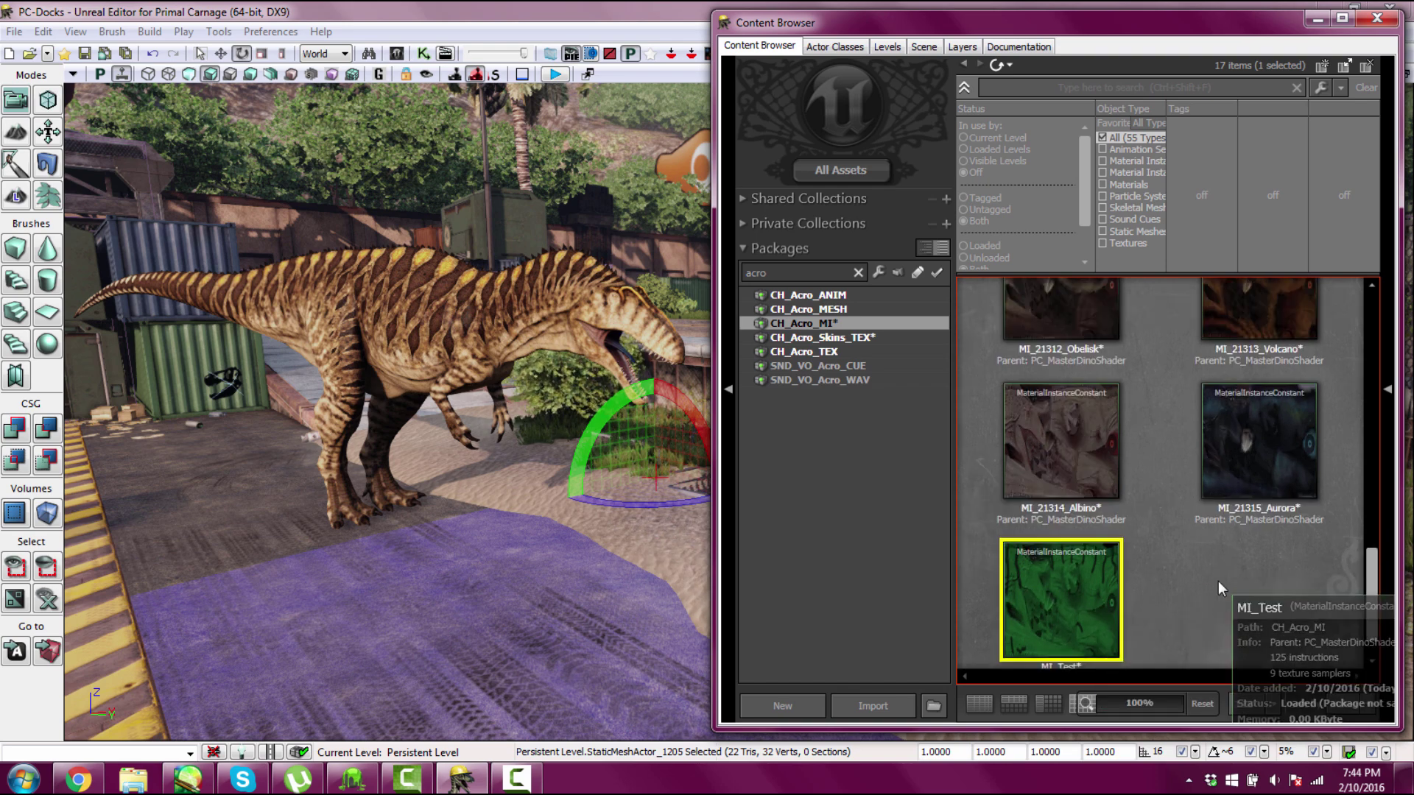
drag(1372, 545, 1377, 580)
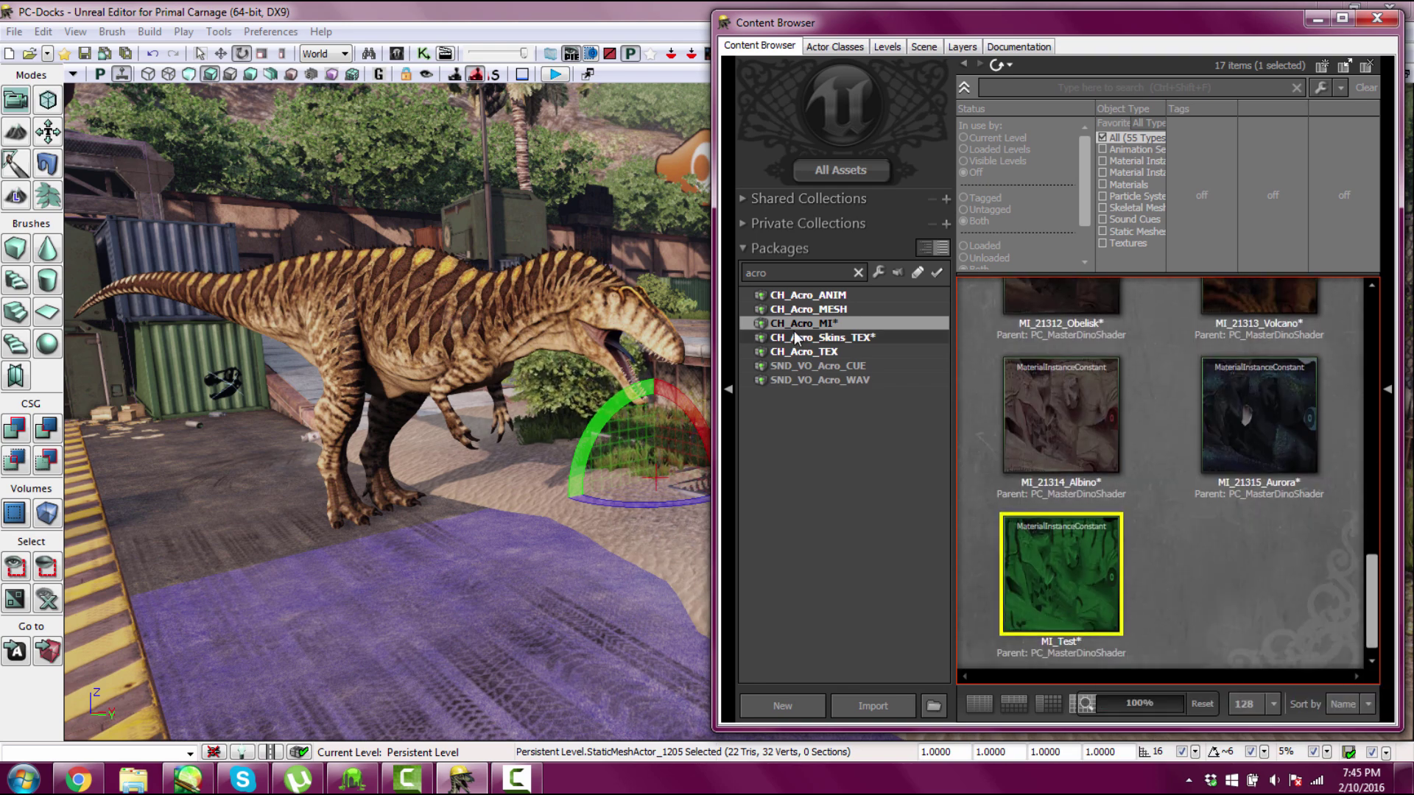
Open the copy settings for the MI_21314_Albino material instance, leave them without copying, and select MI_Test.
click(1098, 434)
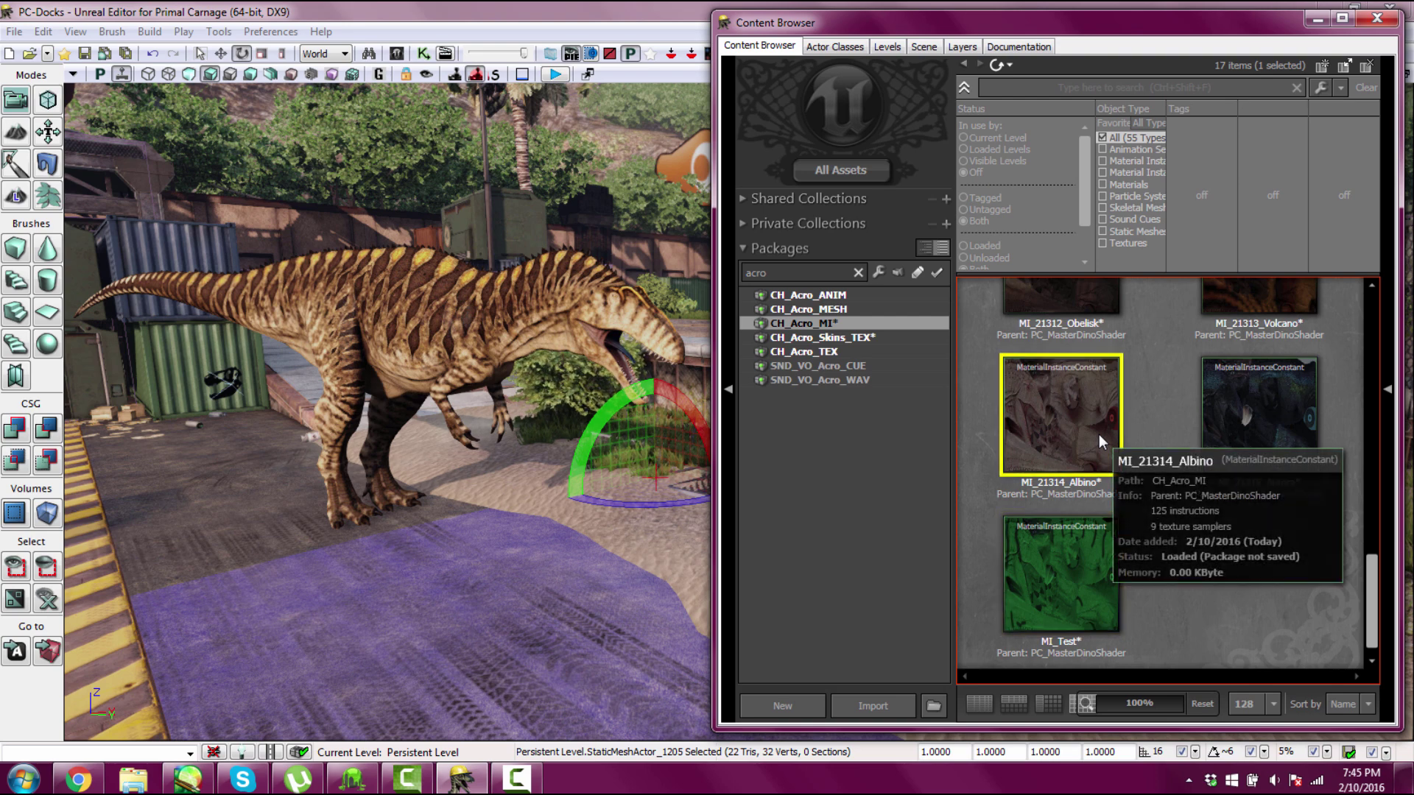
right_click(1099, 434)
key(Escape)
right_click(1057, 428)
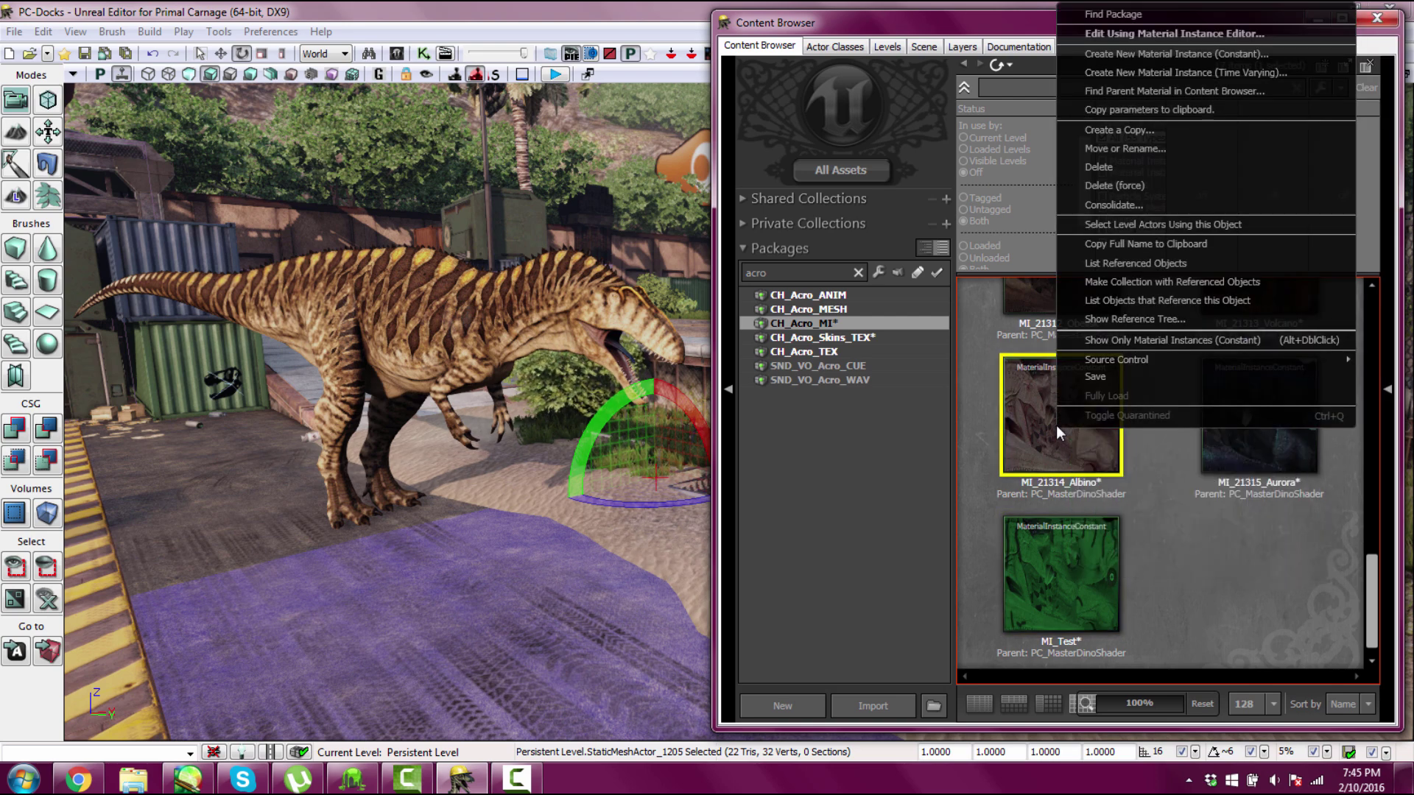
click(1116, 129)
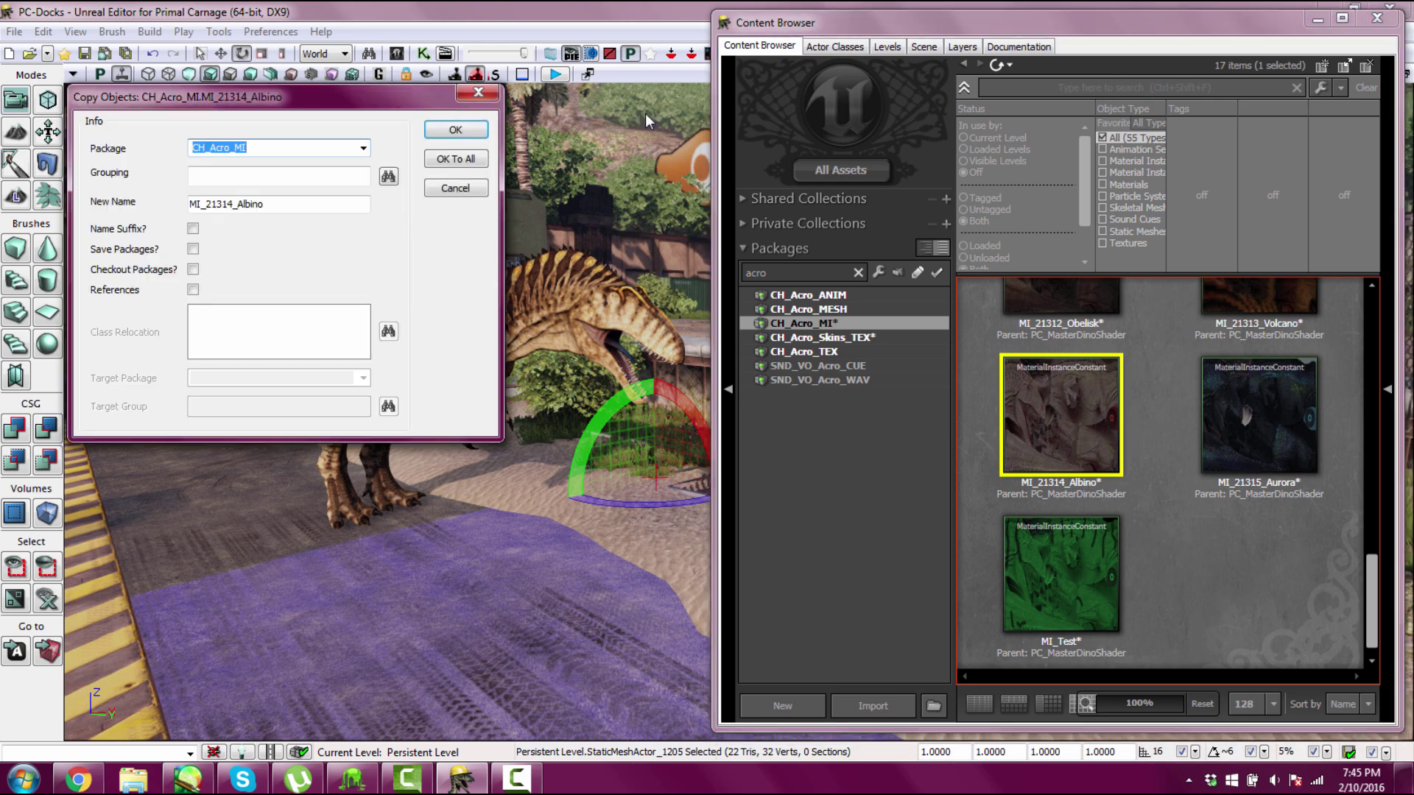
click(479, 94)
click(1155, 545)
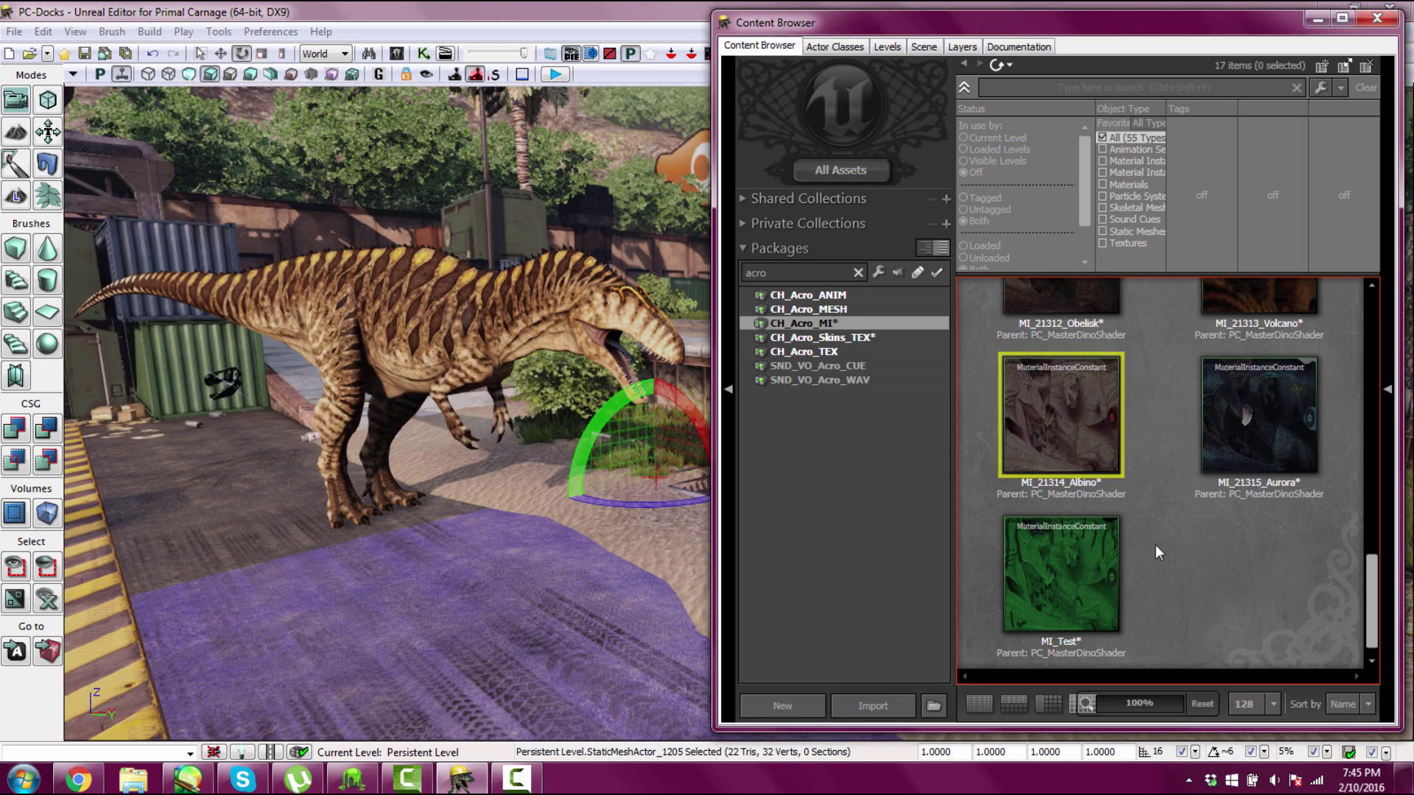
click(1088, 545)
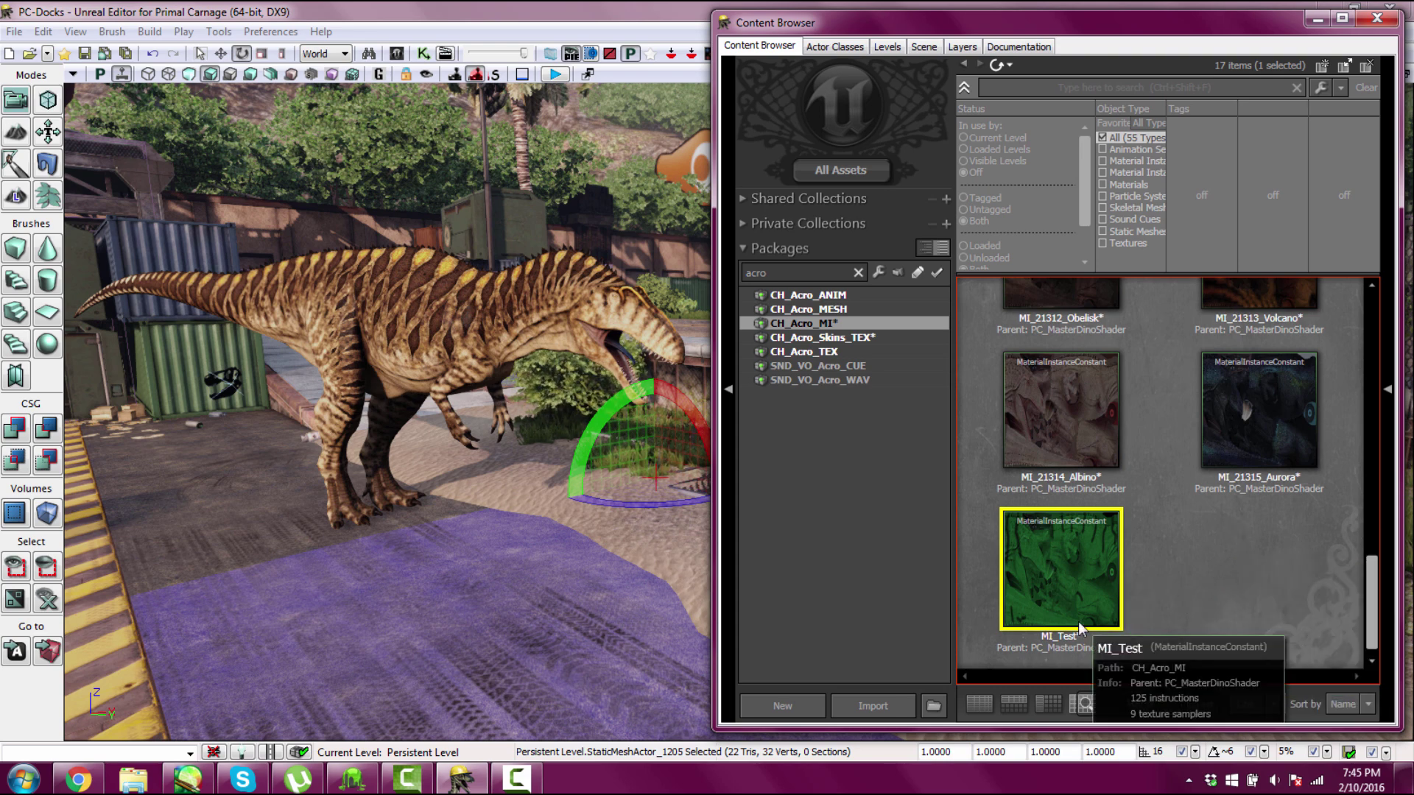
Switch to 3D-Coat and export the painted Acro's diffuse map to the Desktop as the TGA file BlueAcro.
click(353, 779)
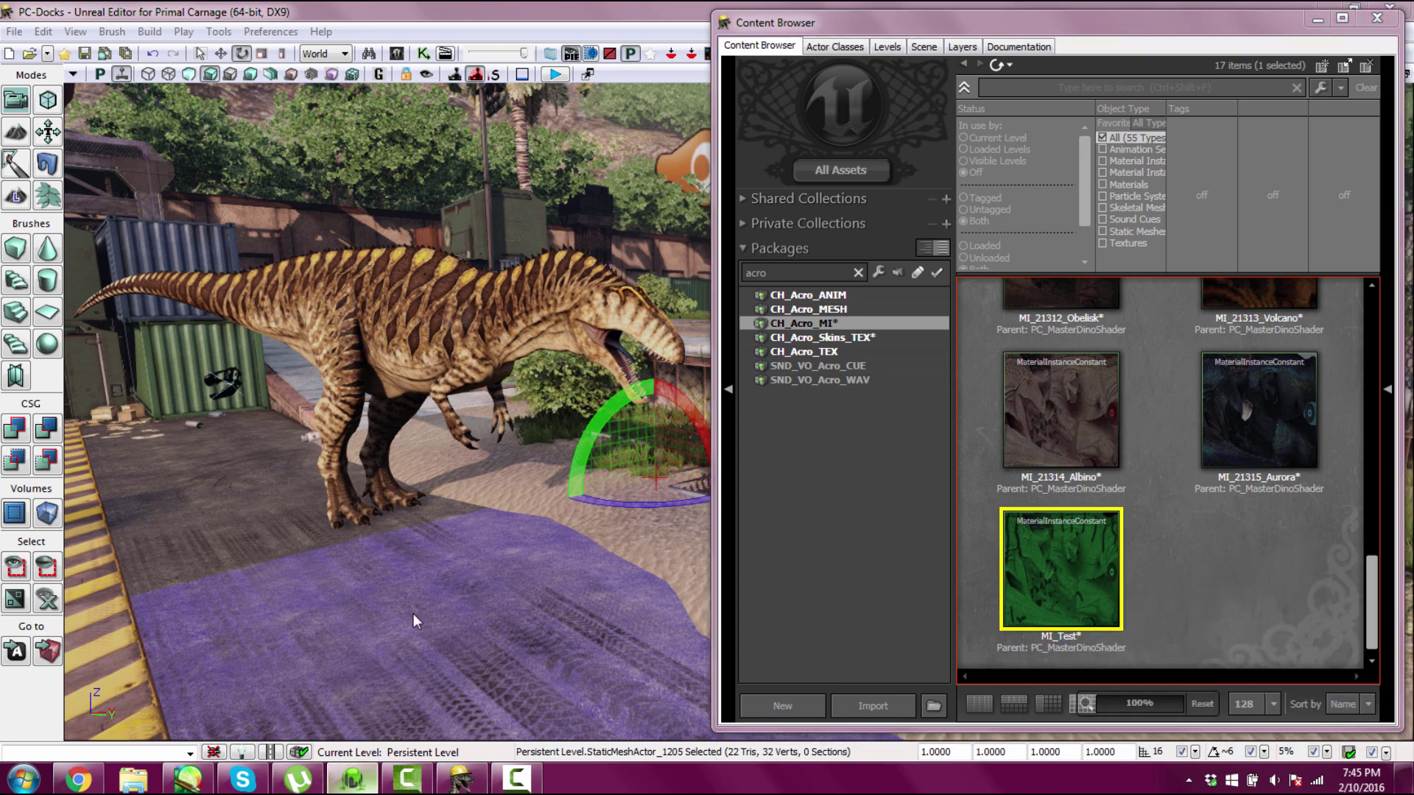
right_drag(753, 507, 751, 429)
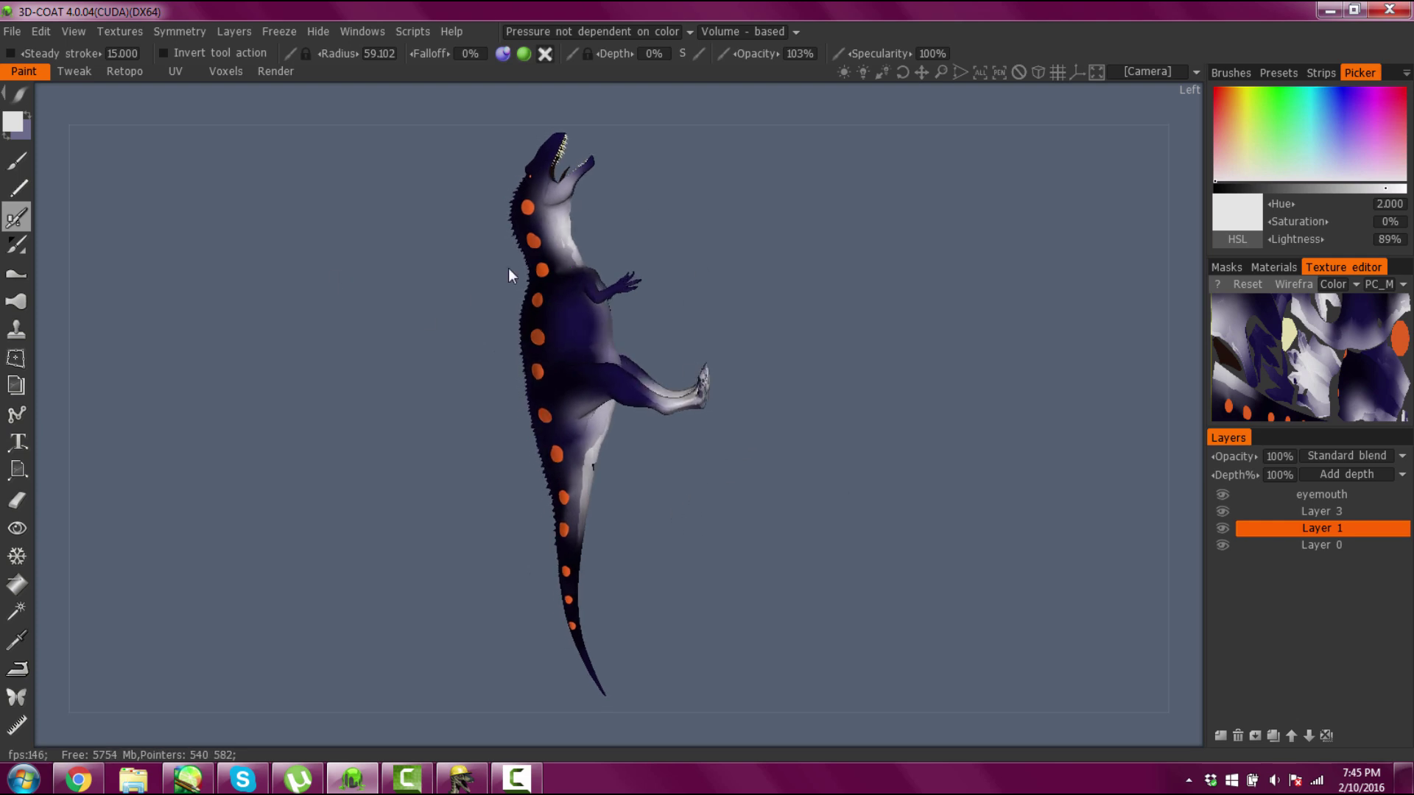
right_drag(398, 429, 742, 464)
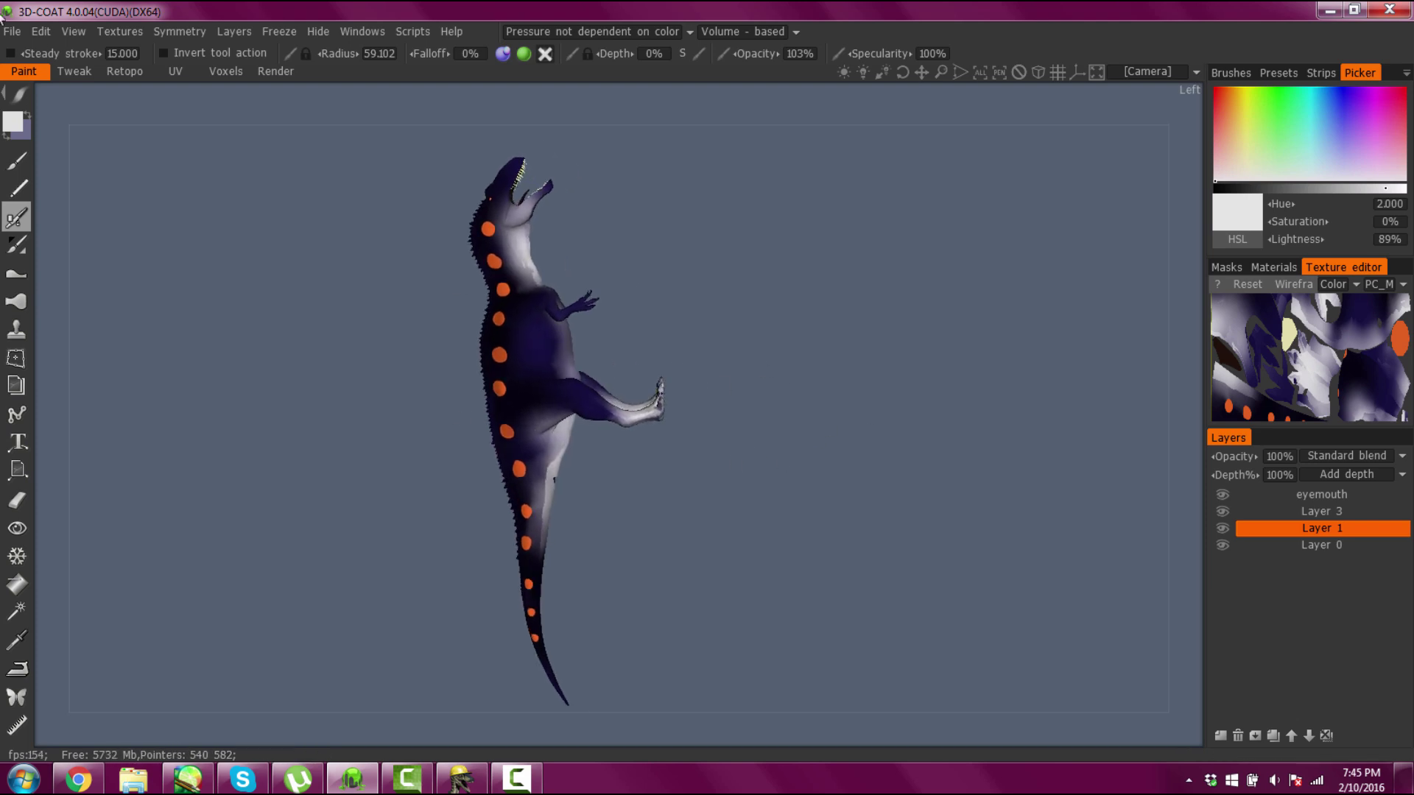
click(121, 31)
mouse_move(140, 77)
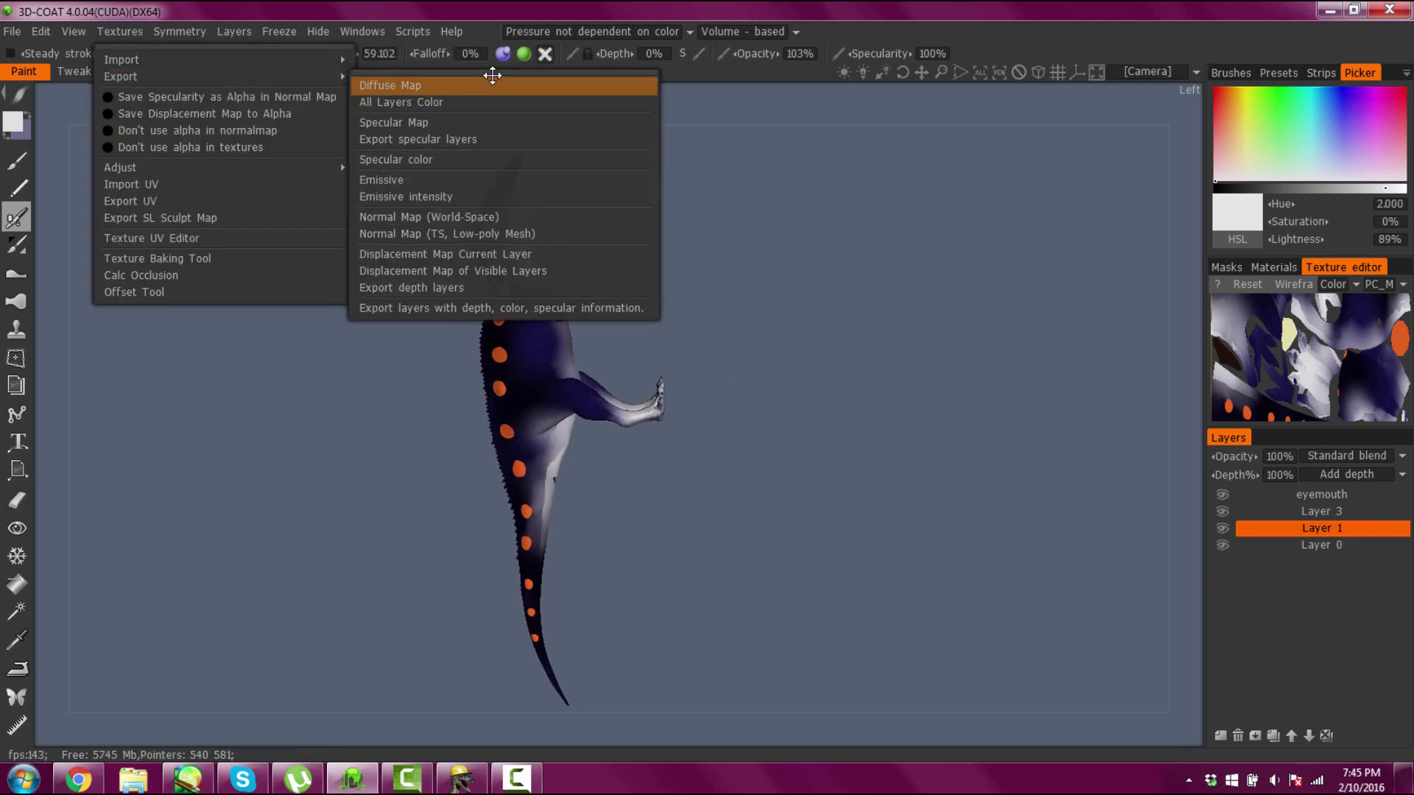
click(434, 84)
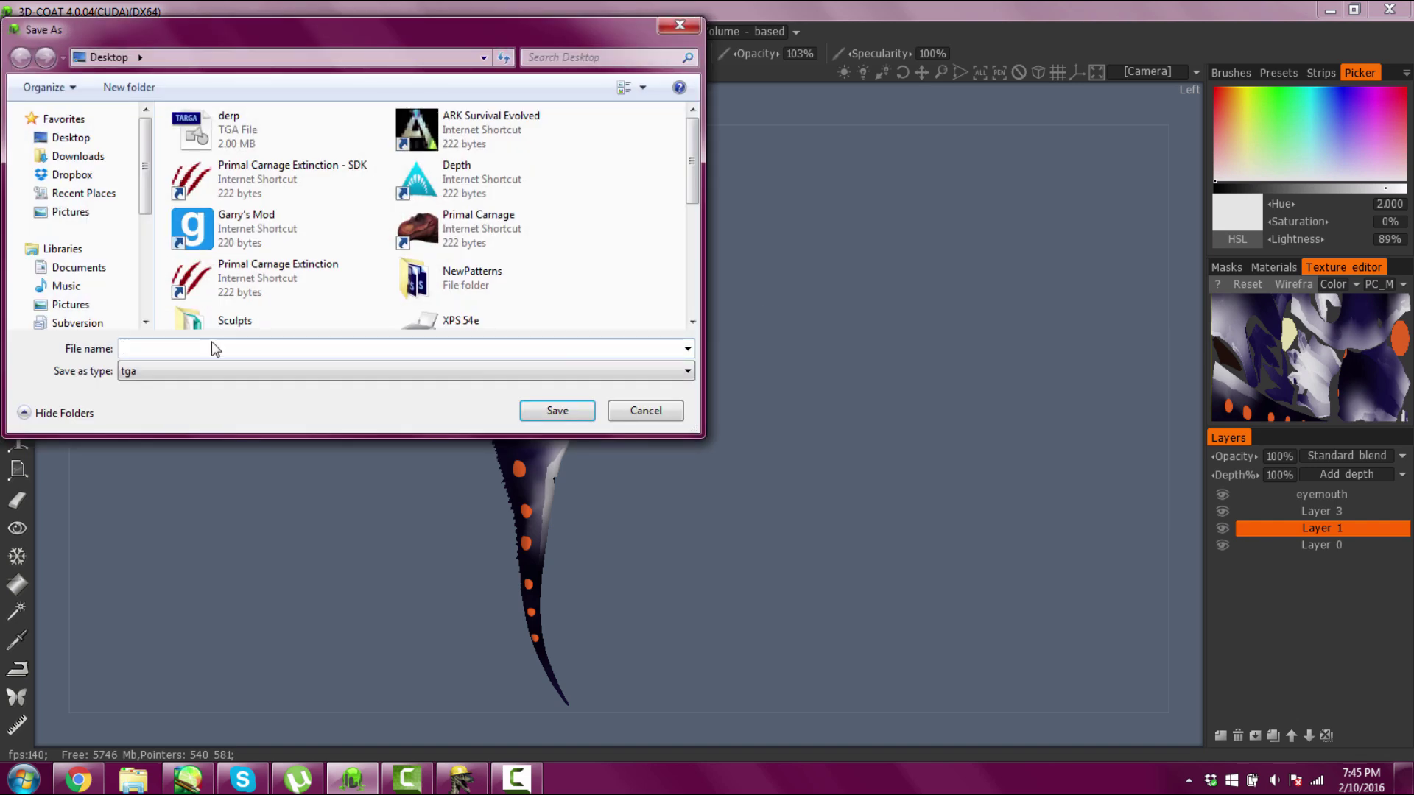
text(ueAC)
click(558, 410)
click(686, 453)
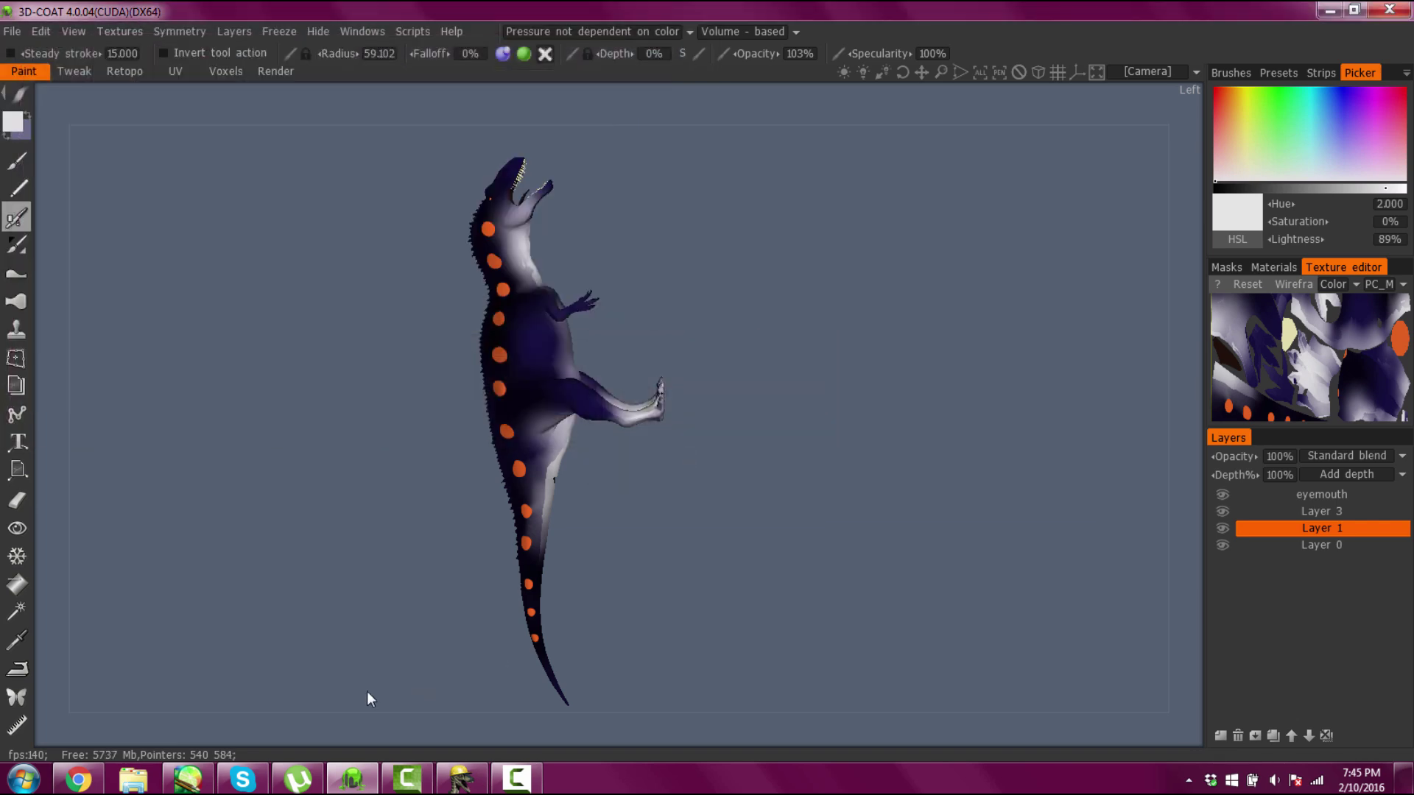
Switch to PaintTool SAI and open BlueAcro.tga from the Desktop.
click(189, 779)
click(27, 33)
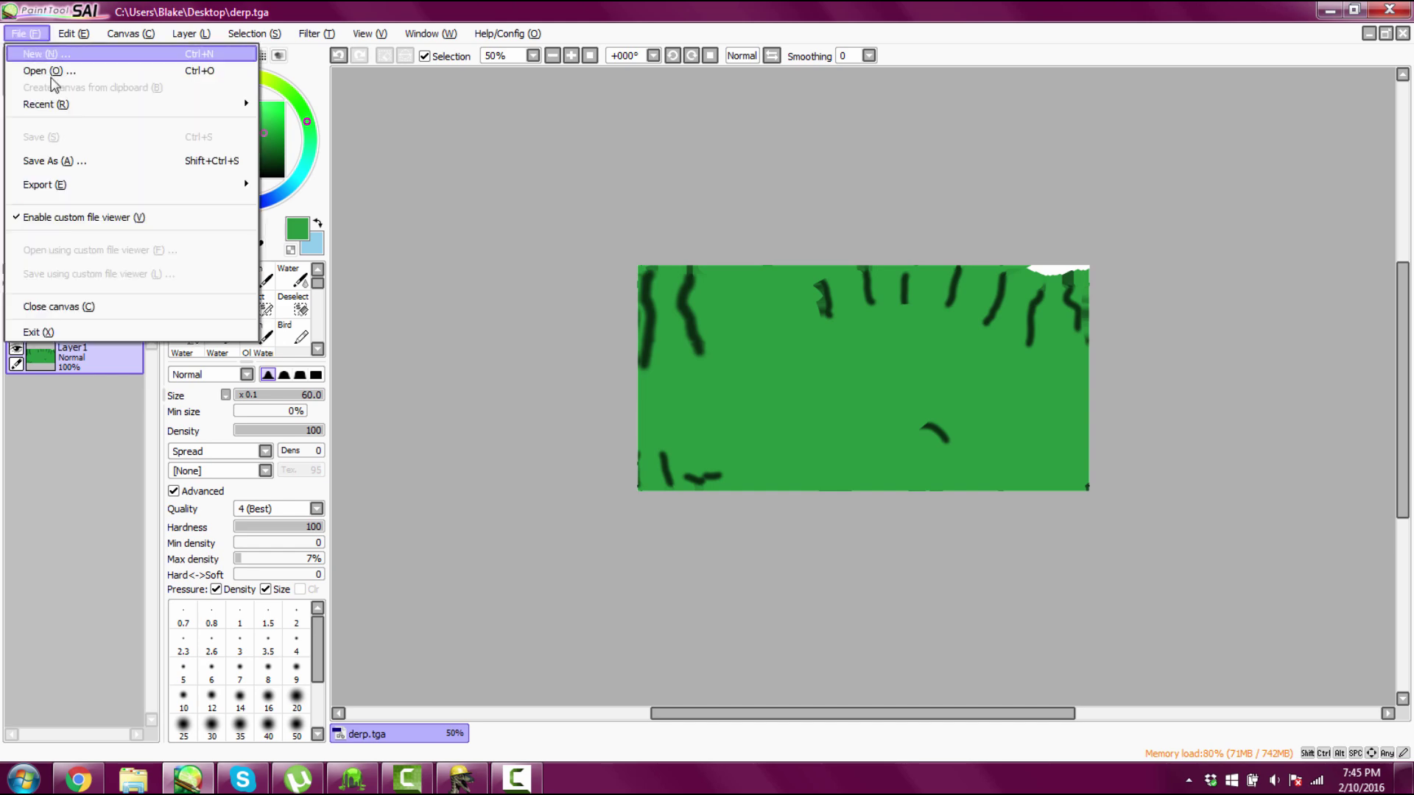
click(53, 72)
drag(565, 184, 564, 388)
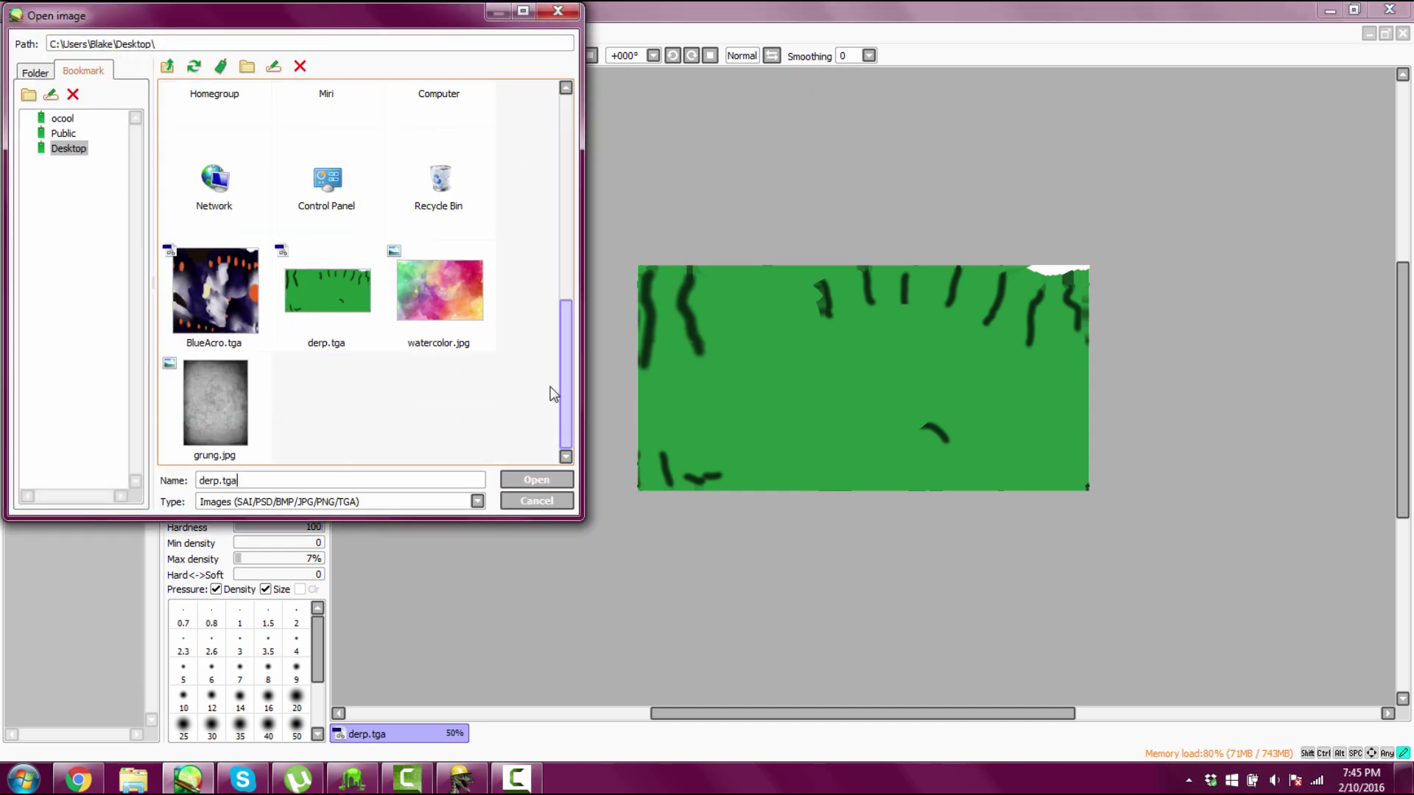
double_click(212, 331)
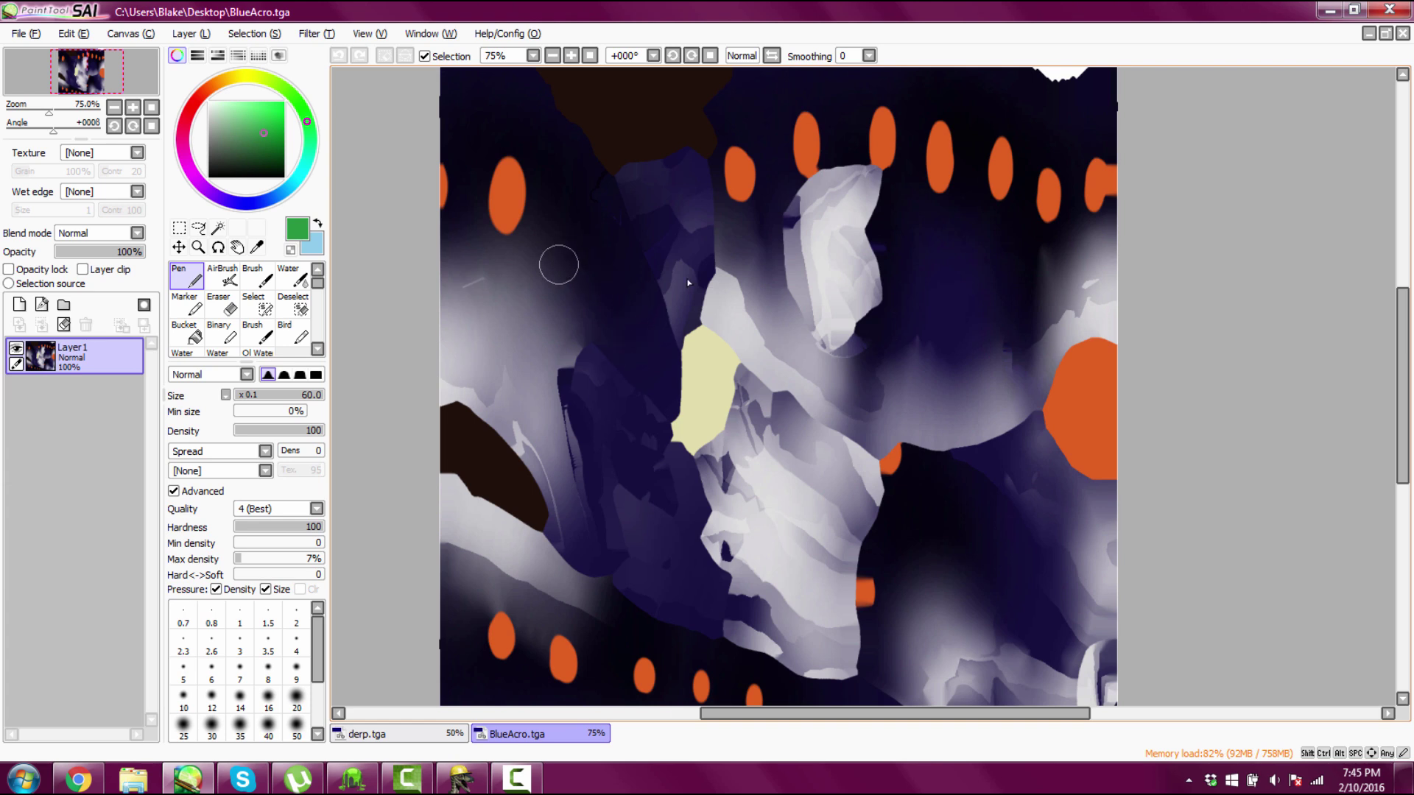
scroll(790, 284, down, 1)
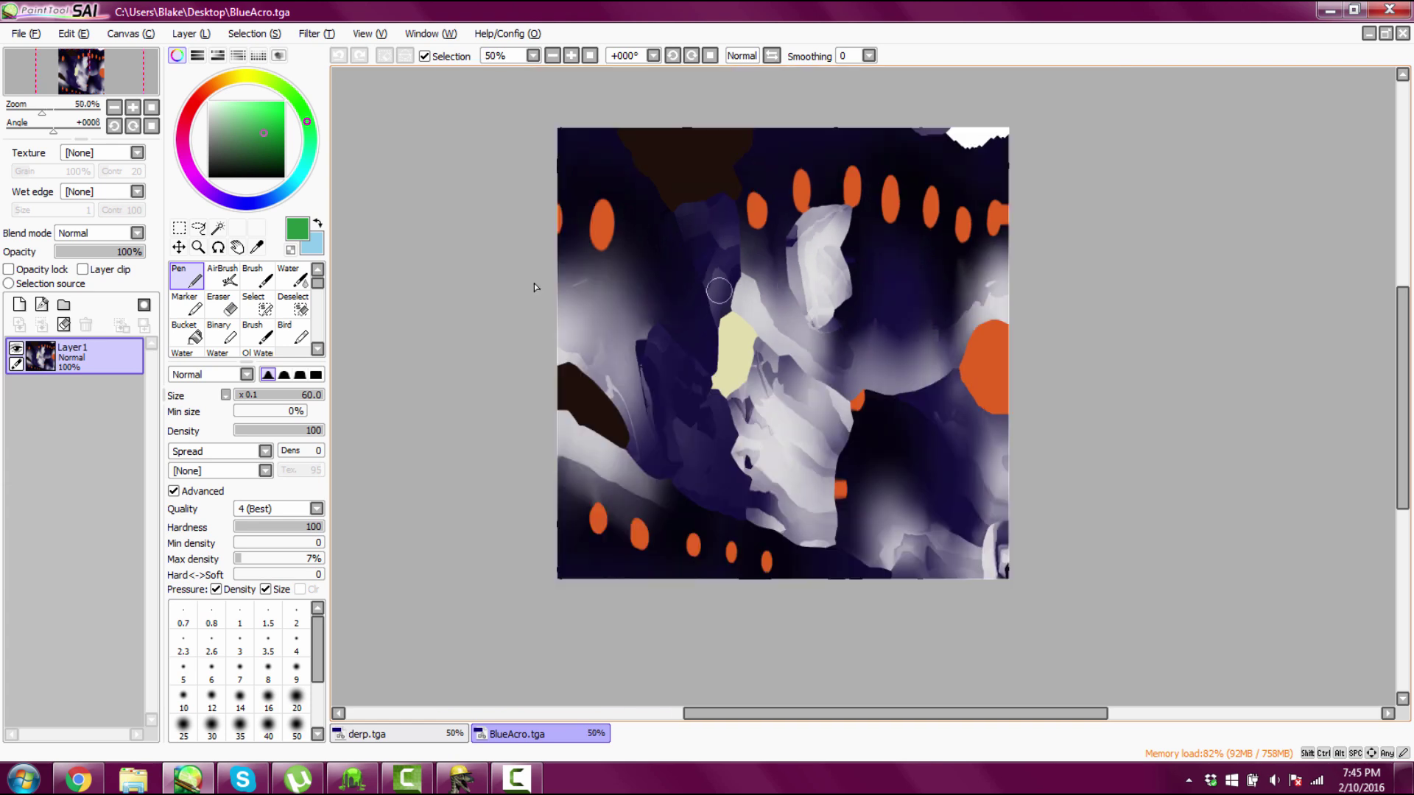
Sample the orange of a spot near the texture's upper edge and undo a trial Pen stroke beside it.
alt+click(600, 218)
drag(559, 216, 550, 221)
key(ctrl+z)
Reduce the Pen size to 20.
key(bracketleft)
key(bracketleft)
key(bracketleft)
key(bracketleft)
key(bracketleft)
key(bracketleft)
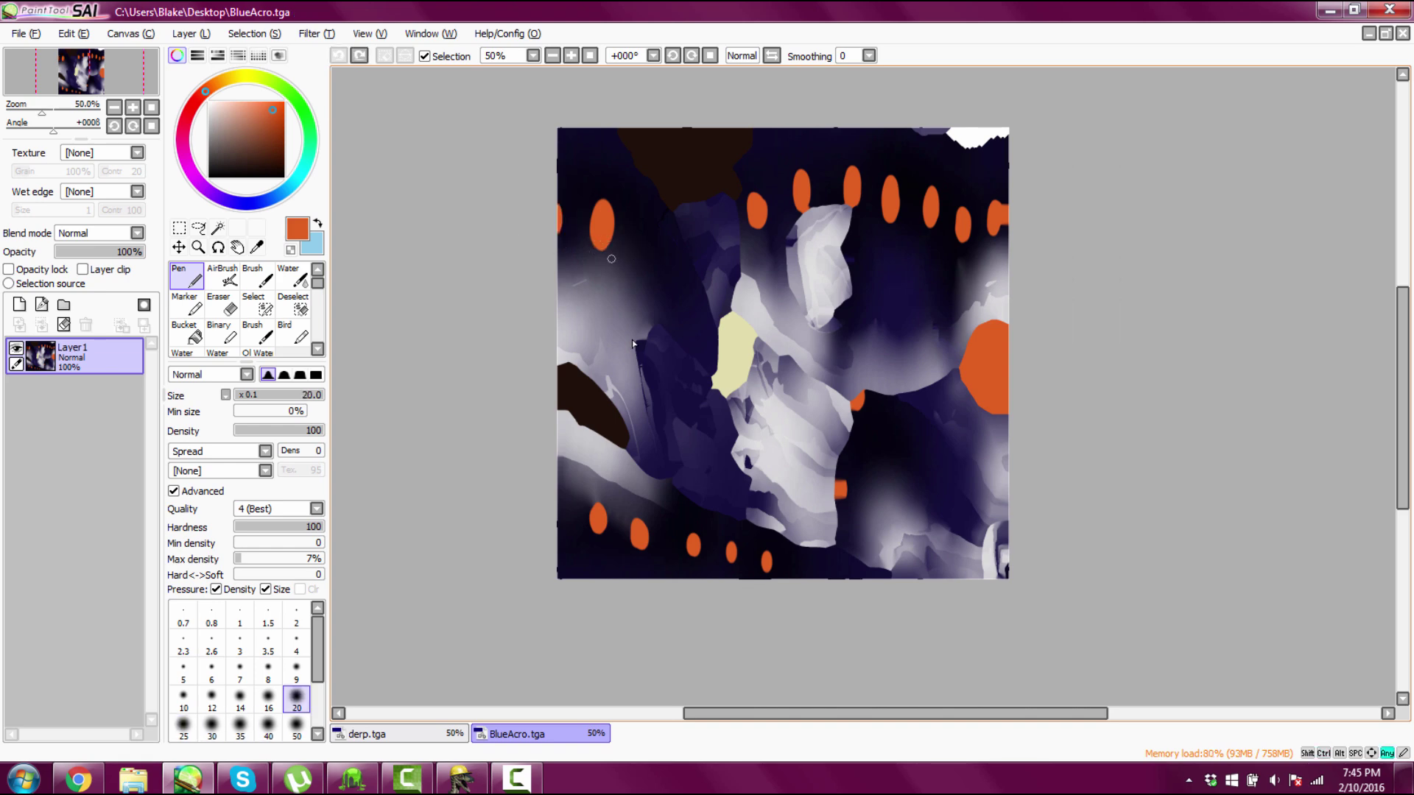
Switch to 3D-Coat and examine the orange spots and shading on the painted Acro model up close.
click(352, 778)
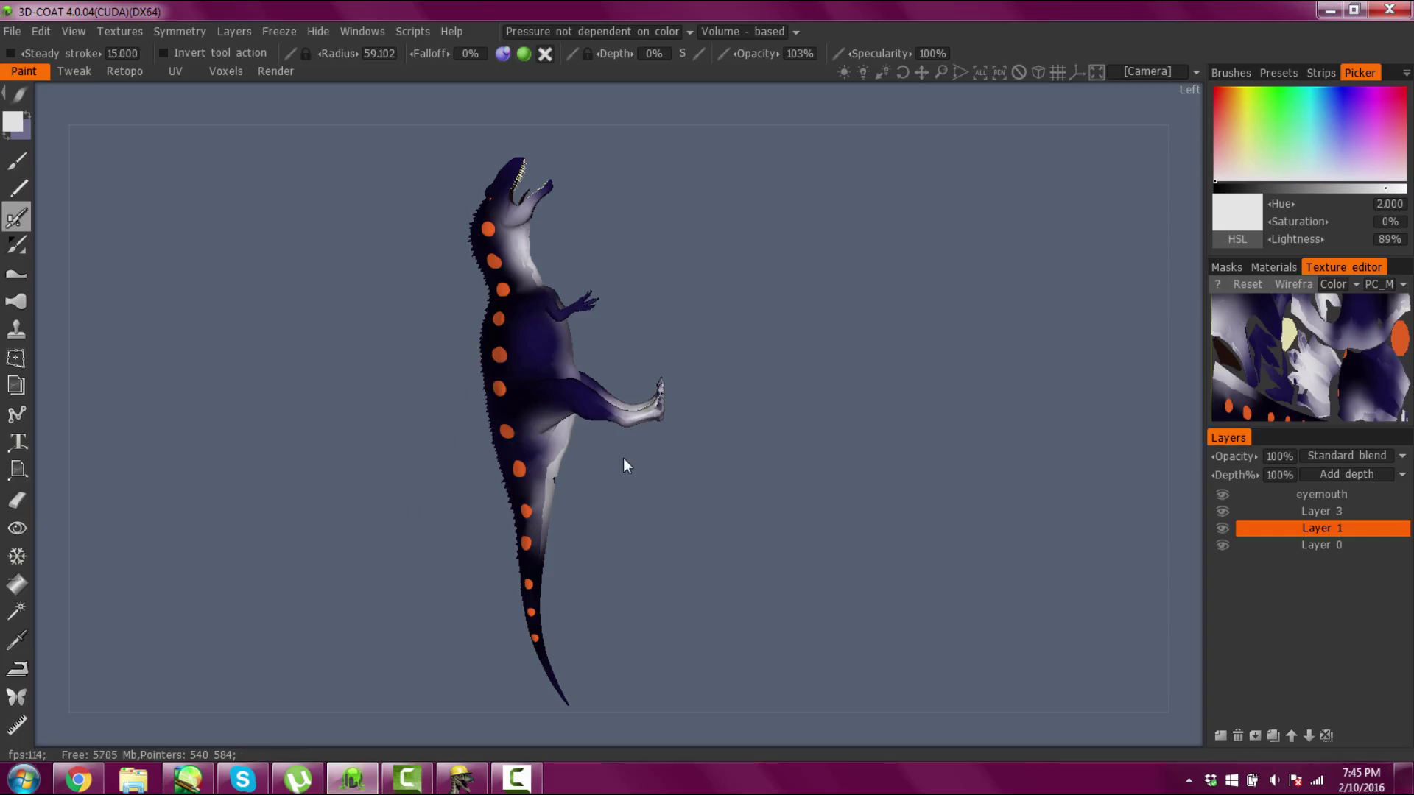
scroll(726, 438, up, 3)
drag(725, 437, 420, 280)
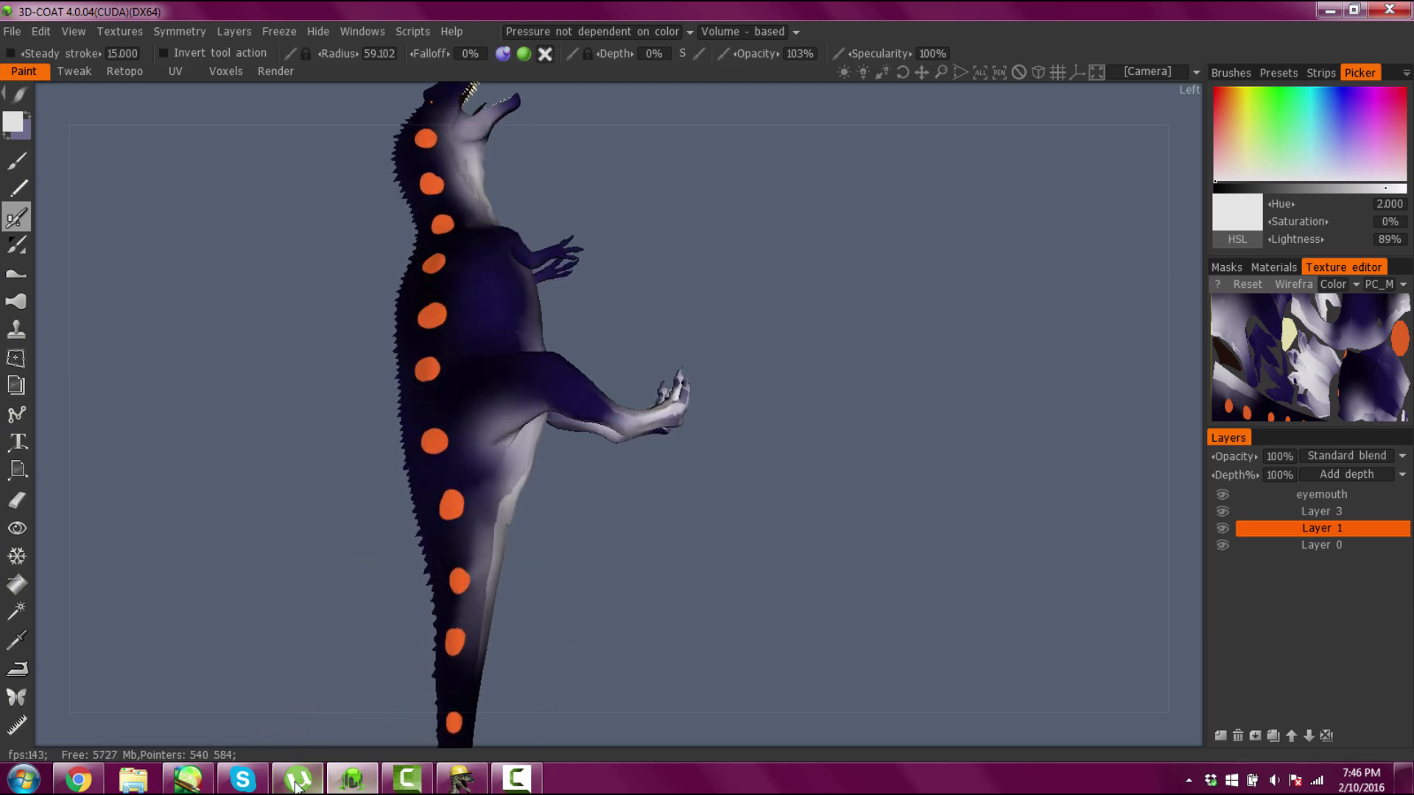
Switch to PaintTool SAI, try an orange Pen stroke on the dark blue area of BlueAcro.tga, and undo it.
click(187, 778)
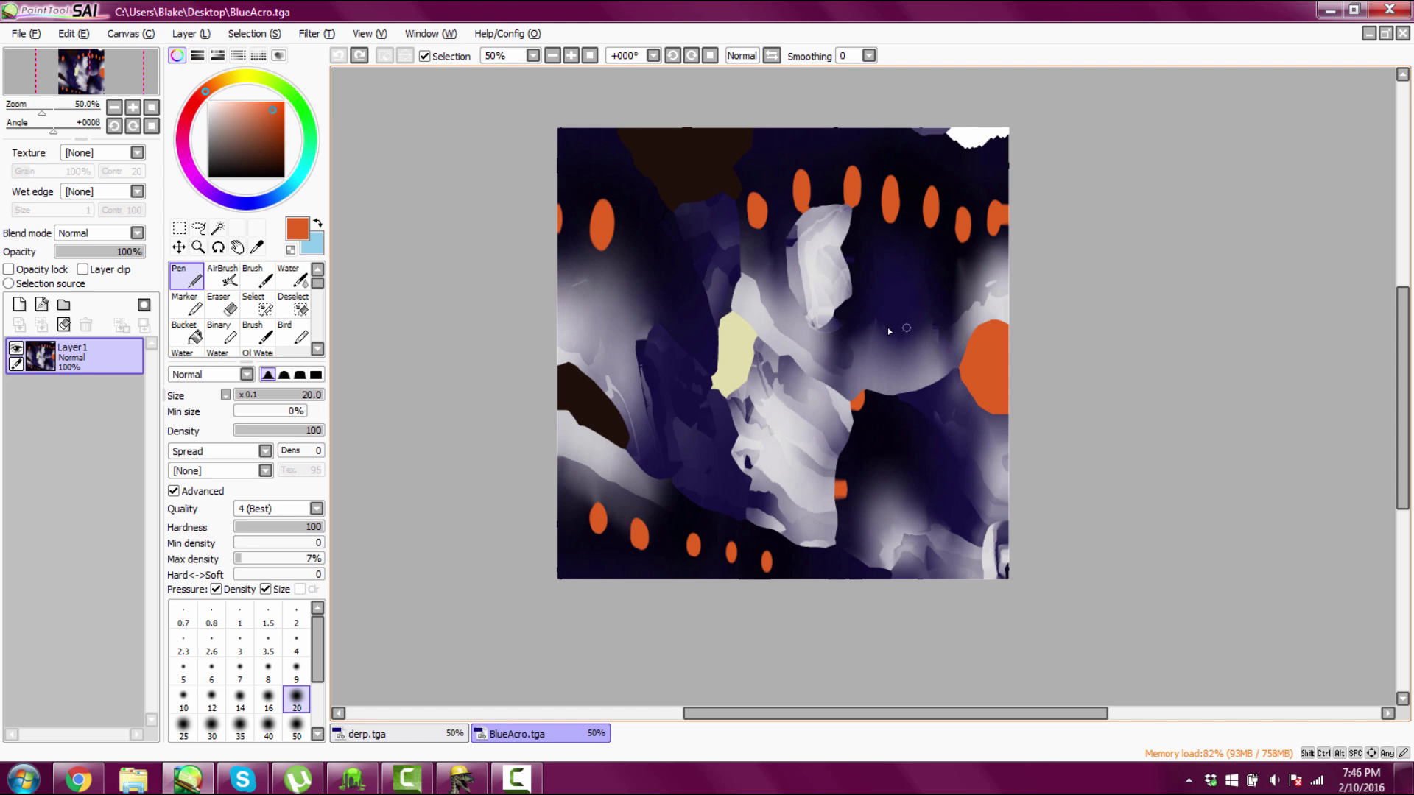
mouse_move(886, 327)
mouse_down()
mouse_move(883, 294)
mouse_move(931, 234)
mouse_up()
key(ctrl+z)
scroll(1016, 319, up, 1)
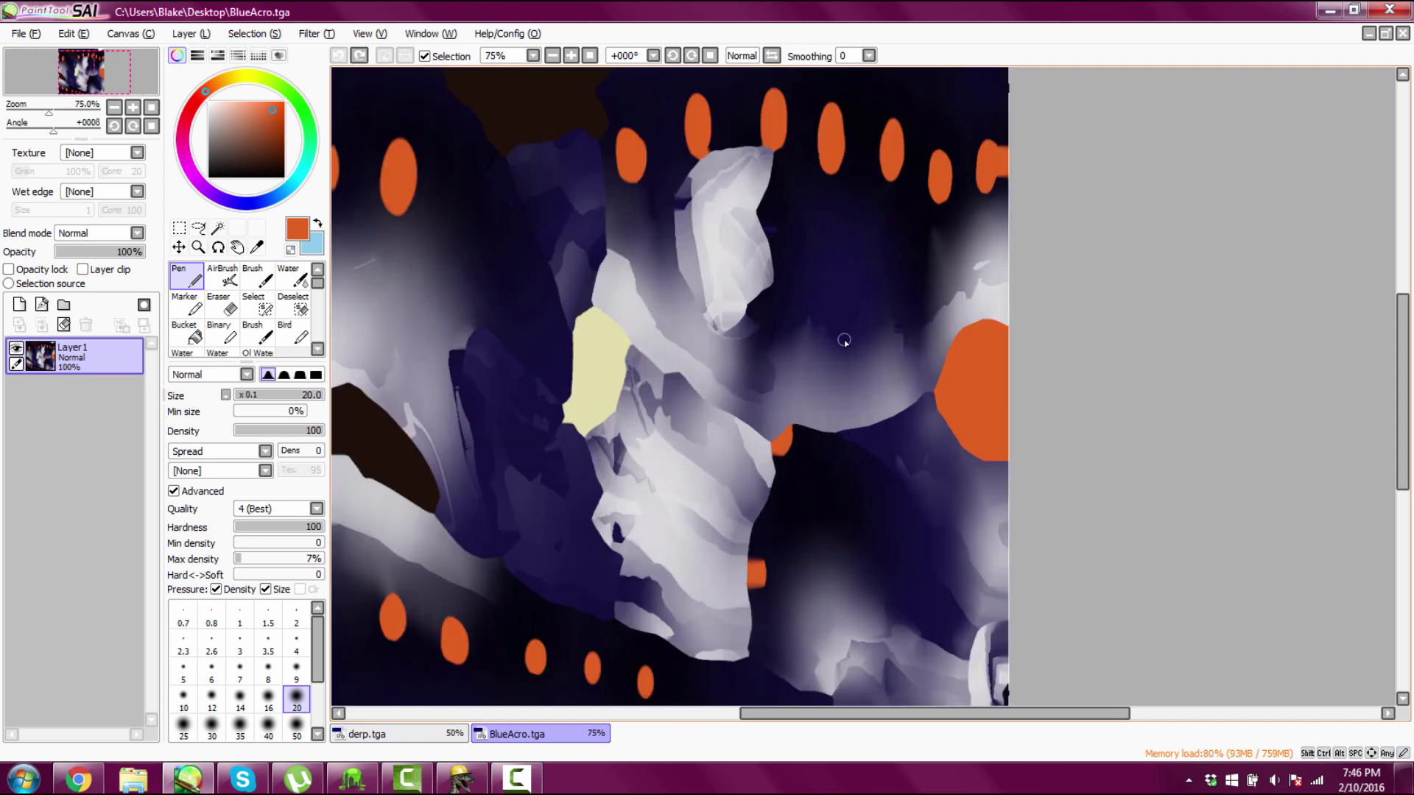
scroll(833, 354, down, 1)
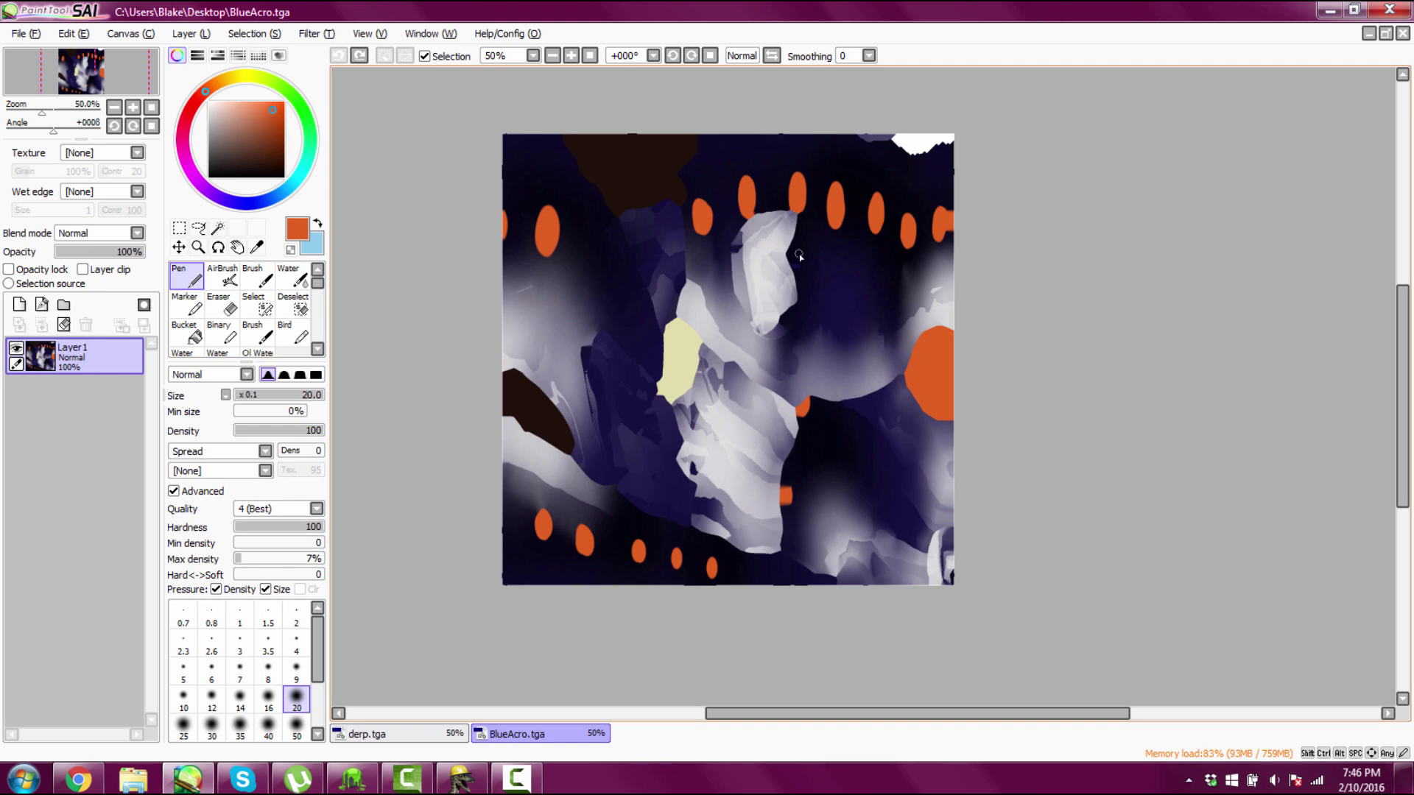
scroll(838, 351, up, 1)
scroll(807, 365, down, 1)
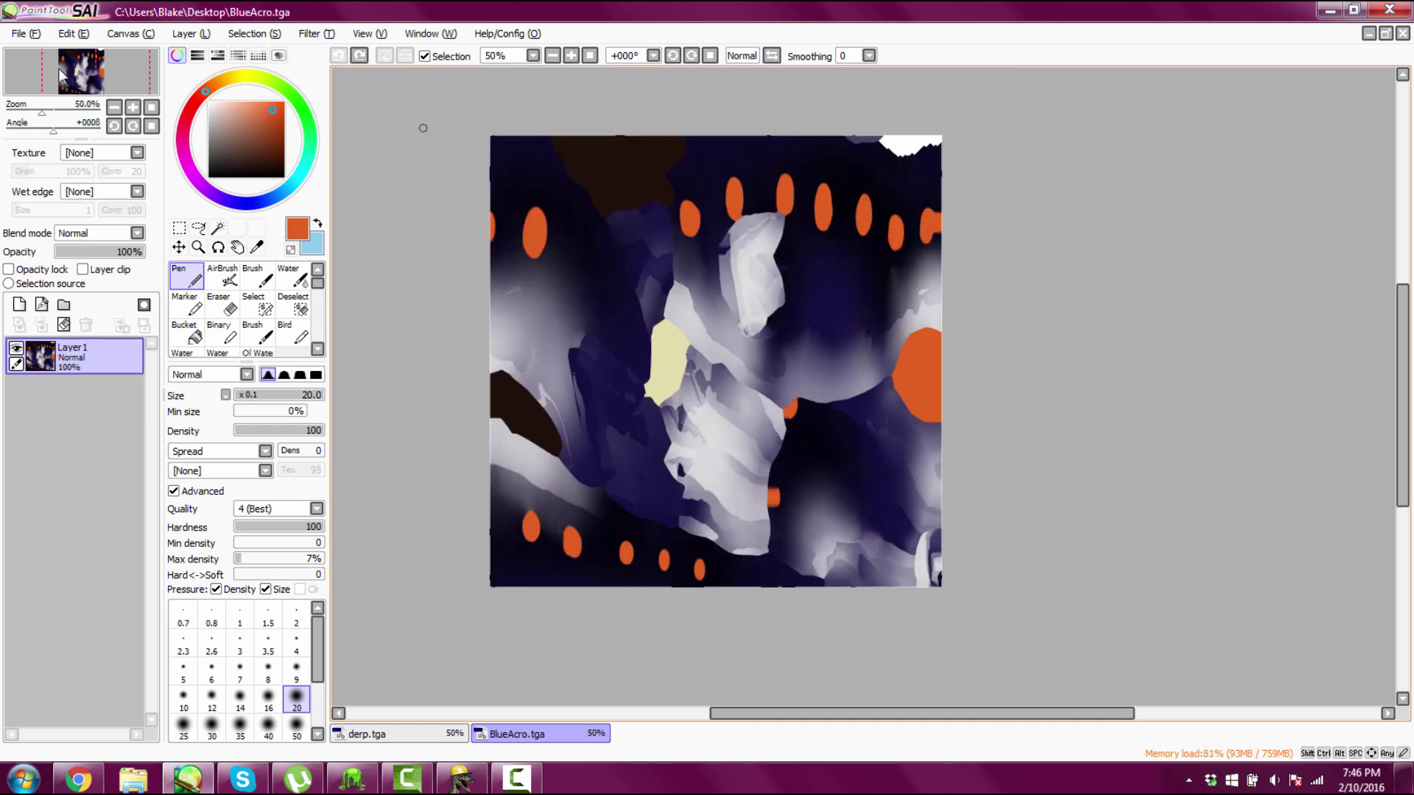
click(126, 36)
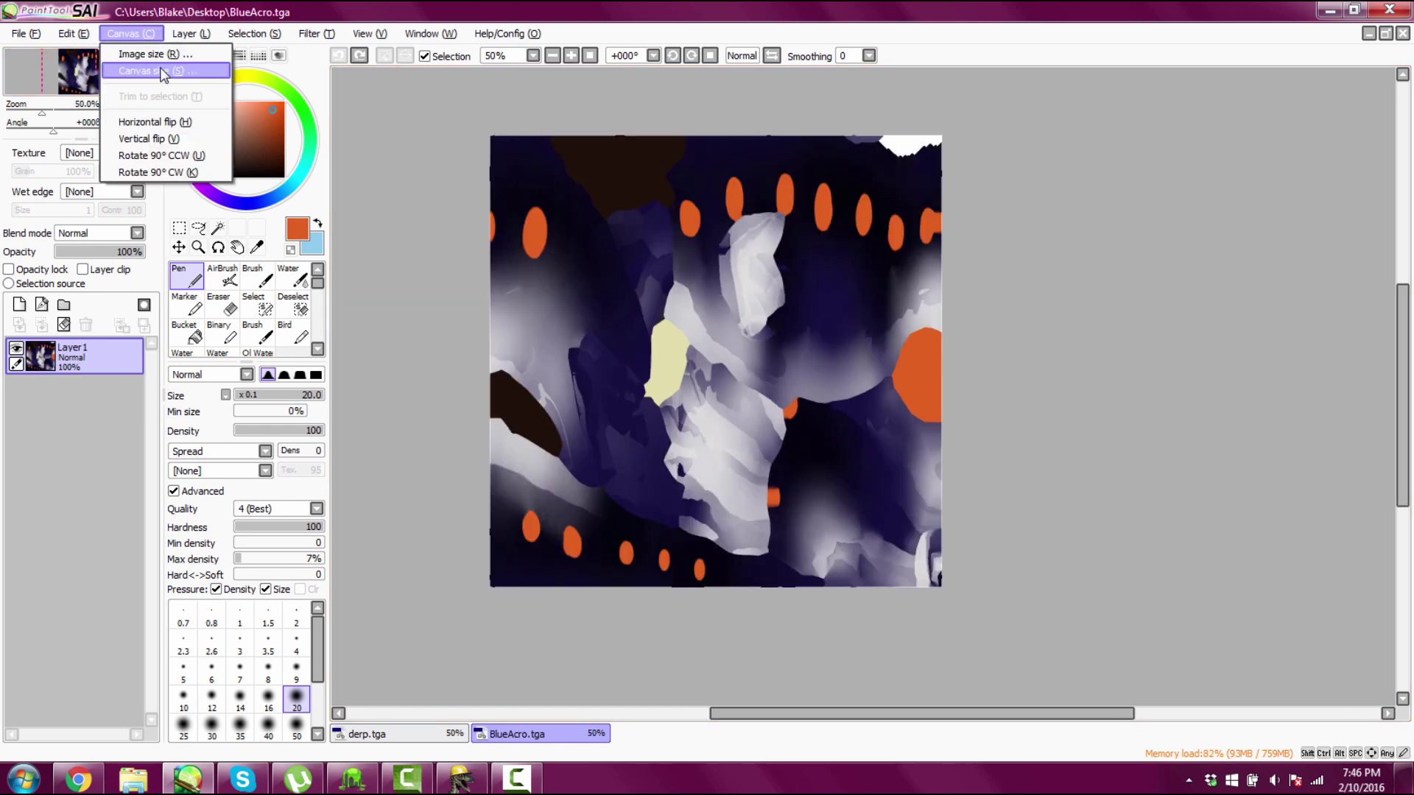
click(163, 71)
click(453, 12)
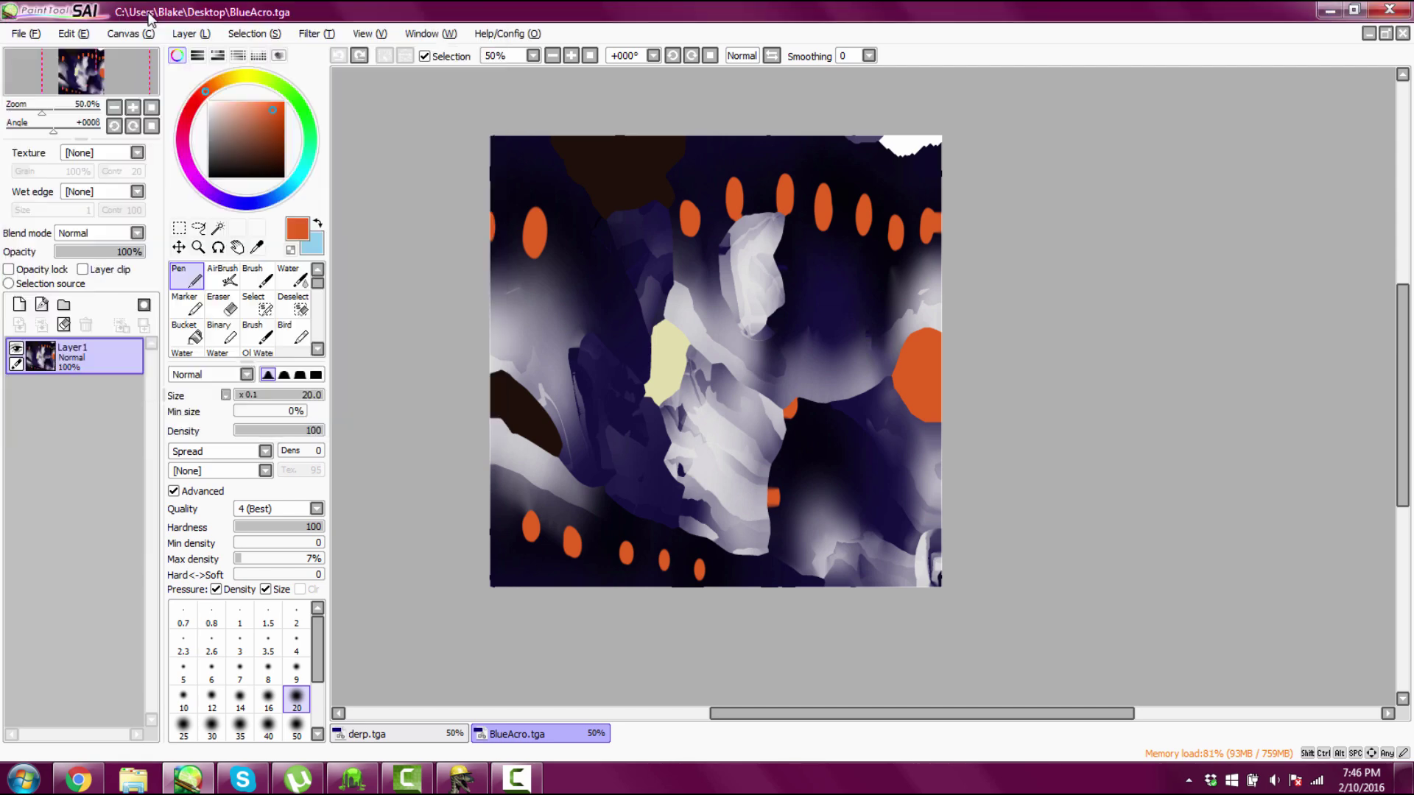
Resize the BlueAcro.tga image to a height of 512 px, leaving its width at 1024 px.
click(126, 36)
click(195, 56)
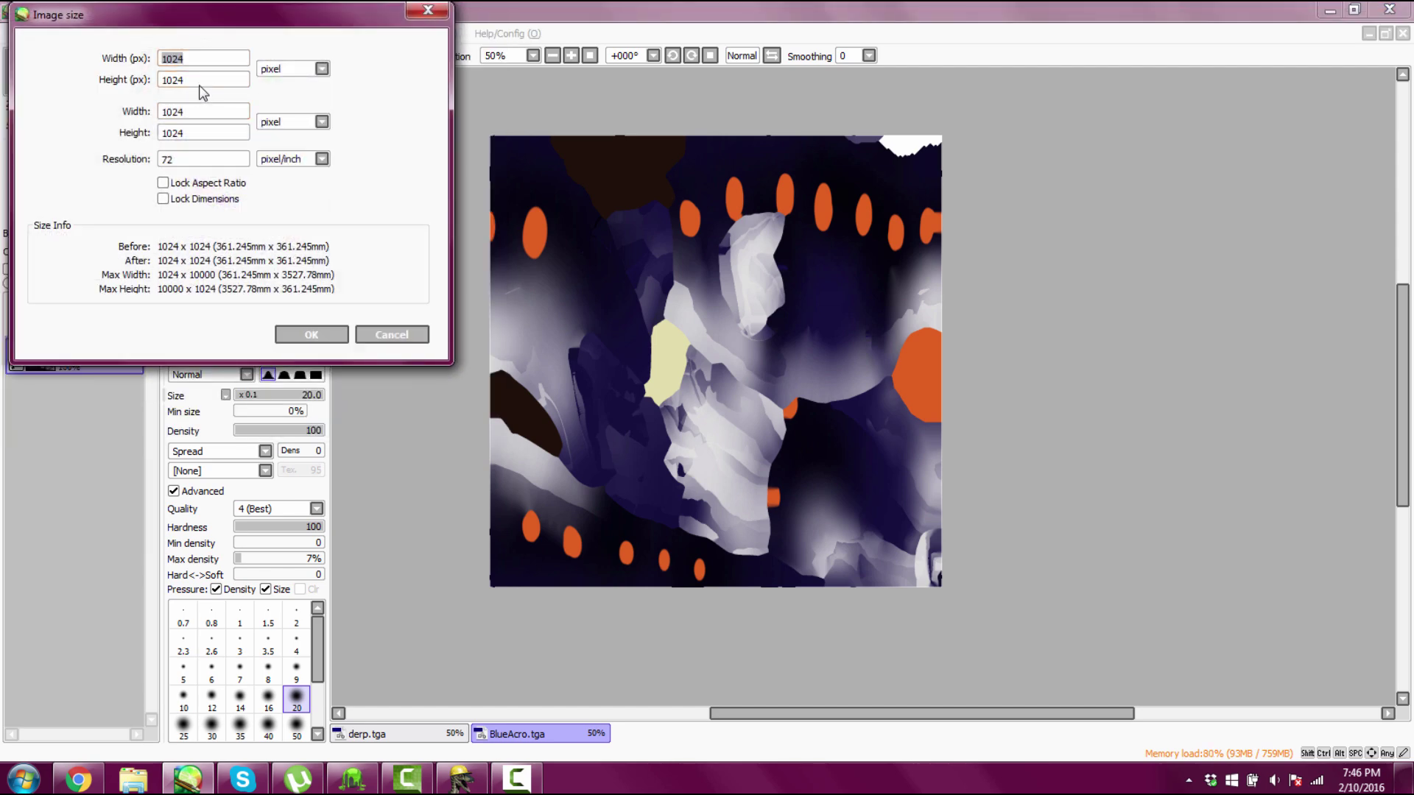
key(Tab)
text(512)
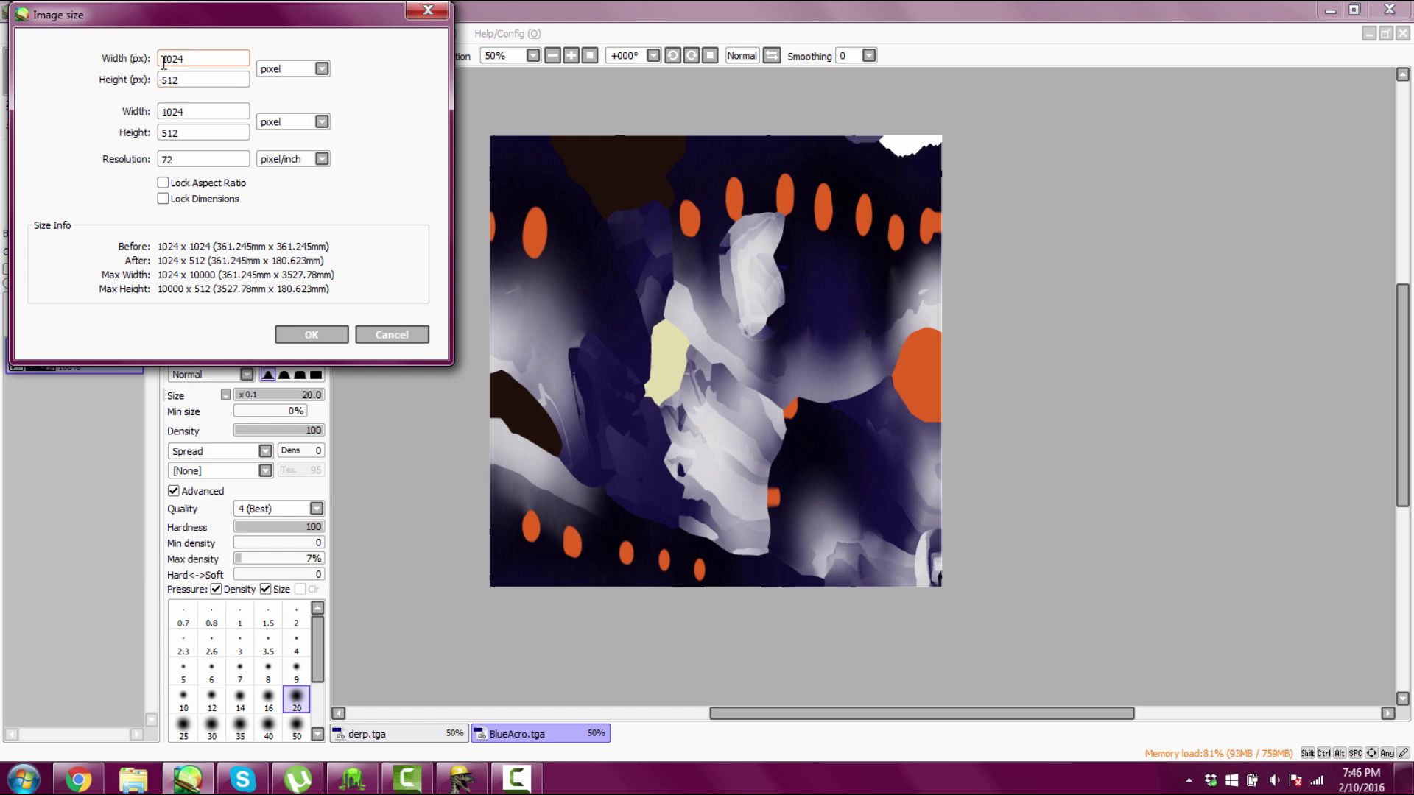
click(294, 339)
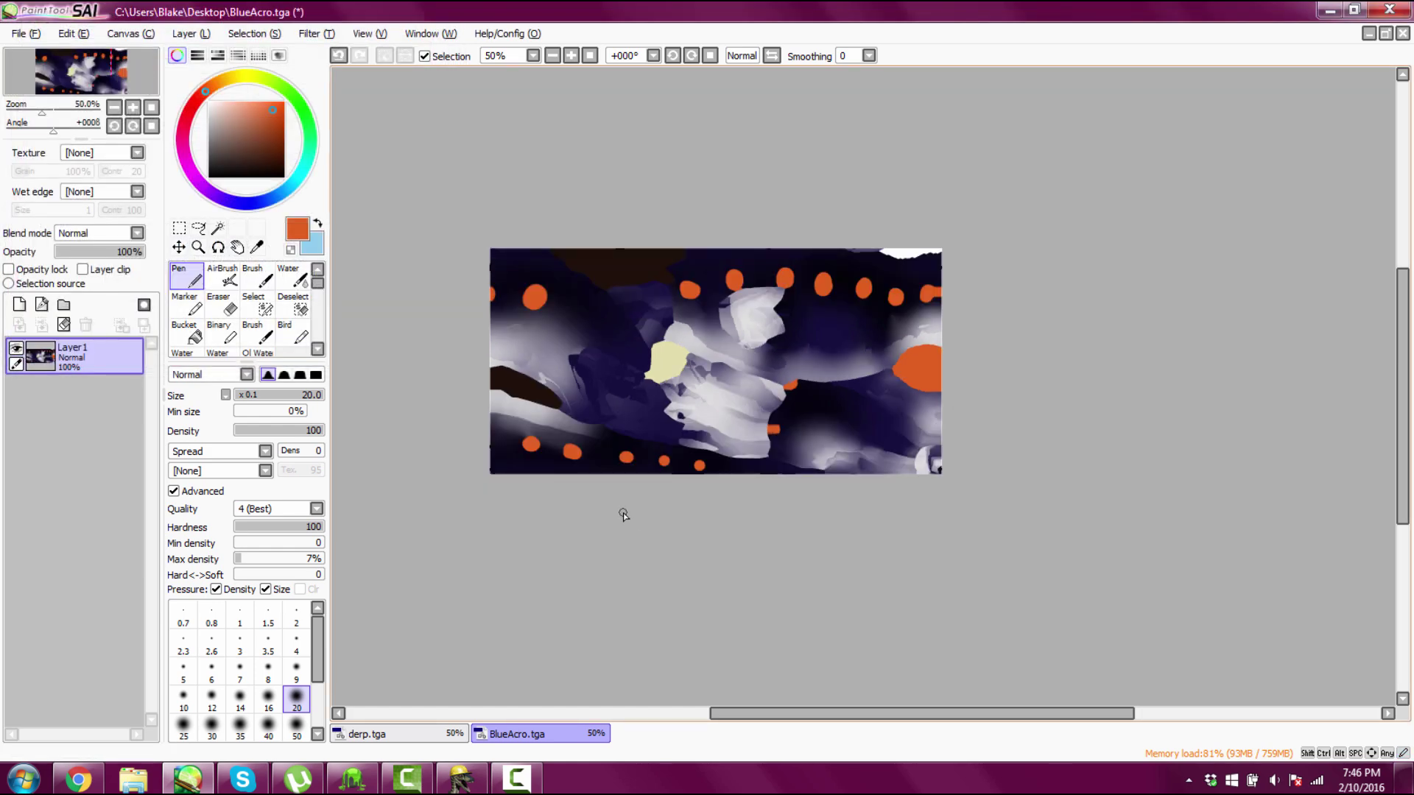
Save the resized BlueAcro.tga texture.
scroll(744, 395, up, 1)
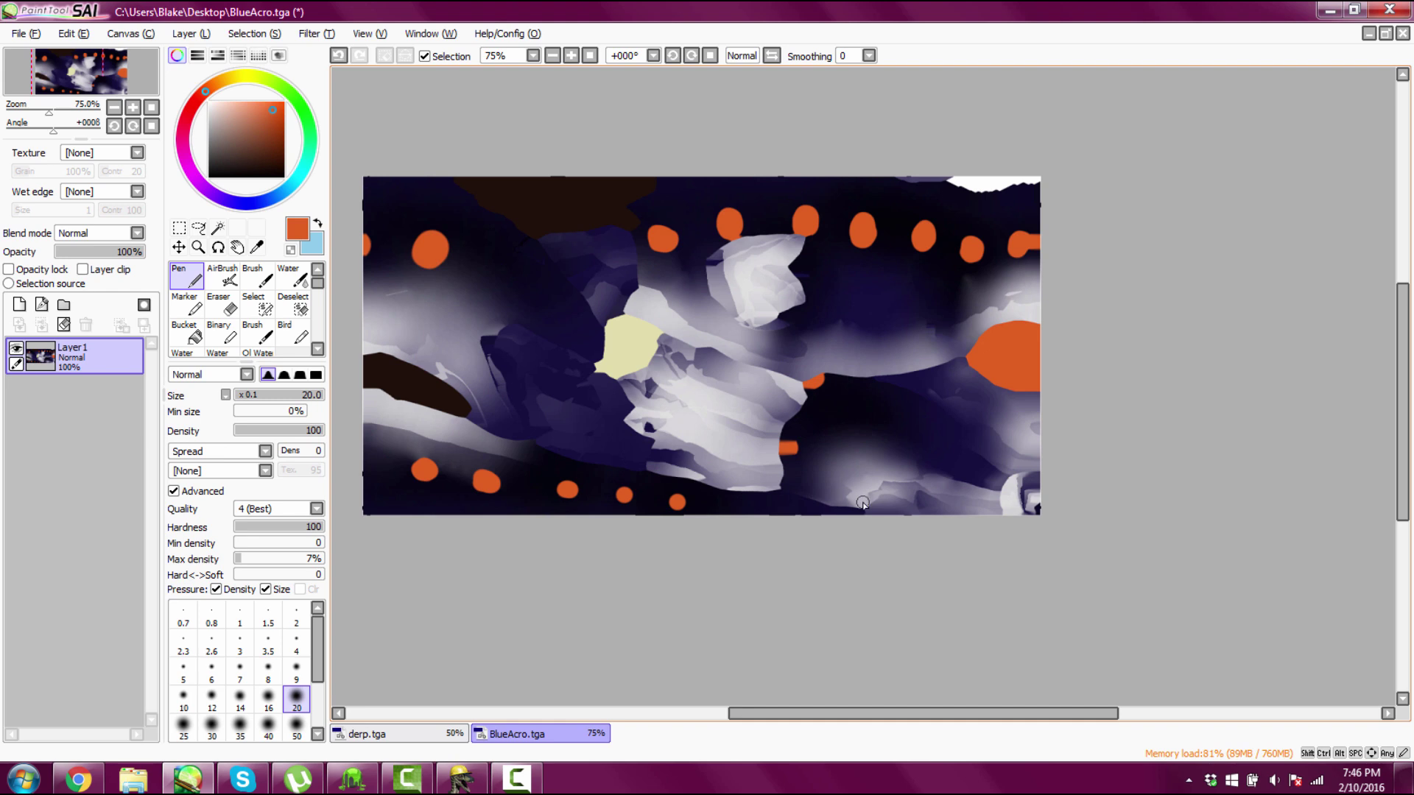
drag(799, 713, 766, 713)
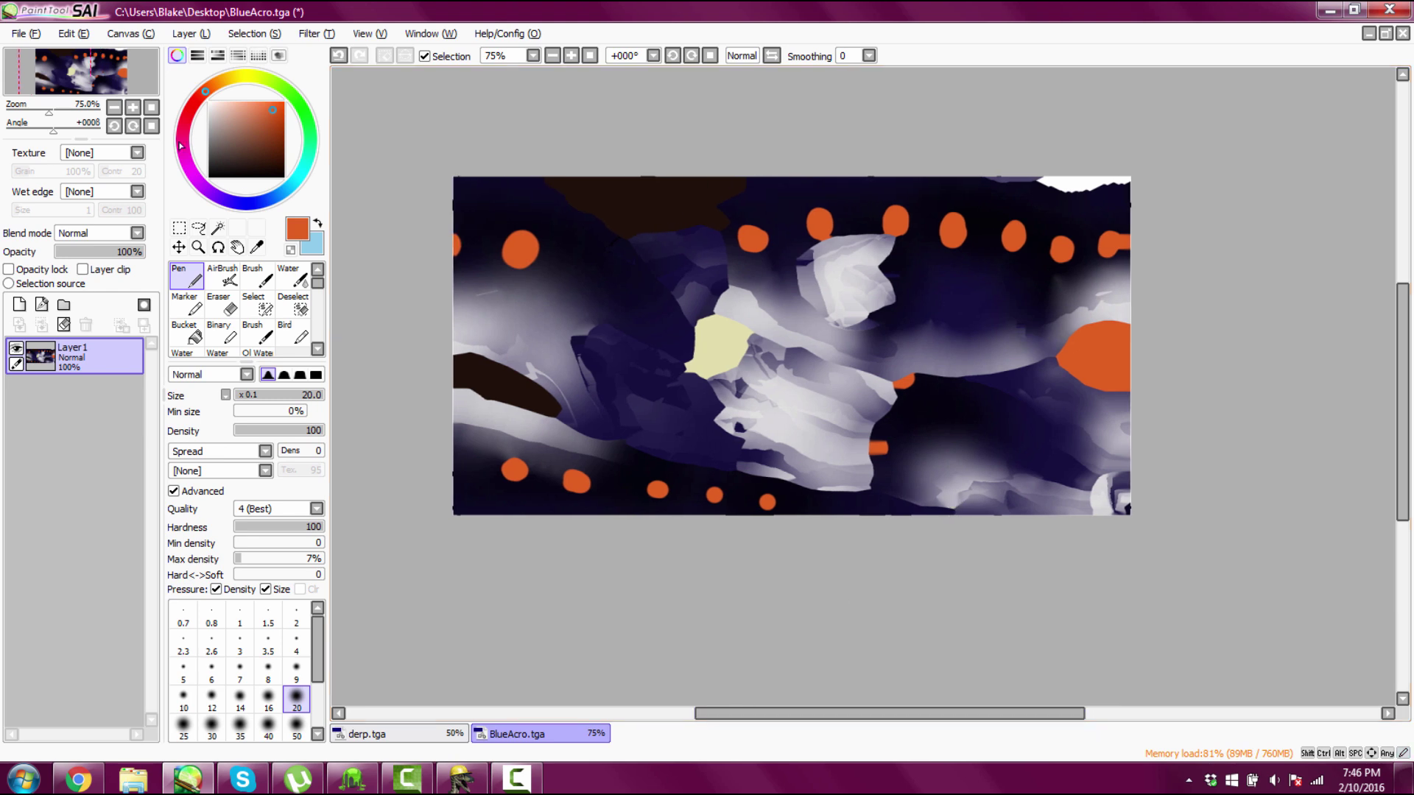
click(24, 34)
click(63, 140)
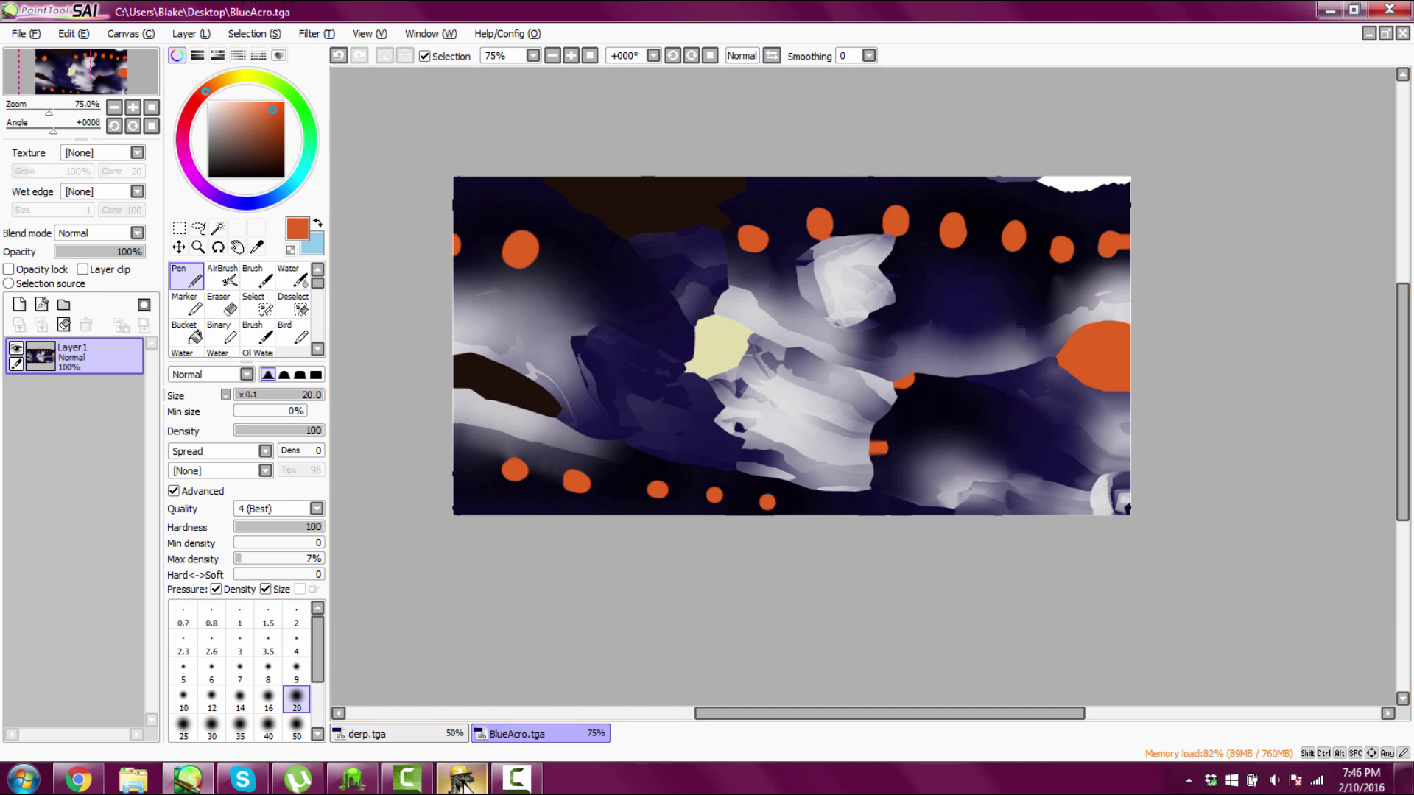
Switch to Unreal Editor and choose the BlueAcro TGA from the Desktop for import into the CH_Acro_Skins_TEX package.
click(462, 782)
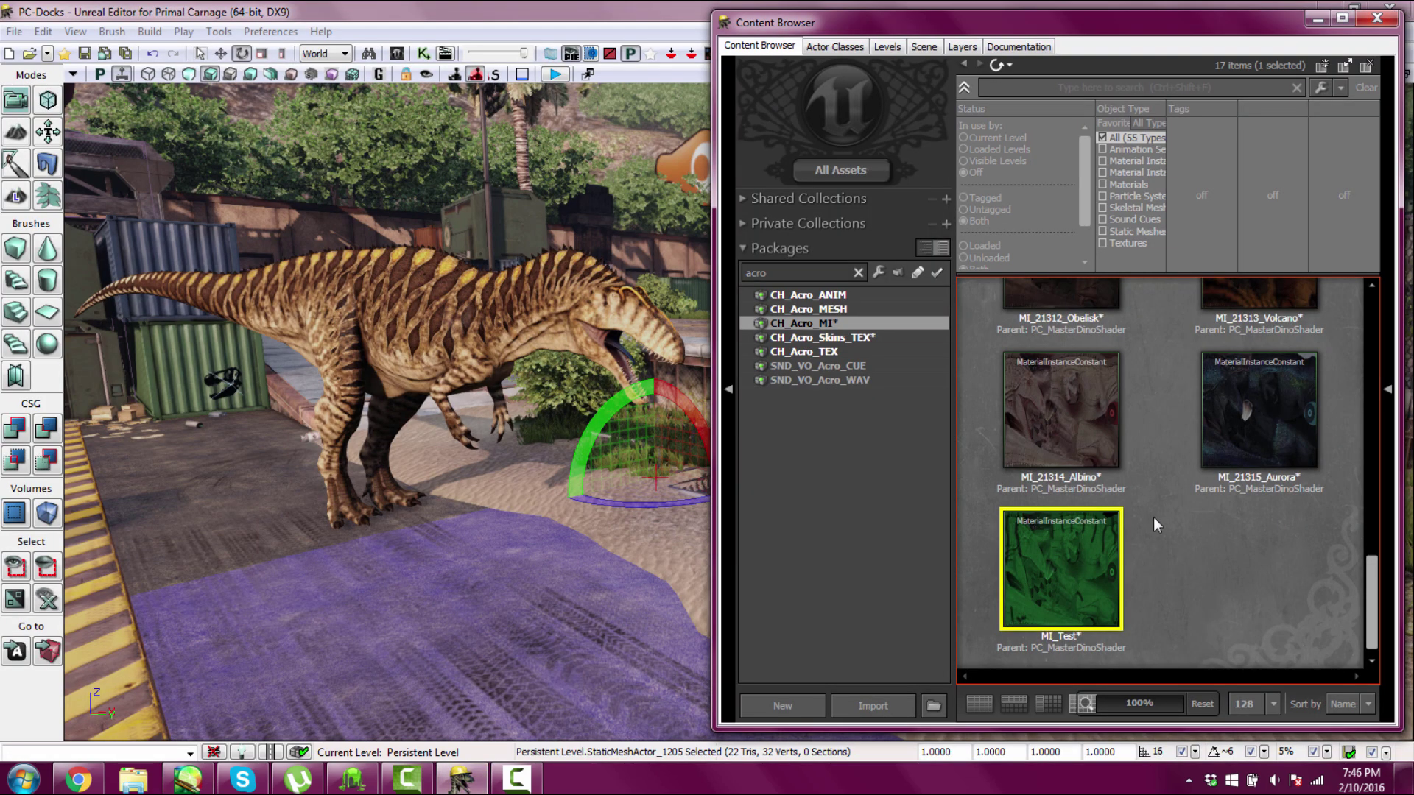
click(824, 337)
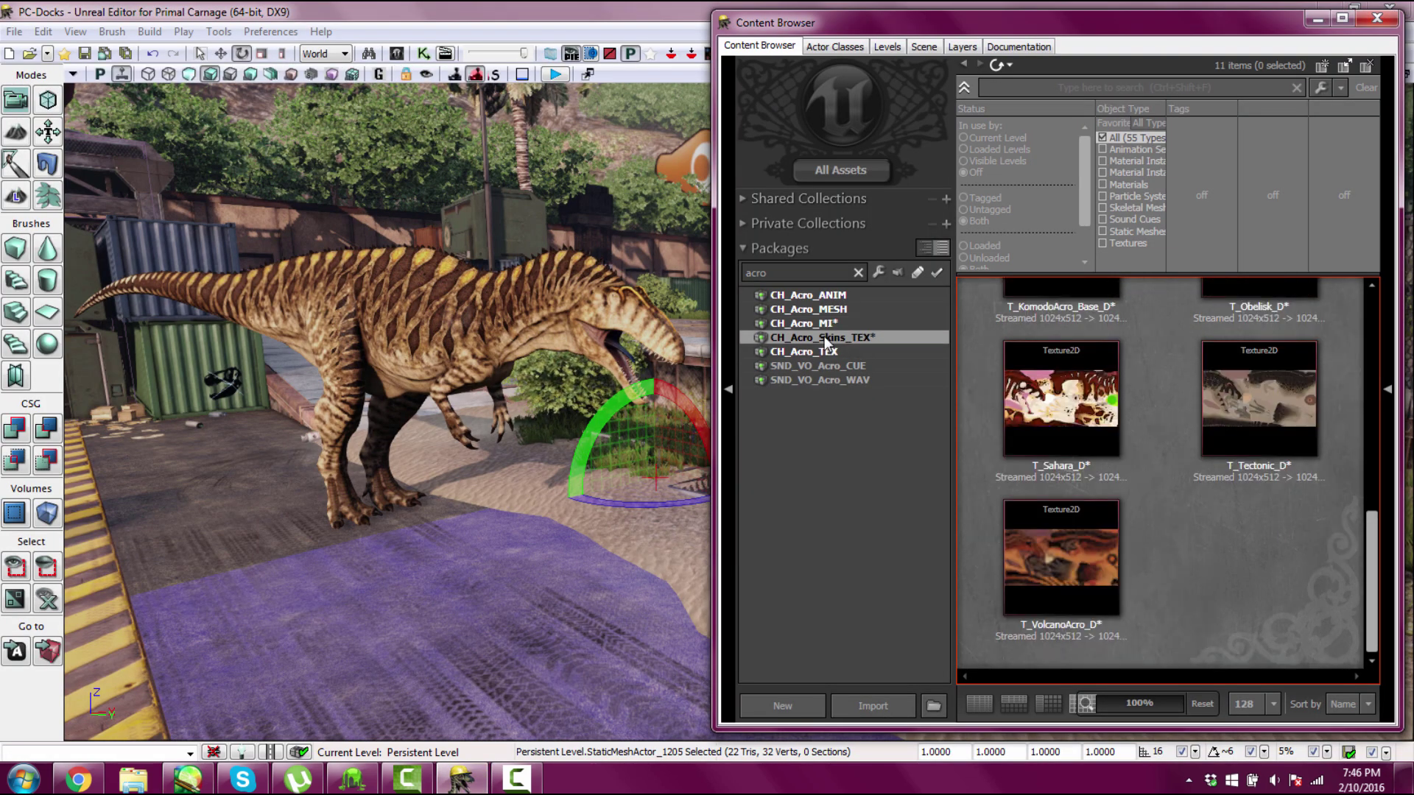
right_click(1202, 550)
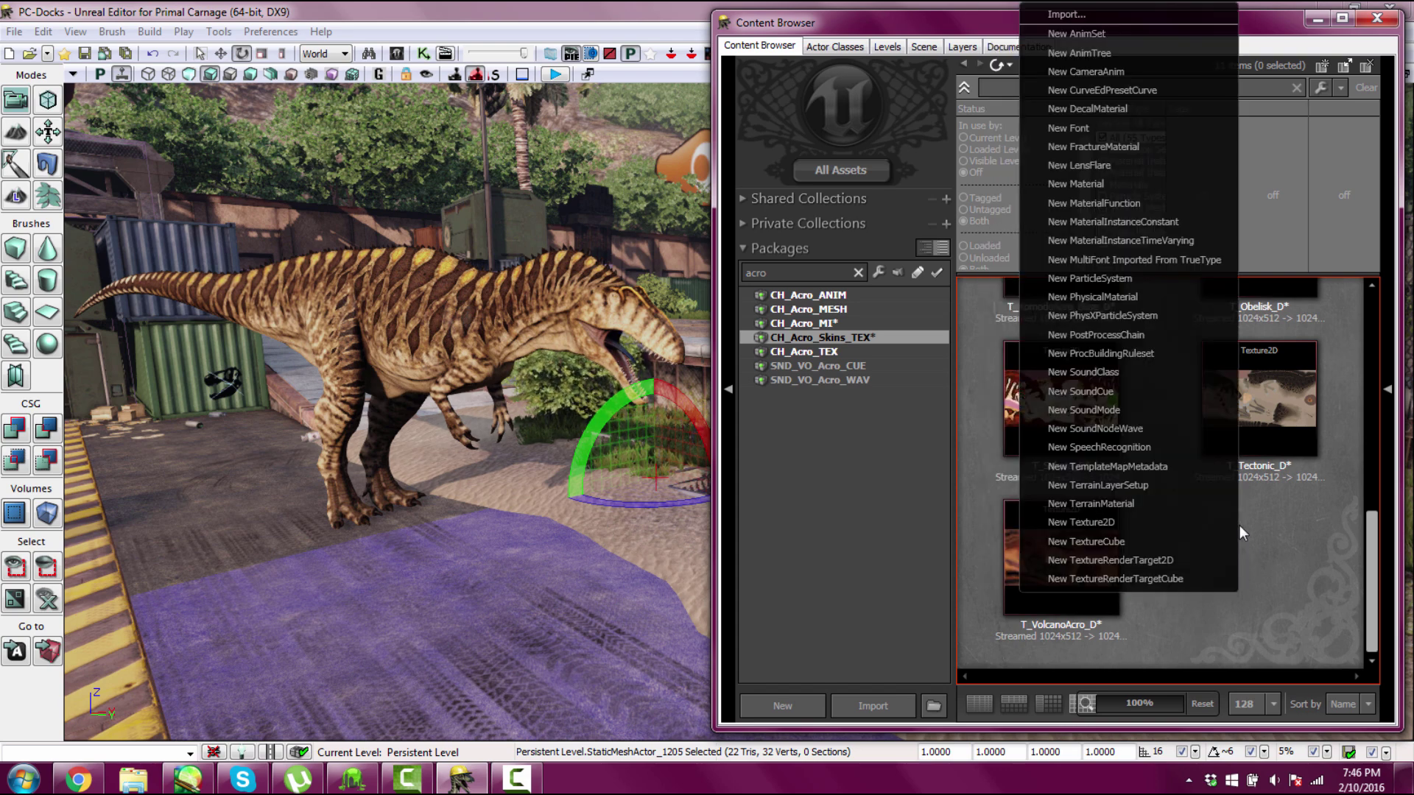
click(862, 709)
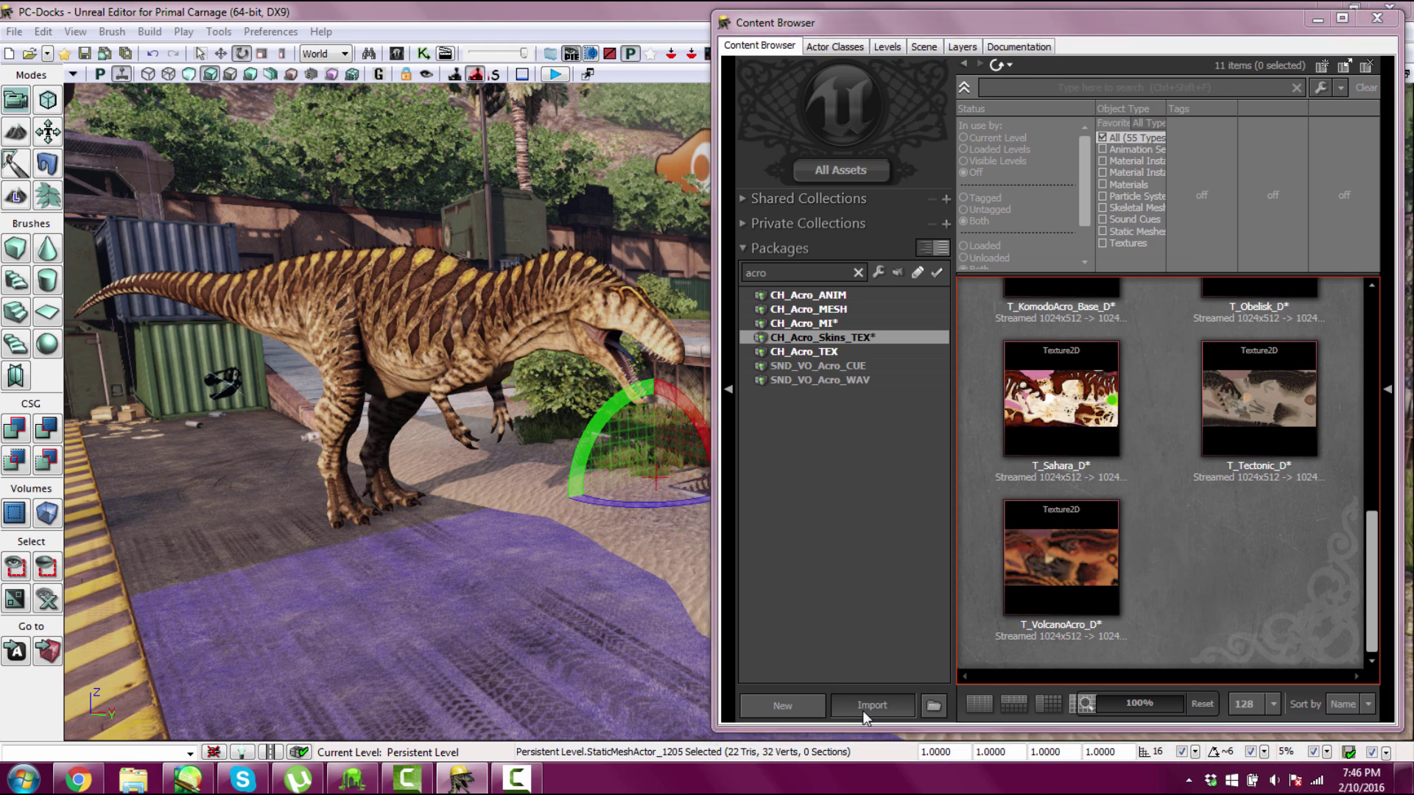
click(723, 130)
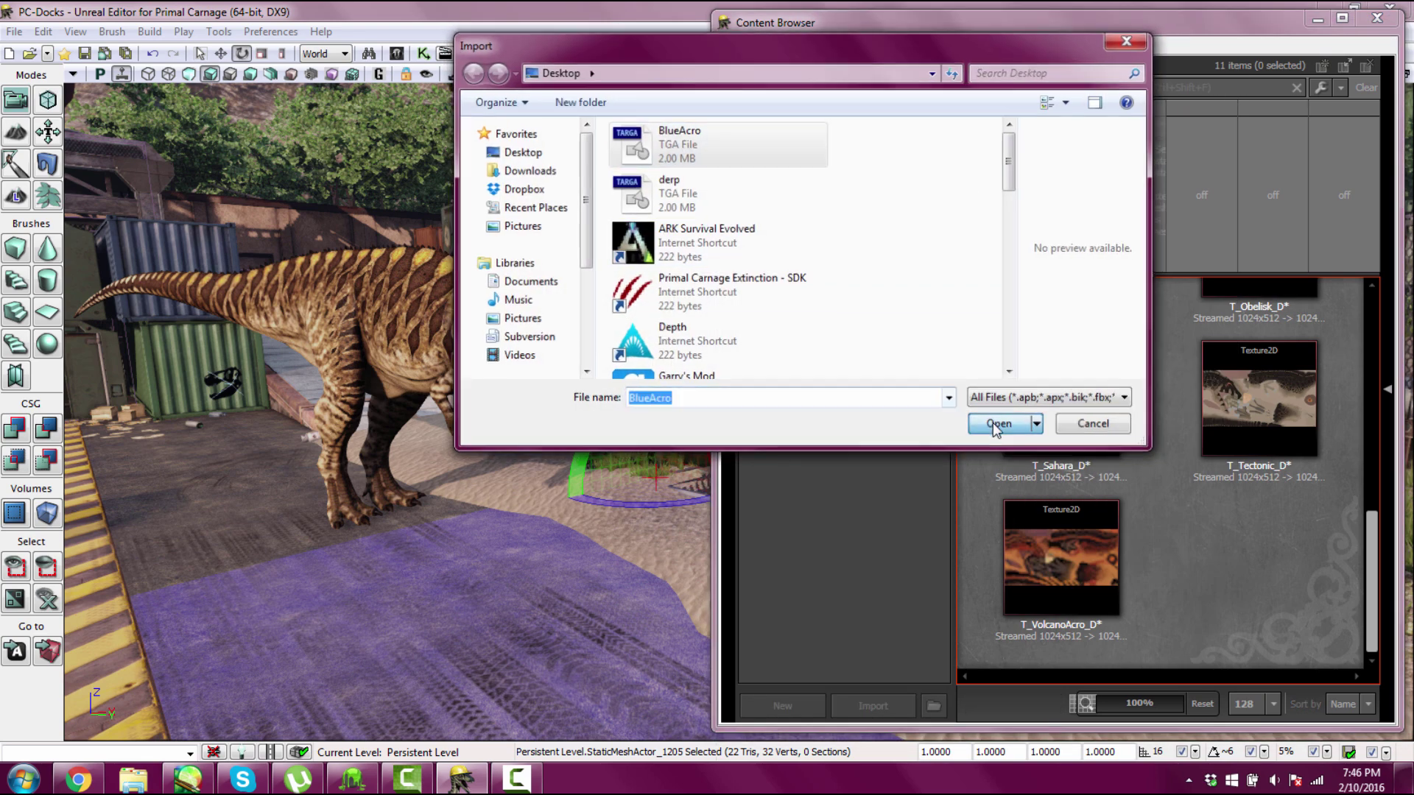
click(996, 425)
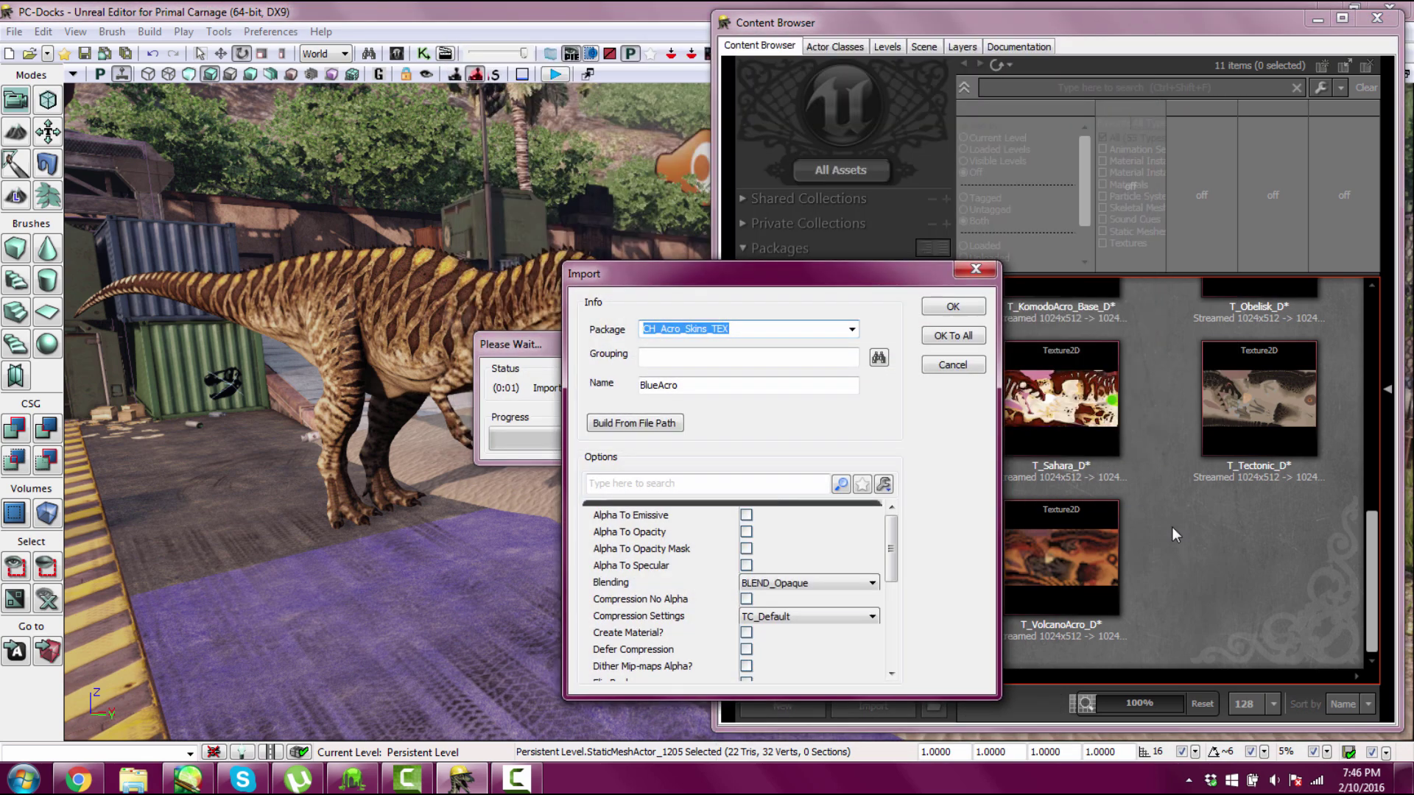
Enable Compression No Alpha in the import options and import BlueAcro into CH_Acro_Skins_TEX.
double_click(743, 330)
click(745, 599)
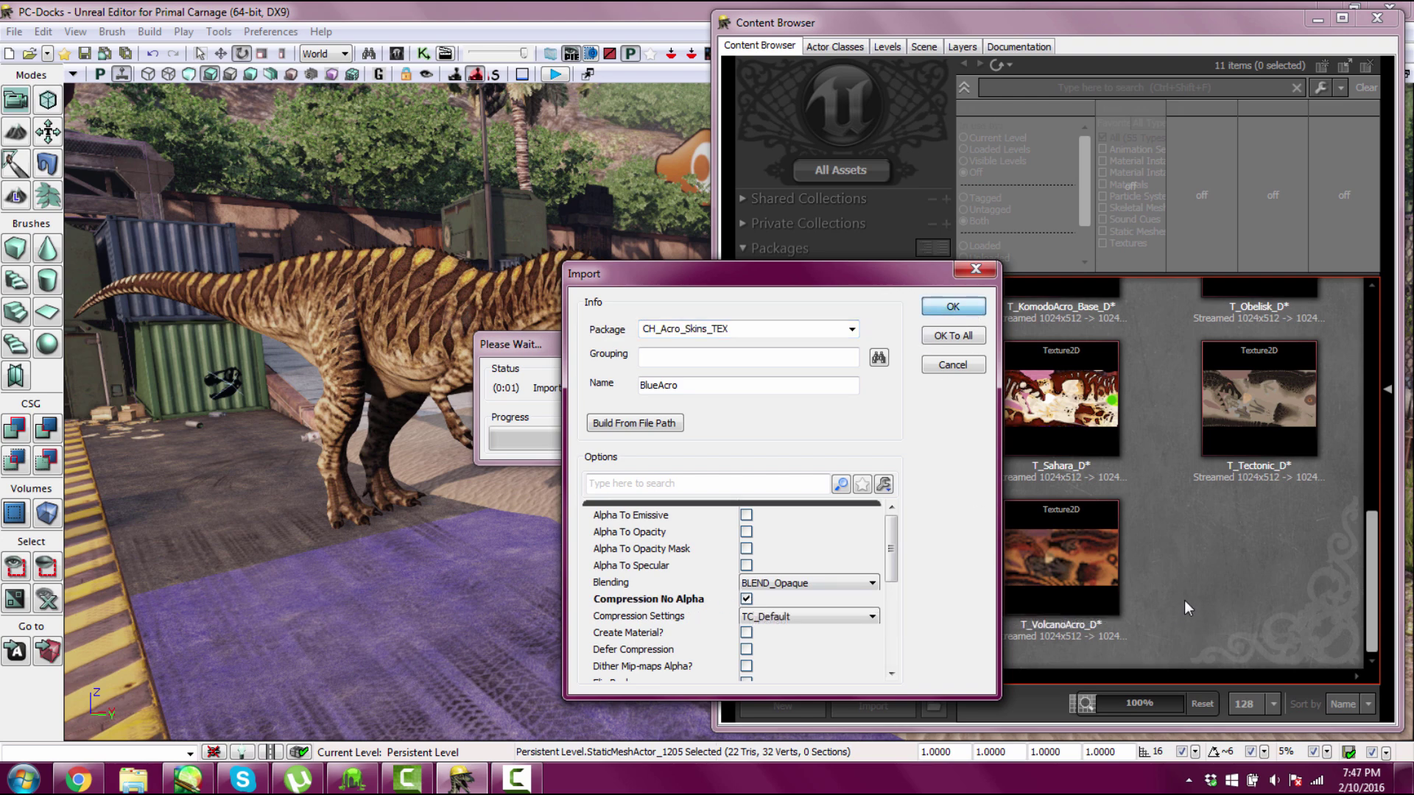
click(952, 310)
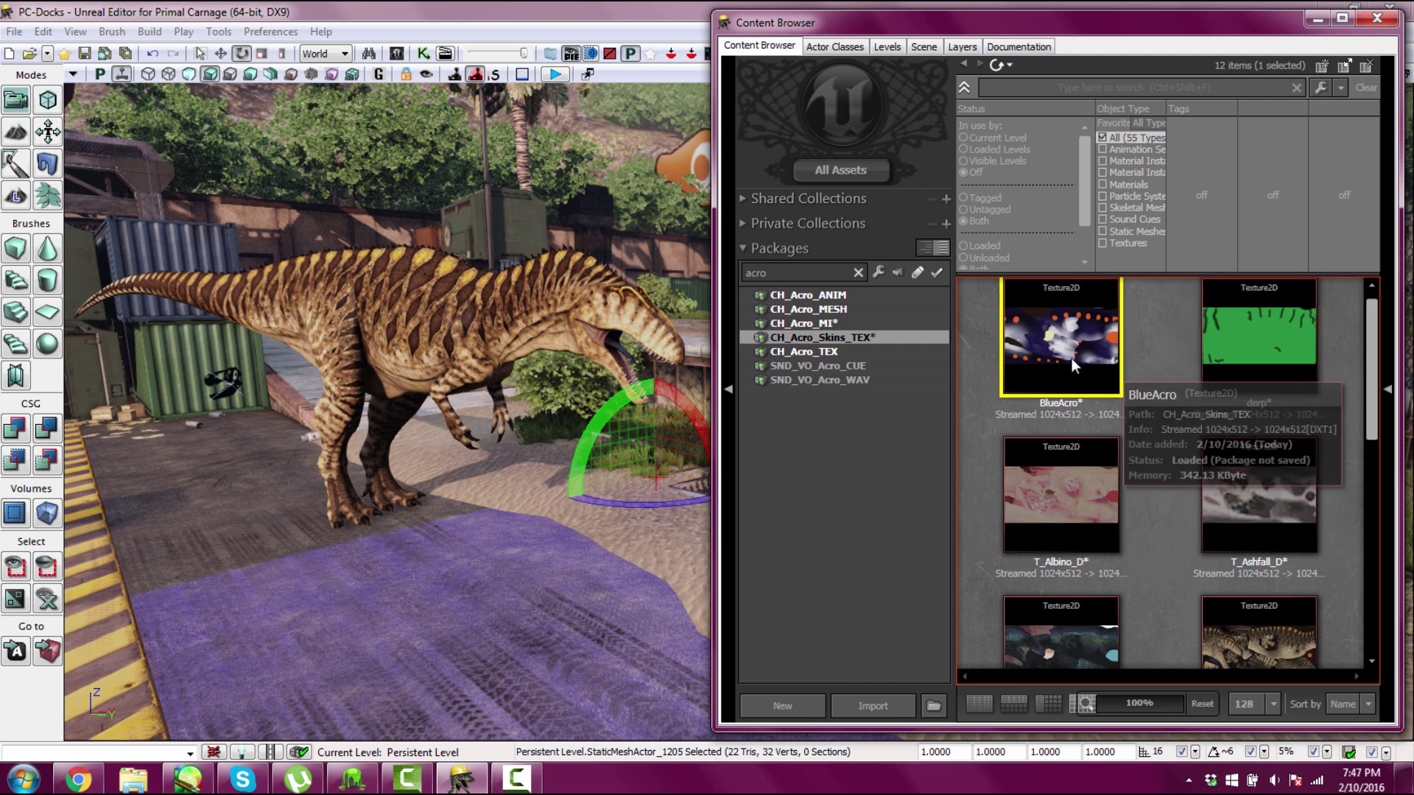
Try to apply the BlueAcro texture directly to the Acro mesh in the viewport.
drag(1071, 357, 422, 335)
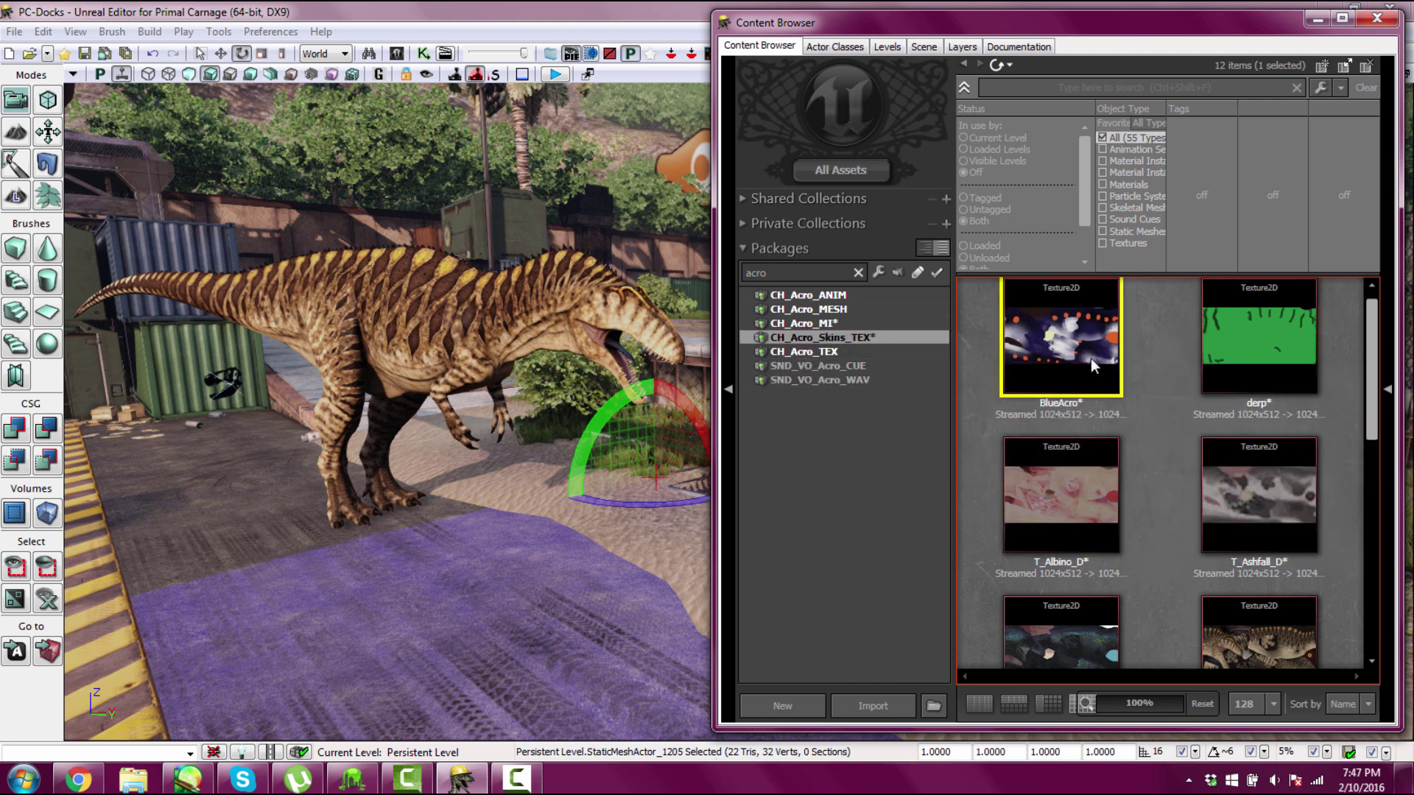
drag(1089, 358, 460, 345)
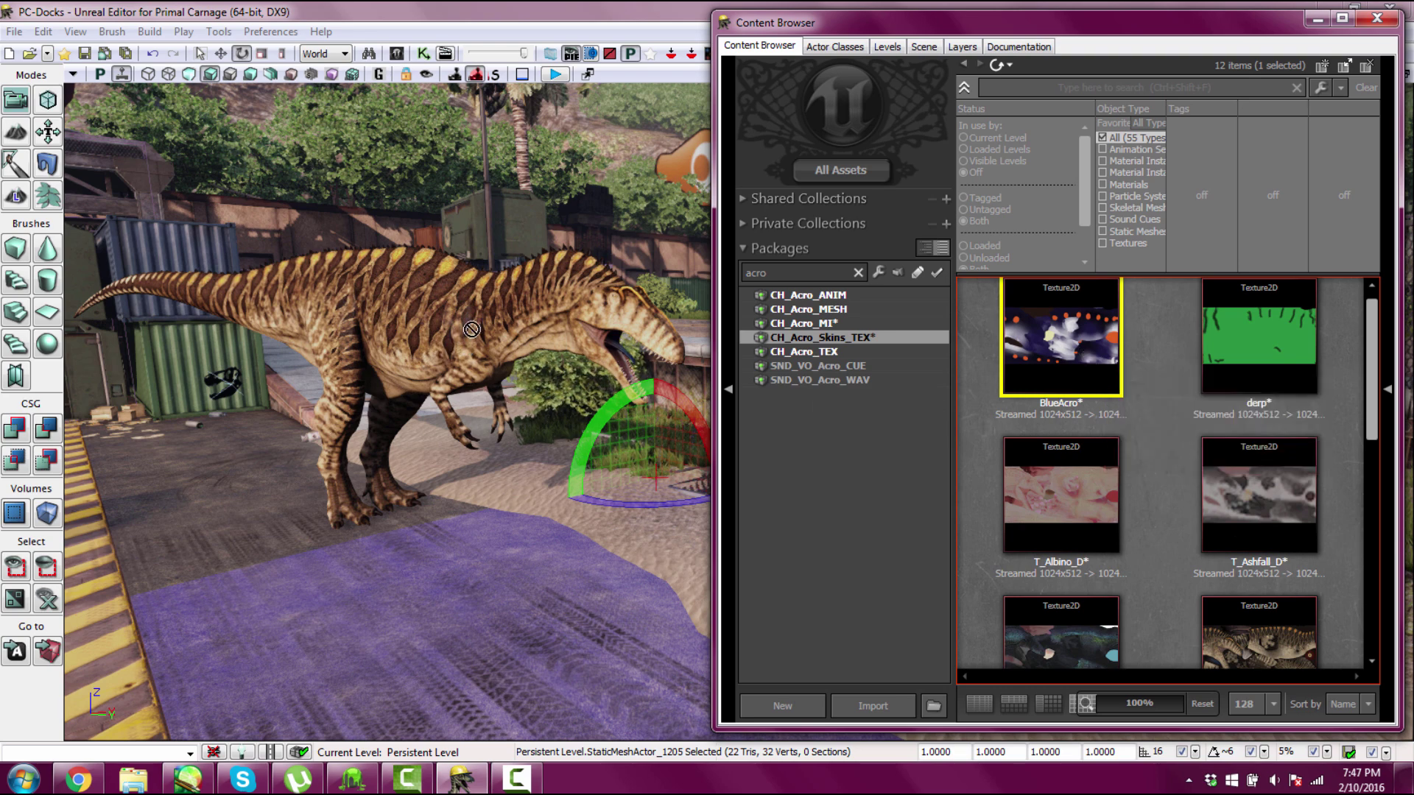
Open the MI_Test material instance from the CH_Acro_MI package for editing.
click(805, 324)
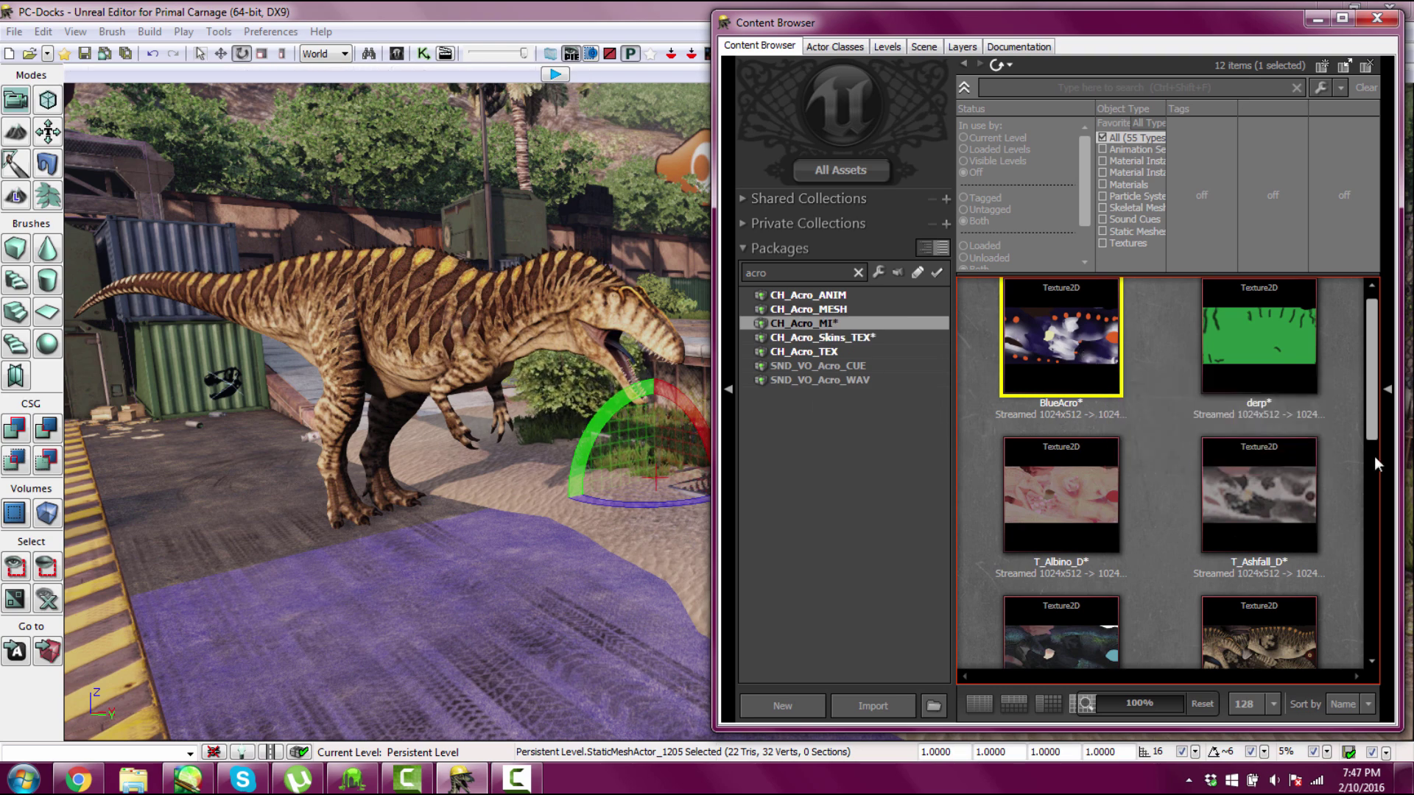
drag(1370, 344, 1249, 635)
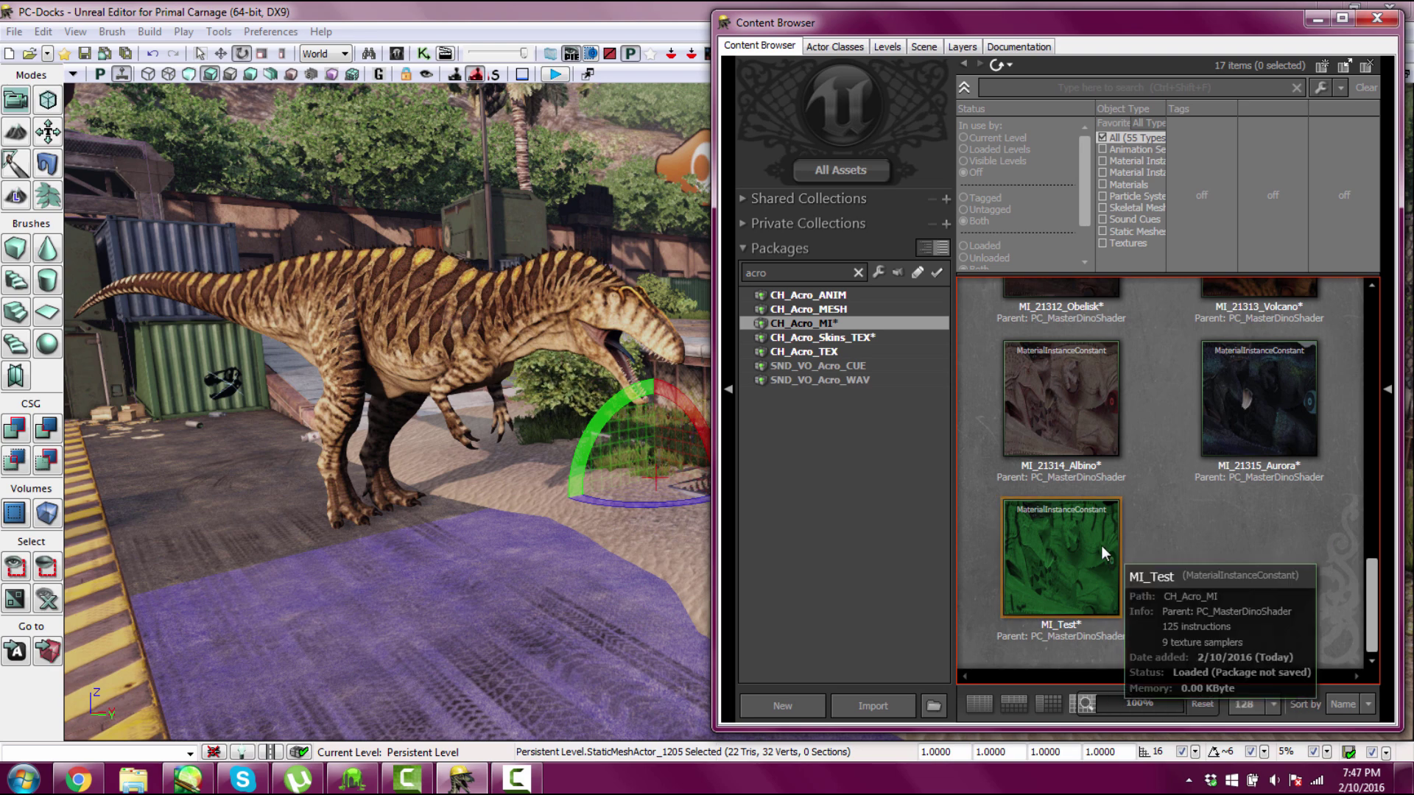
double_click(1084, 552)
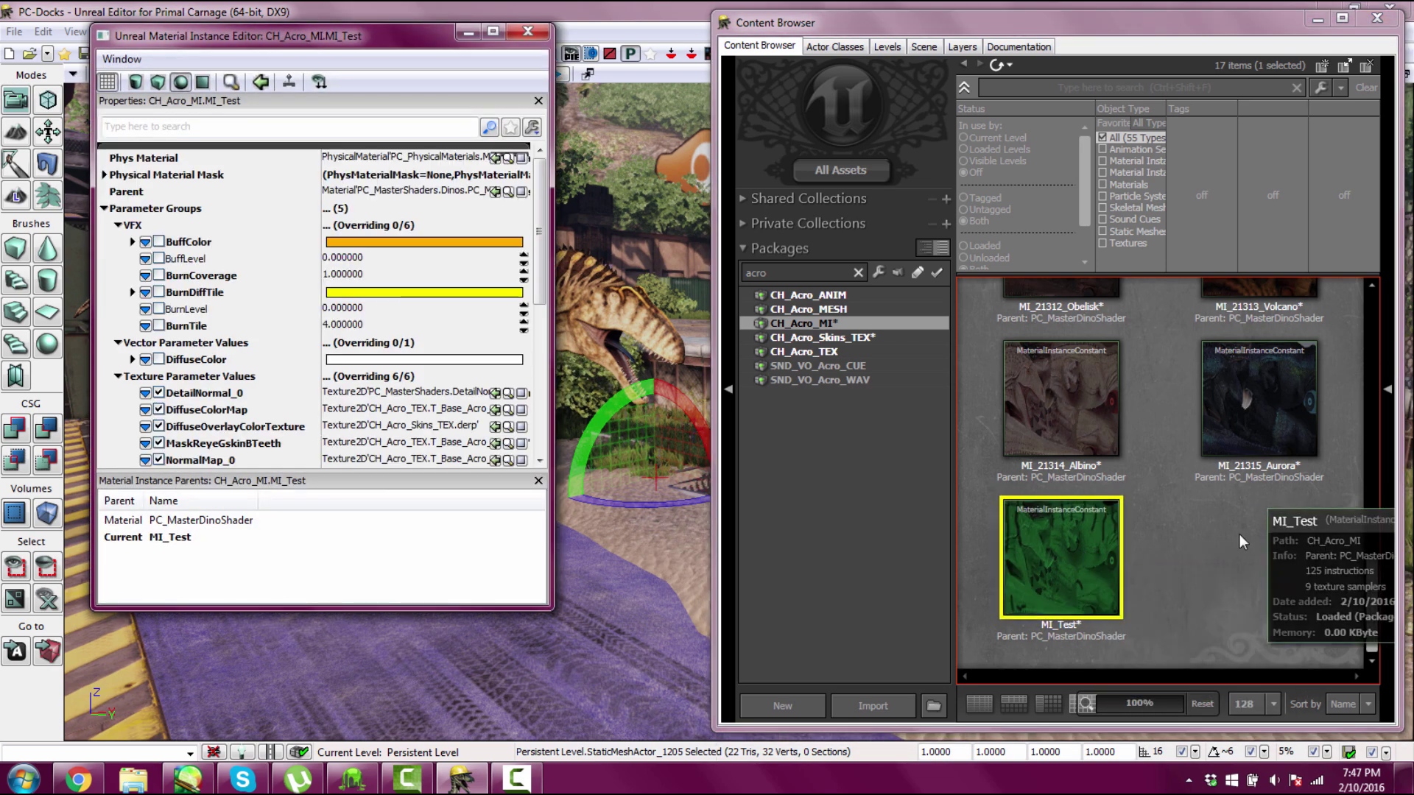
Collapse the VFX, Vector Parameter Values and Static Switch Parameter Values groups of MI_Test.
click(106, 210)
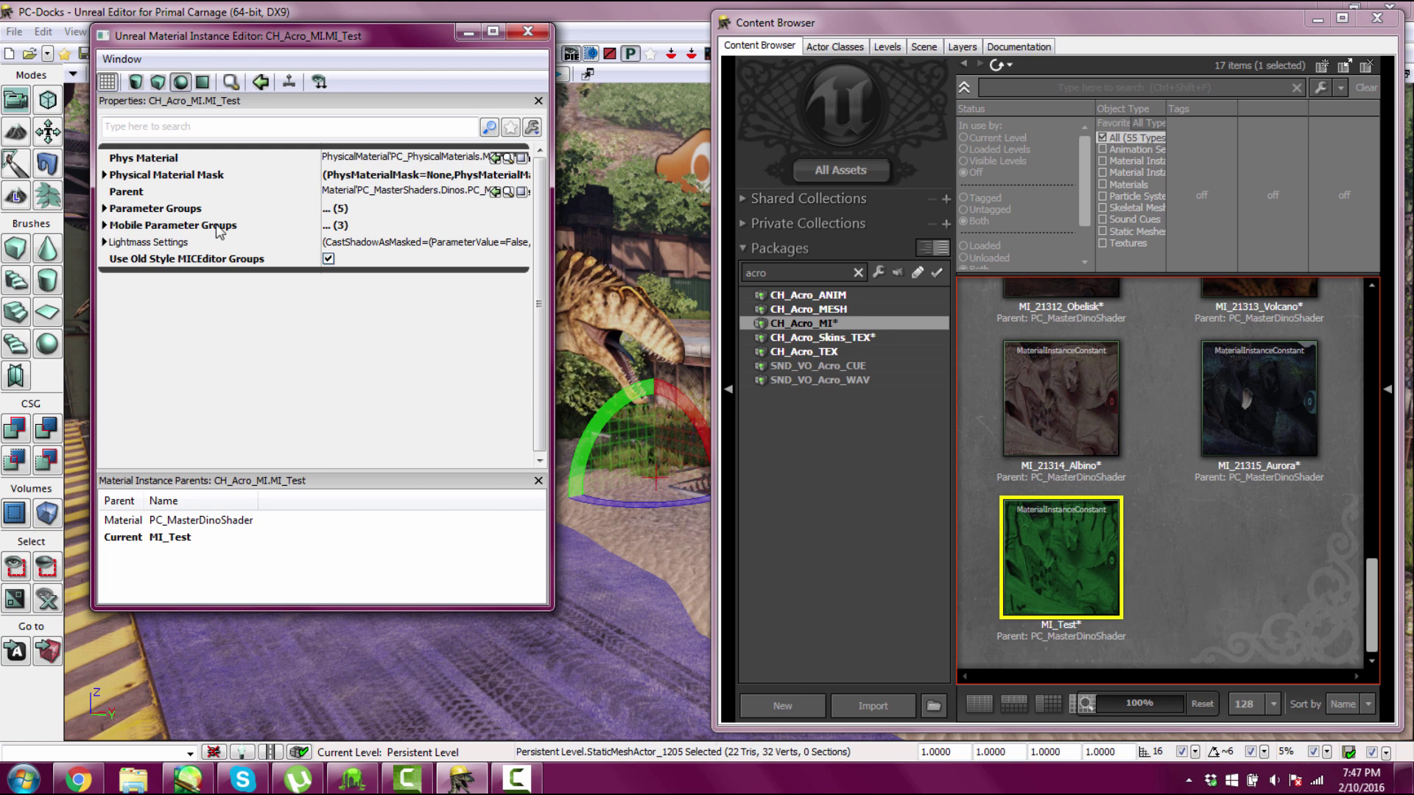
click(105, 210)
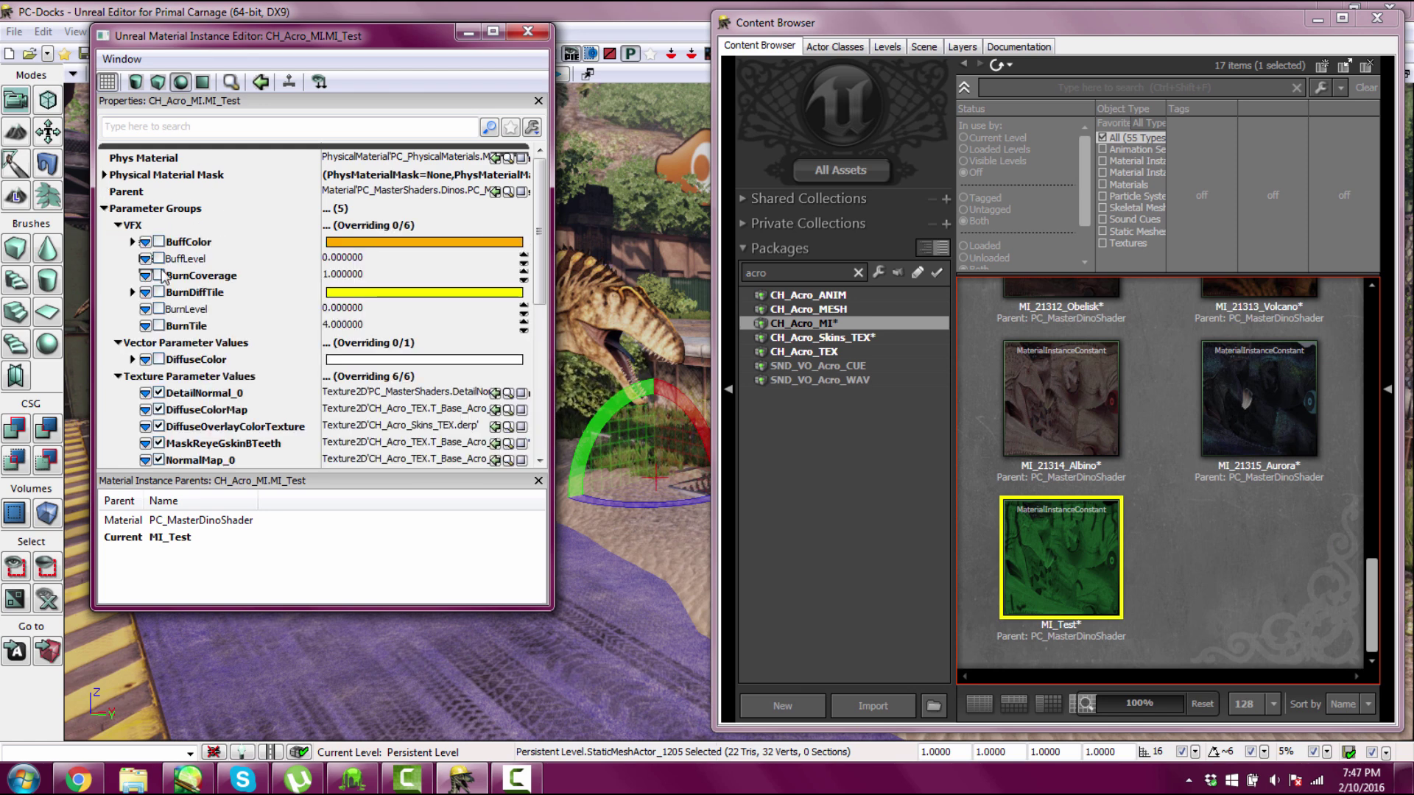
click(118, 225)
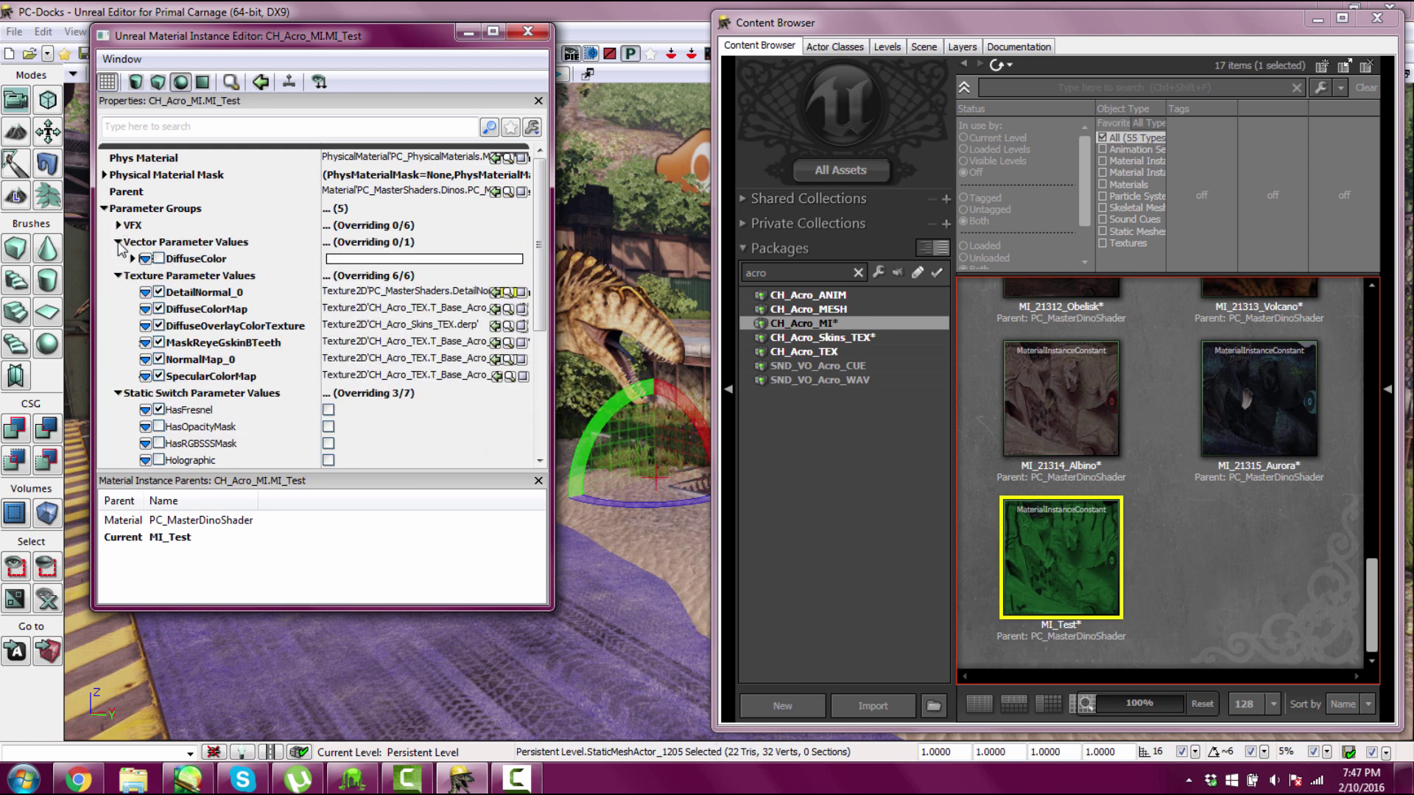
click(118, 242)
click(118, 242)
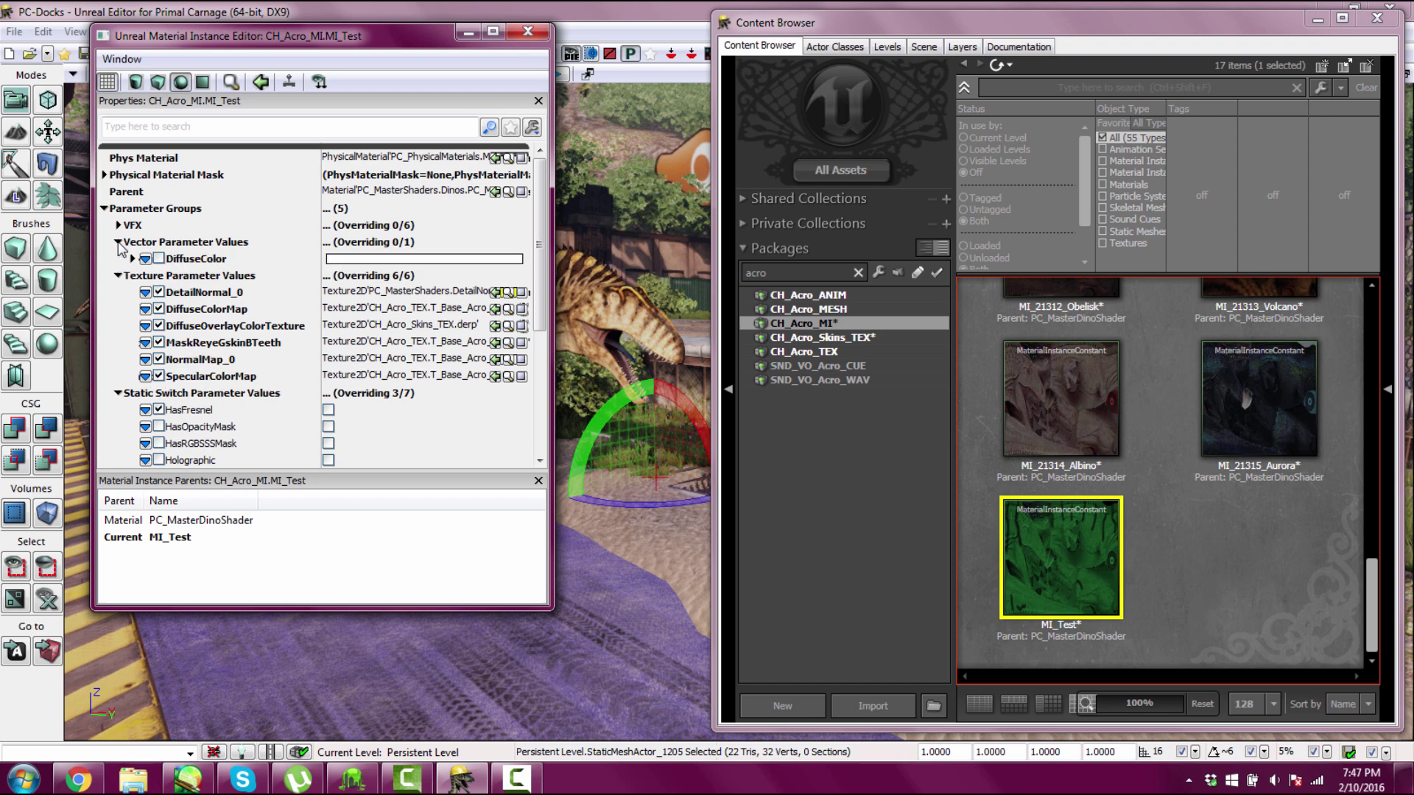
click(117, 243)
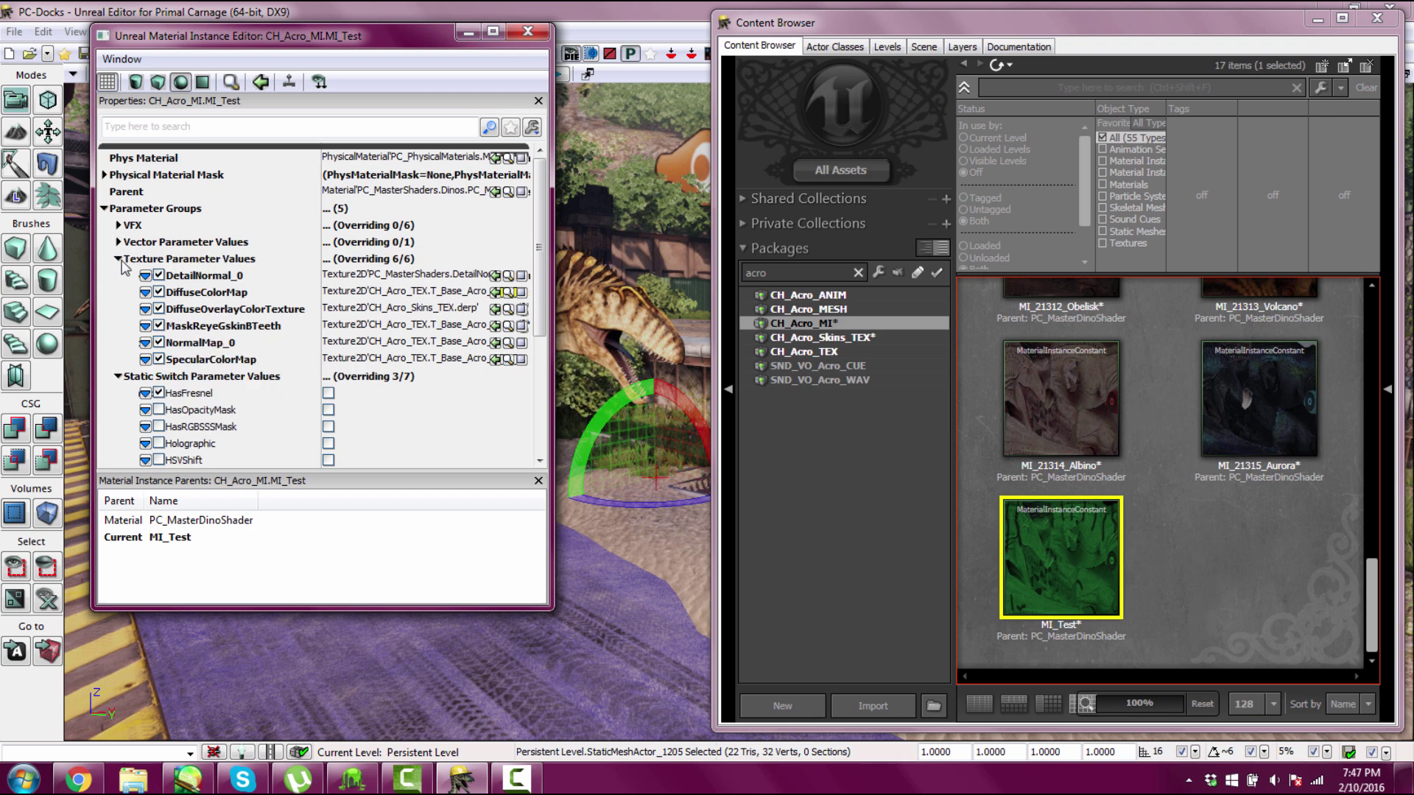
click(117, 376)
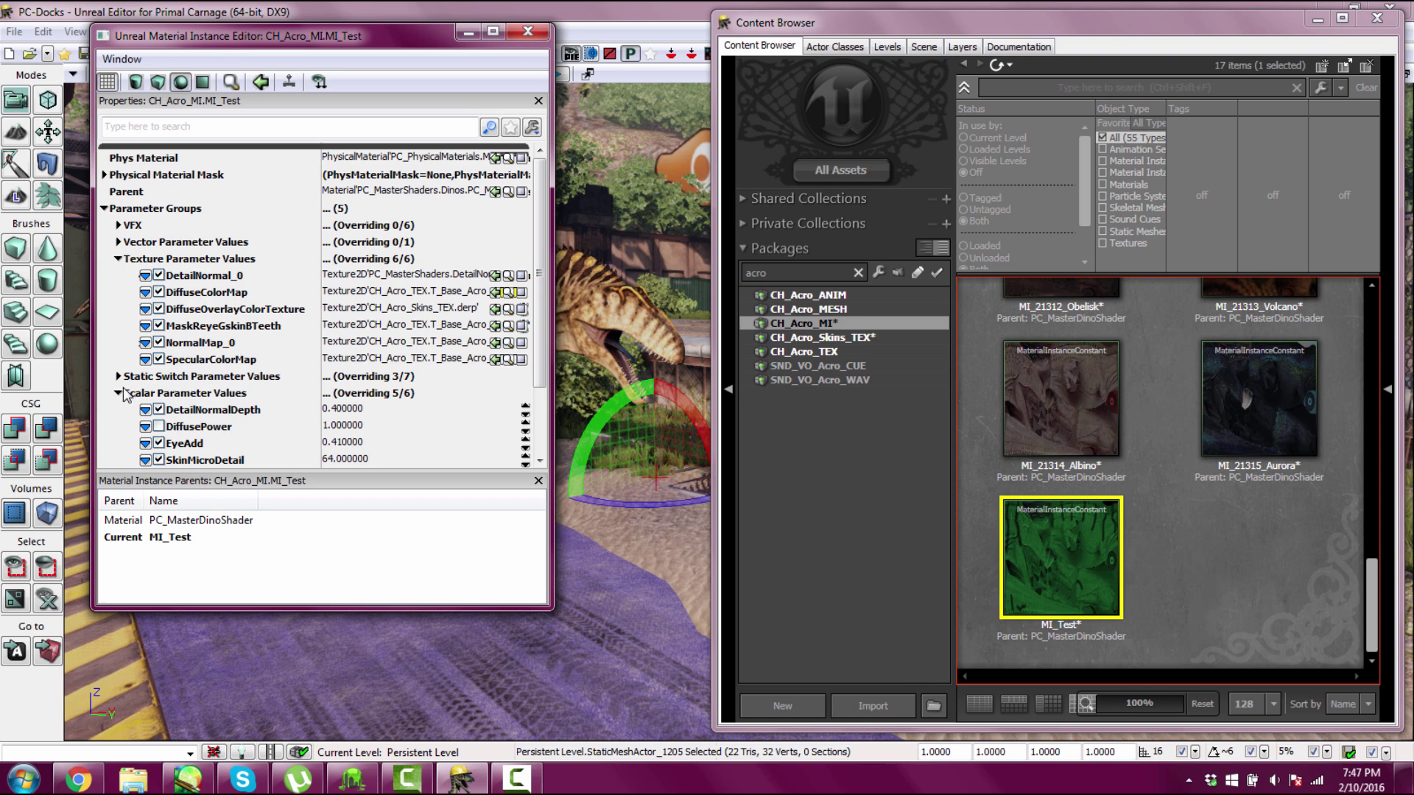
Review MI_Test's scalar parameters, such as DiffusePower and SkinMicroDetail, and its MaskReyeGskinBTeeth texture parameter.
click(247, 430)
scroll(246, 430, down, 3)
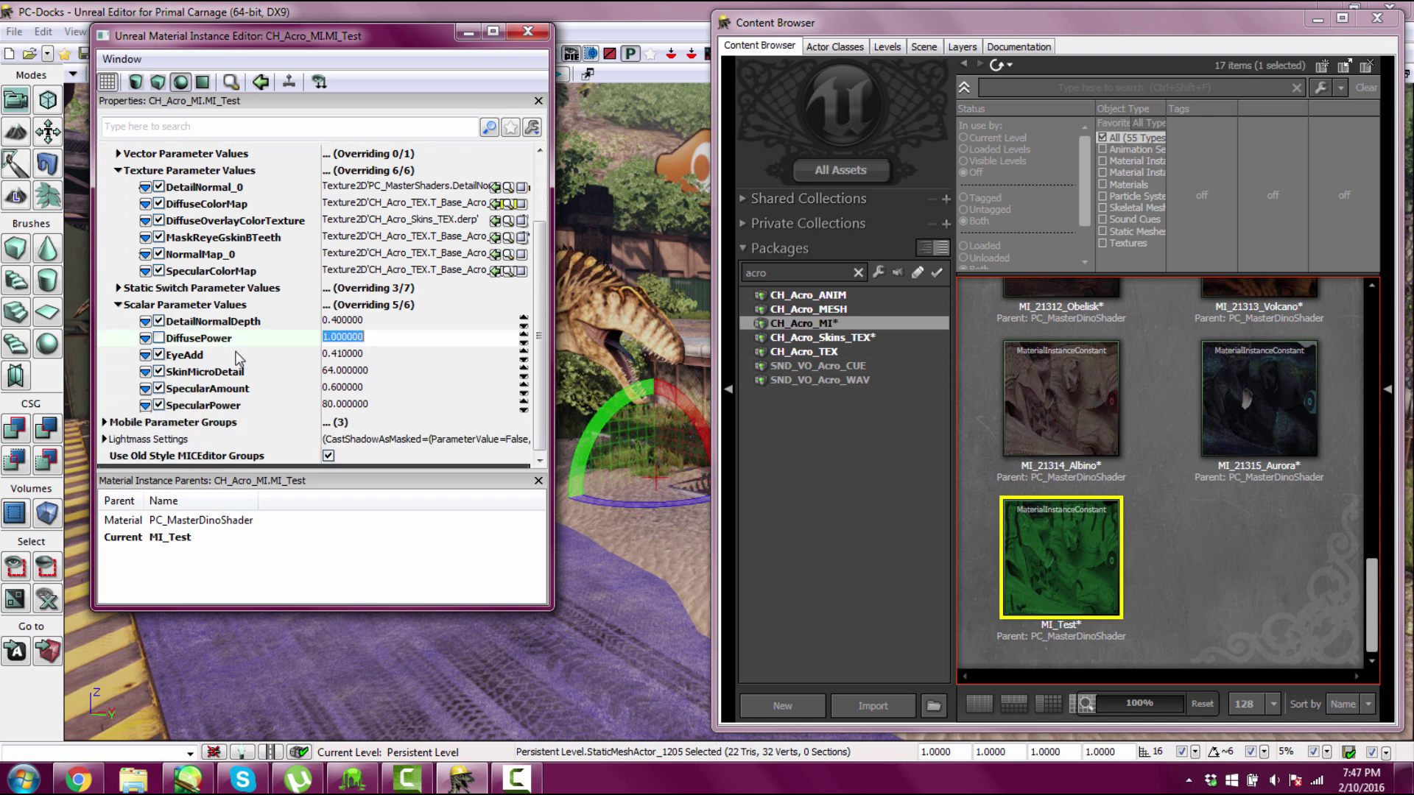
click(127, 371)
scroll(426, 399, up, 2)
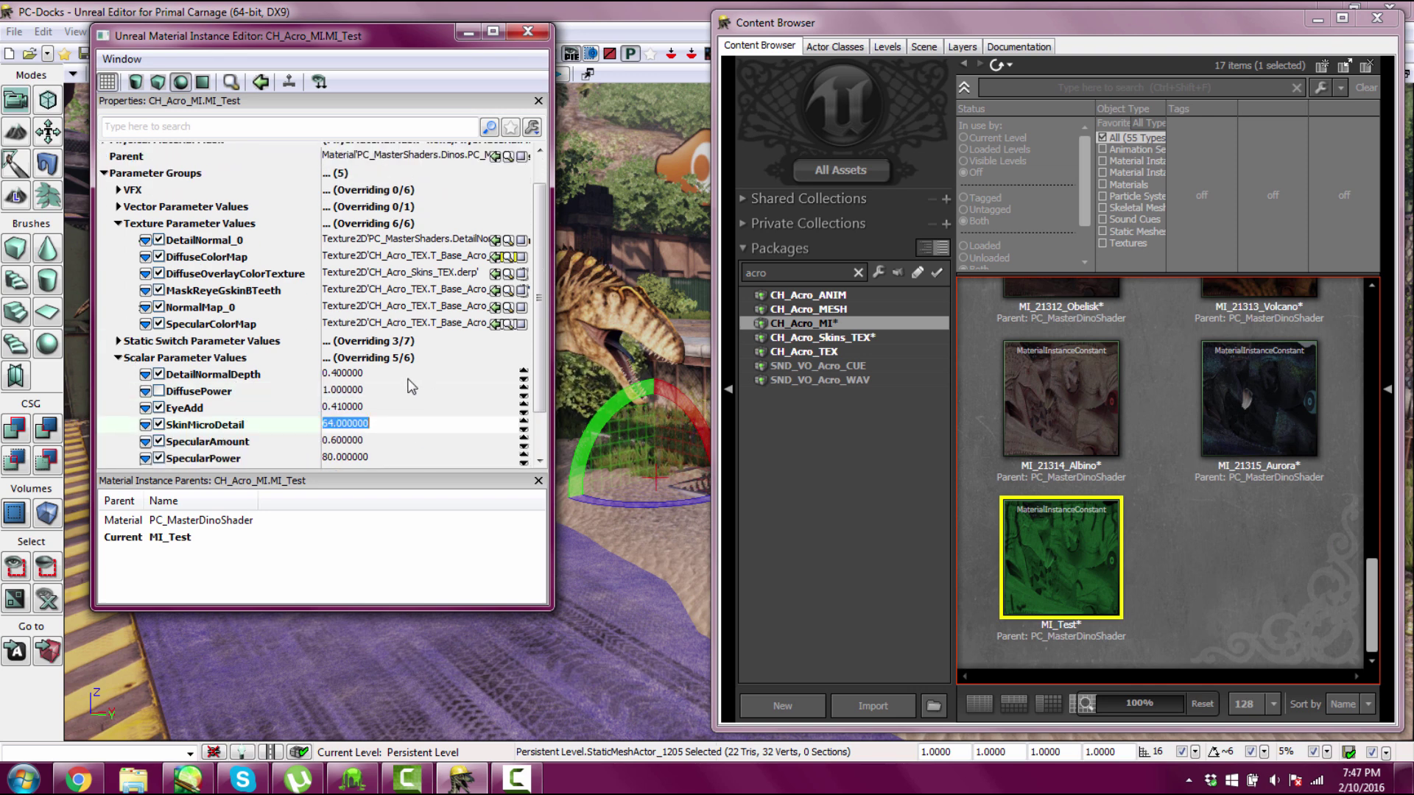
scroll(411, 386, up, 1)
click(228, 312)
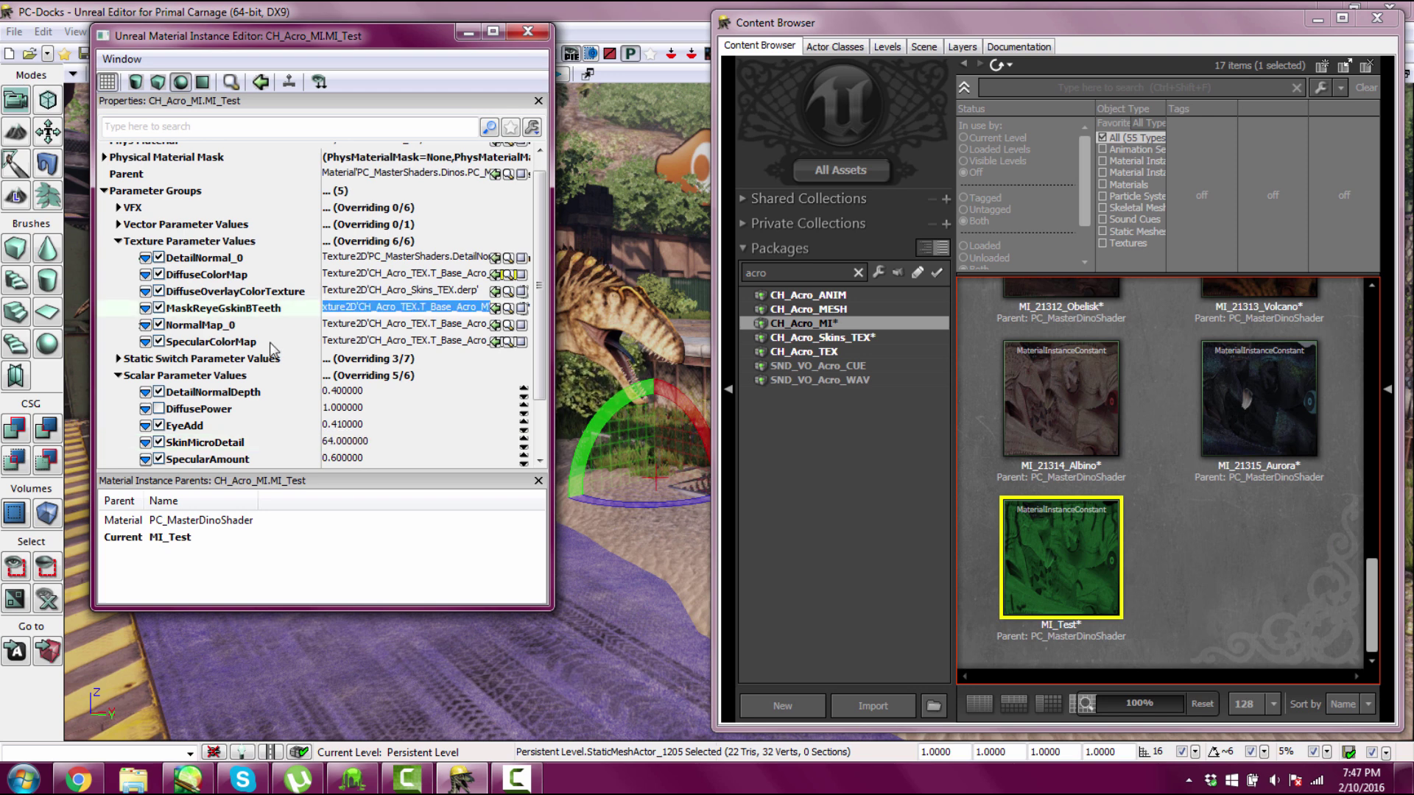
Expand MI_Test's Static Switch Parameter Values and enable the UseDiffuseOverlay override.
click(118, 359)
scroll(441, 388, down, 3)
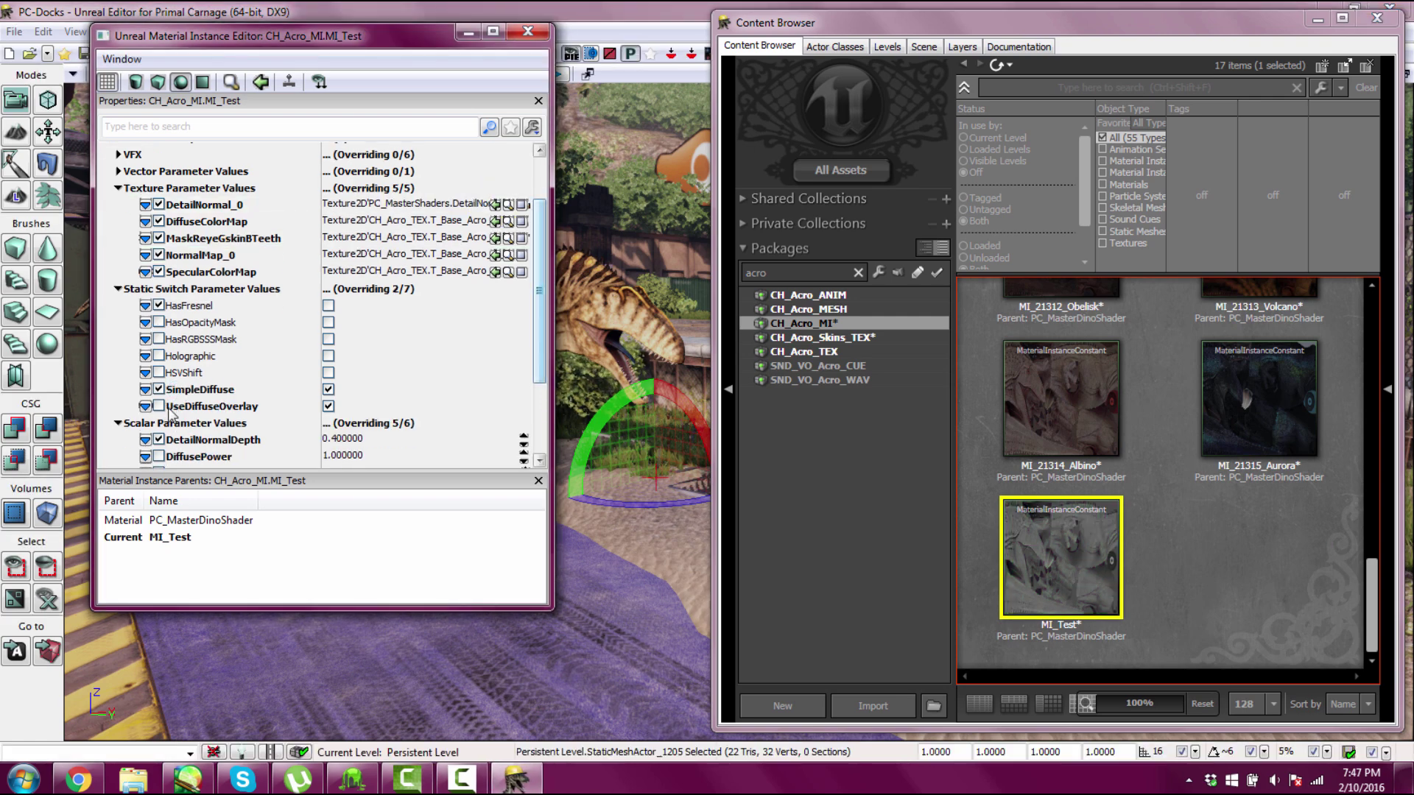
click(159, 405)
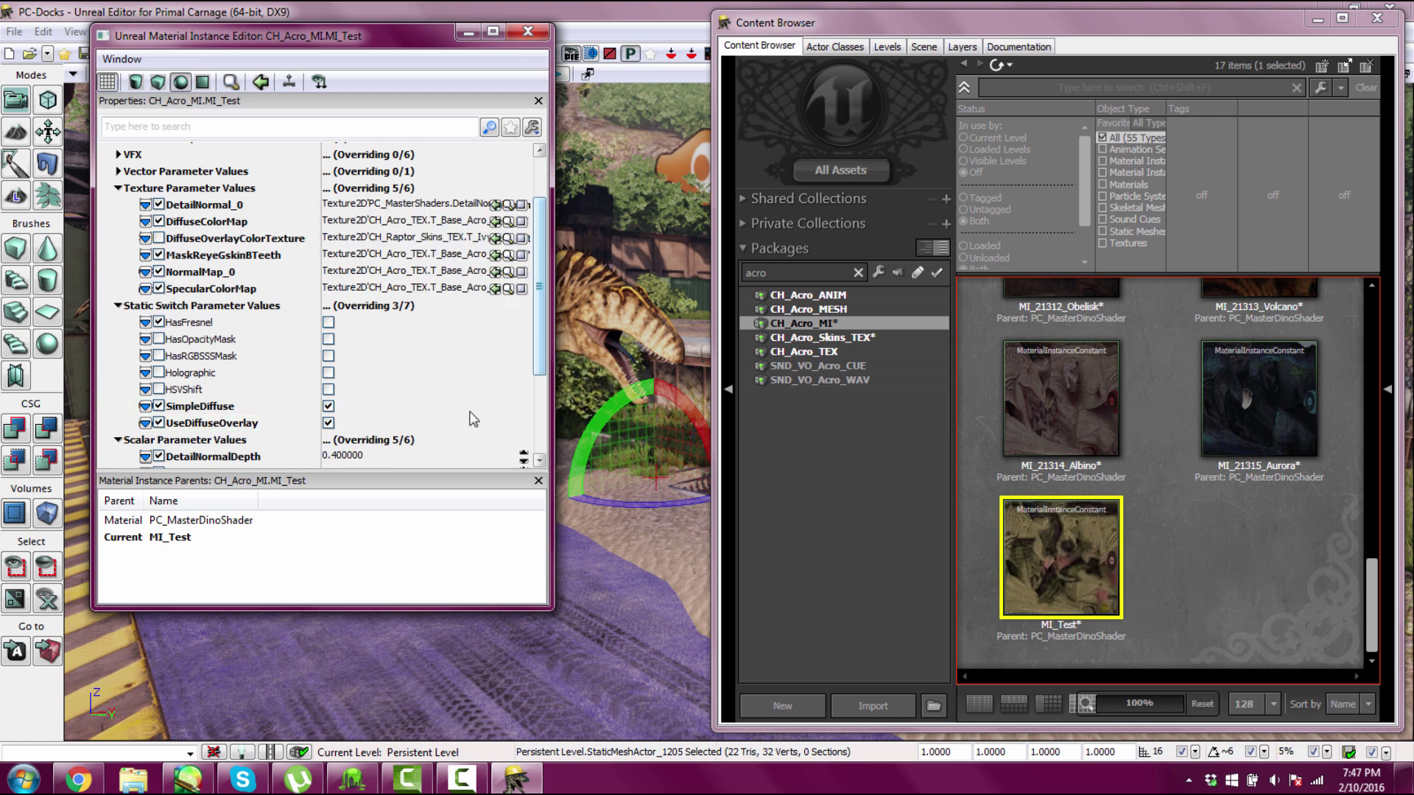
Enable MI_Test's DiffuseOverlayColorTexture override, assign the BlueAcro texture from the CH_Acro_Skins_TEX package, and close the material instance editor.
click(253, 236)
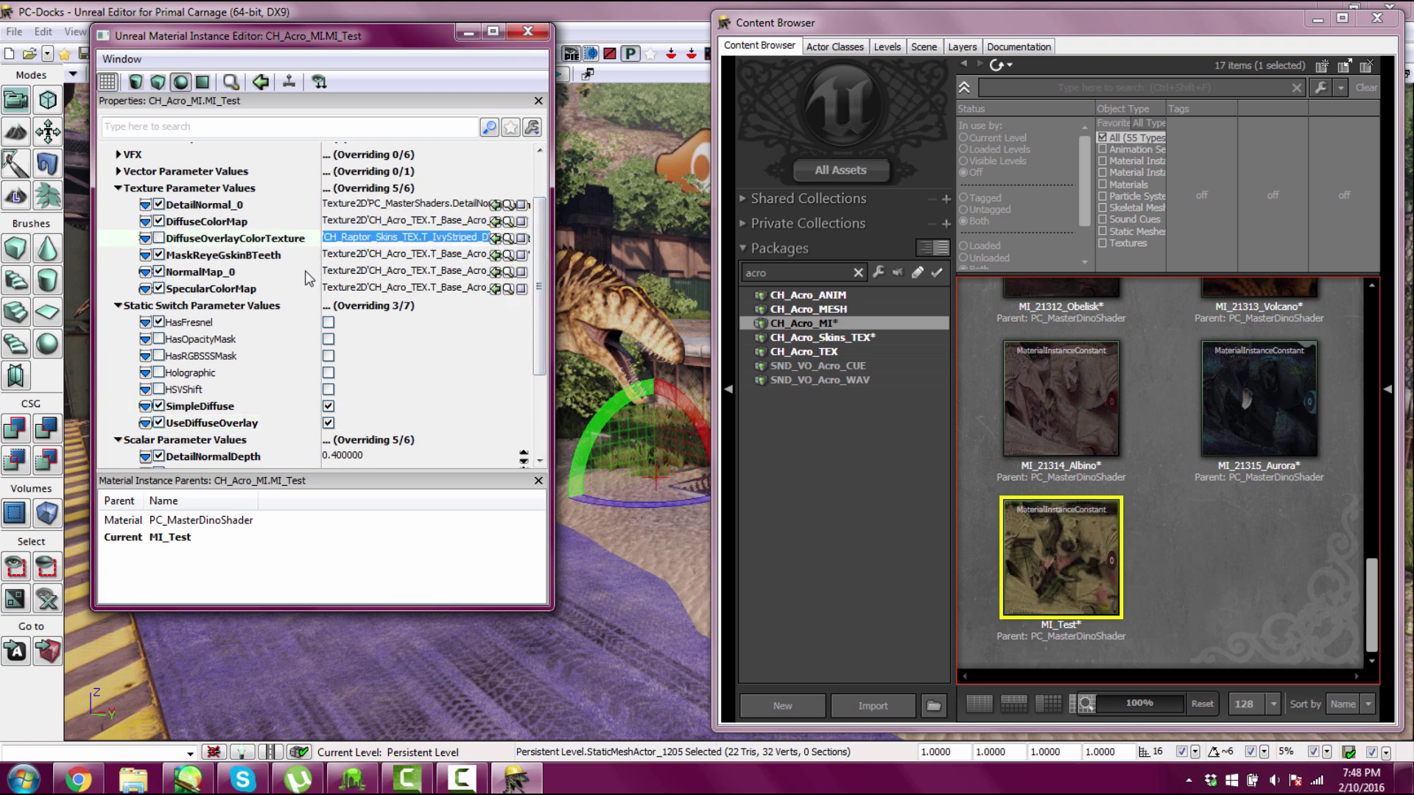
click(823, 337)
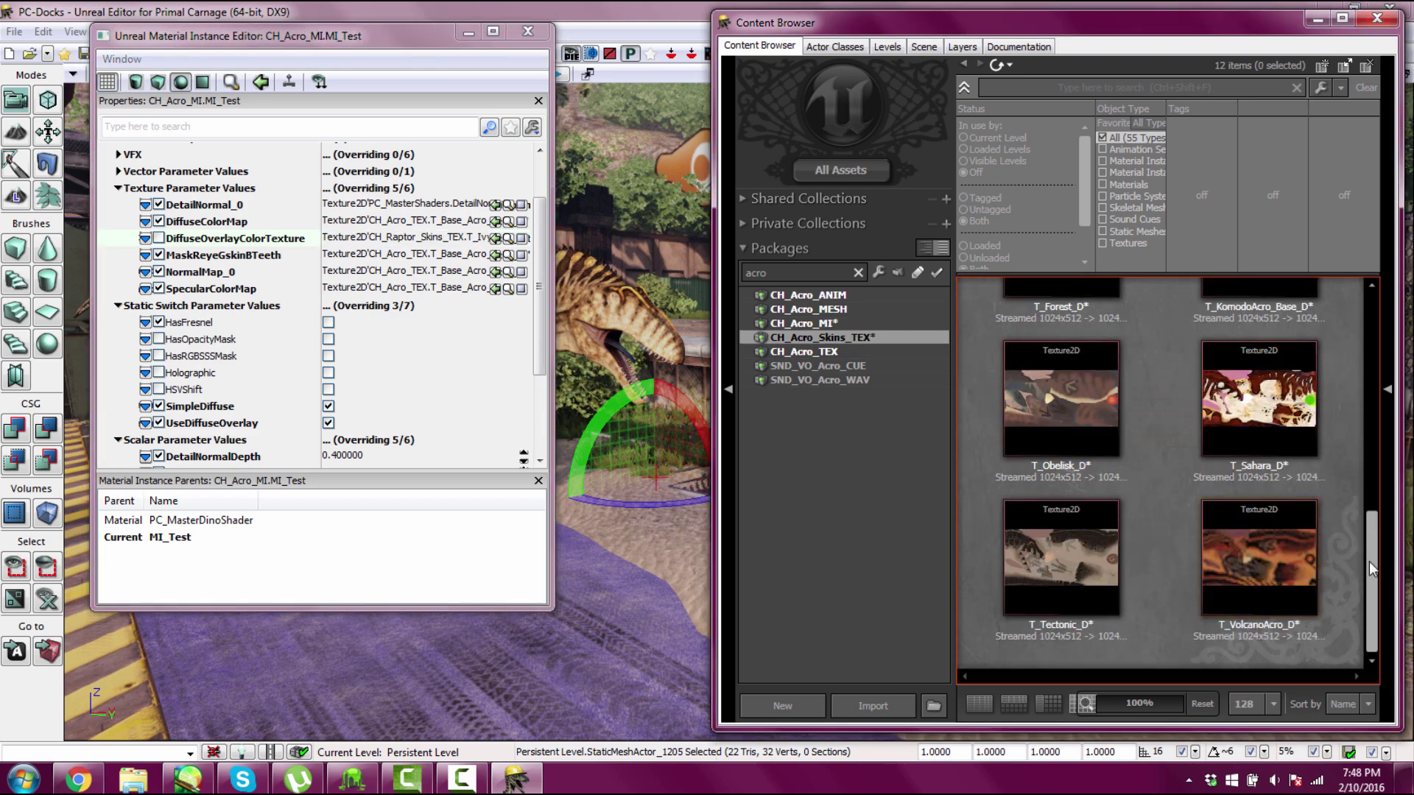
click(158, 239)
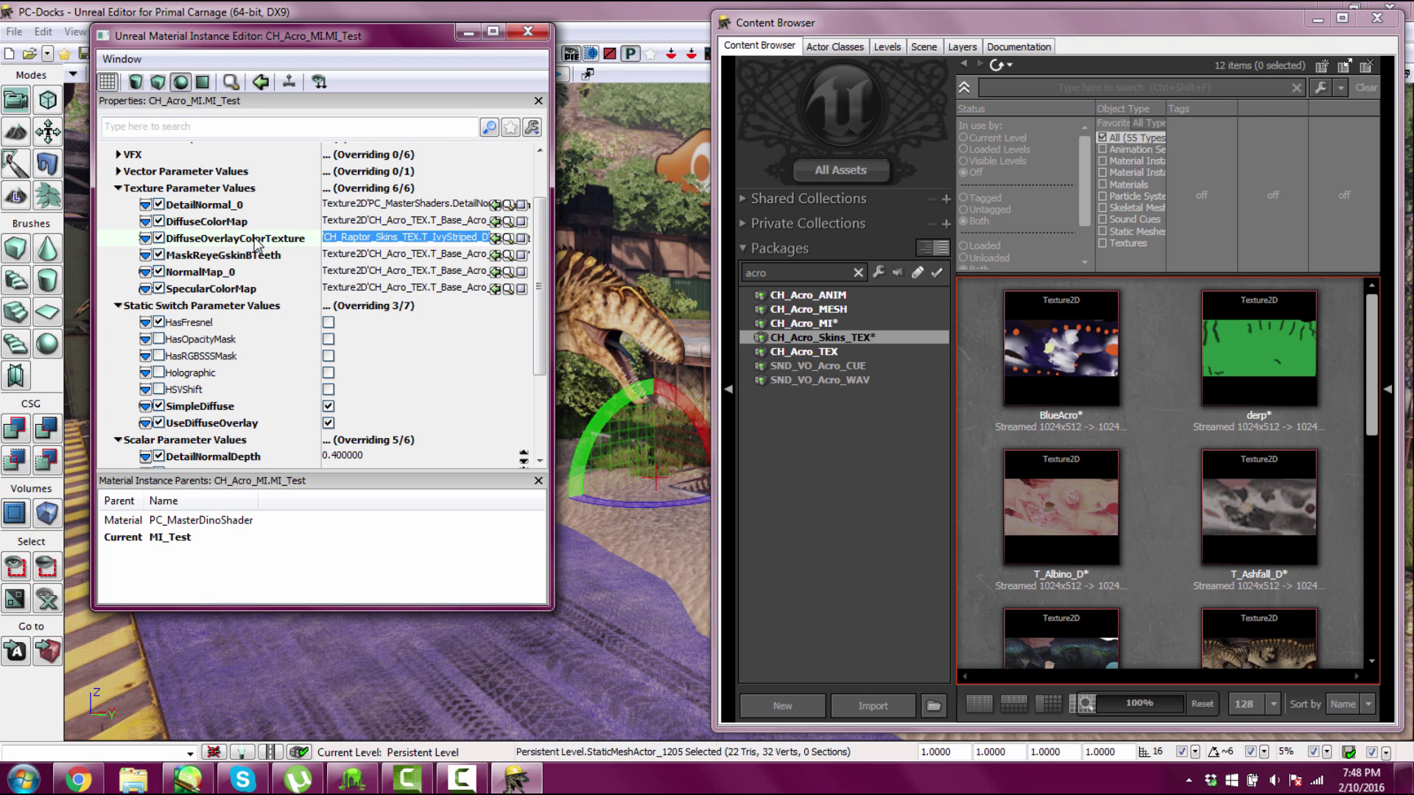
click(1060, 346)
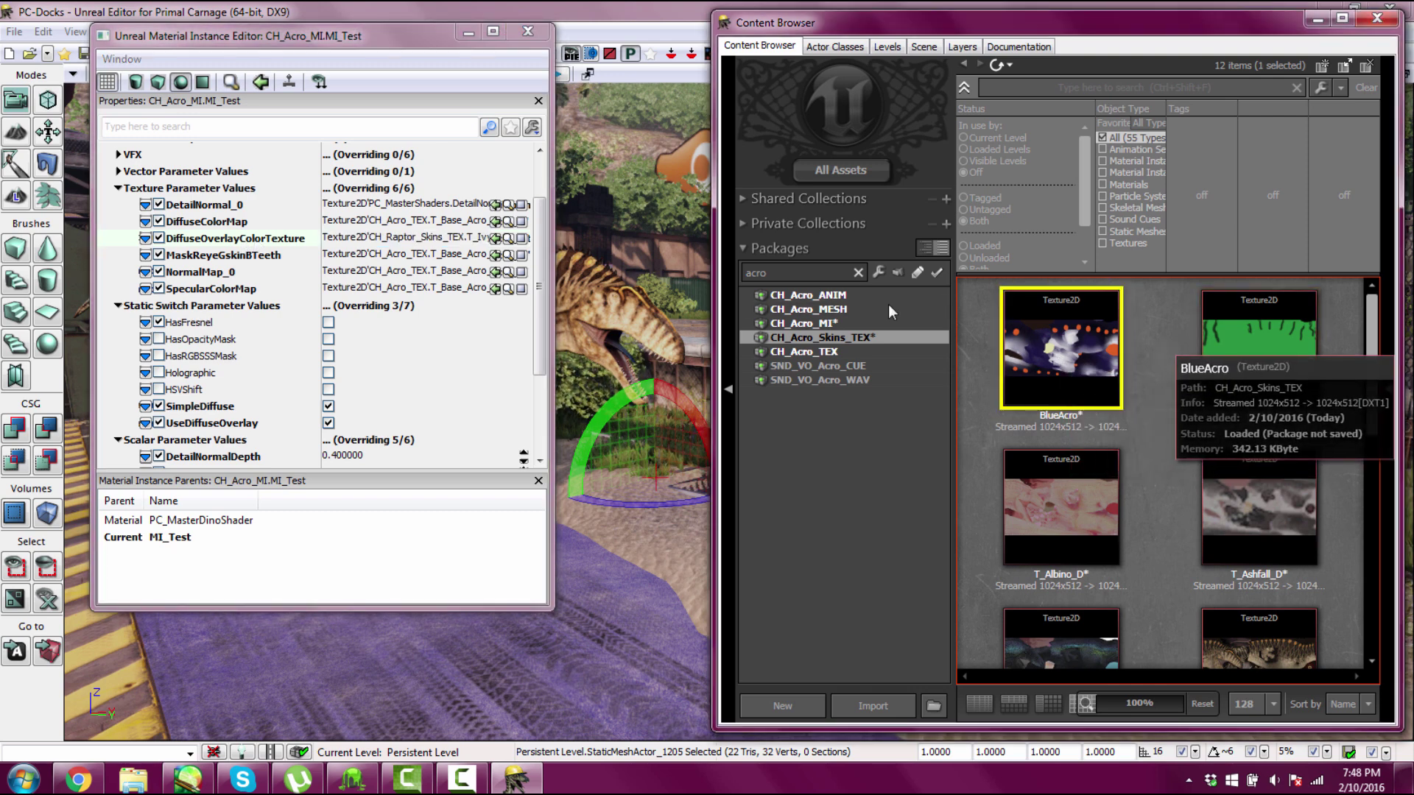
click(496, 238)
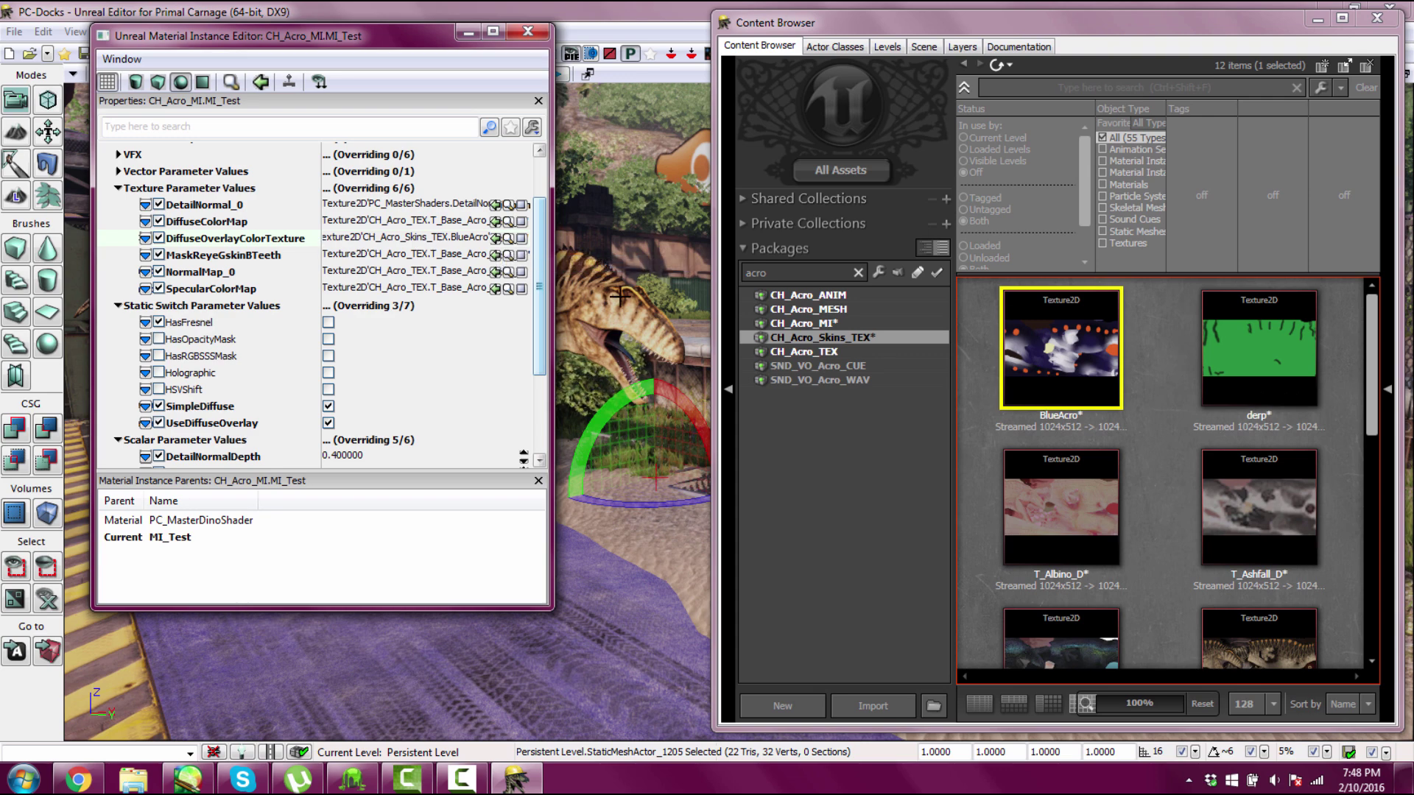
click(527, 33)
Apply the MI_Test material instance from the CH_Acro_MI package to the Acro model in the Docks level.
click(375, 377)
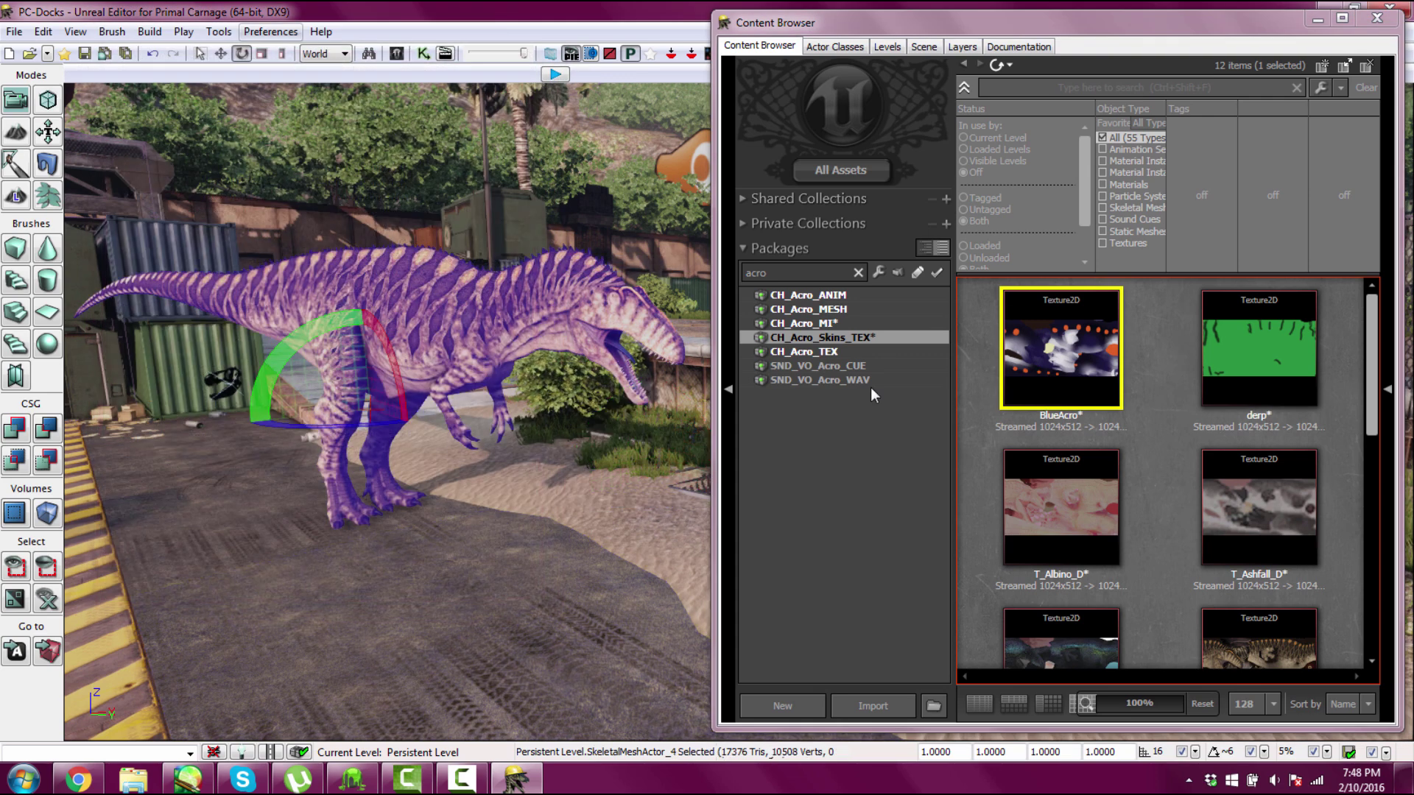
click(629, 473)
click(802, 323)
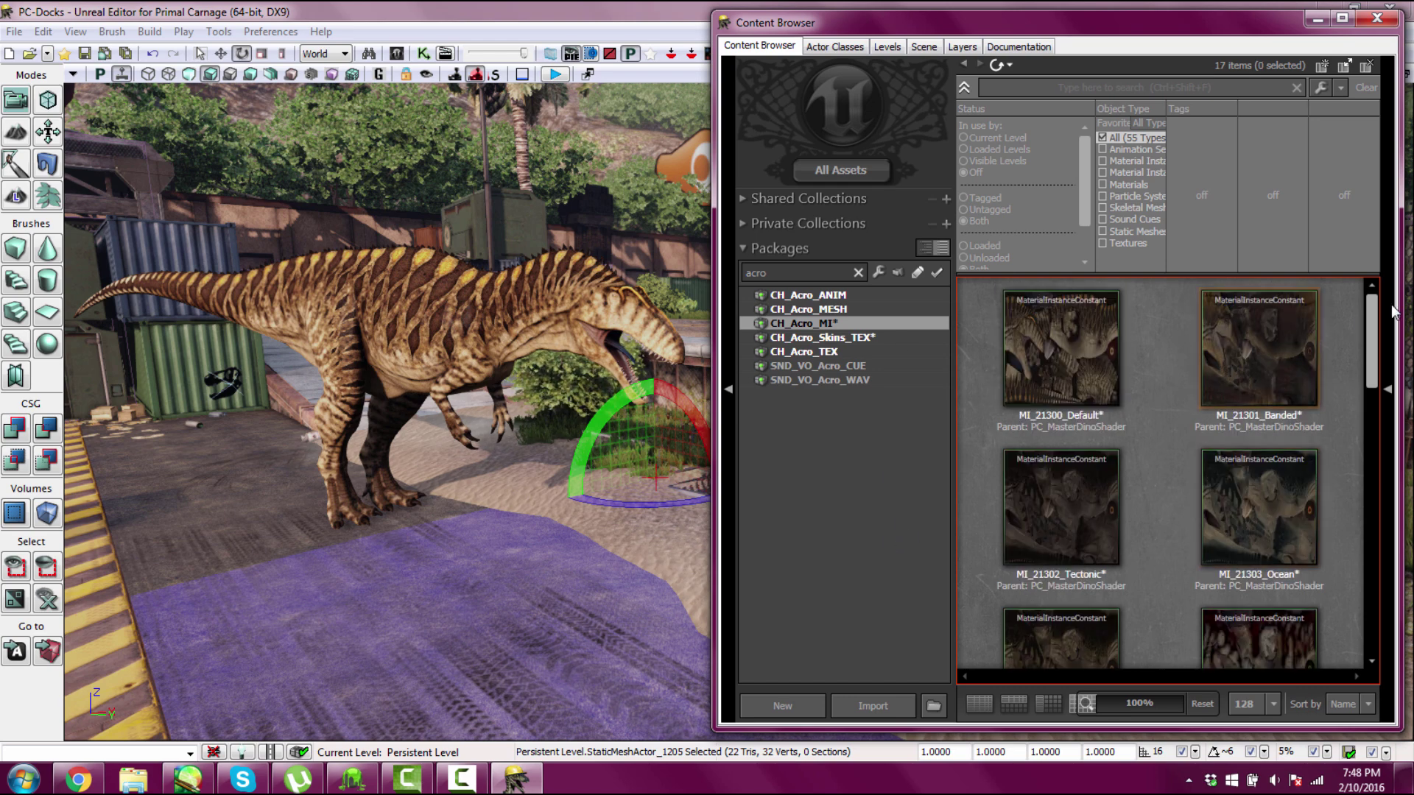
scroll(1182, 557, down, 10)
click(1100, 571)
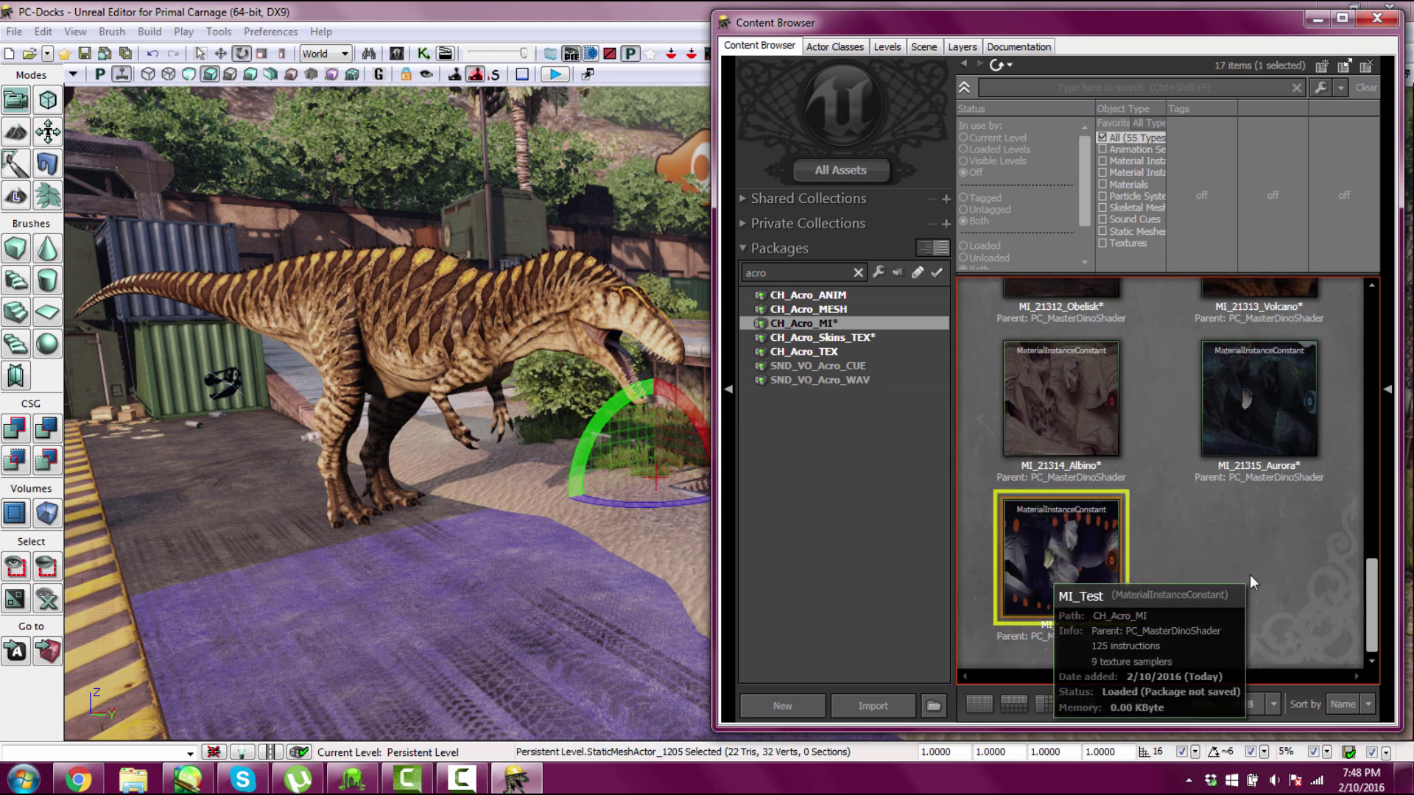
drag(1099, 571, 771, 495)
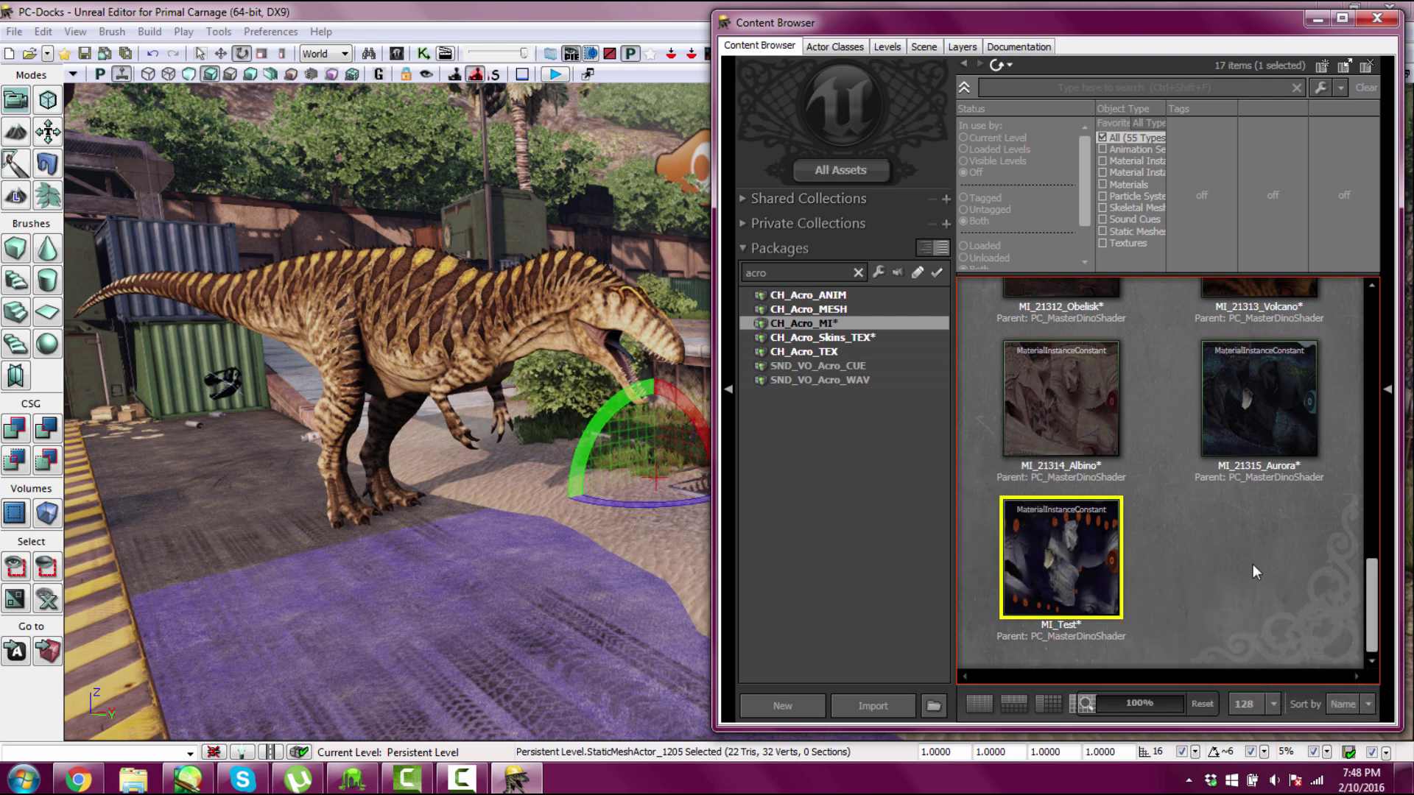
drag(1062, 564, 839, 495)
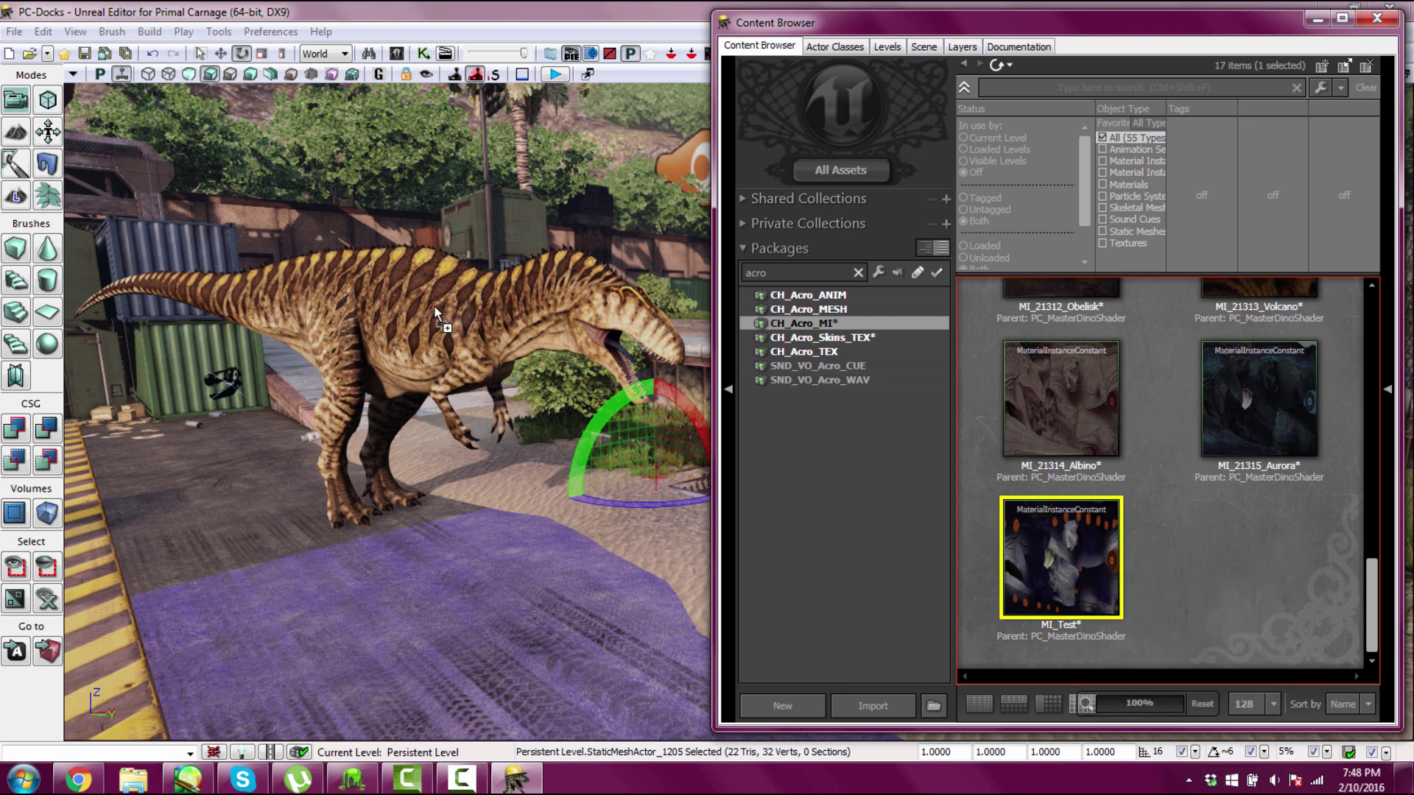
drag(435, 305, 436, 308)
mouse_move(498, 525)
right_down()
mouse_move(420, 508)
mouse_move(559, 500)
mouse_move(544, 486)
mouse_move(368, 478)
mouse_move(498, 524)
right_up()
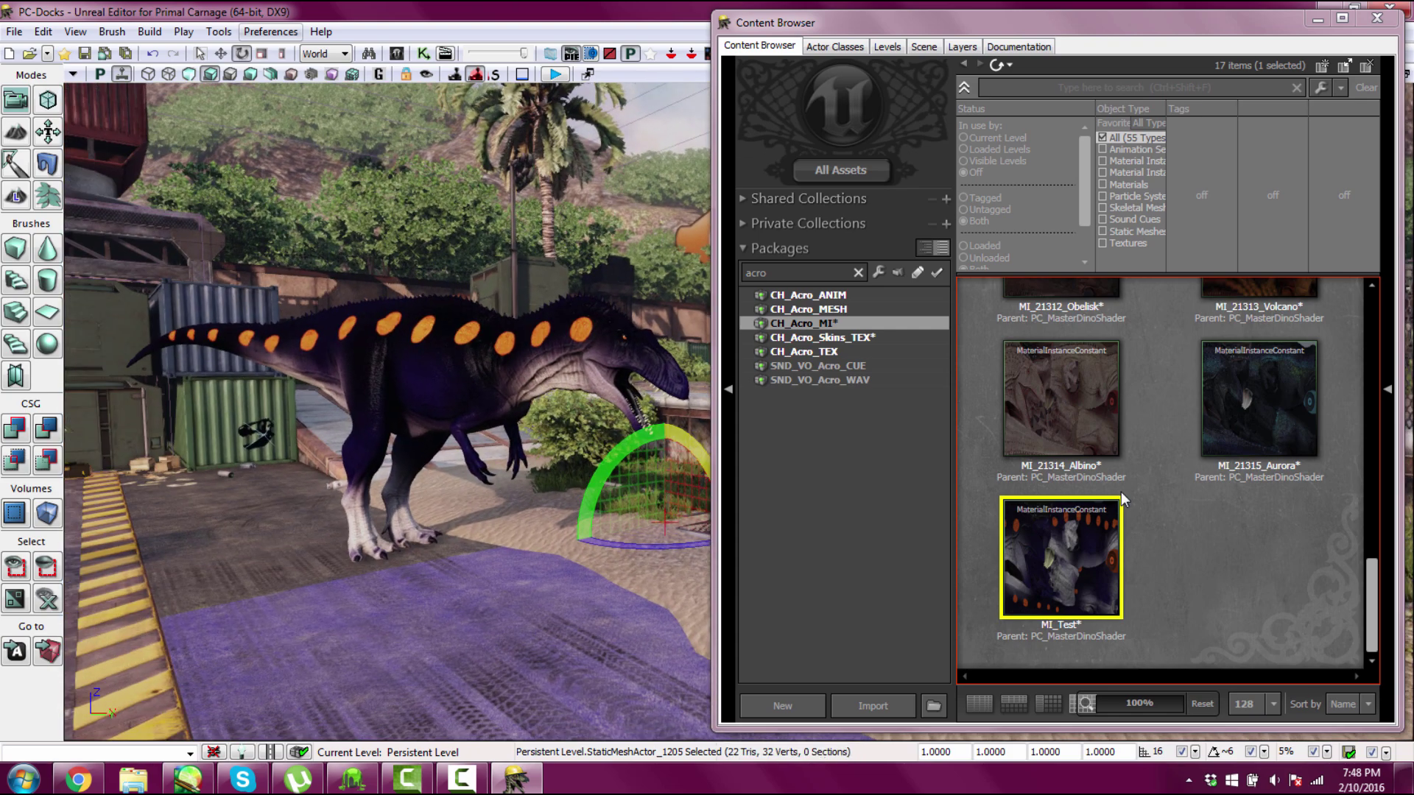
Switch to PaintTool SAI and shift the hue of the BlueAcro texture by +73.
key(alt+Tab)
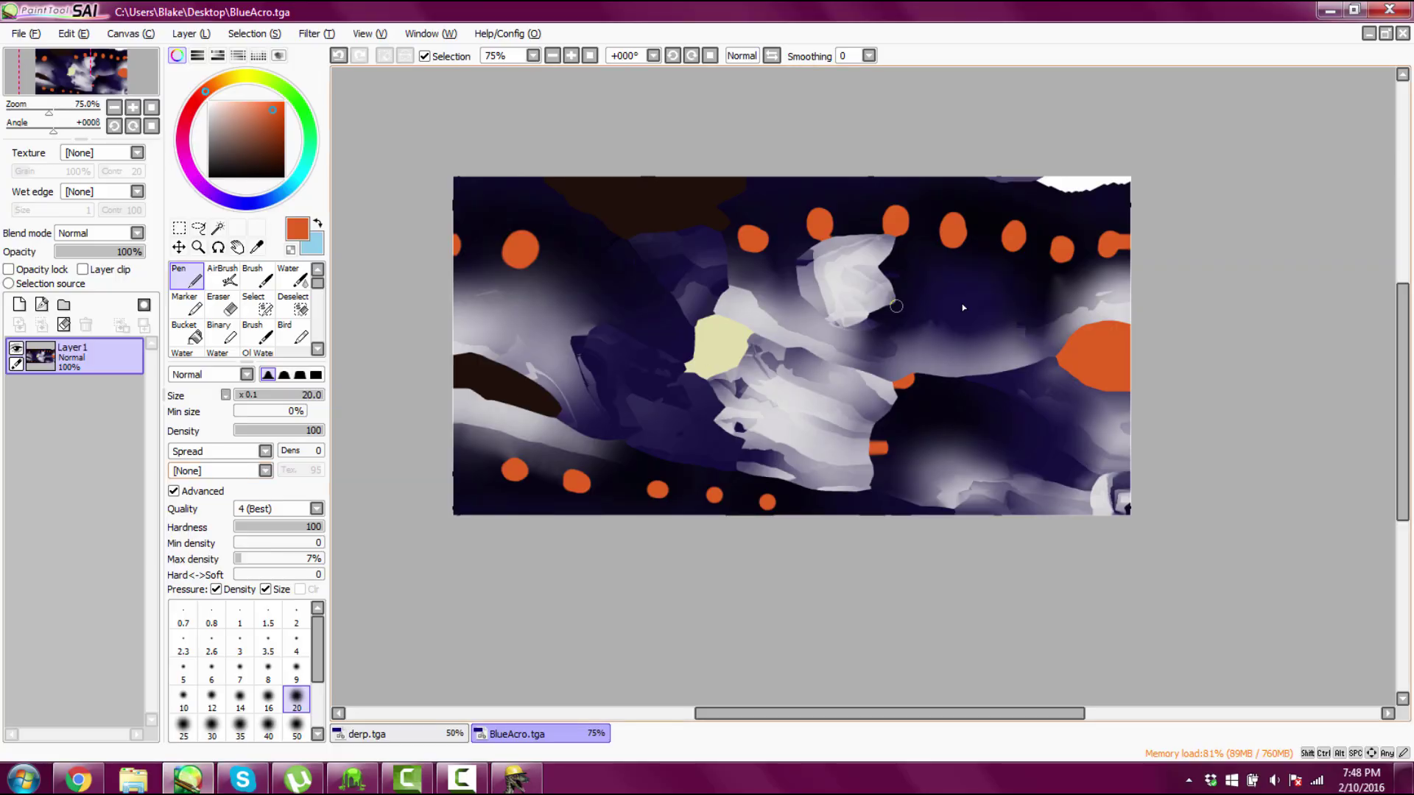
click(317, 33)
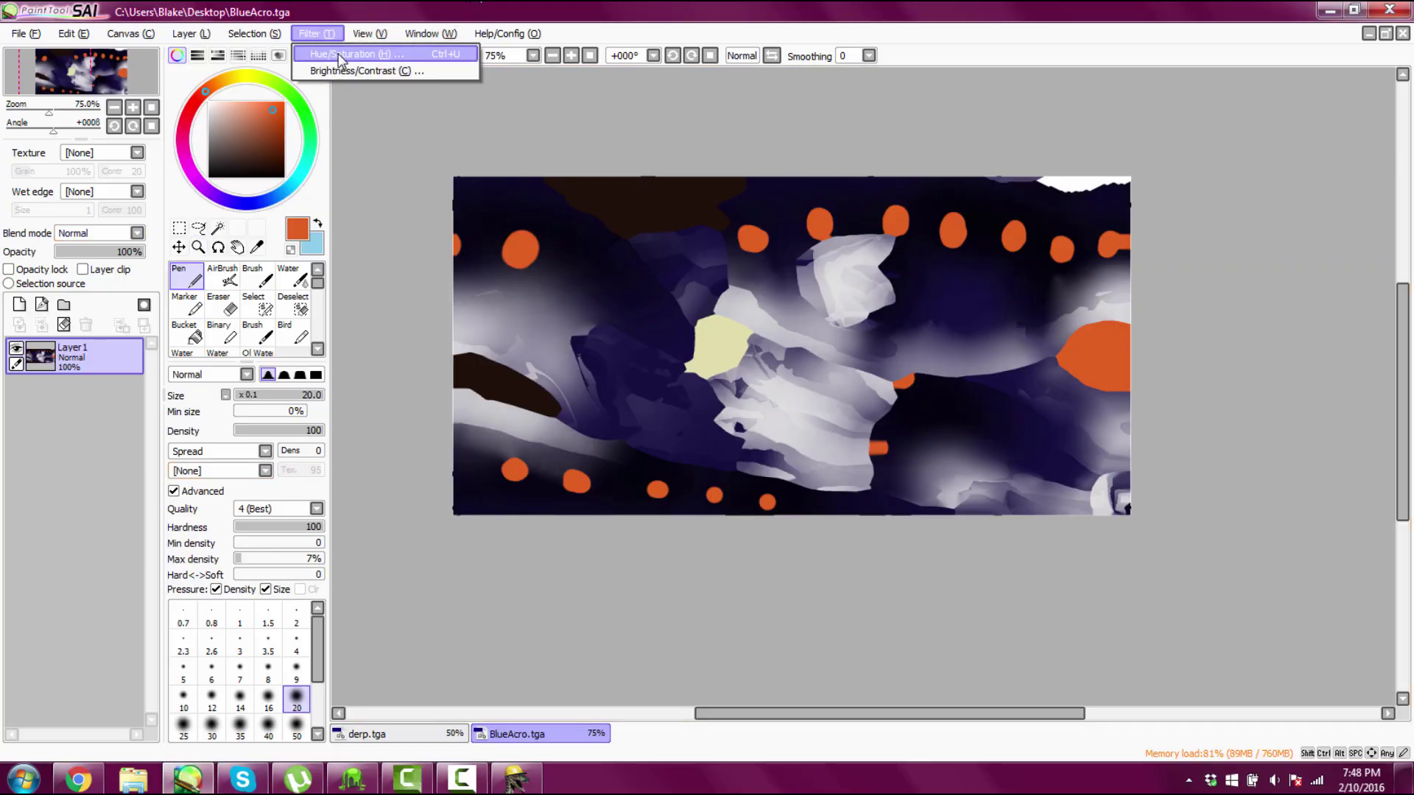
click(335, 53)
drag(1137, 167, 1240, 168)
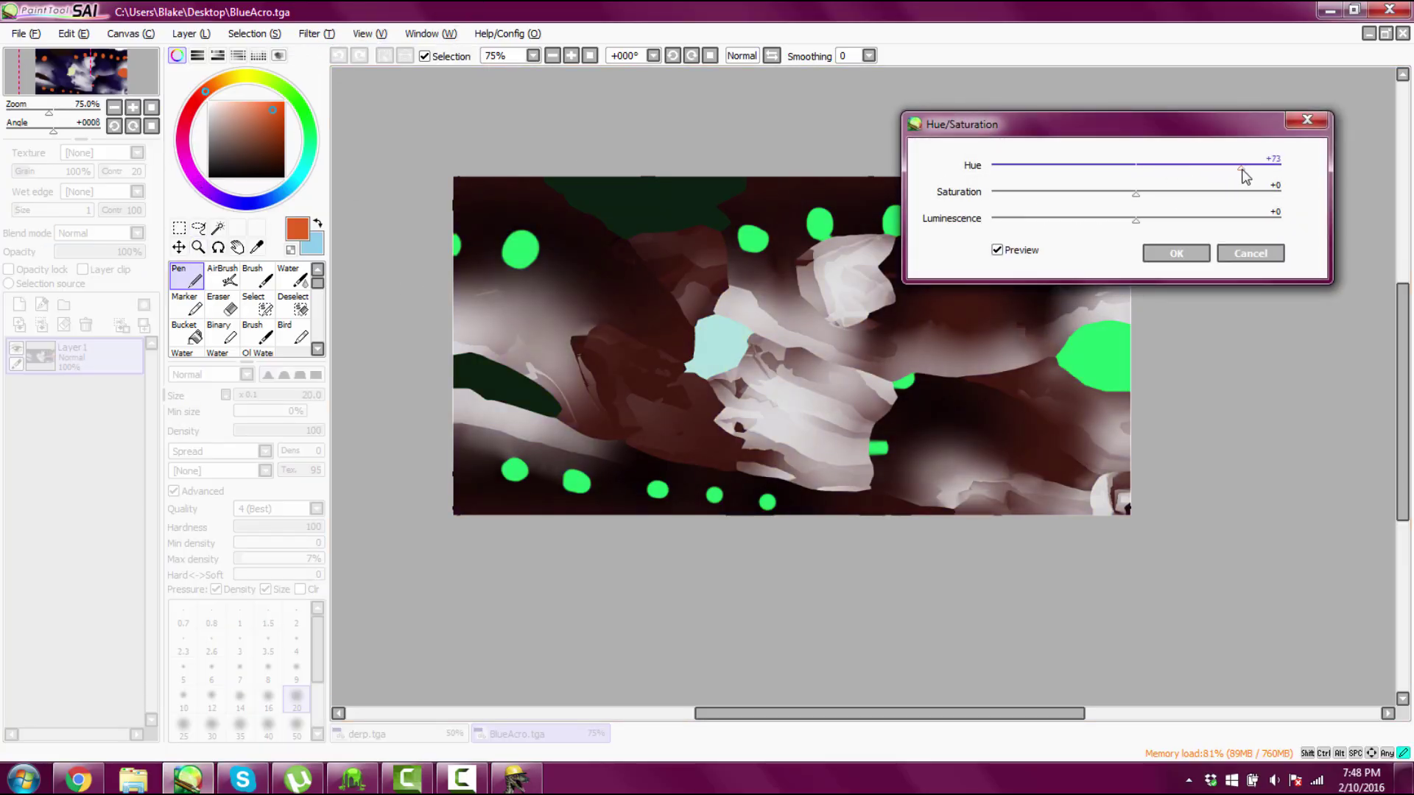
click(1175, 253)
Save the recoloured texture over BlueAcro.tga.
key(alt+f)
key(Down)
key(Down)
key(Down)
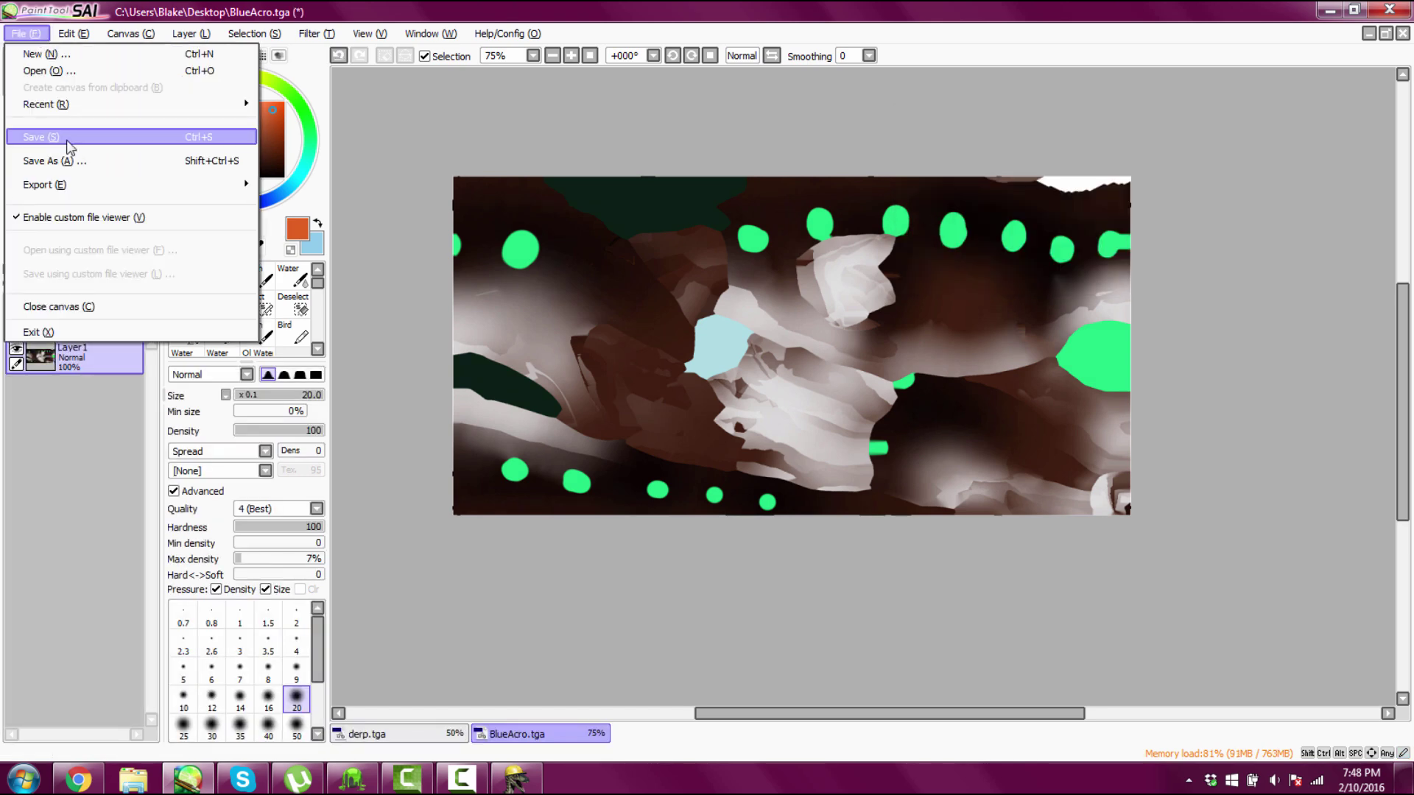
key(Return)
Switch back to Unreal Editor and reimport the BlueAcro texture in the CH_Acro_Skins_TEX package.
click(515, 779)
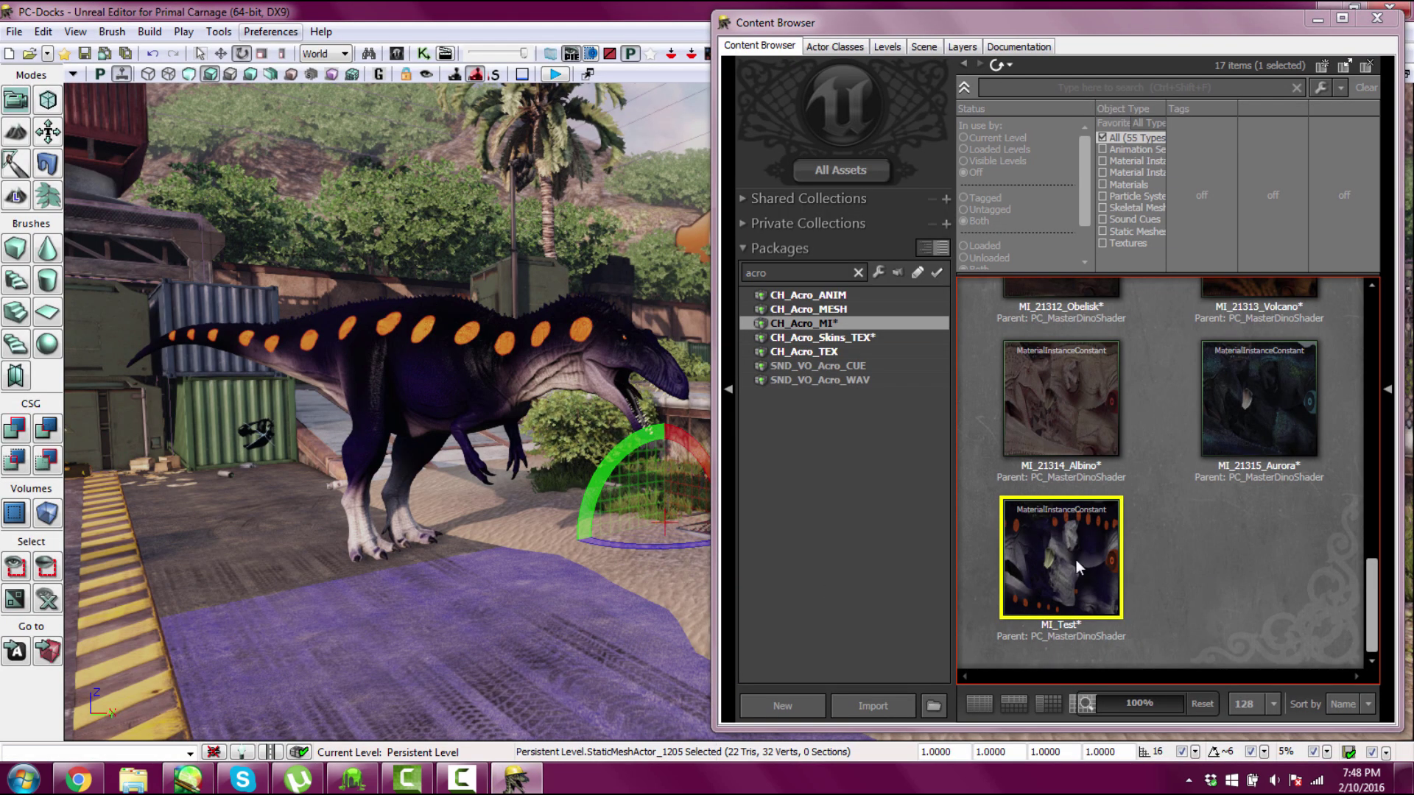
click(824, 337)
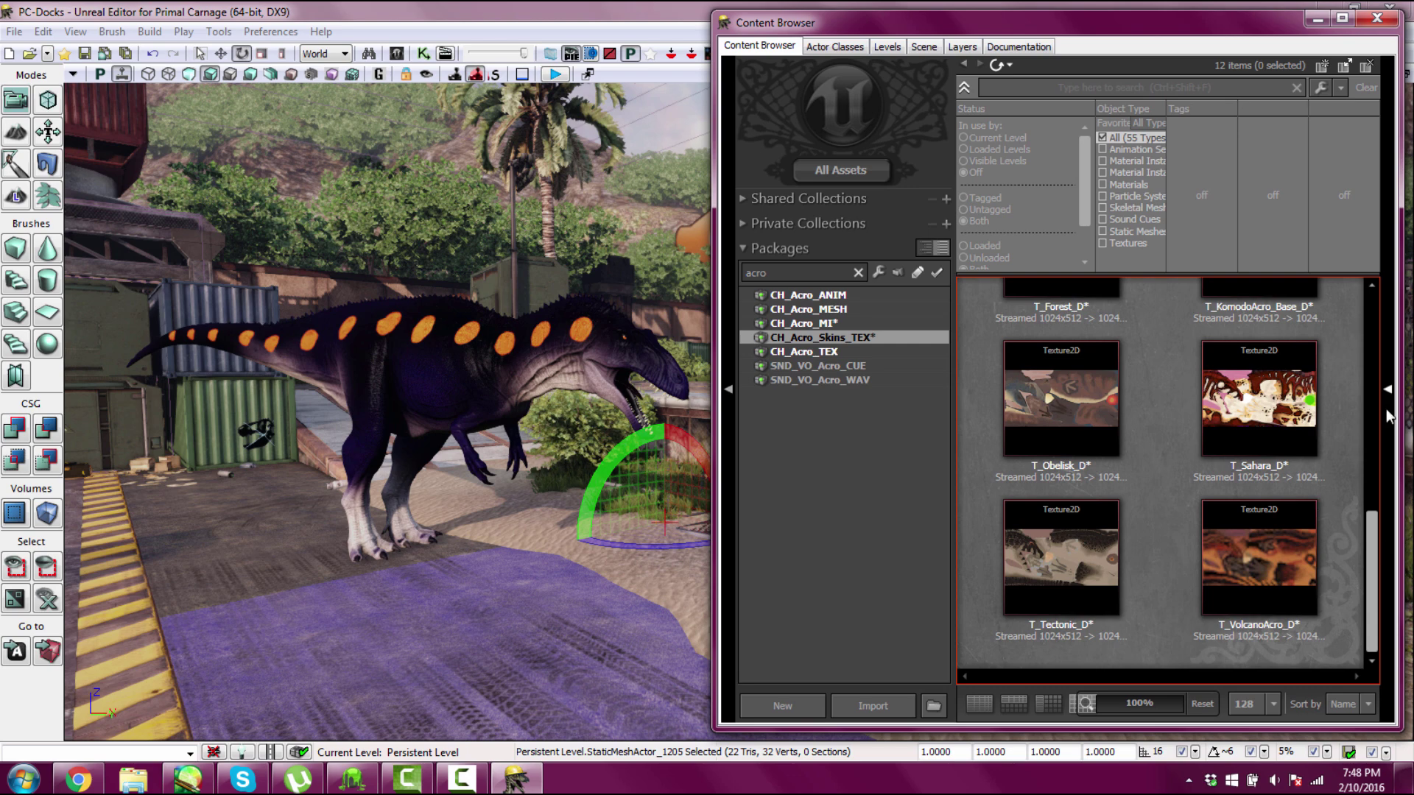
click(1389, 414)
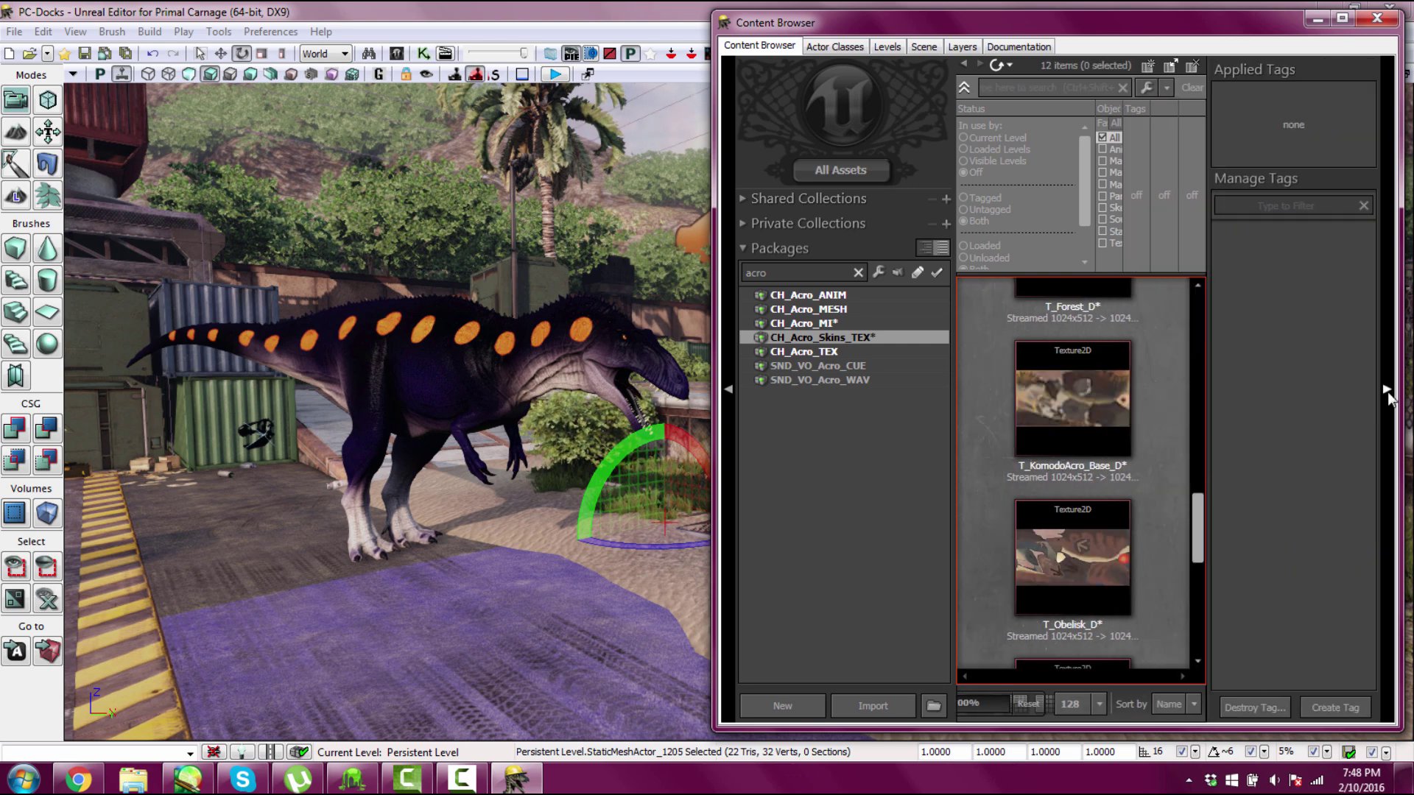
click(1387, 397)
scroll(1026, 376, up, 5)
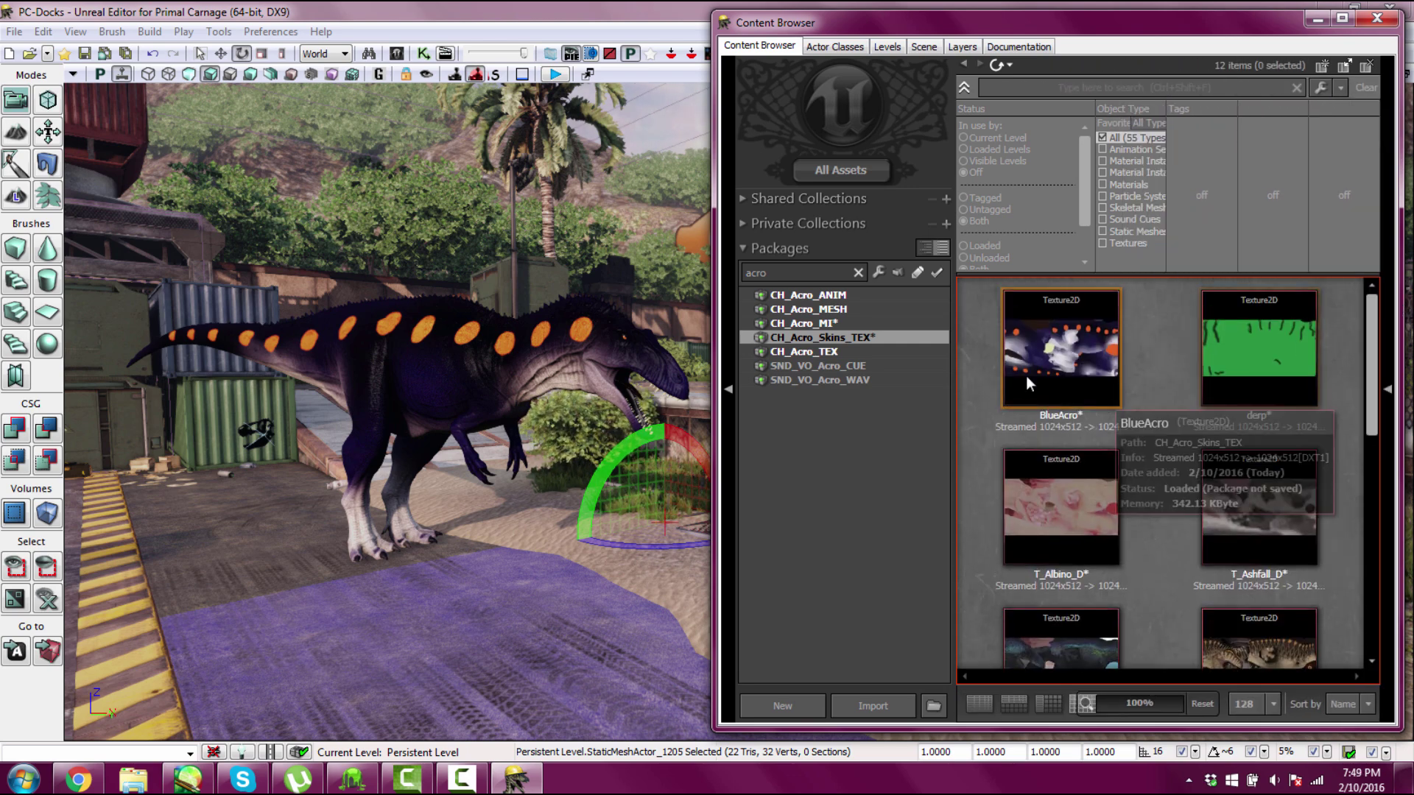
right_click(1102, 336)
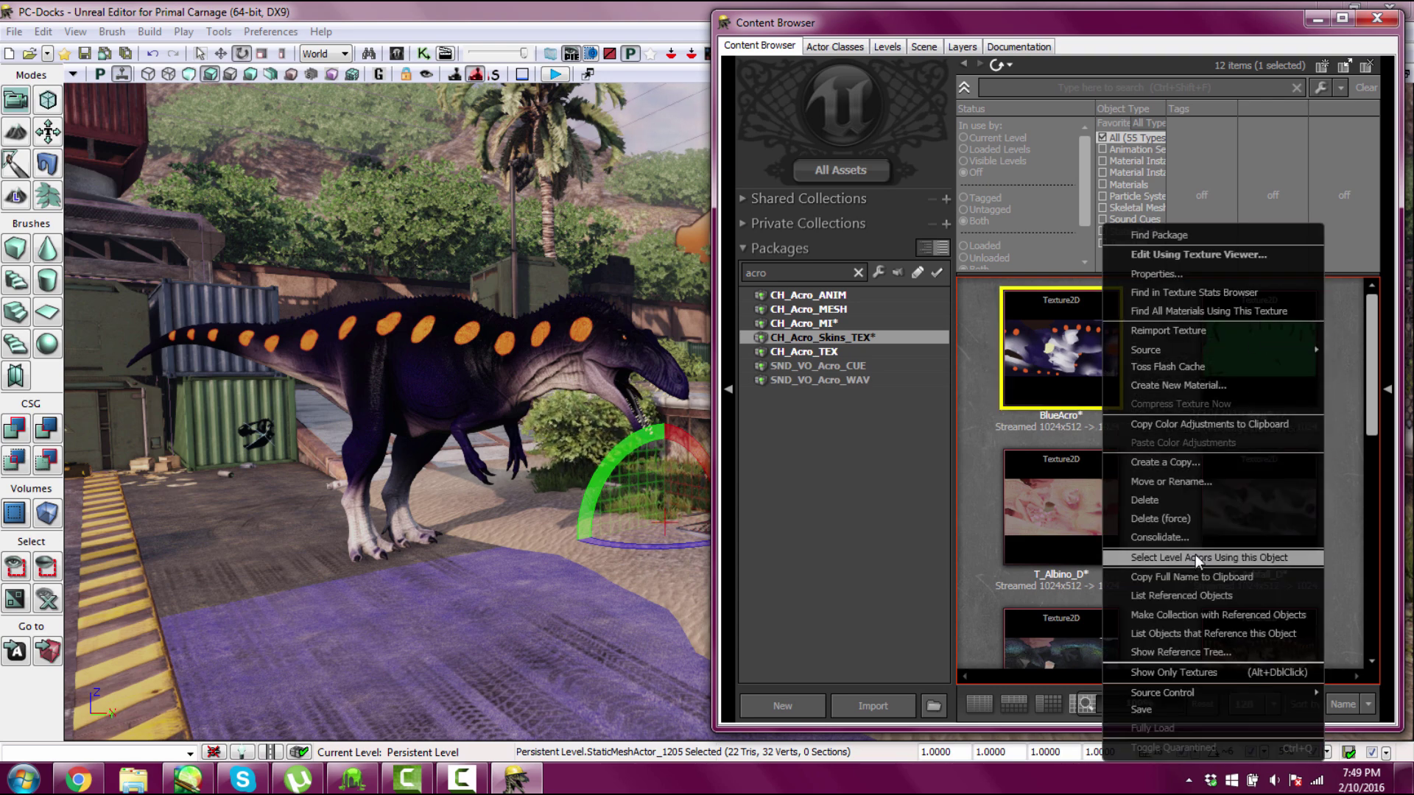
click(1170, 333)
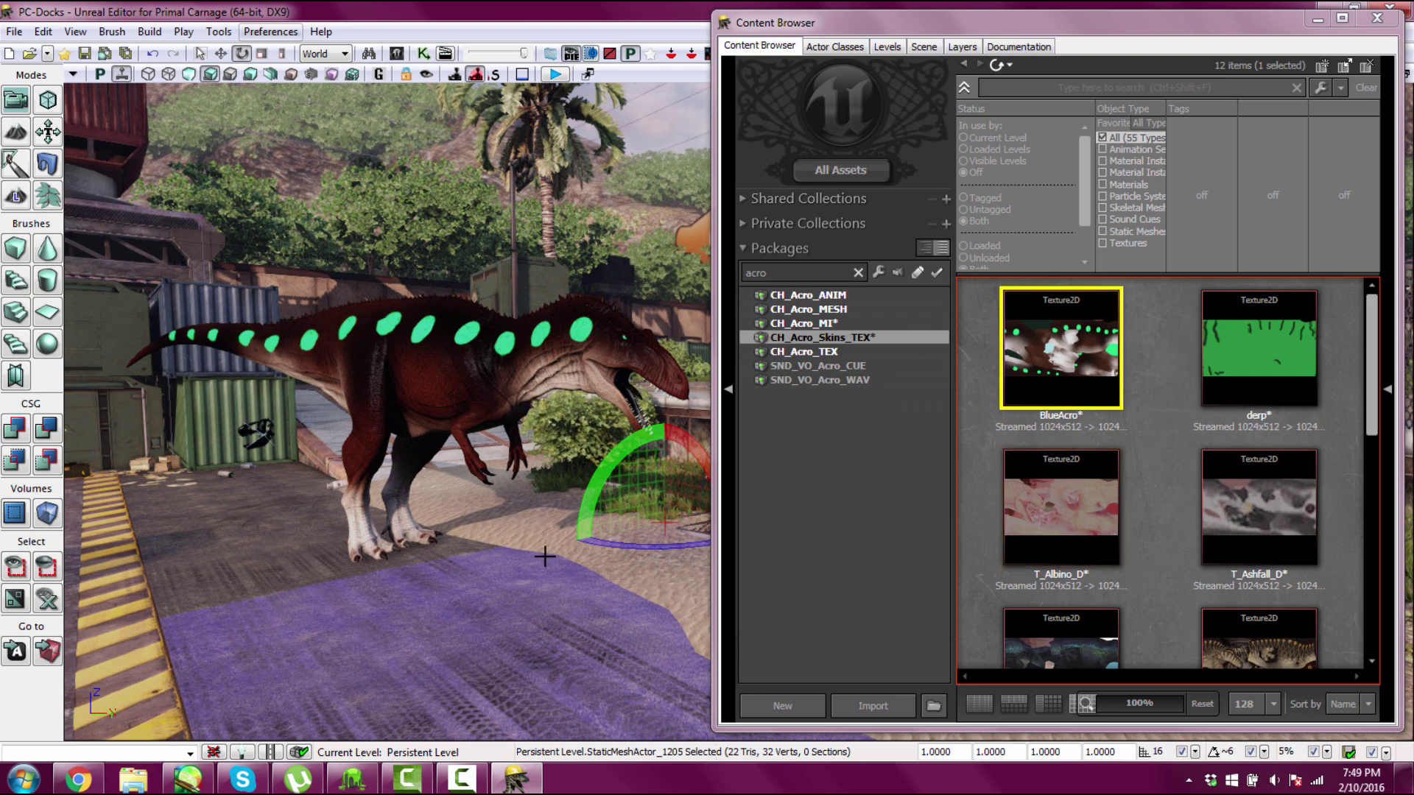
Examine the recoloured skin on the Acro in the level and compare it with the painted BlueAcro texture.
mouse_move(545, 555)
right_down()
mouse_move(526, 556)
mouse_move(567, 525)
mouse_move(508, 556)
mouse_move(582, 563)
mouse_move(530, 548)
mouse_move(544, 537)
right_up()
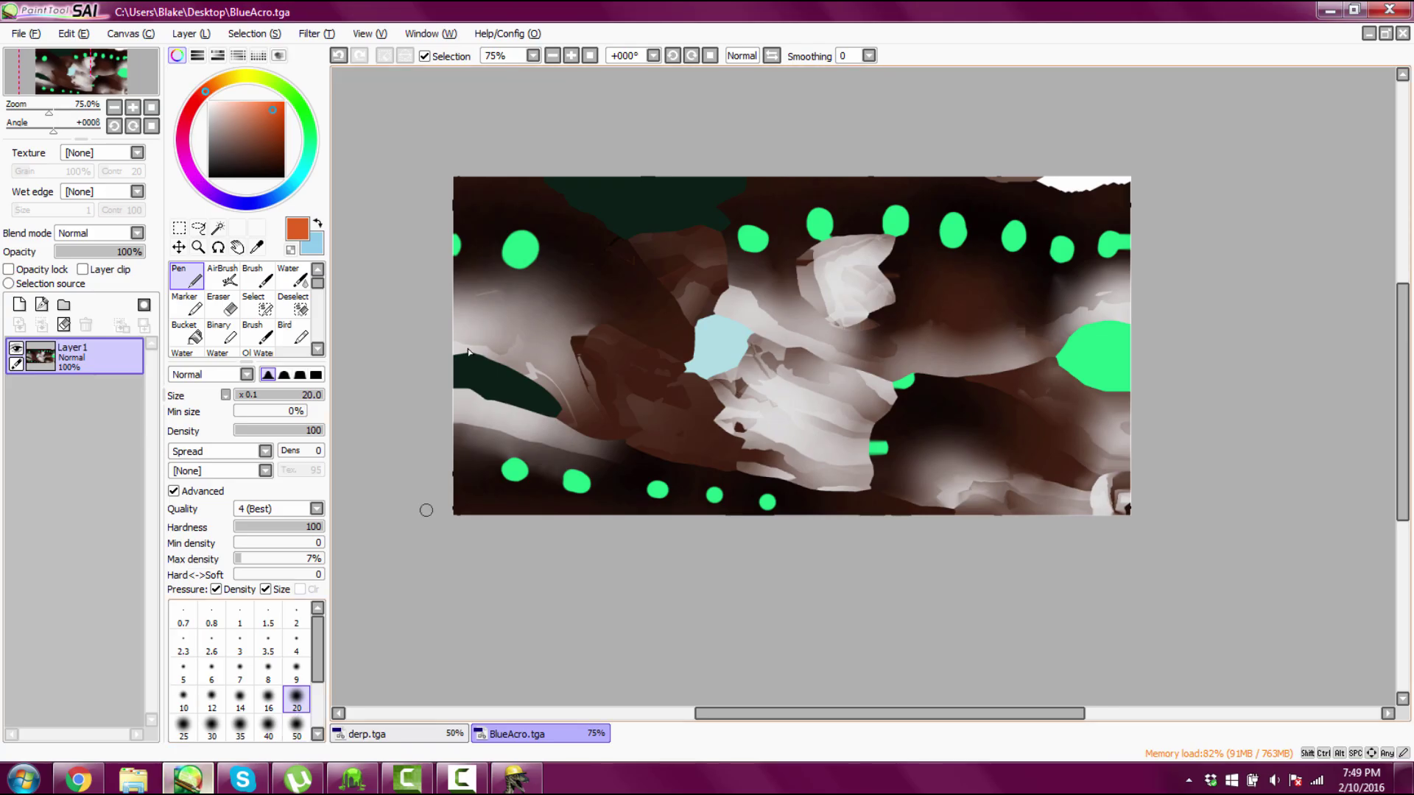
click(188, 779)
key(alt+Tab)
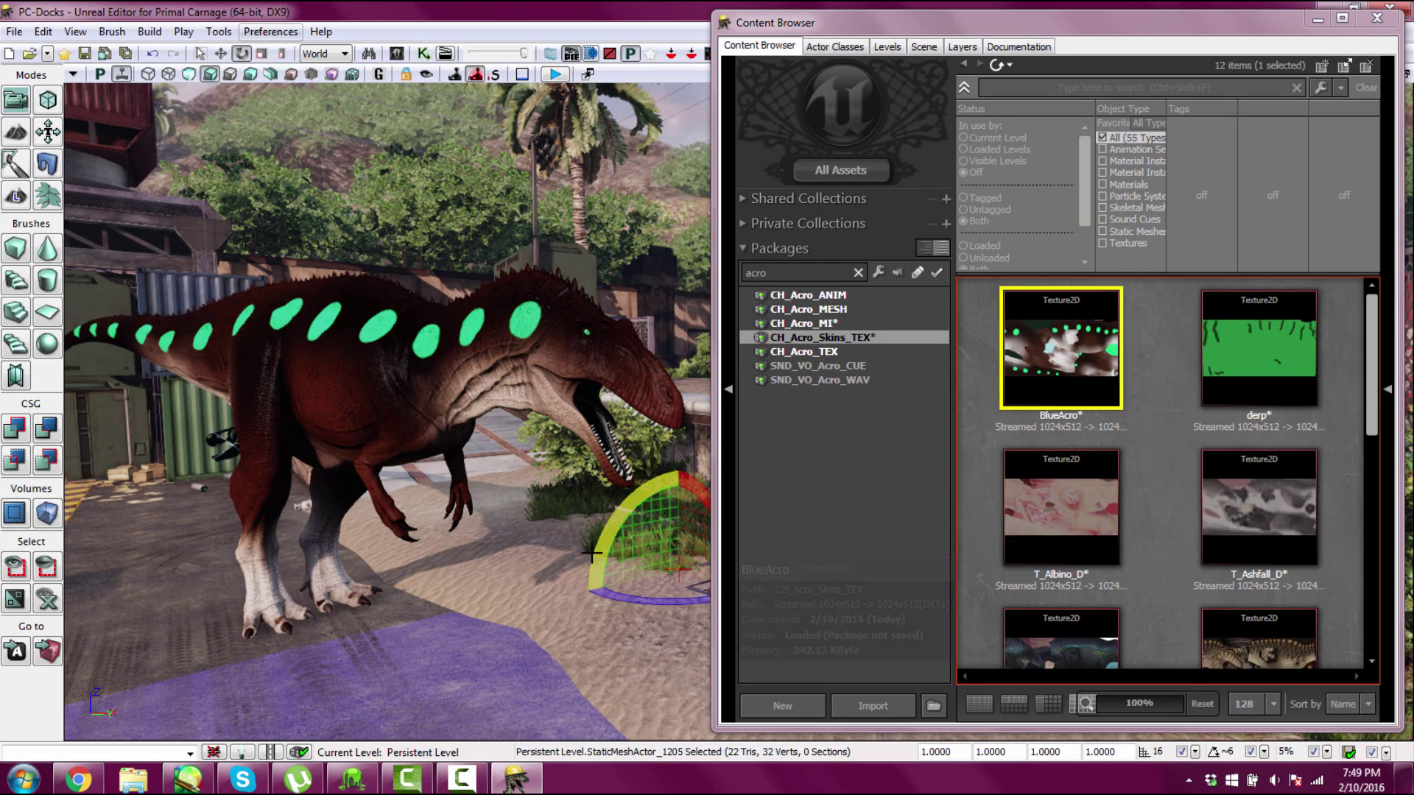
right_drag(491, 522, 662, 519)
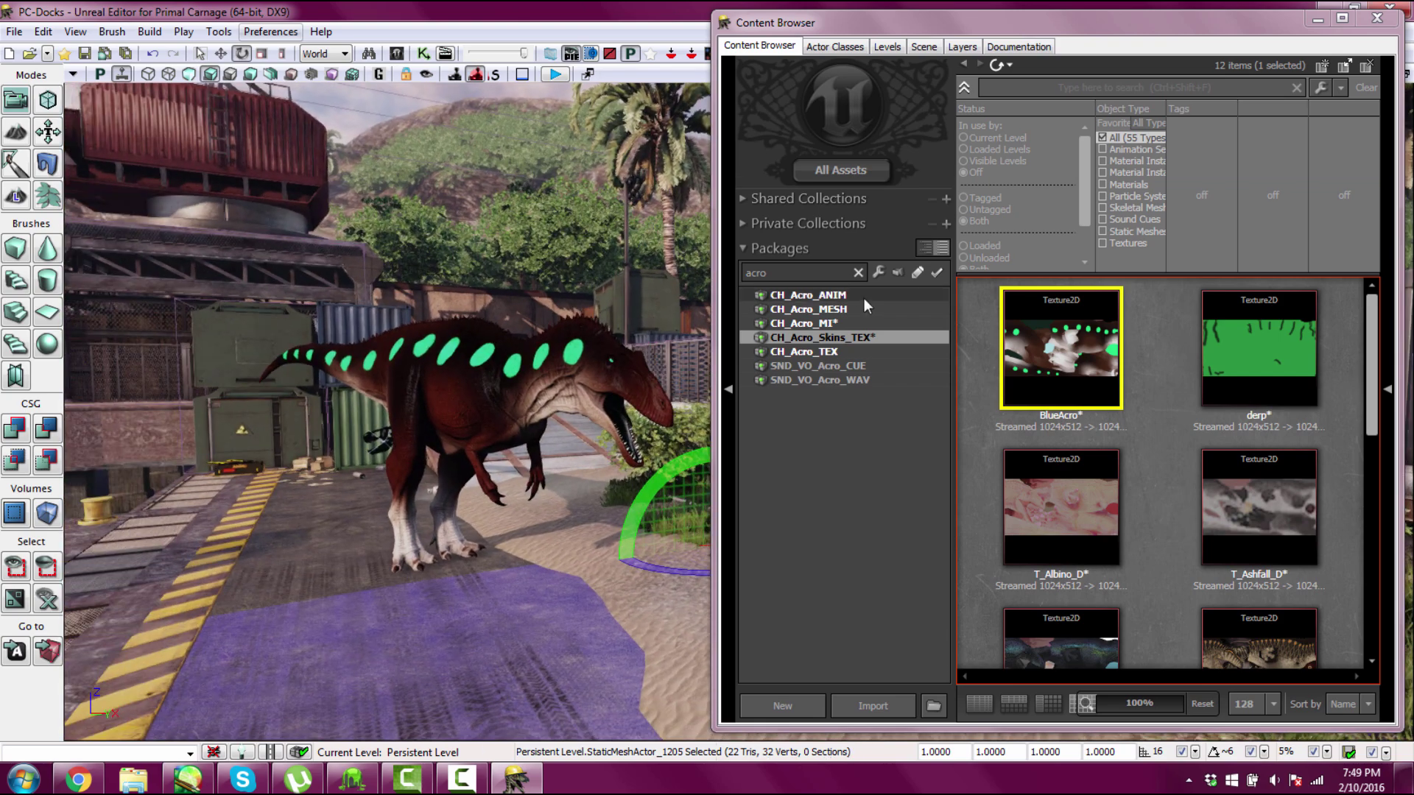
click(821, 323)
click(822, 338)
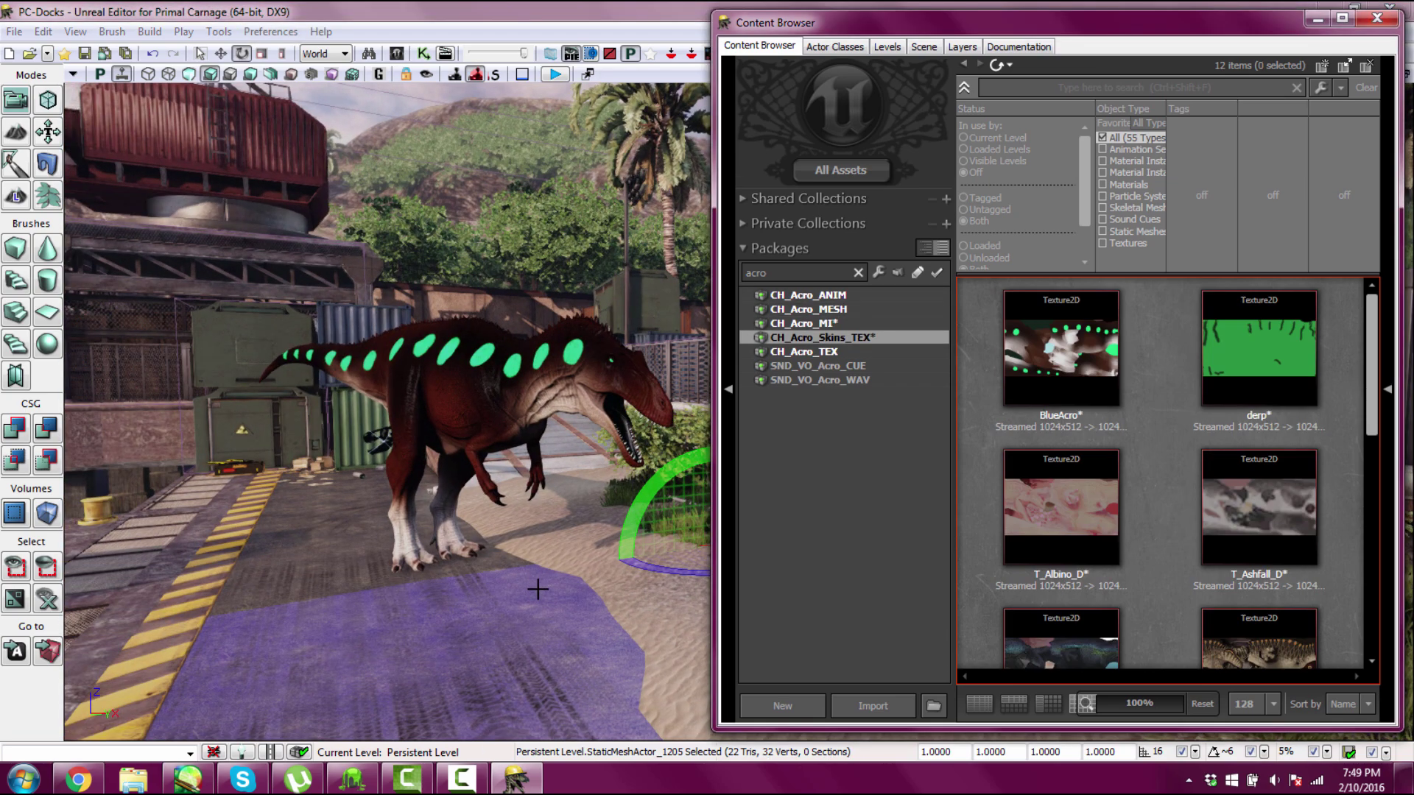
right_drag(537, 587, 595, 593)
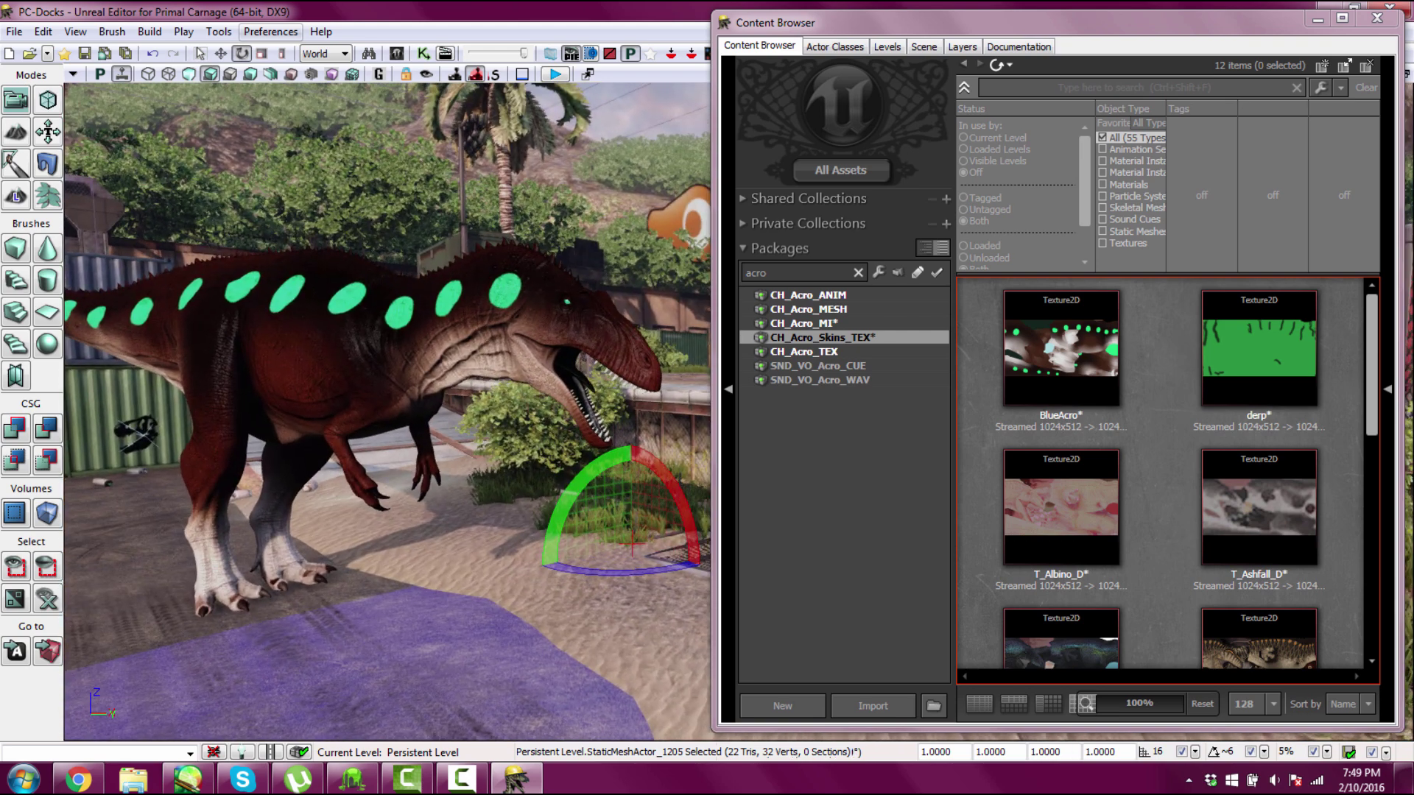
Open the AS_Acro AnimSet from the CH_Acro_ANIM package and frame the whole Acro from the side in its preview.
click(810, 324)
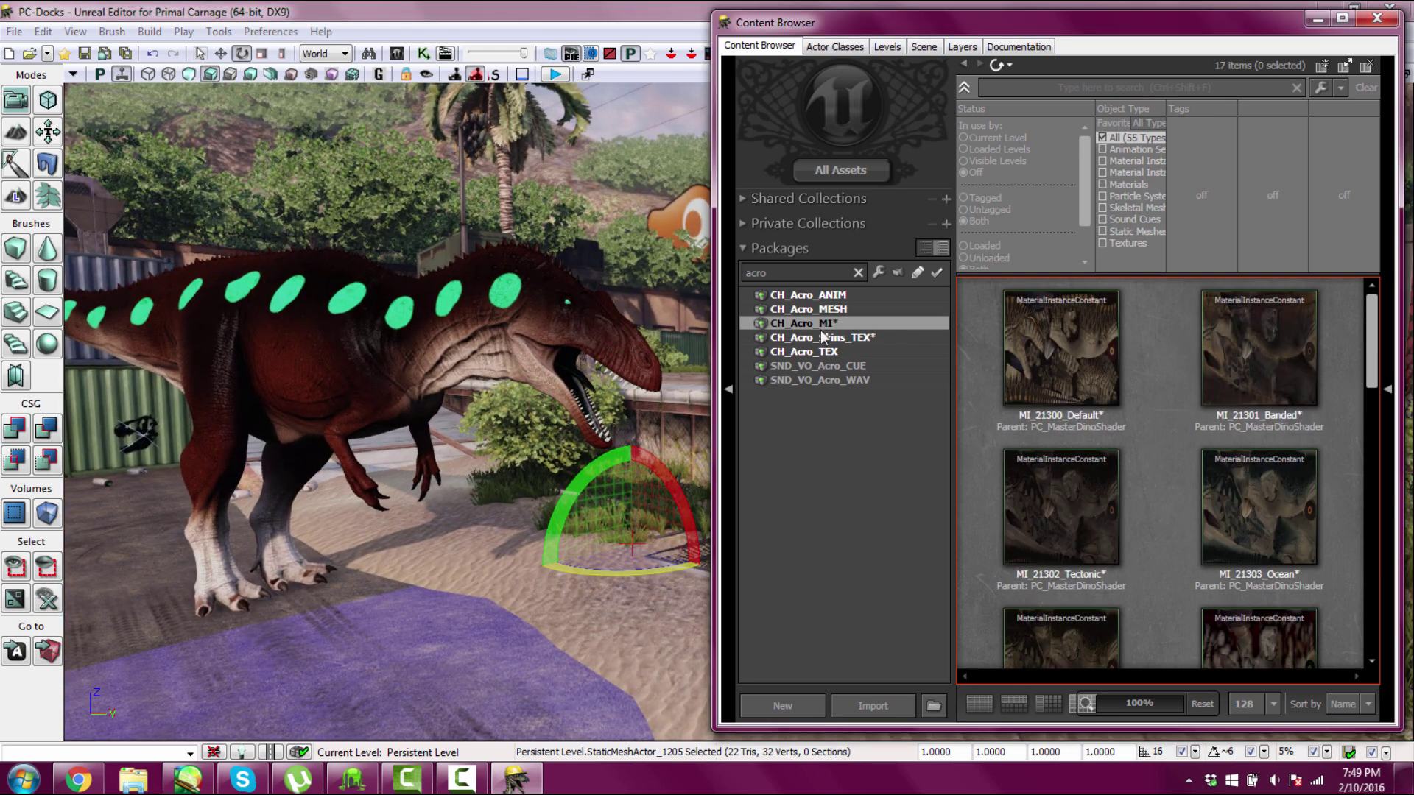
click(807, 295)
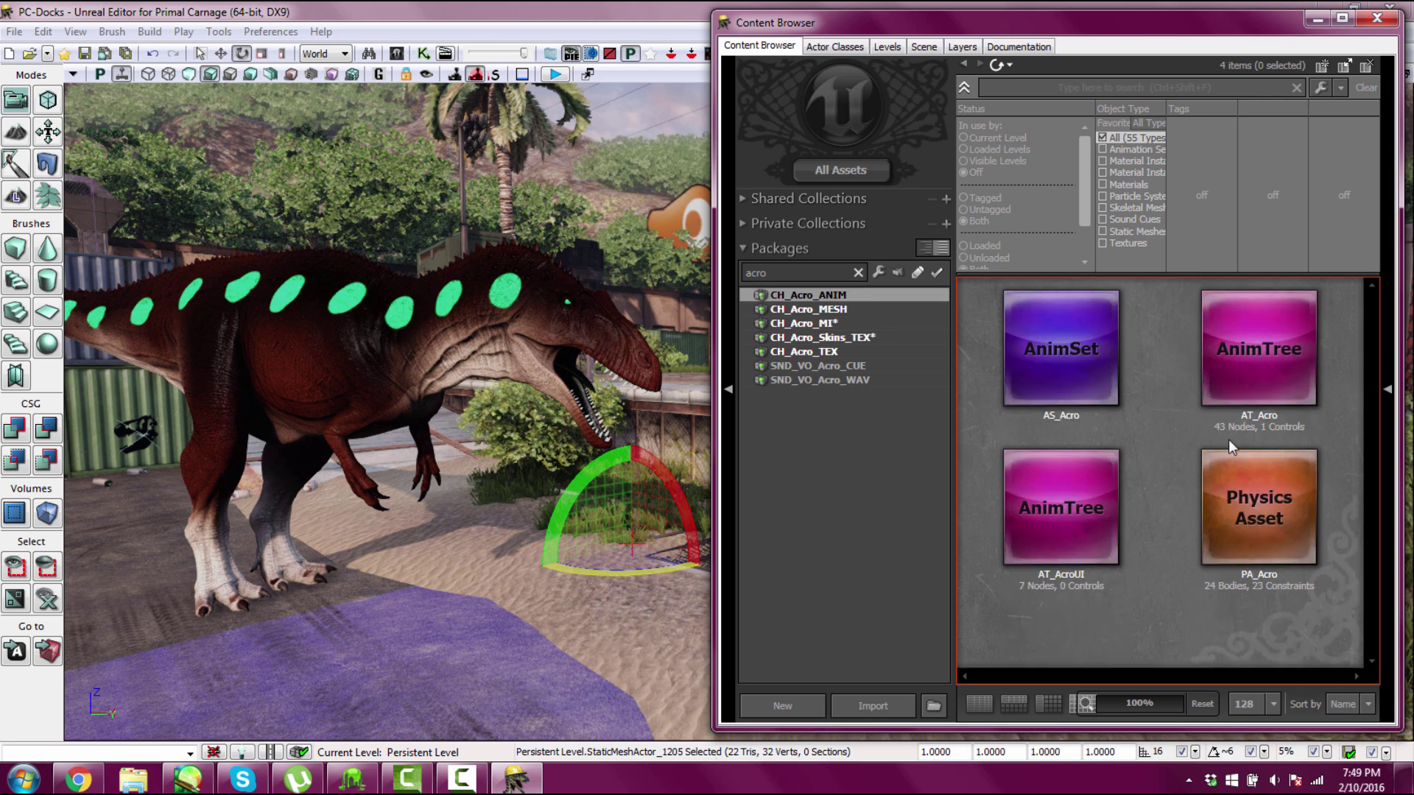
click(1063, 343)
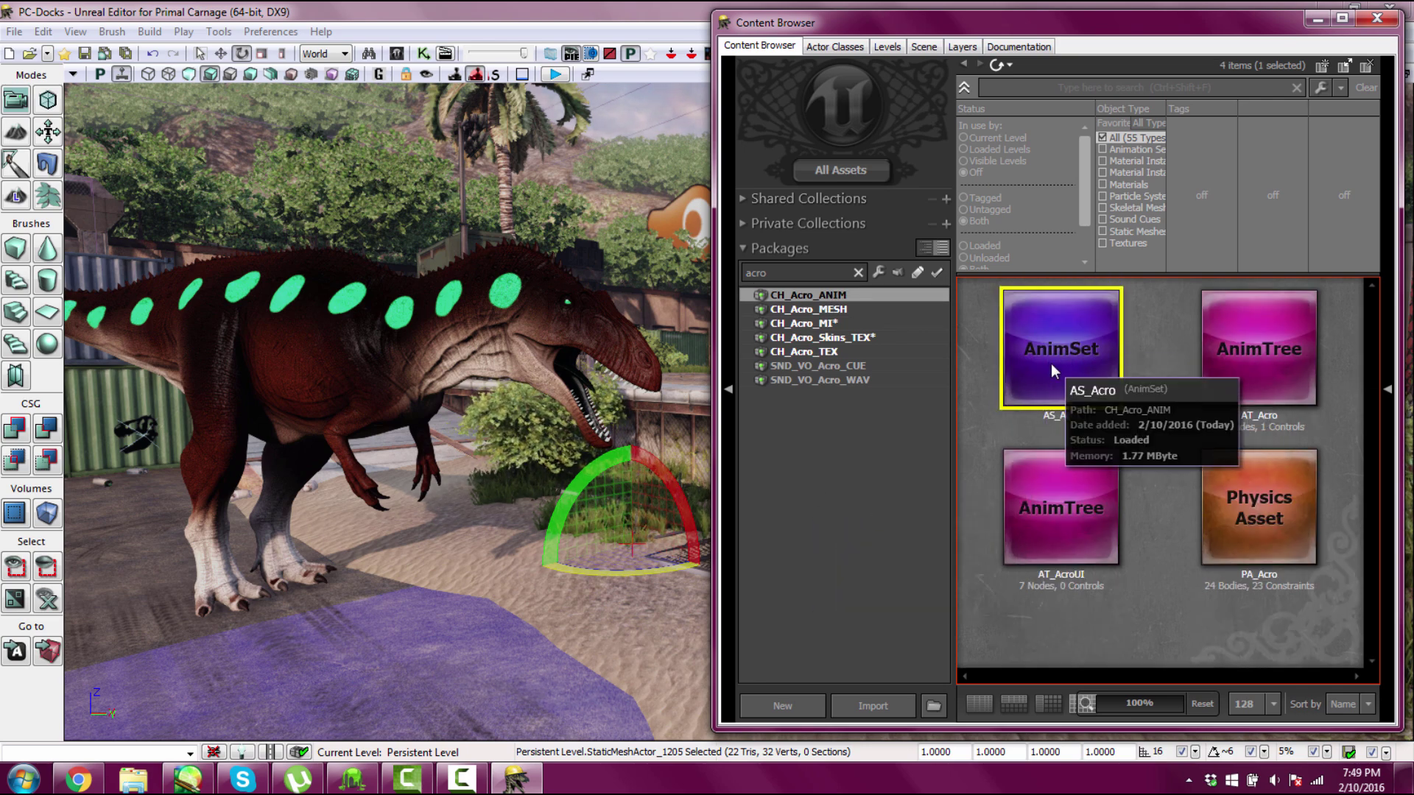
double_click(1049, 364)
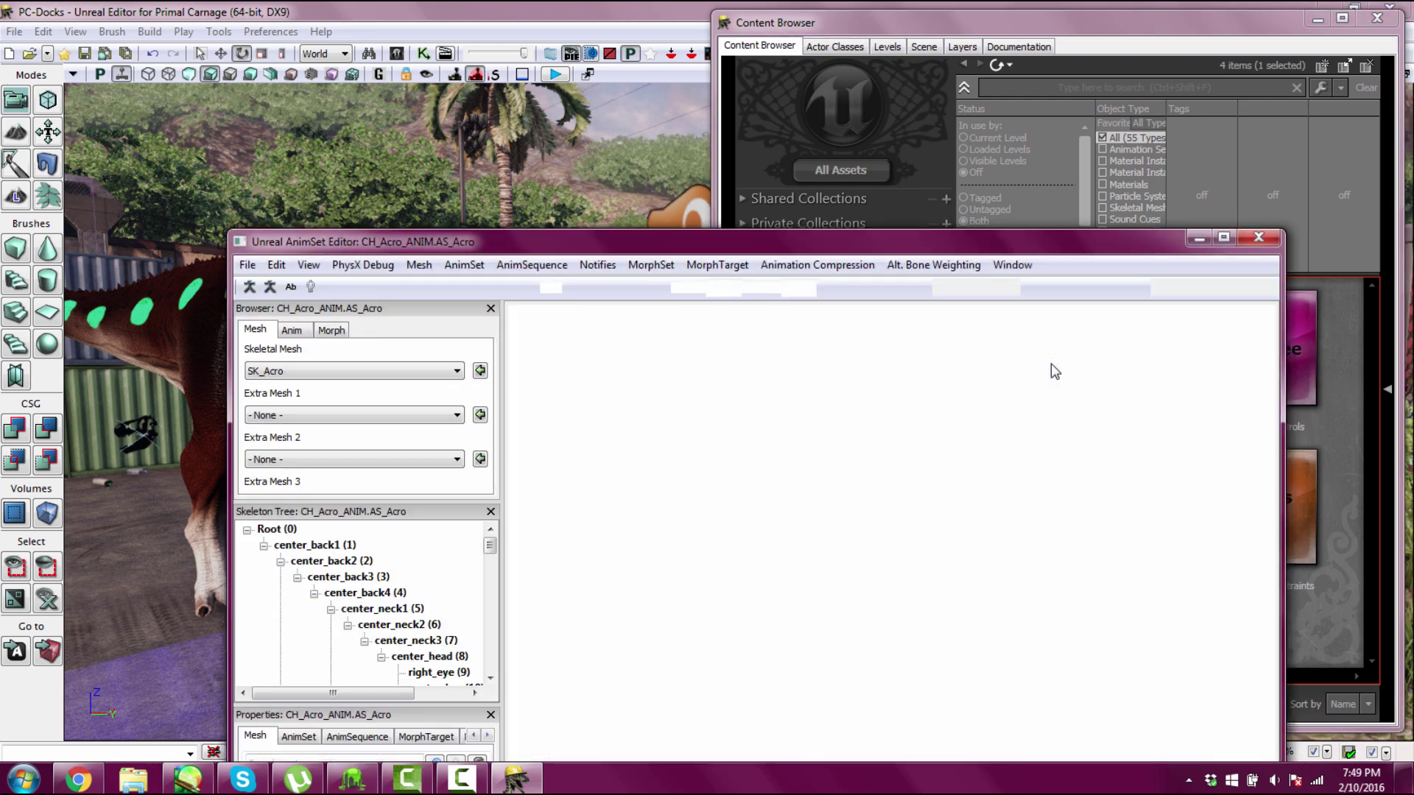
drag(946, 249, 966, 62)
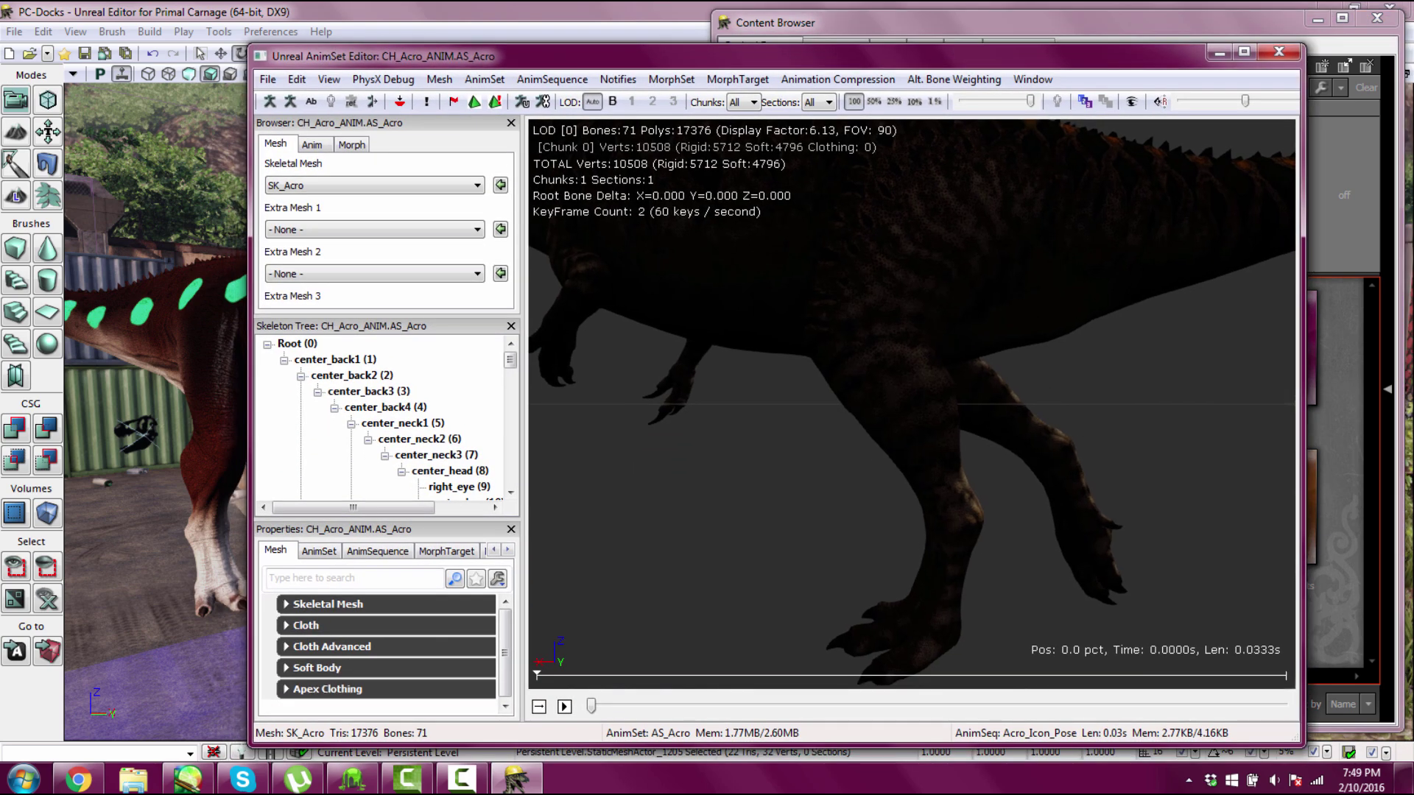
scroll(971, 489, down, 5)
drag(843, 534, 618, 540)
right_drag(748, 353, 747, 148)
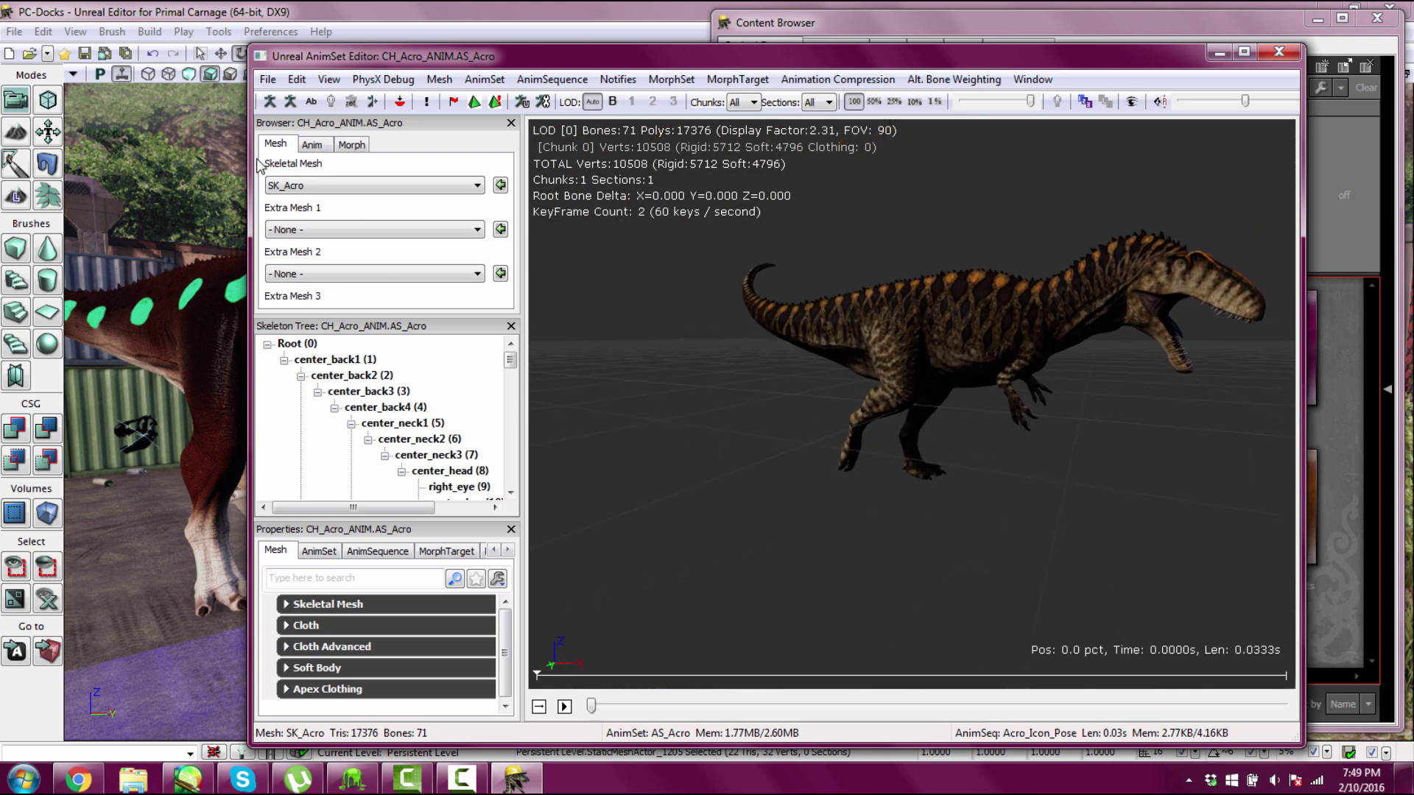
Preview the tranq_moveF animation sequence of the AS_Acro AnimSet on the Acro mesh.
click(312, 146)
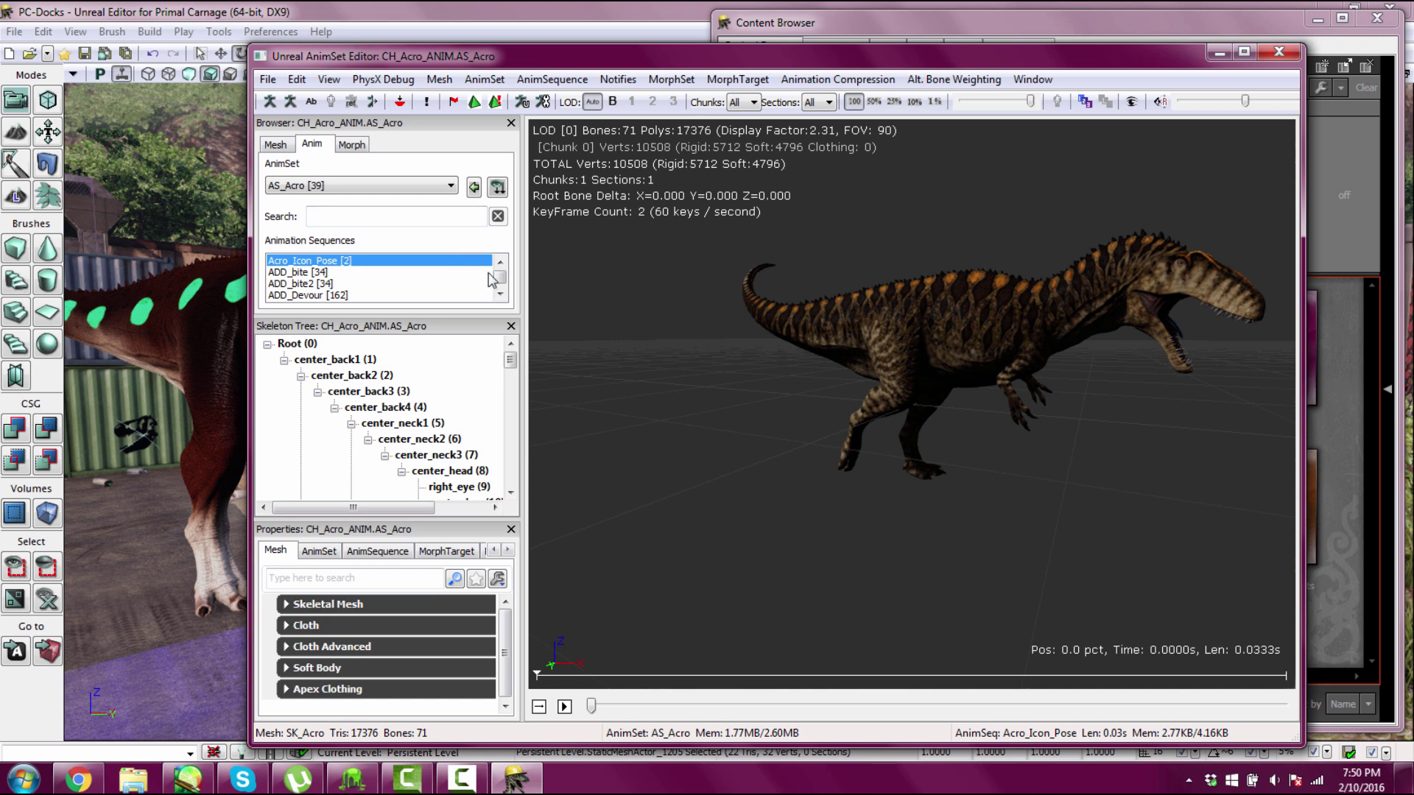
drag(498, 283, 498, 291)
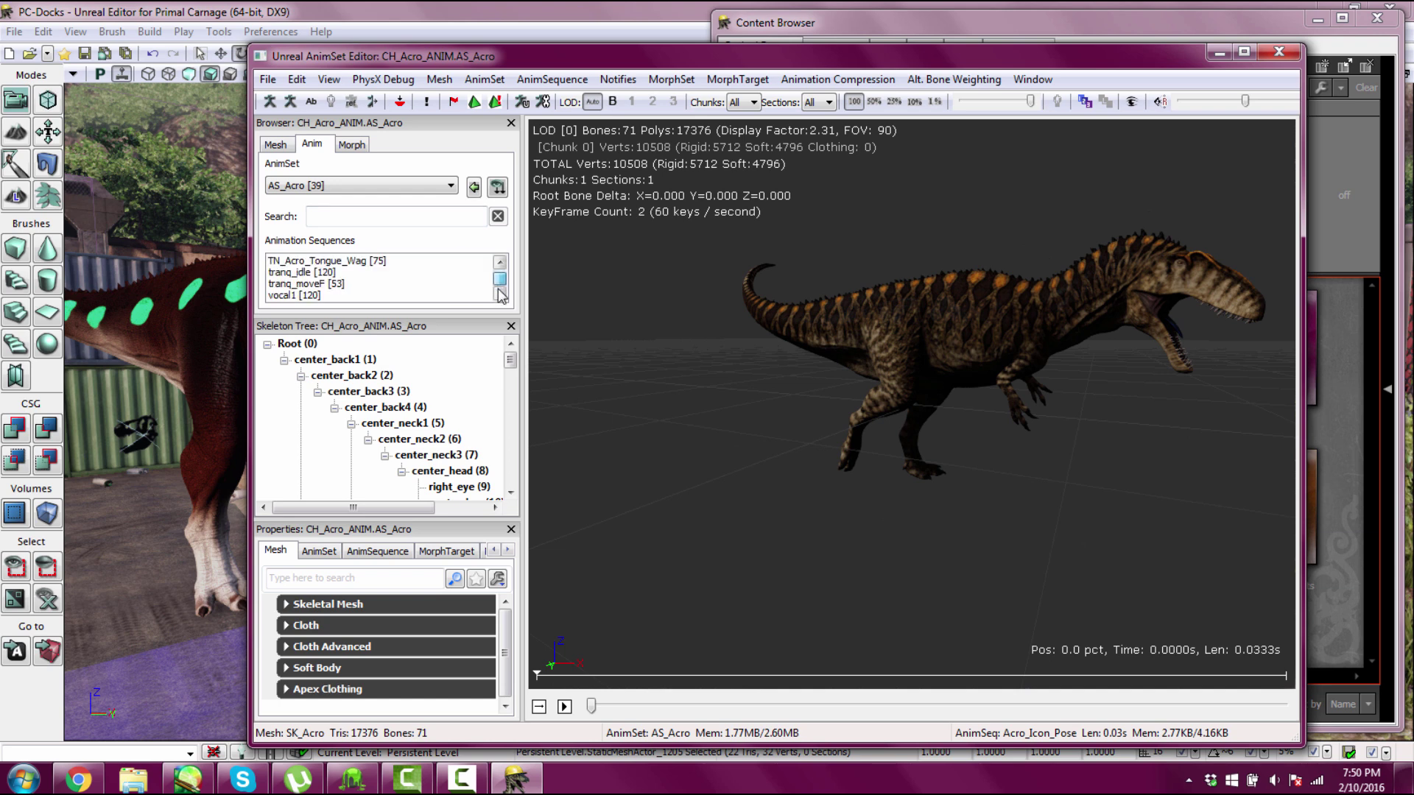
click(311, 286)
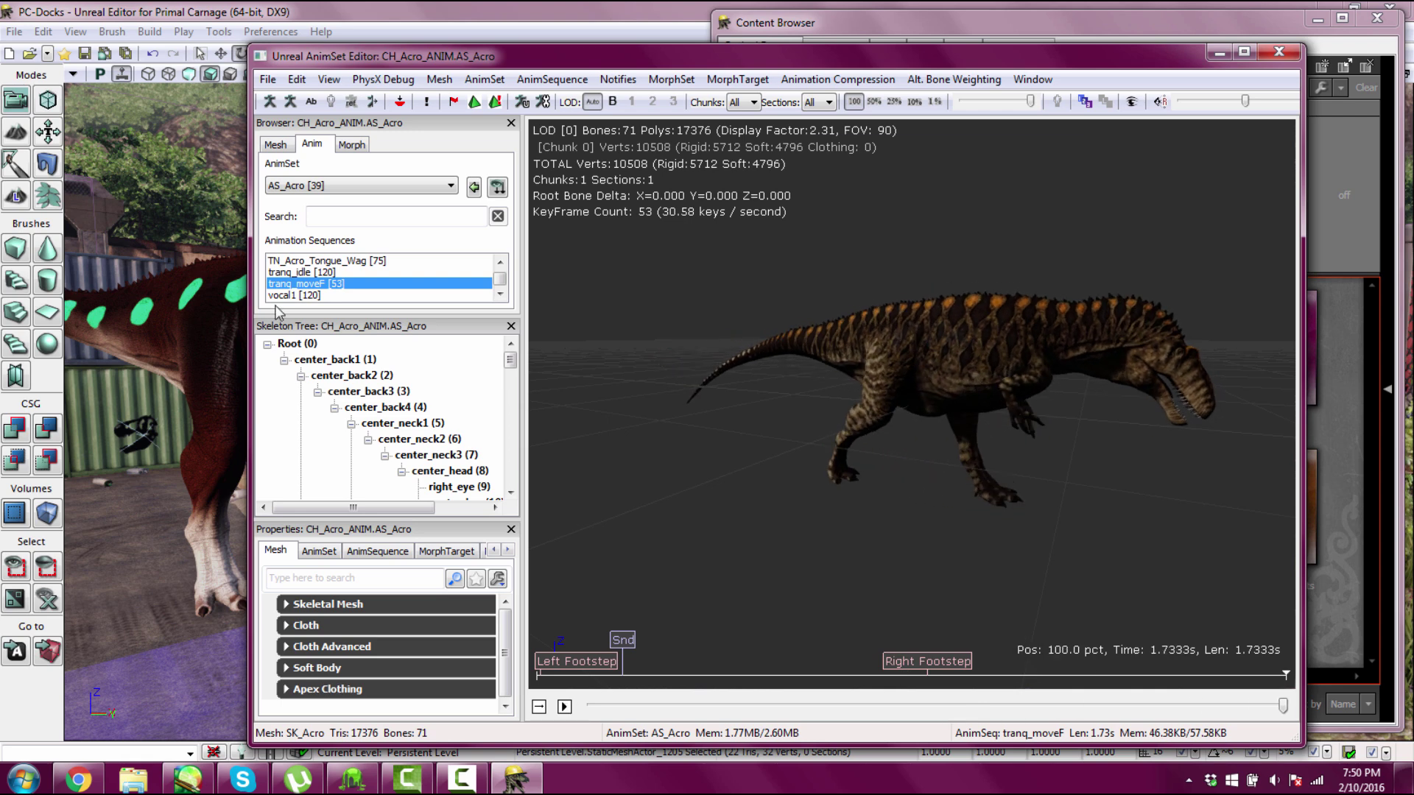
Preview the TN_Acro_Tongue_Wag animation sequence on the Acro mesh.
click(310, 260)
click(564, 706)
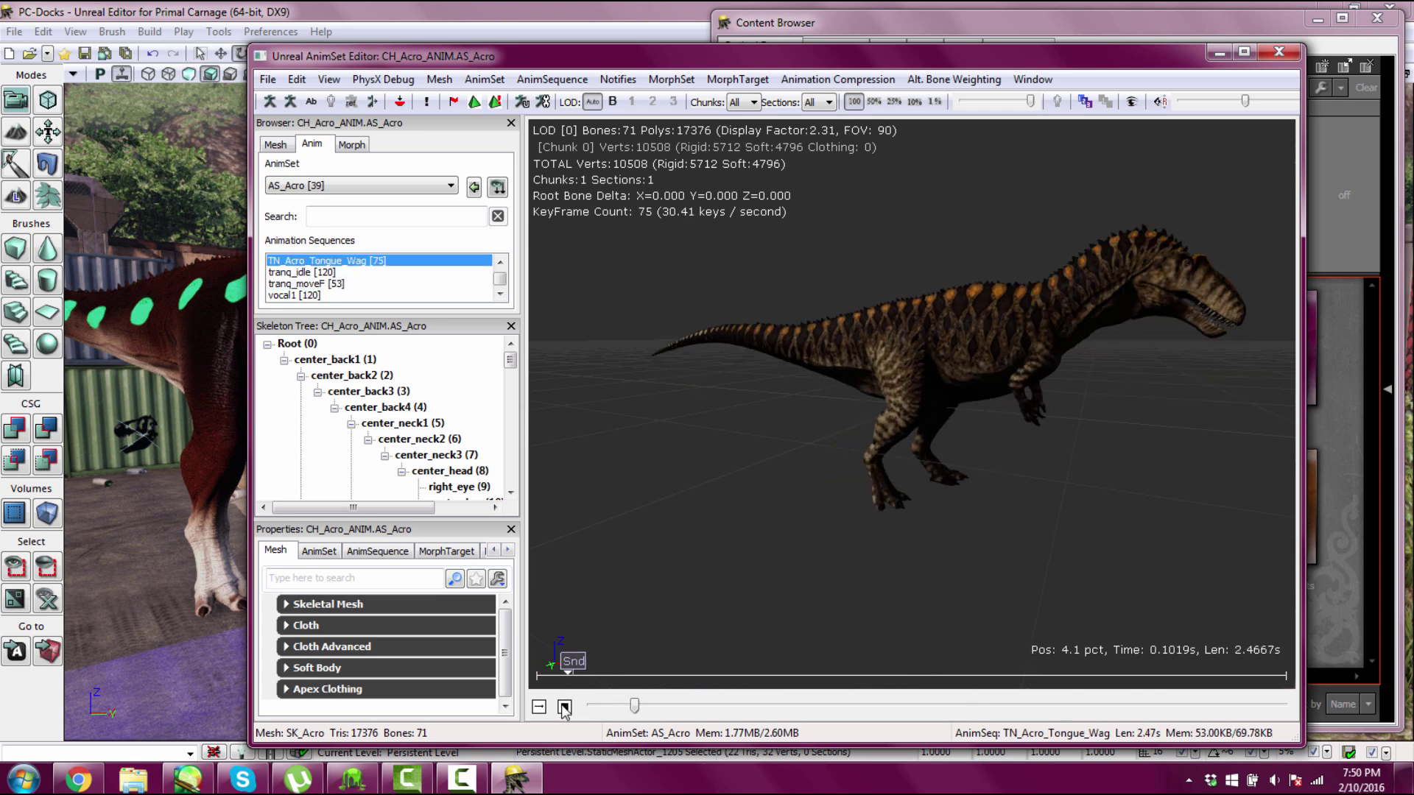
click(564, 707)
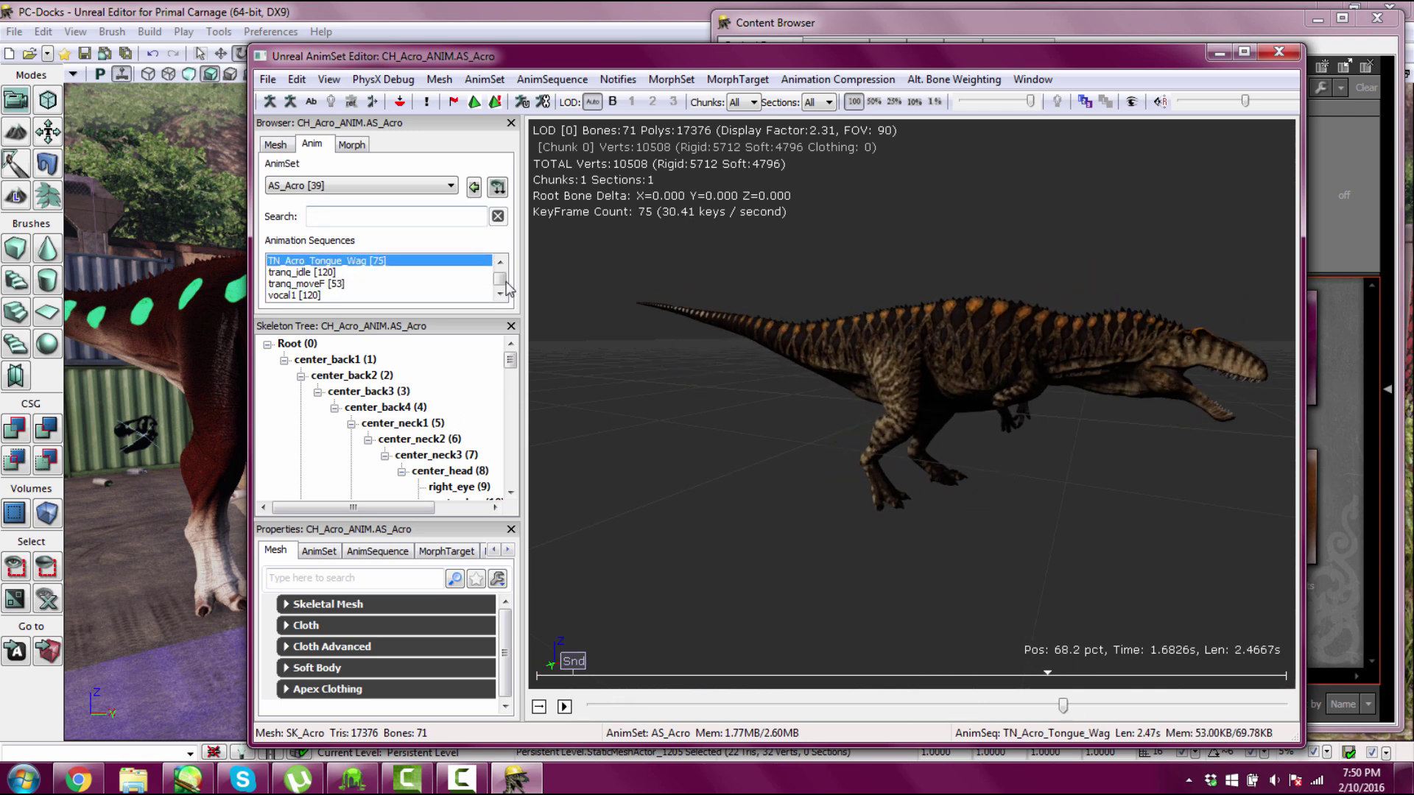
Copy the name of the ADD_bite sequence to the clipboard and put the AnimSet Editor away.
scroll(508, 278, up, 10)
click(324, 273)
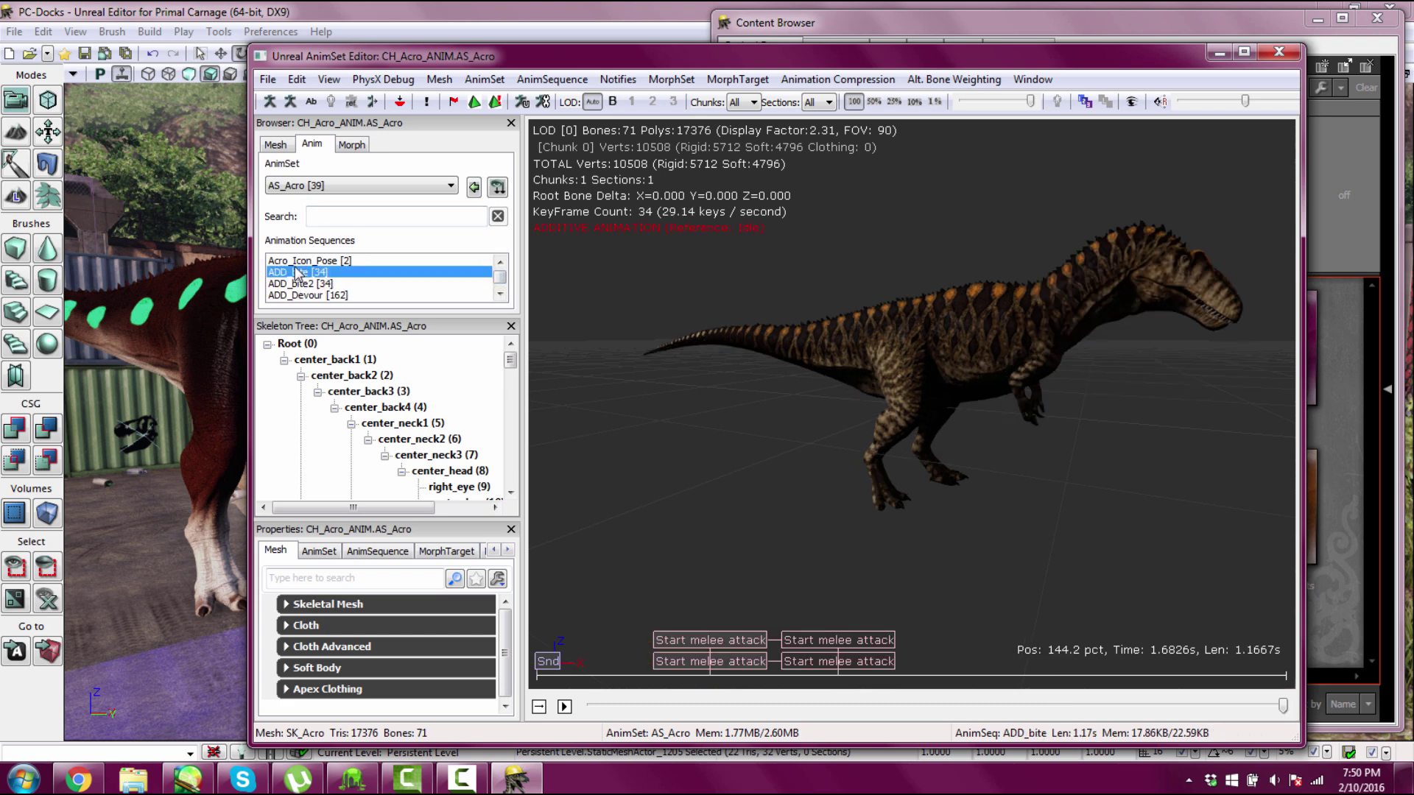
right_click(309, 277)
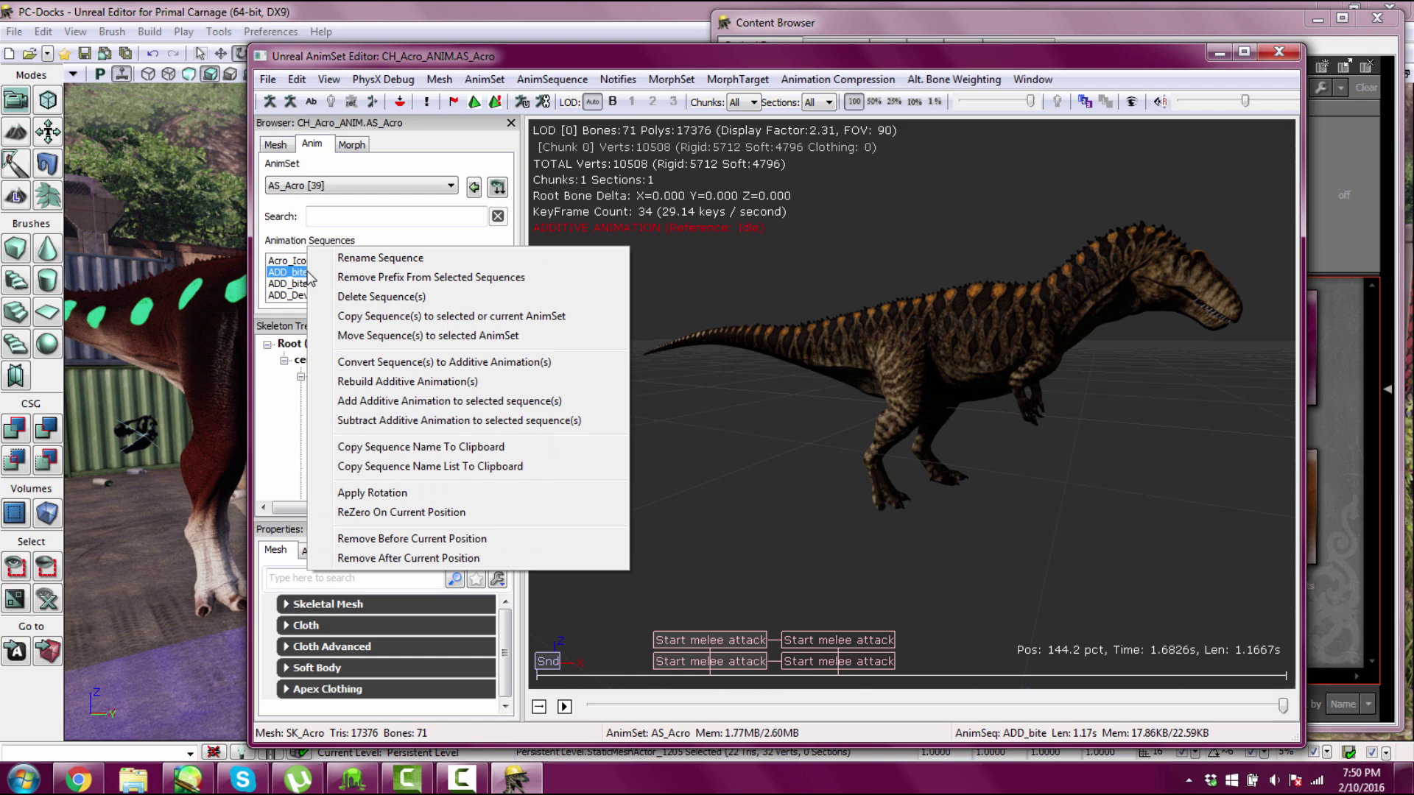
click(386, 447)
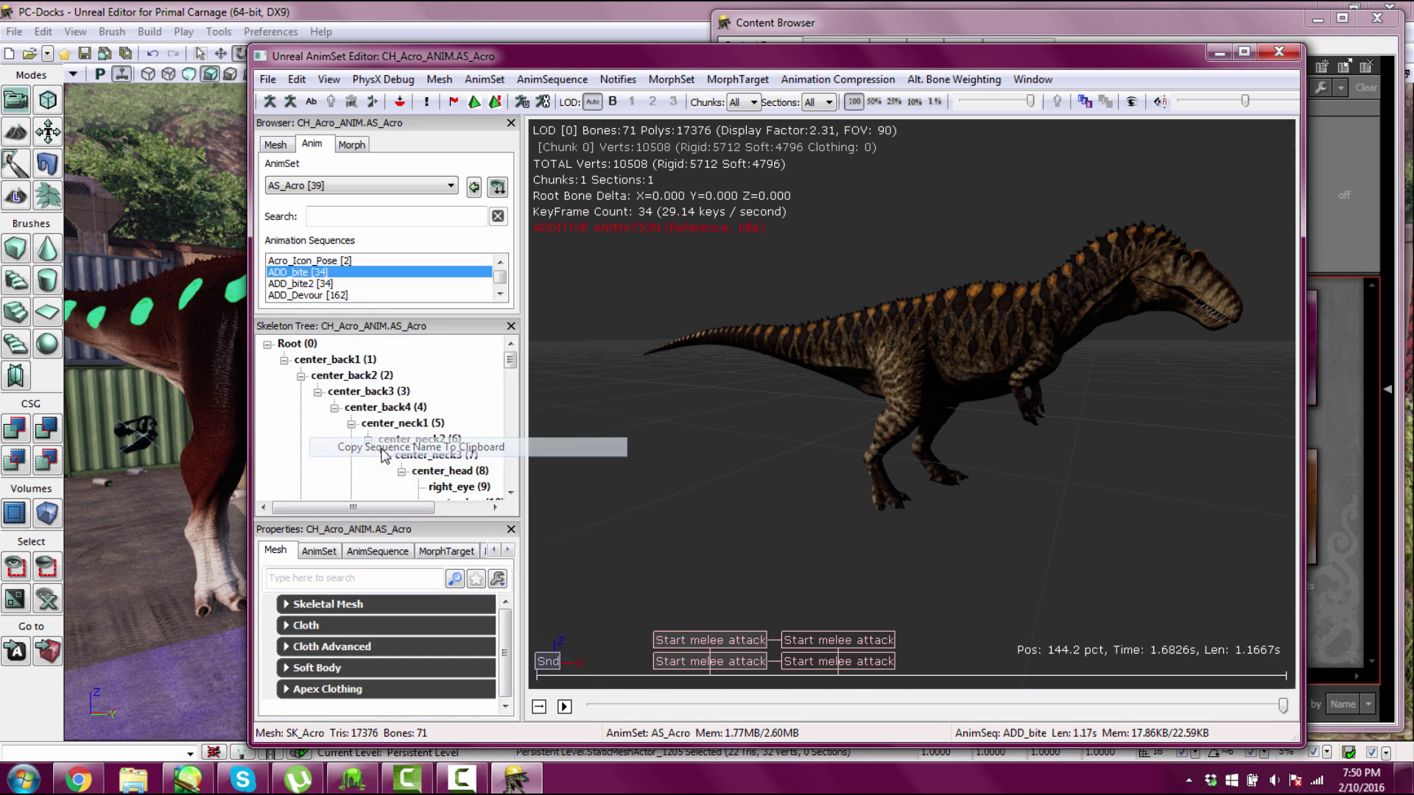
click(1216, 55)
Open the properties of the Acro skeletal mesh actor in the level and filter them by "anim".
click(350, 313)
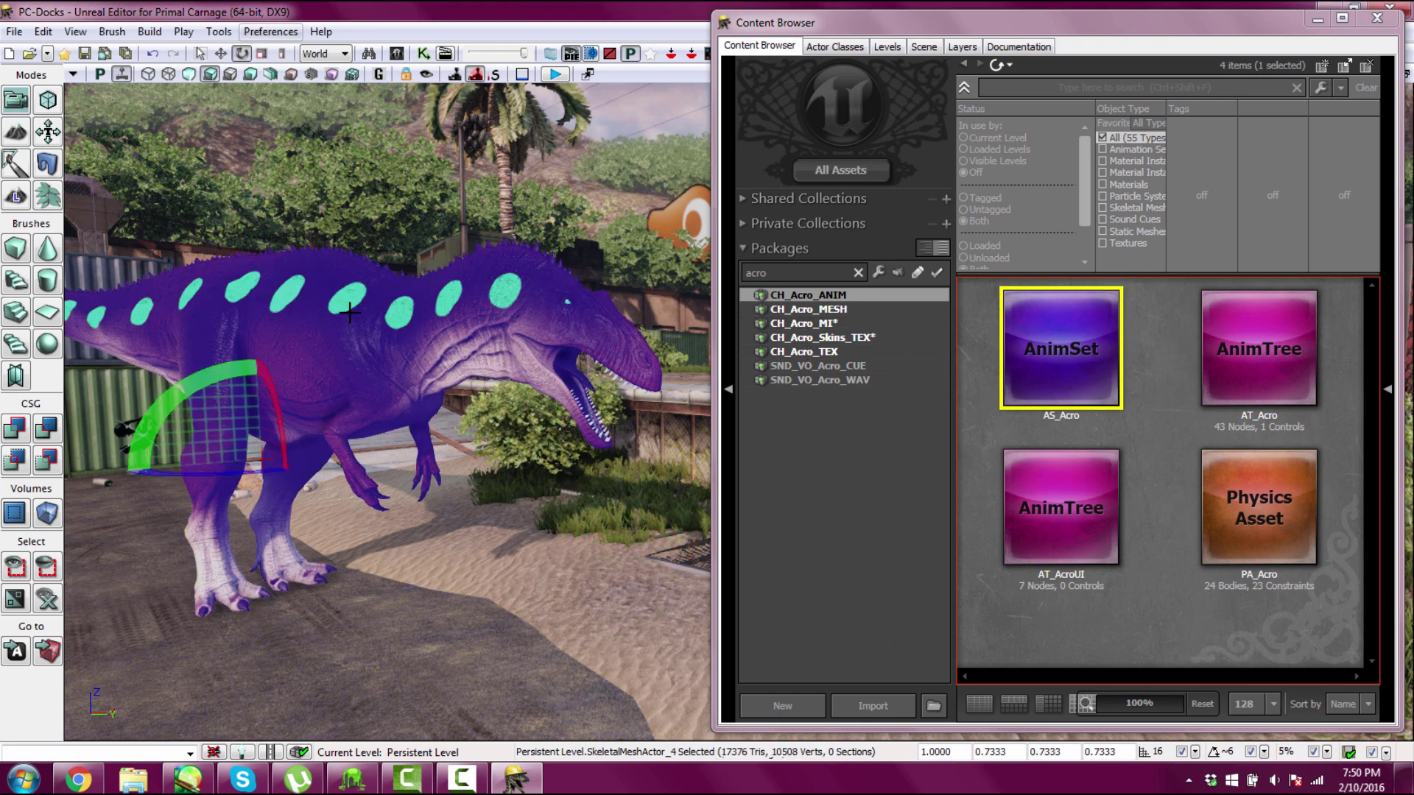
click(485, 520)
click(397, 353)
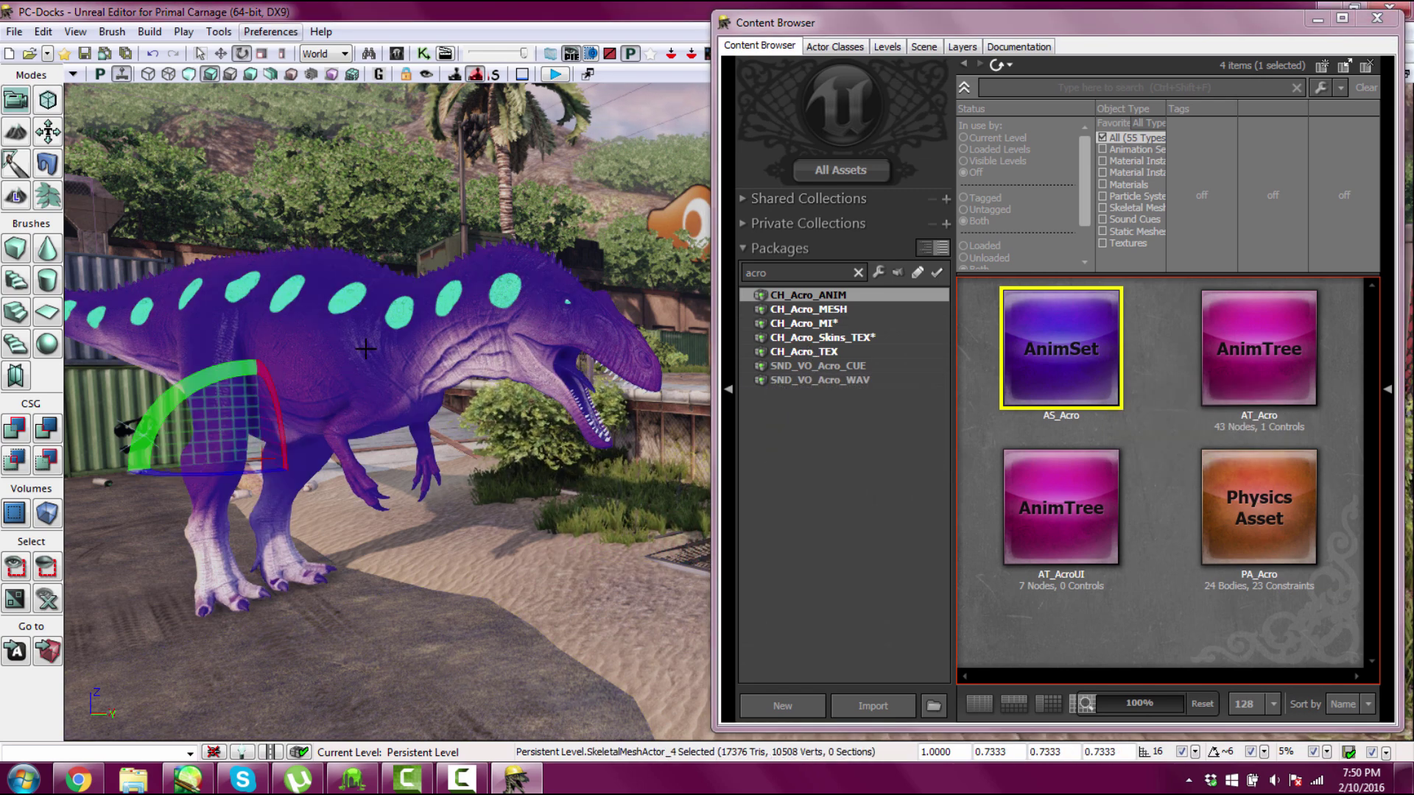
double_click(366, 349)
drag(273, 77, 856, 62)
drag(1063, 215, 1076, 150)
click(812, 90)
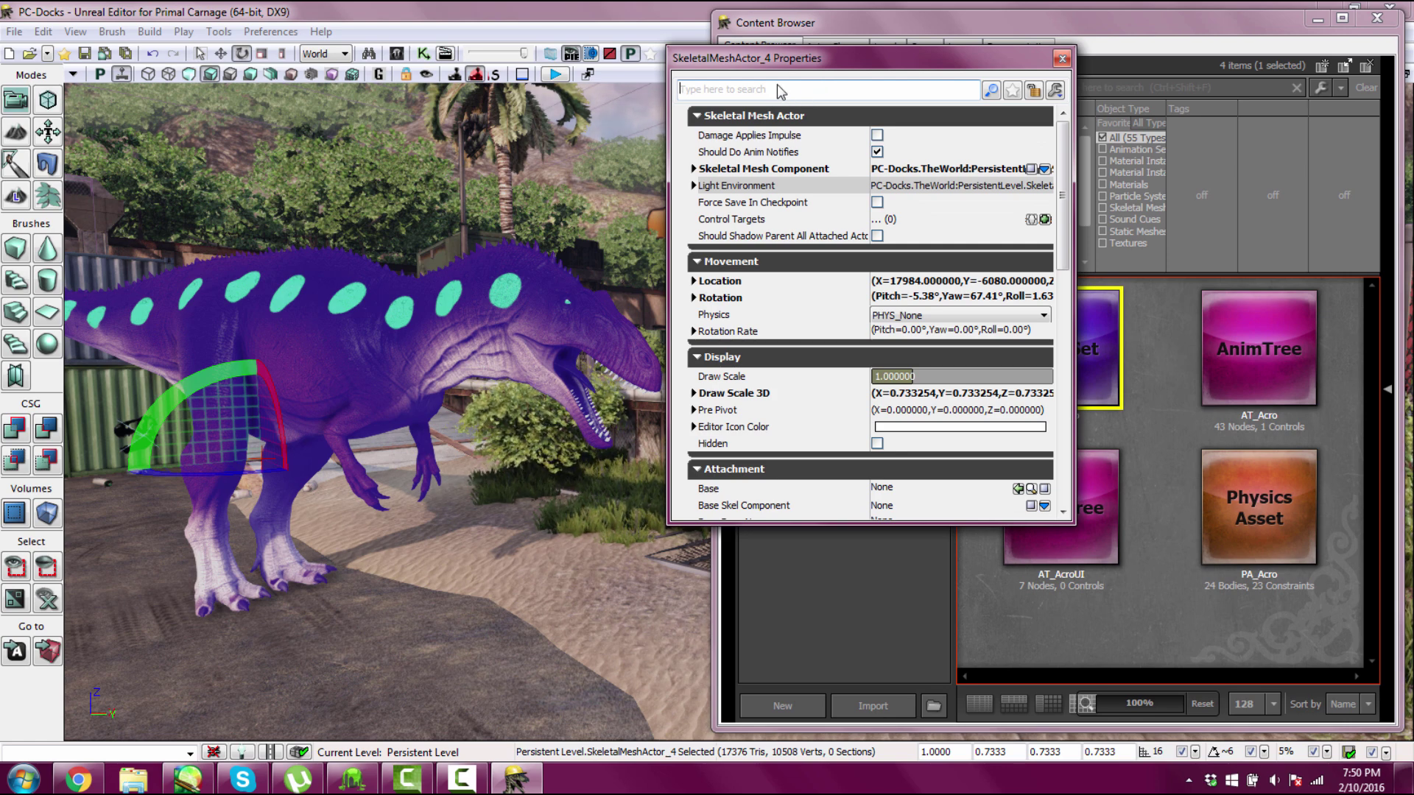
text(anim)
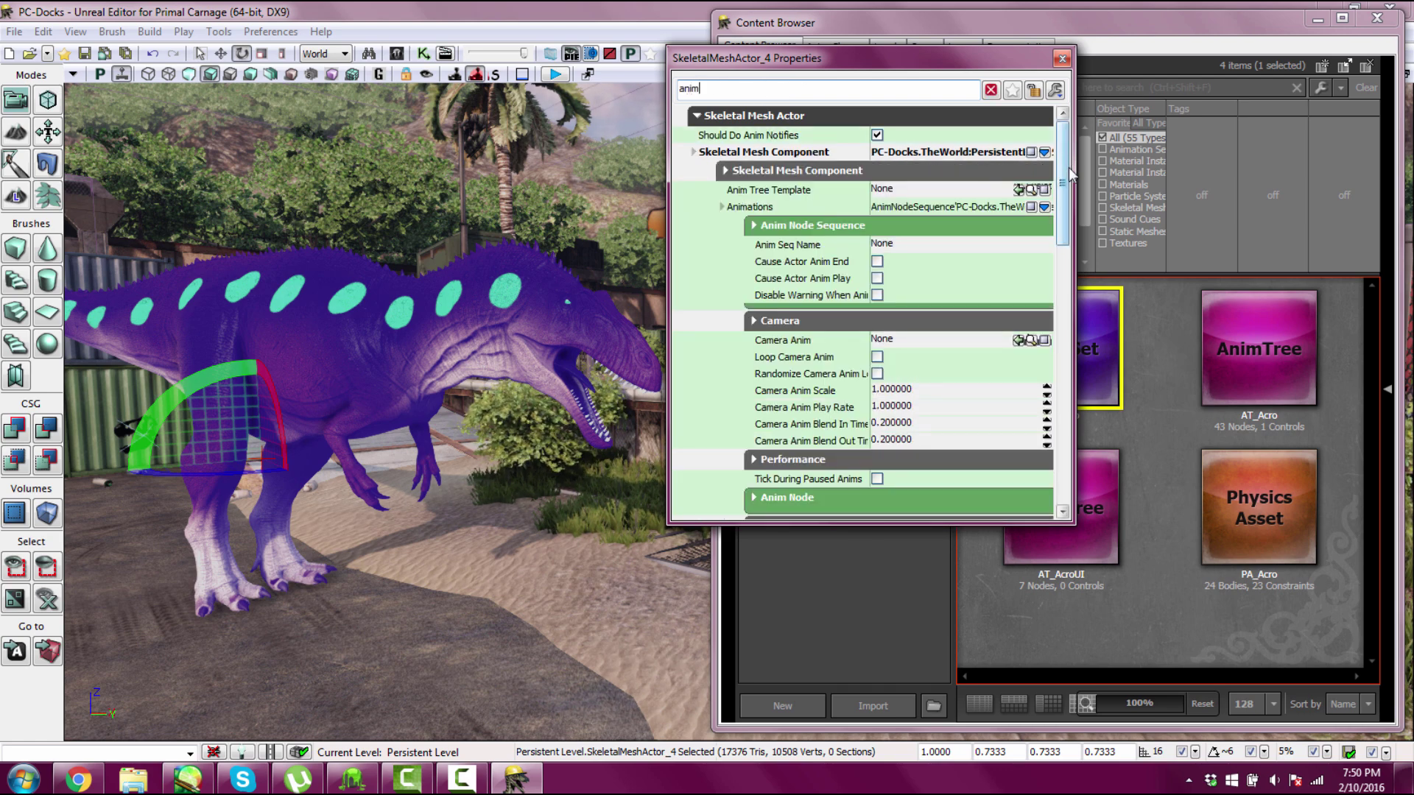
Add an Anim Sets entry to the Acro's skeletal mesh component and assign the AS_Acro AnimSet to it.
drag(1066, 181, 1068, 213)
drag(962, 60, 662, 62)
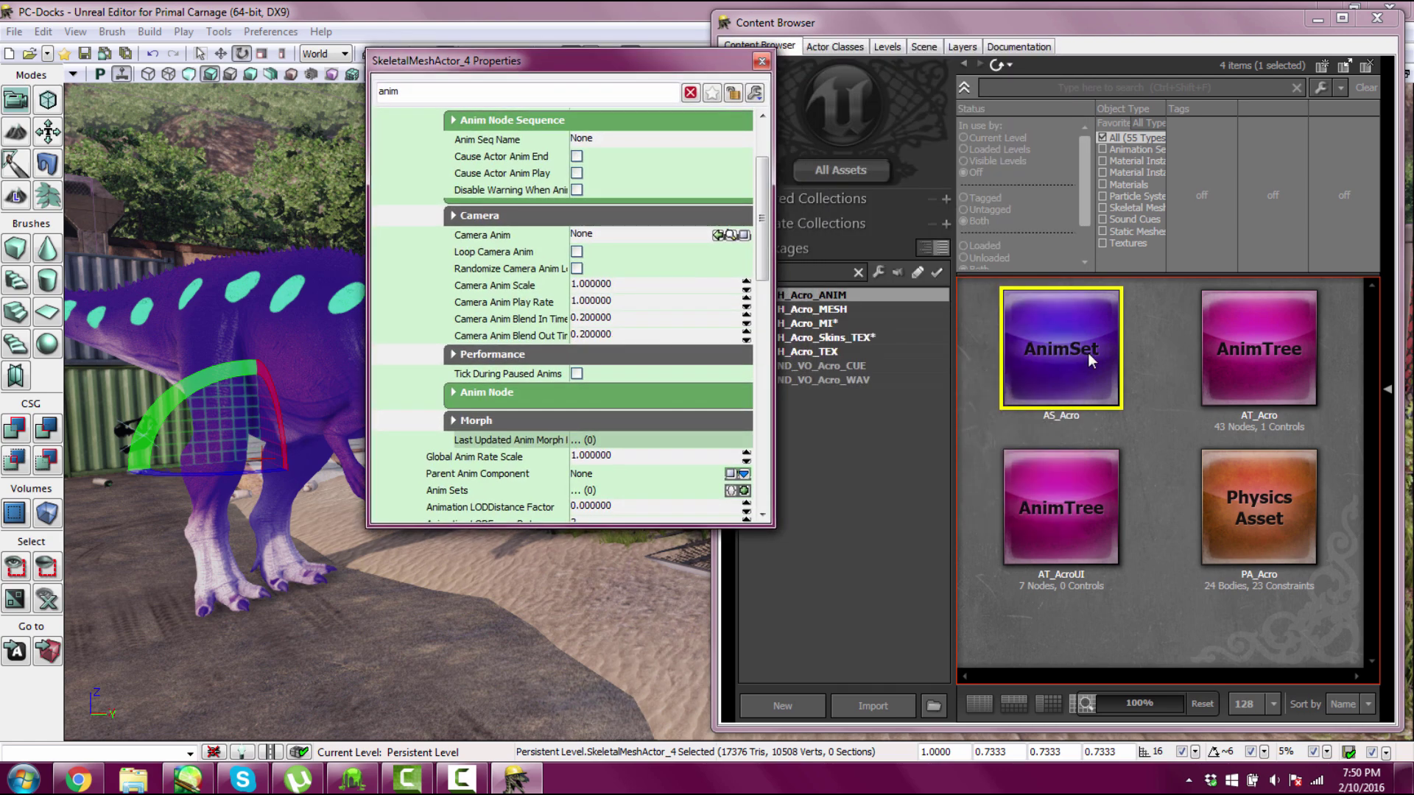
click(1088, 352)
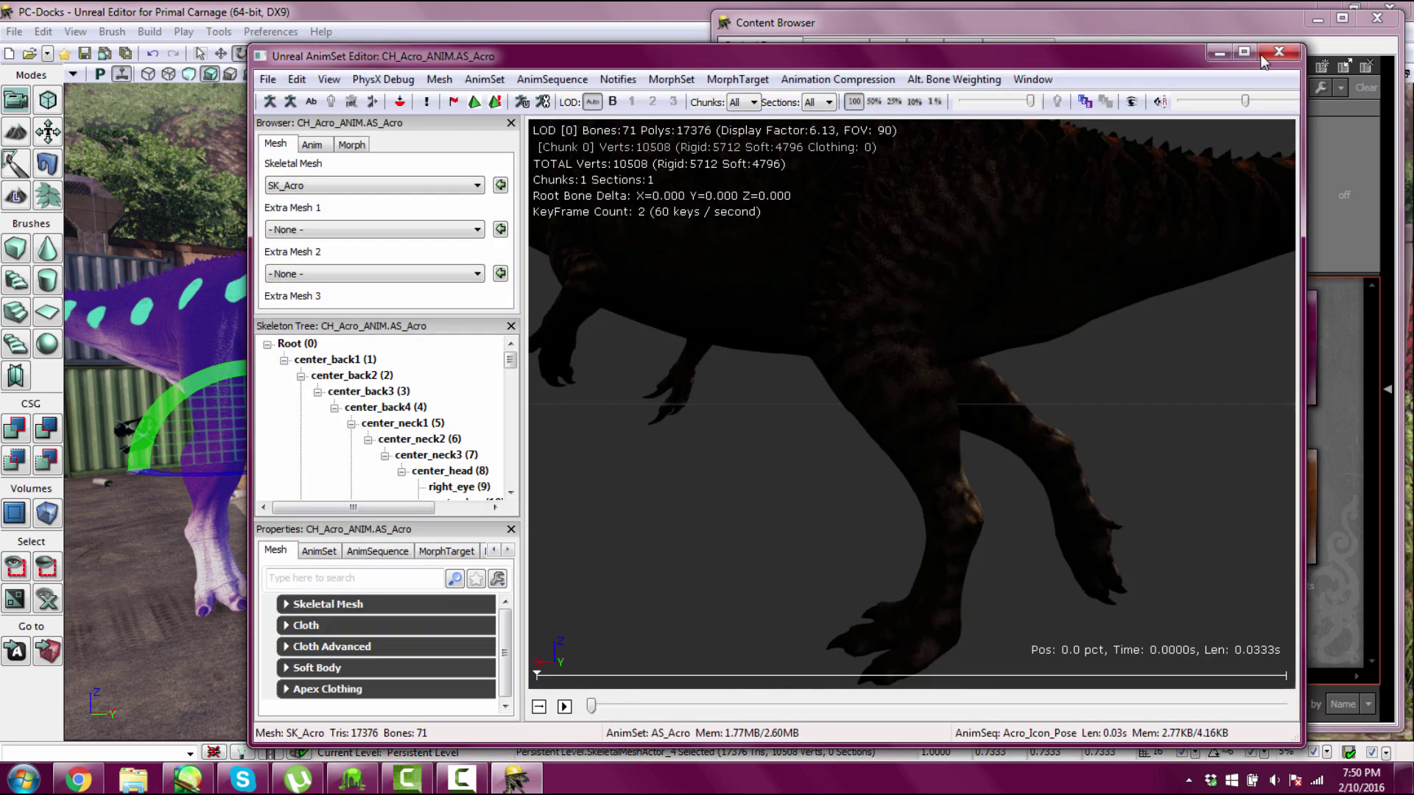
click(1267, 55)
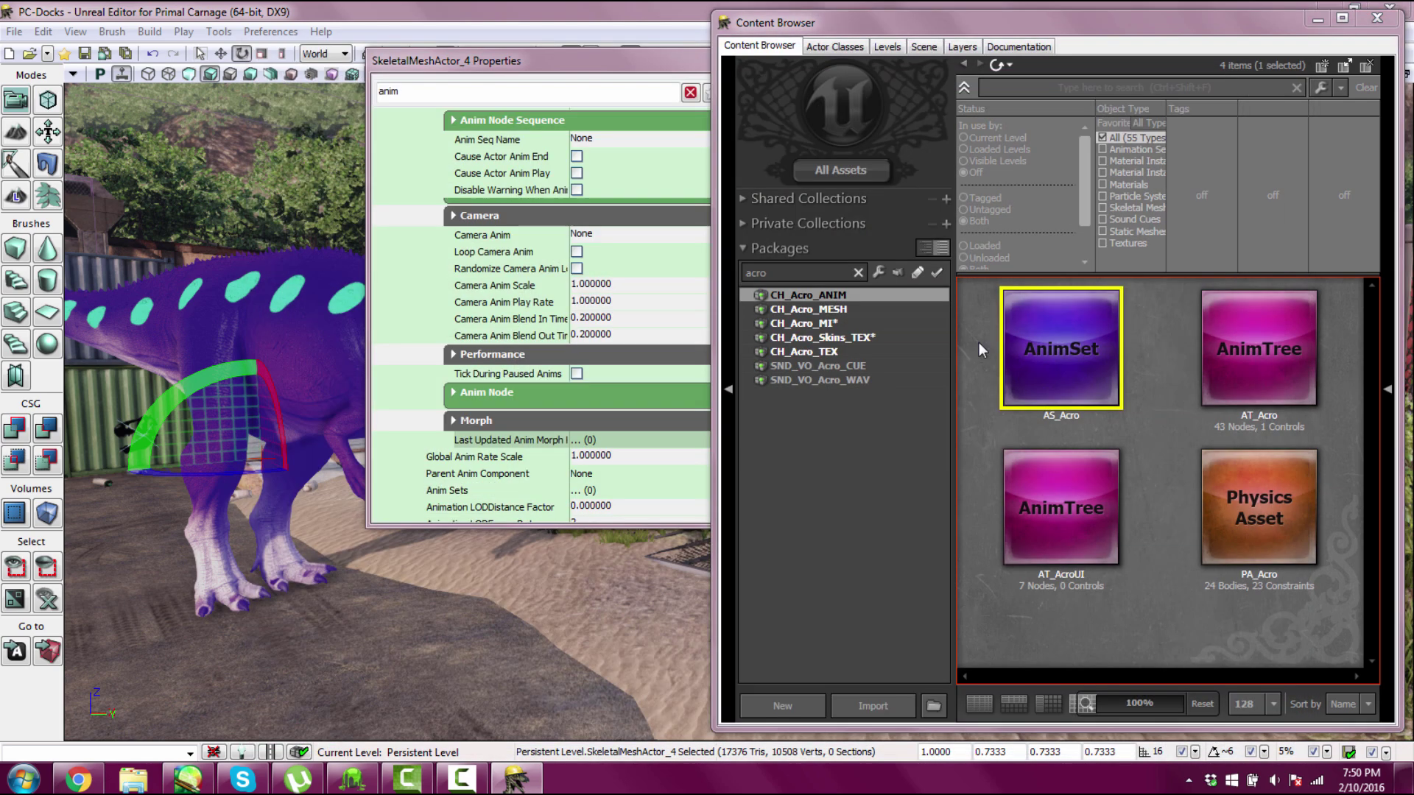
click(574, 61)
drag(762, 229, 765, 471)
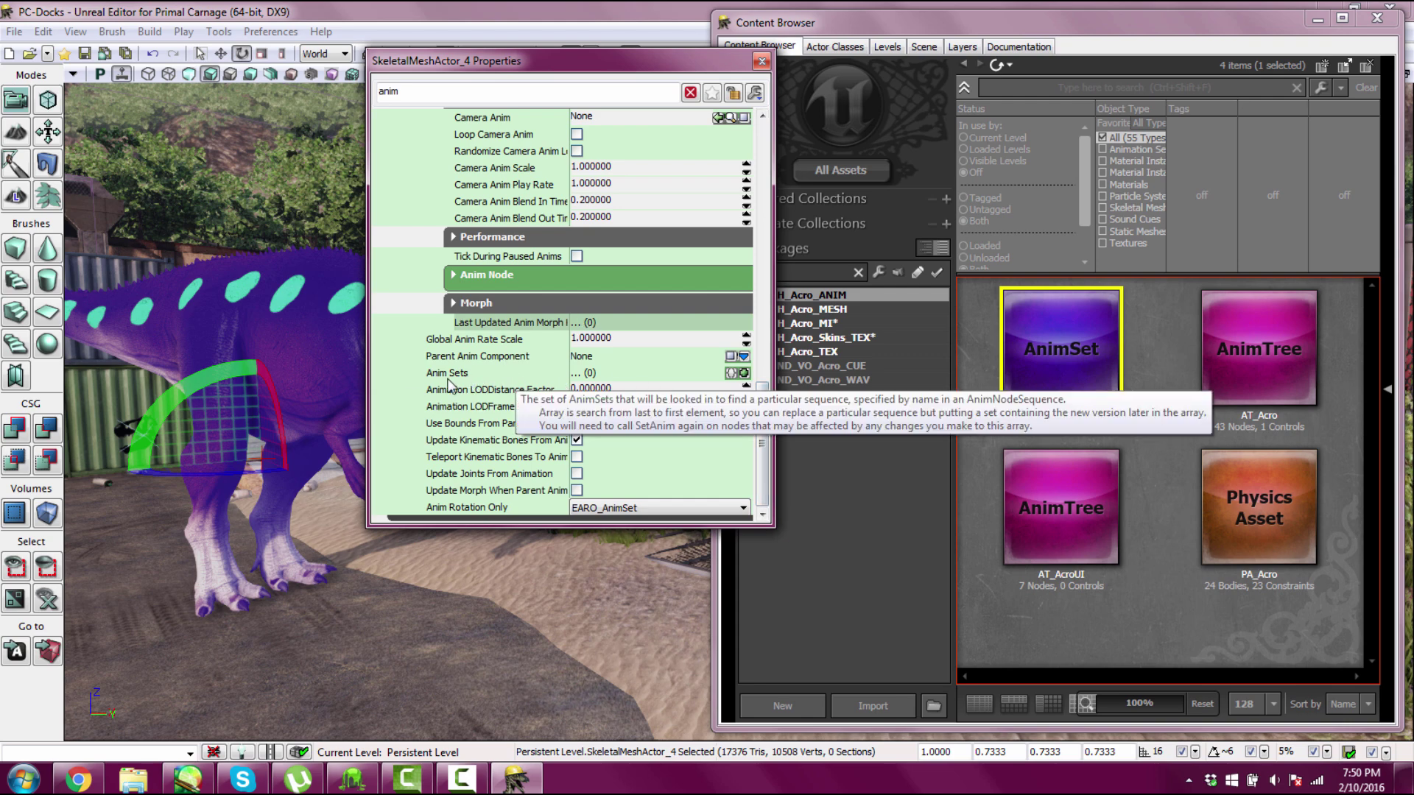
click(743, 373)
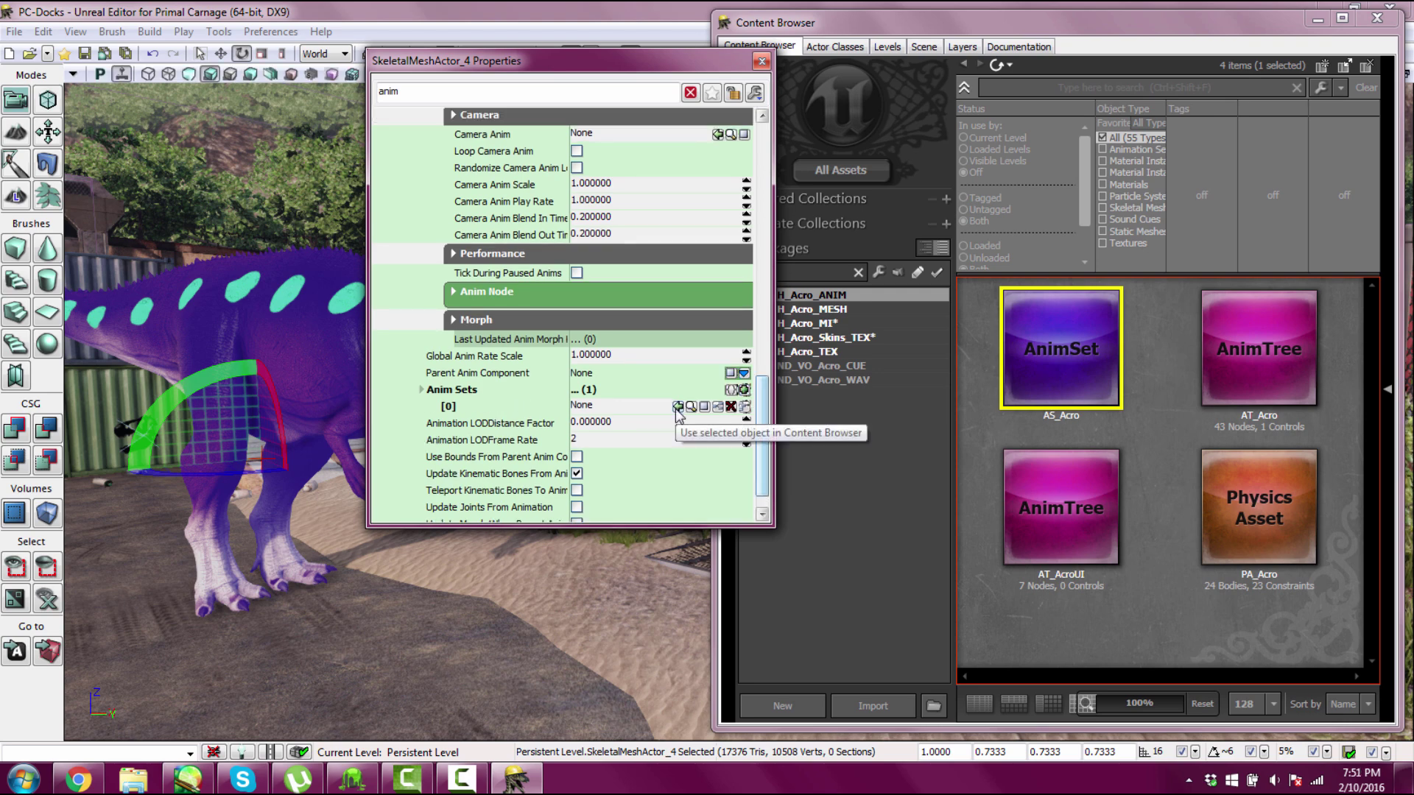
drag(588, 66, 954, 75)
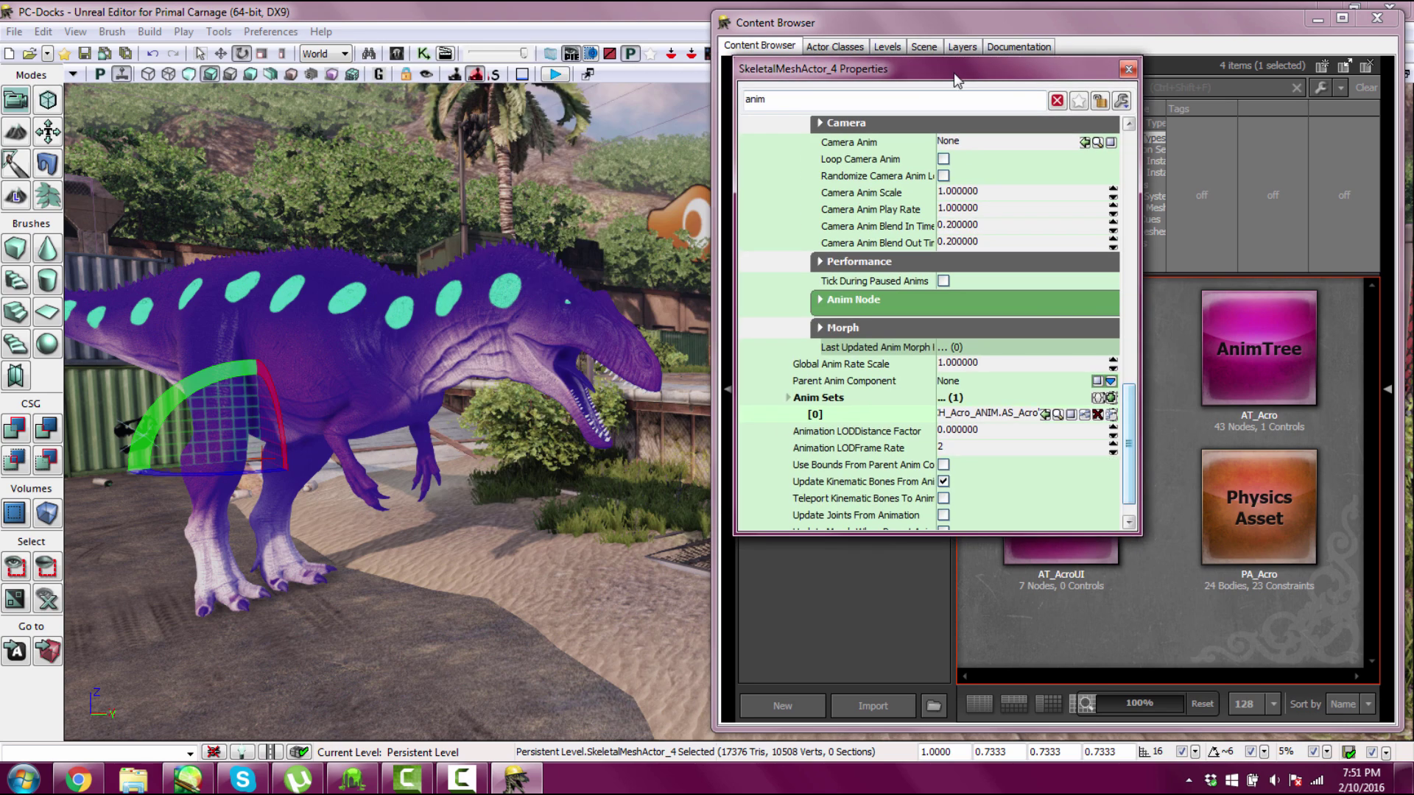
Try to pose the Acro by filtering its properties by "sequence" and setting the Anim Seq Name to ADD_bite.
click(390, 440)
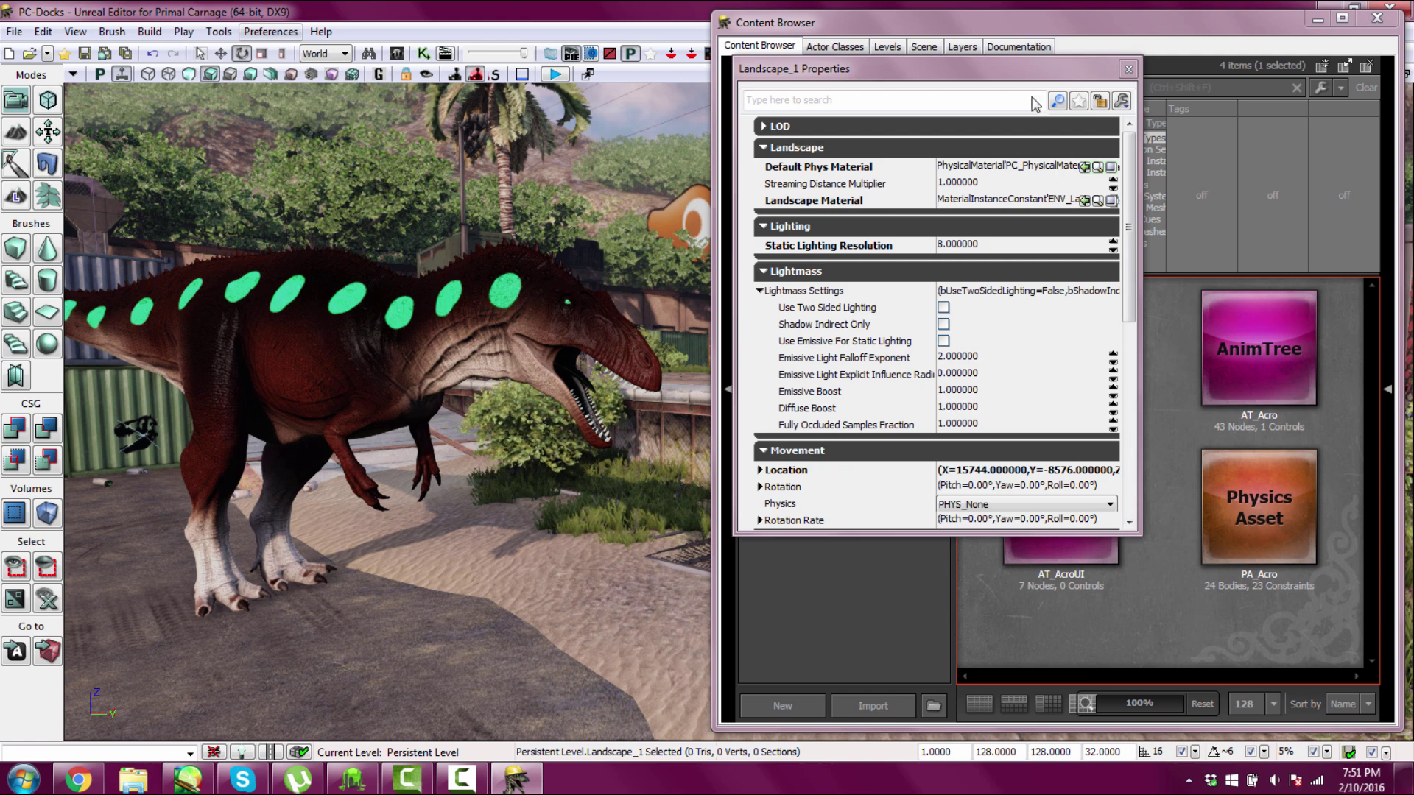
click(560, 310)
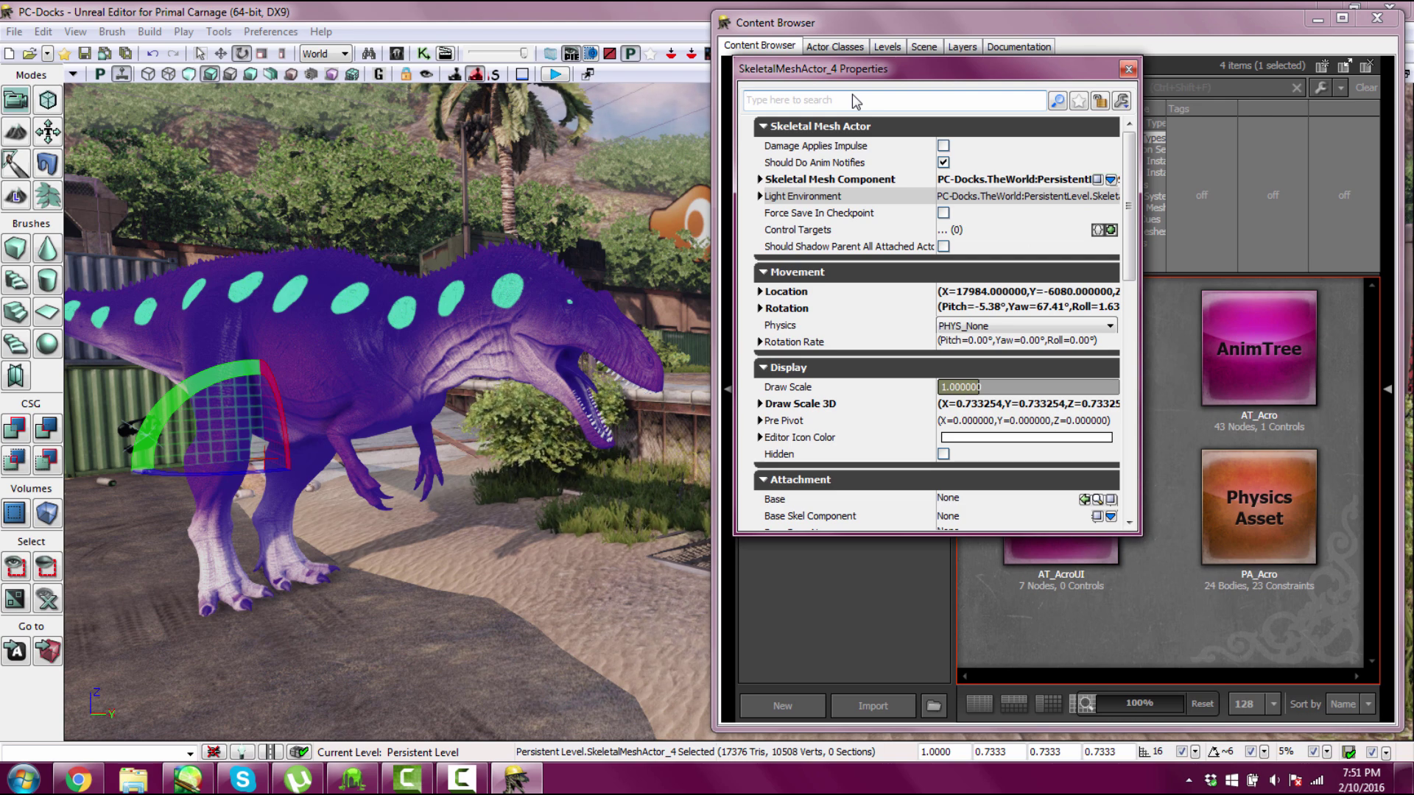
text(sequence)
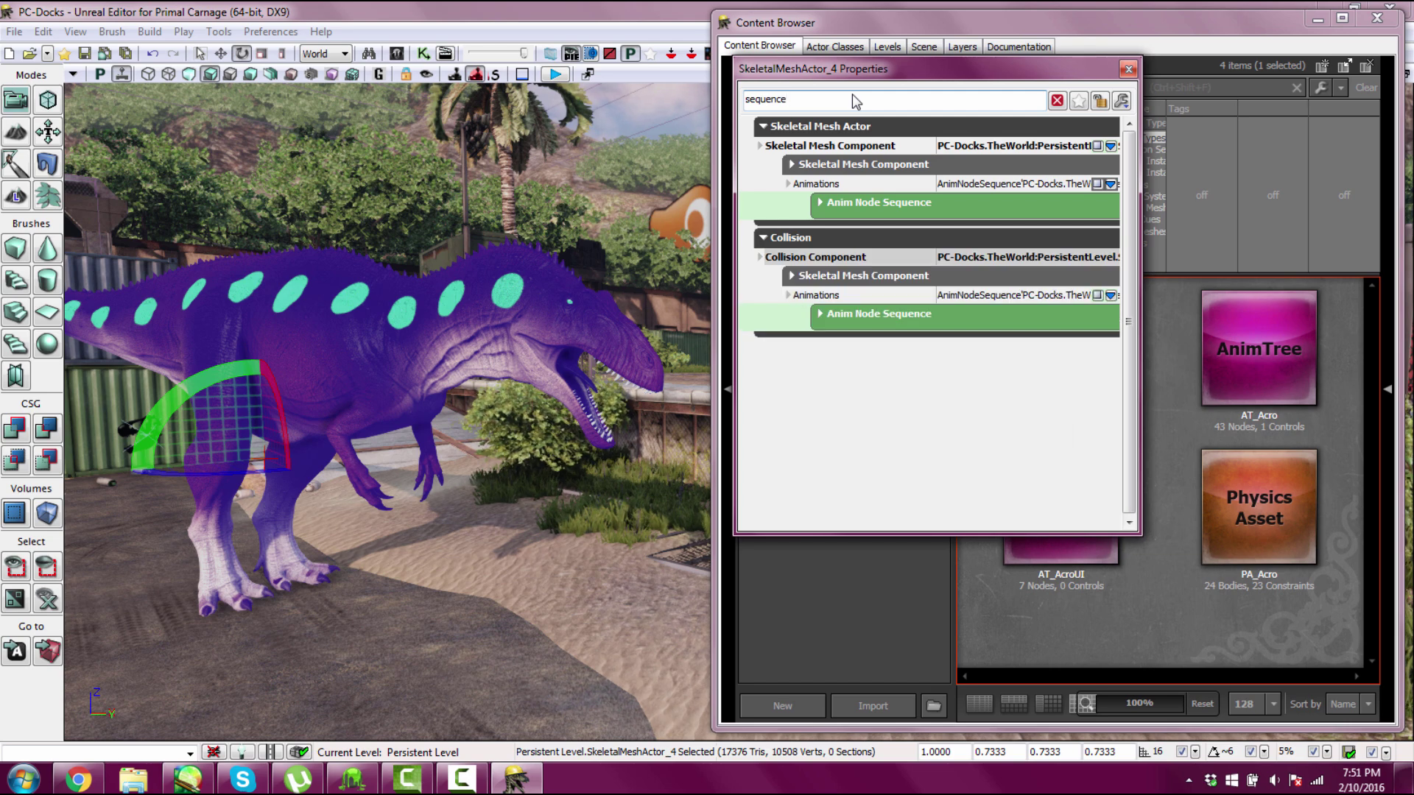
click(817, 202)
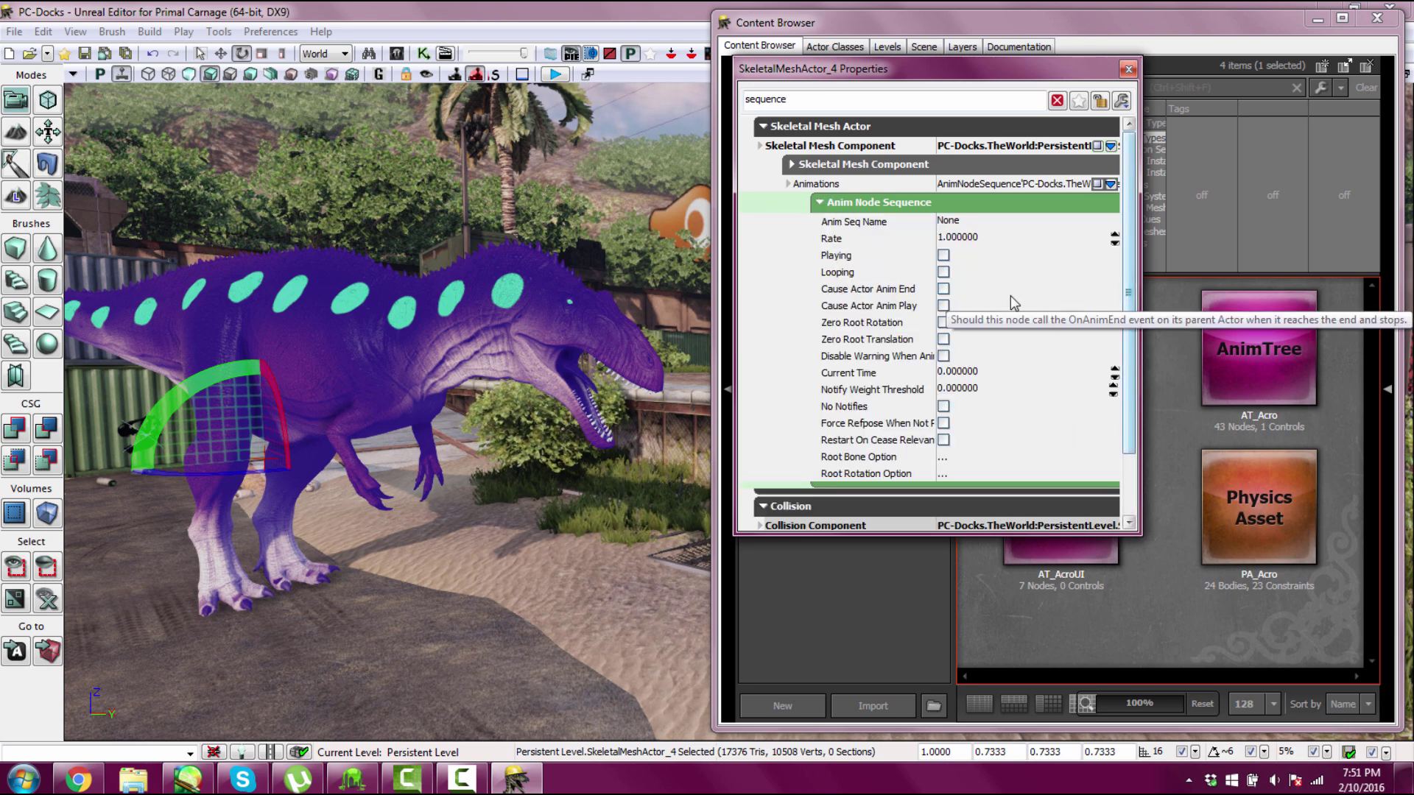
click(815, 203)
click(815, 203)
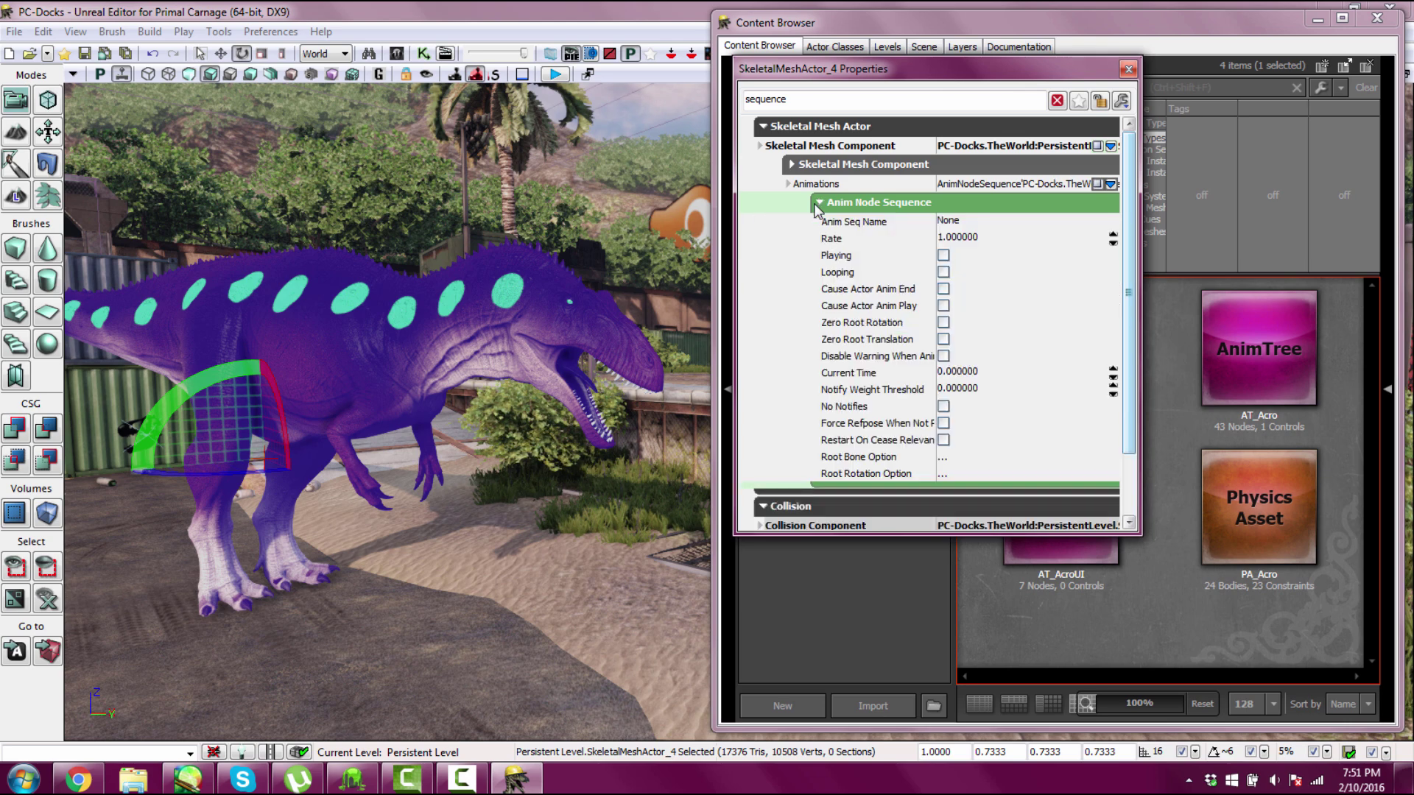
click(847, 222)
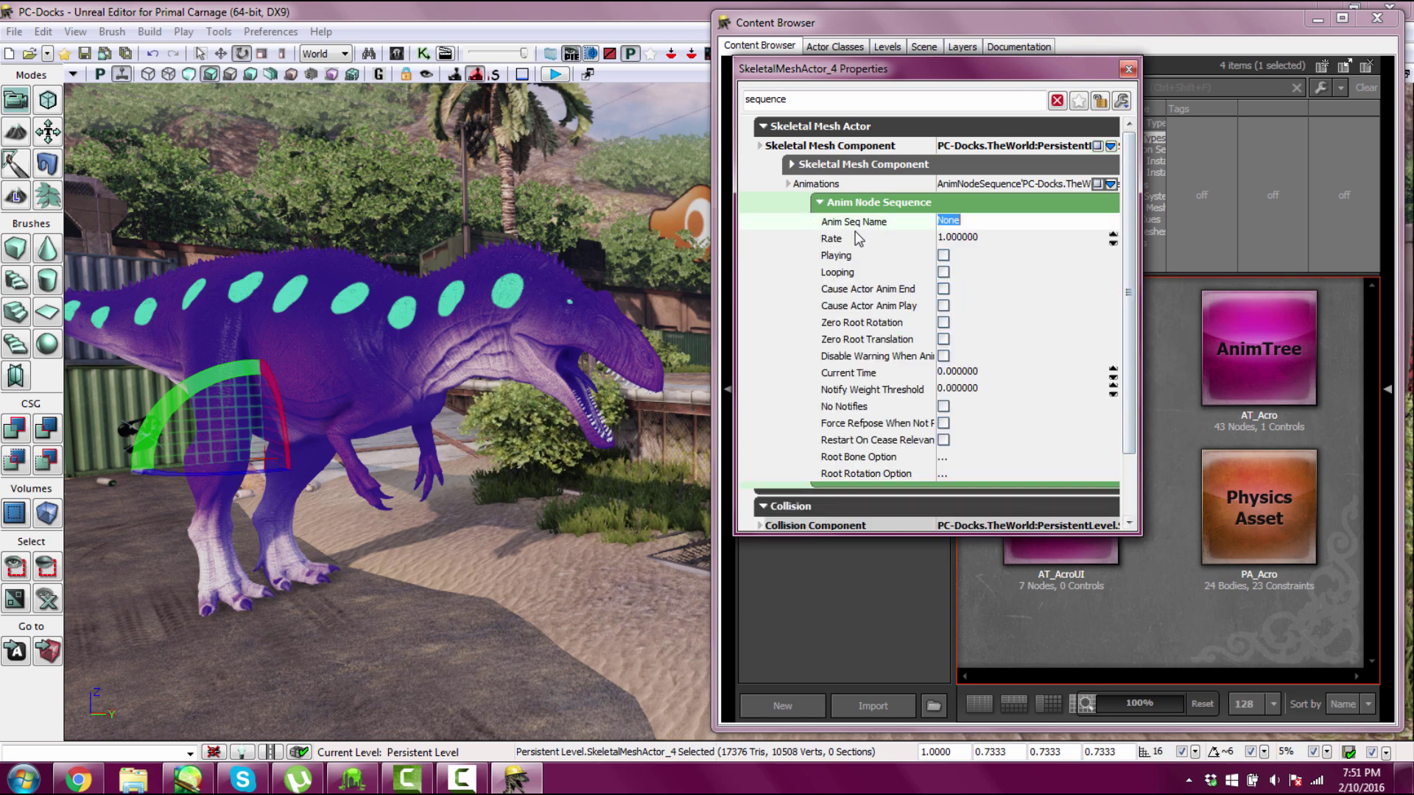
right_click(975, 224)
click(1019, 300)
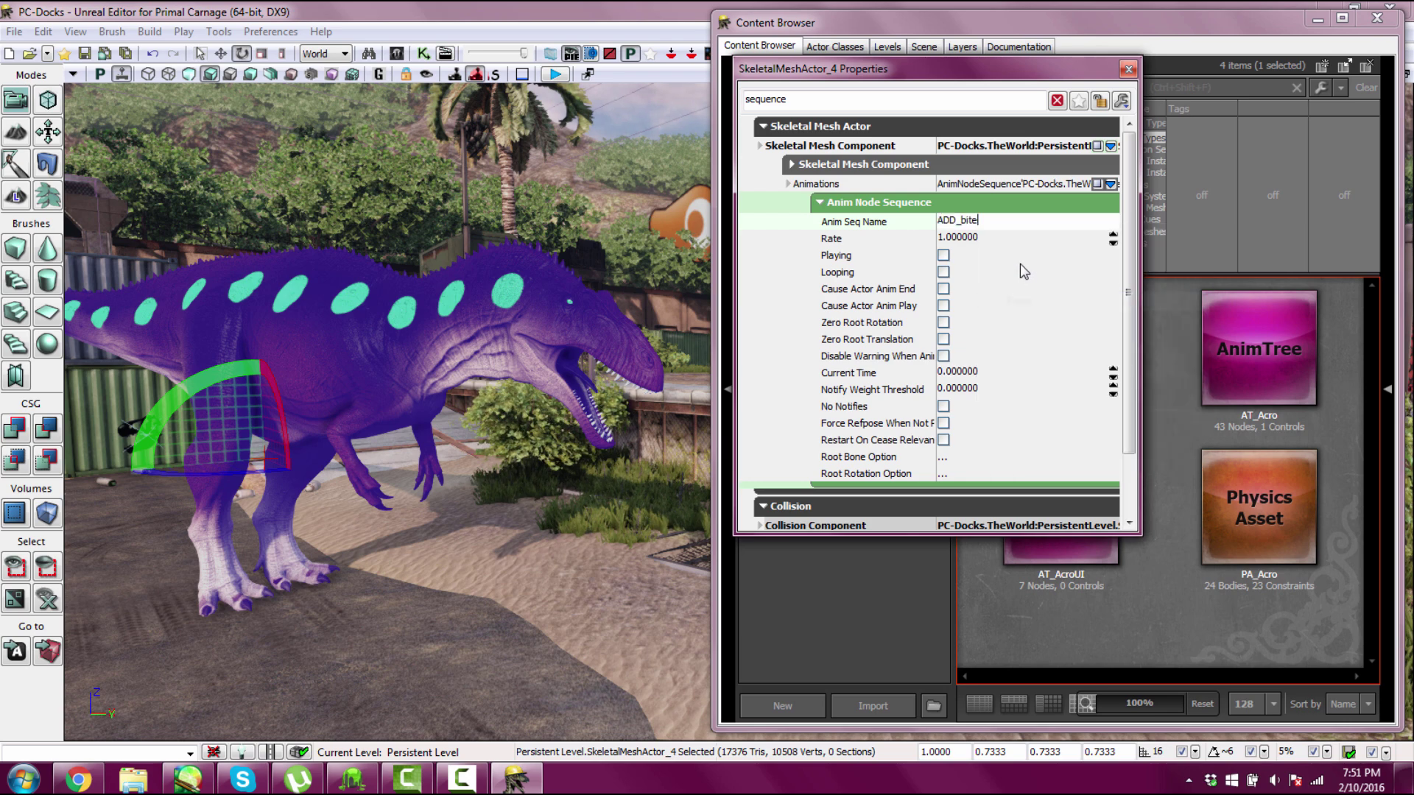
click(287, 594)
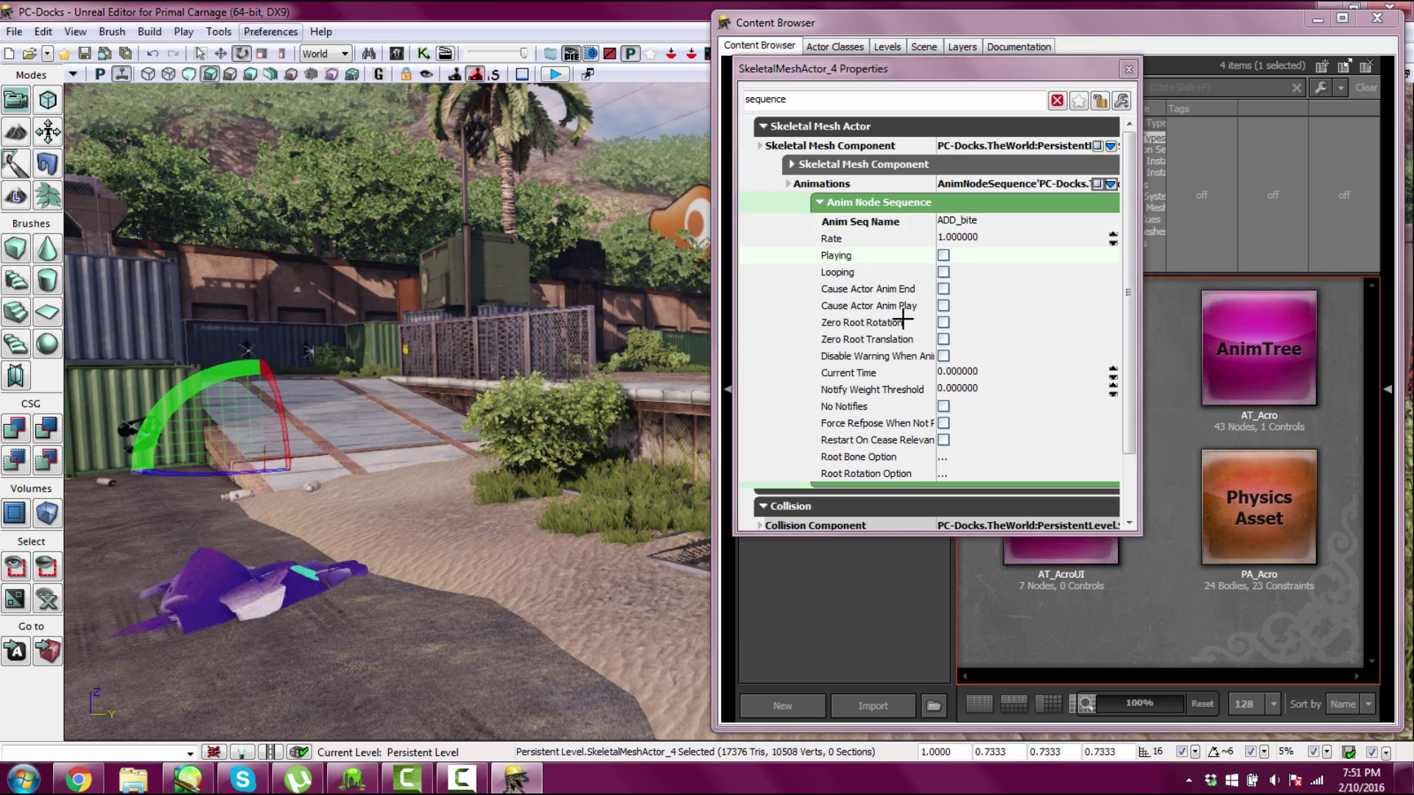
Reselect the Acro, filter its properties by "sequence" and set the Anim Seq Name to bite.
key(ctrl+z)
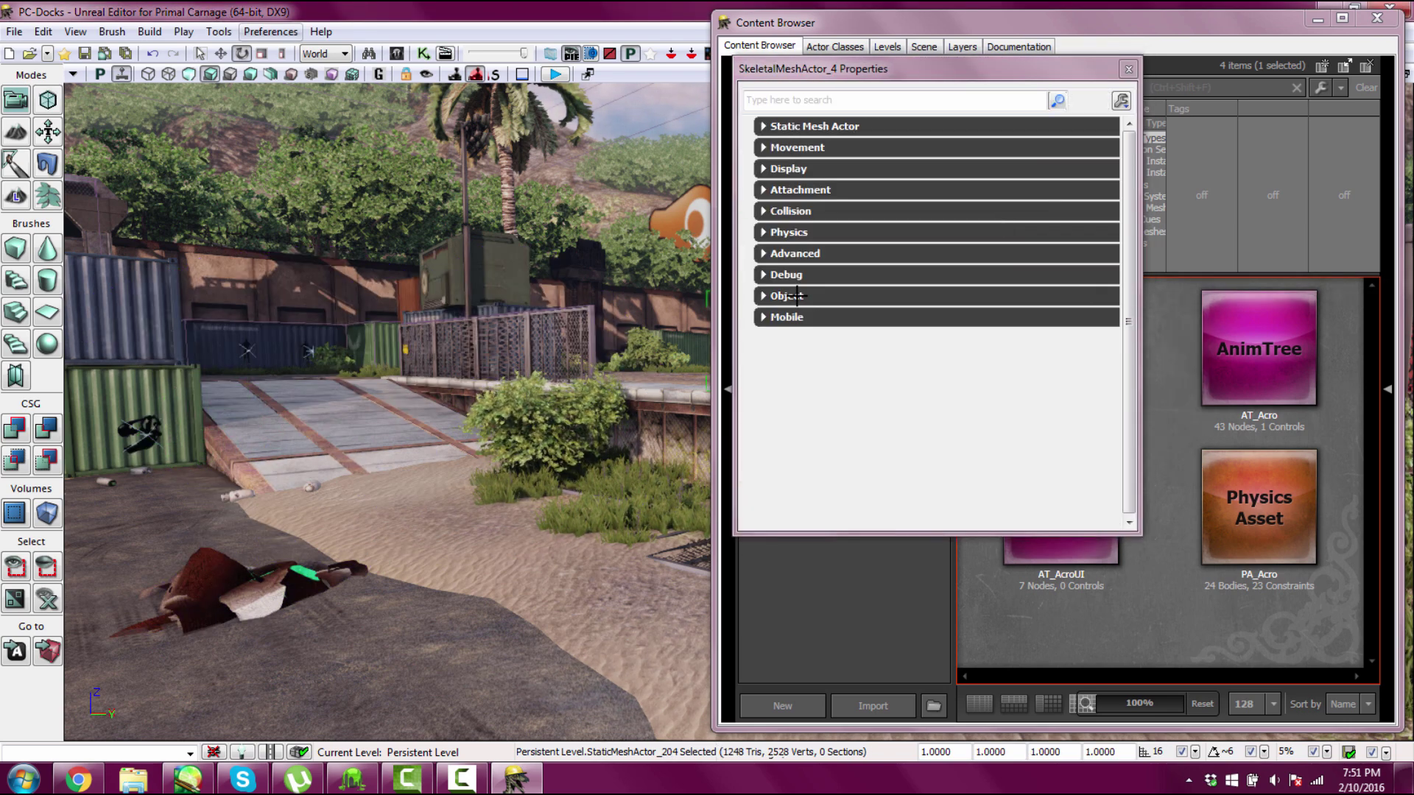
click(811, 97)
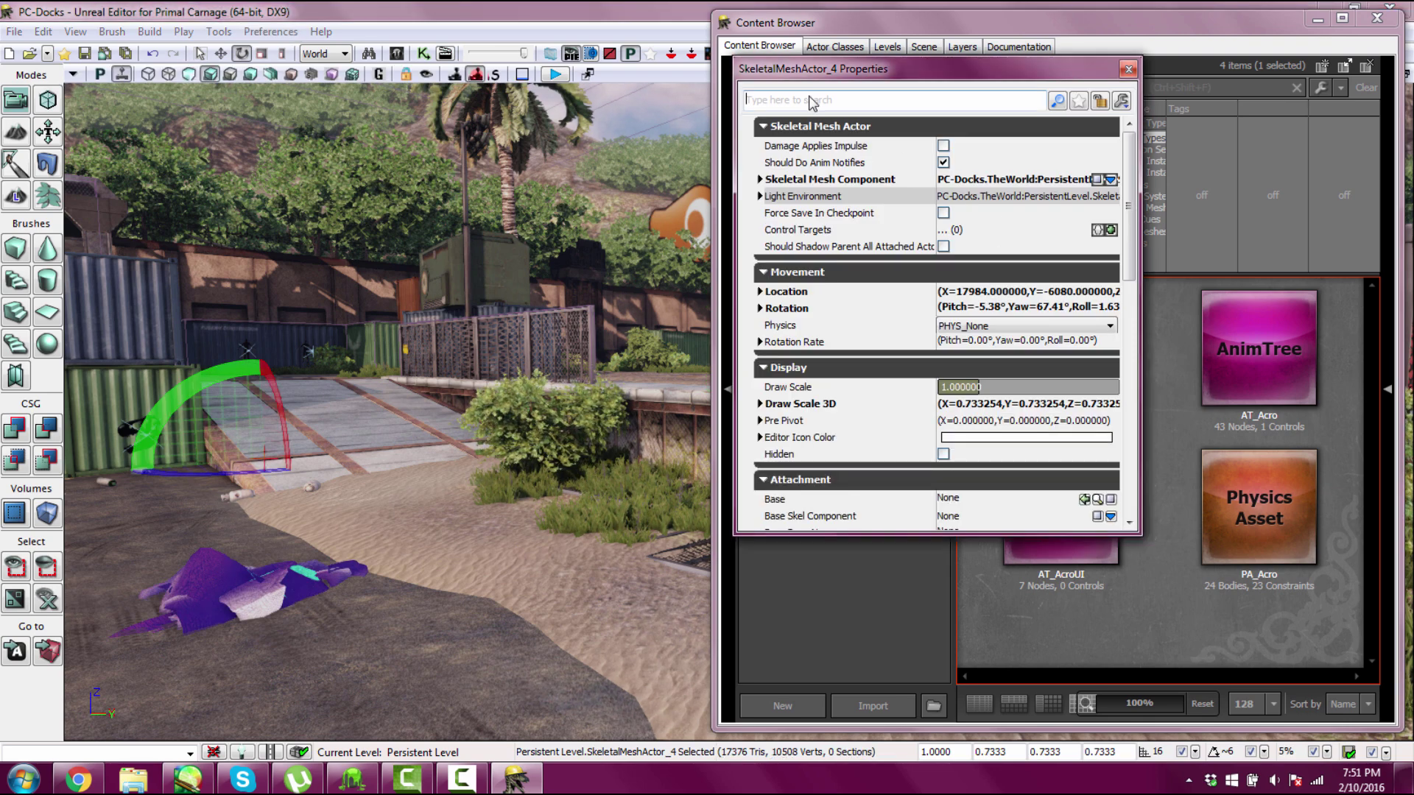
text(sequence)
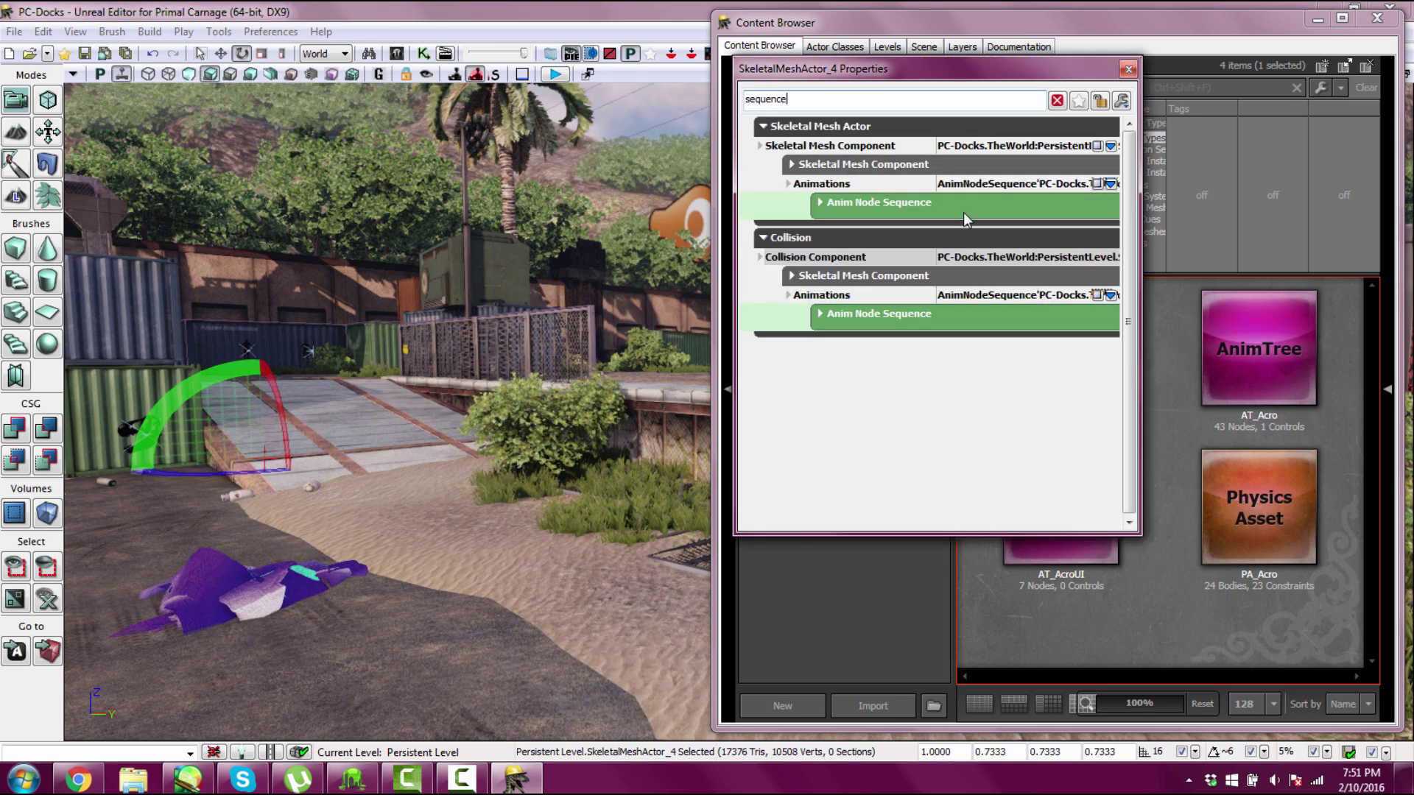
click(841, 202)
click(988, 223)
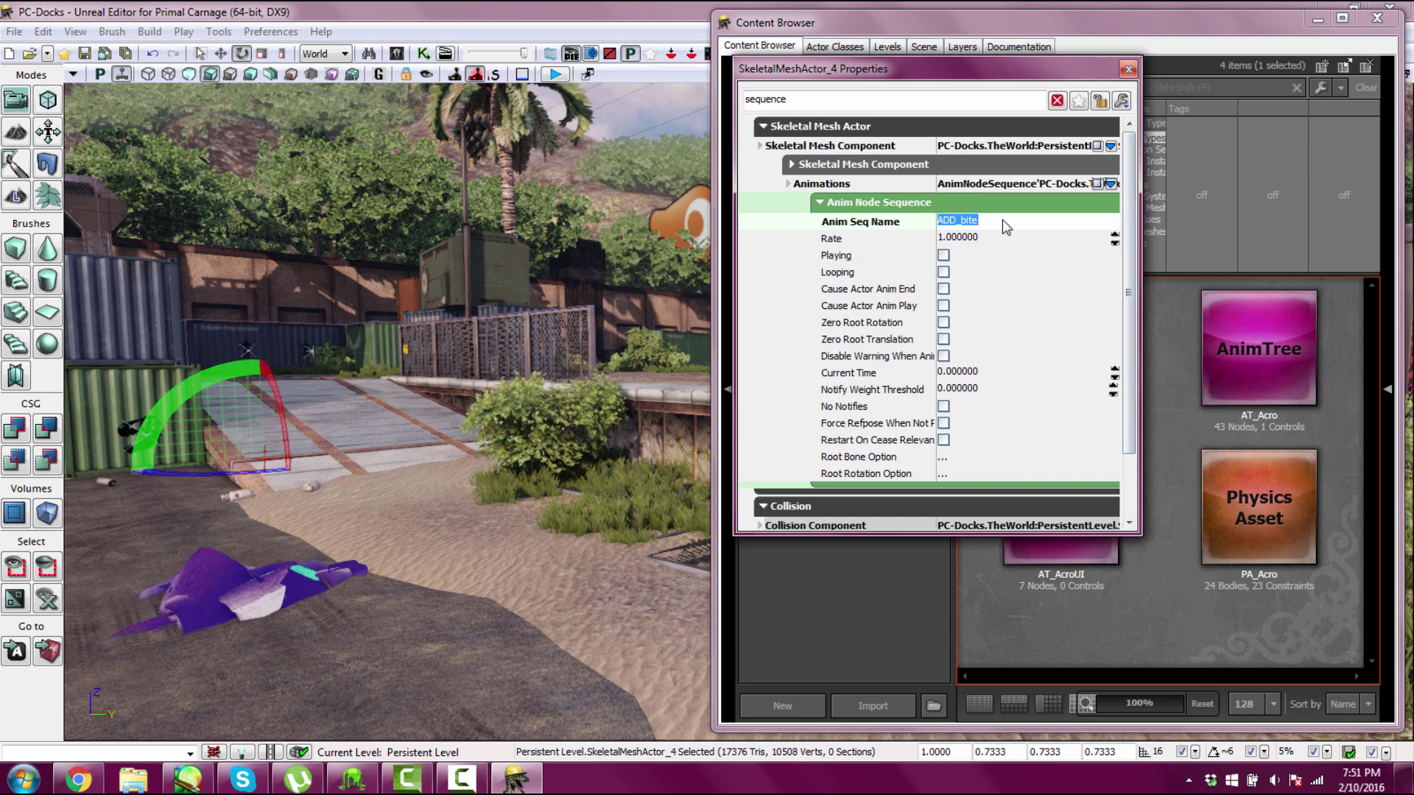
text(bite)
key(Return)
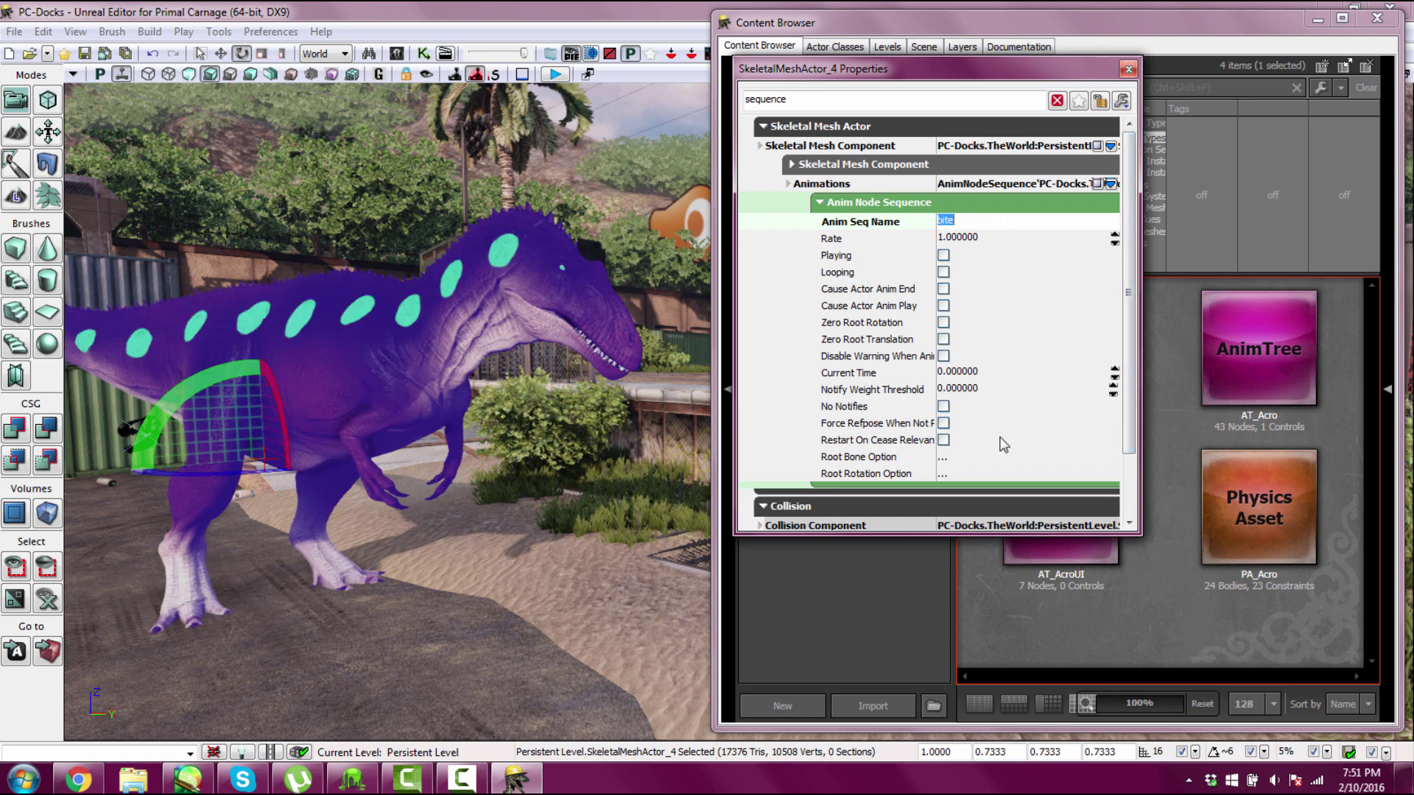
click(809, 323)
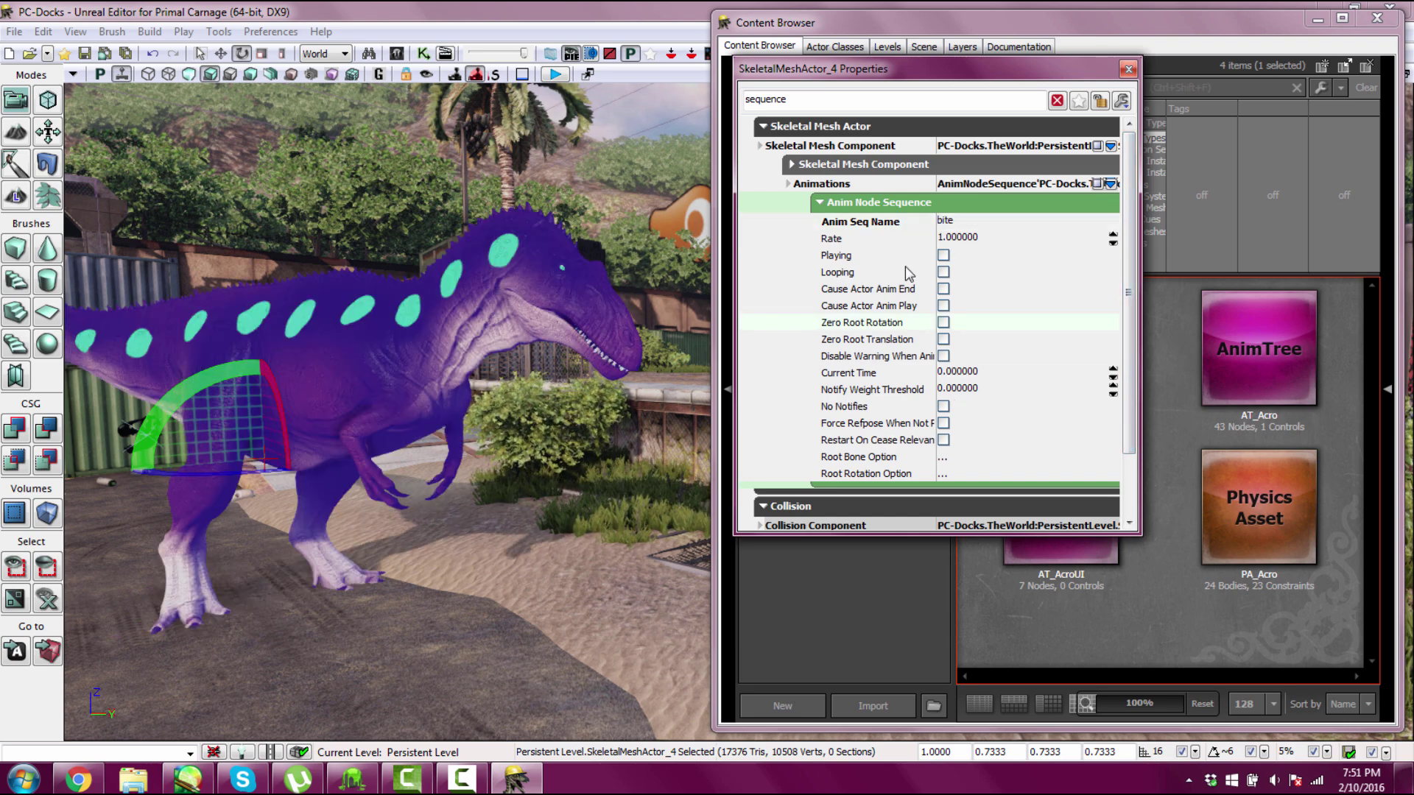
click(949, 221)
click(791, 293)
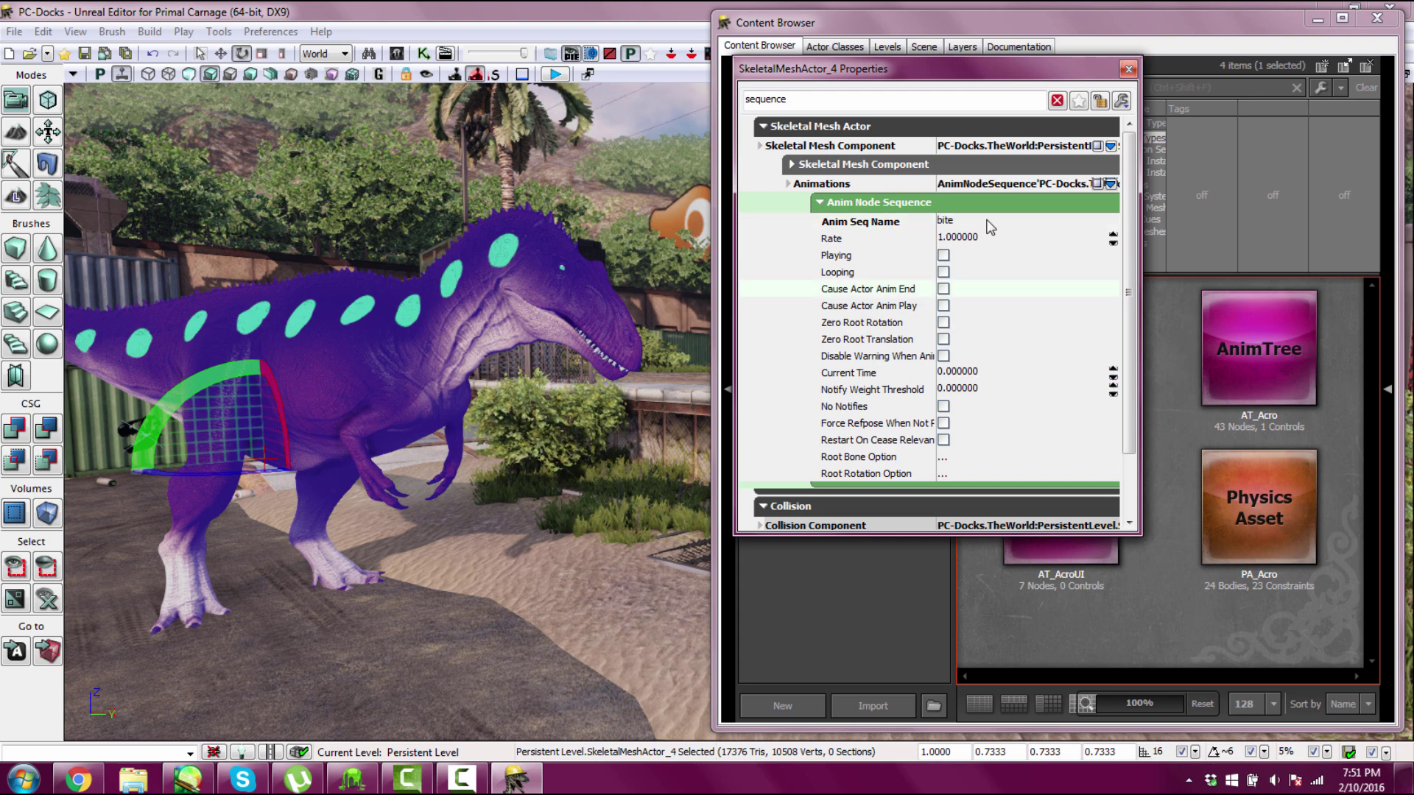
Adjust the Current Time of the Acro's bite sequence until the dinosaur is posed mid-bite with its jaws open.
click(856, 374)
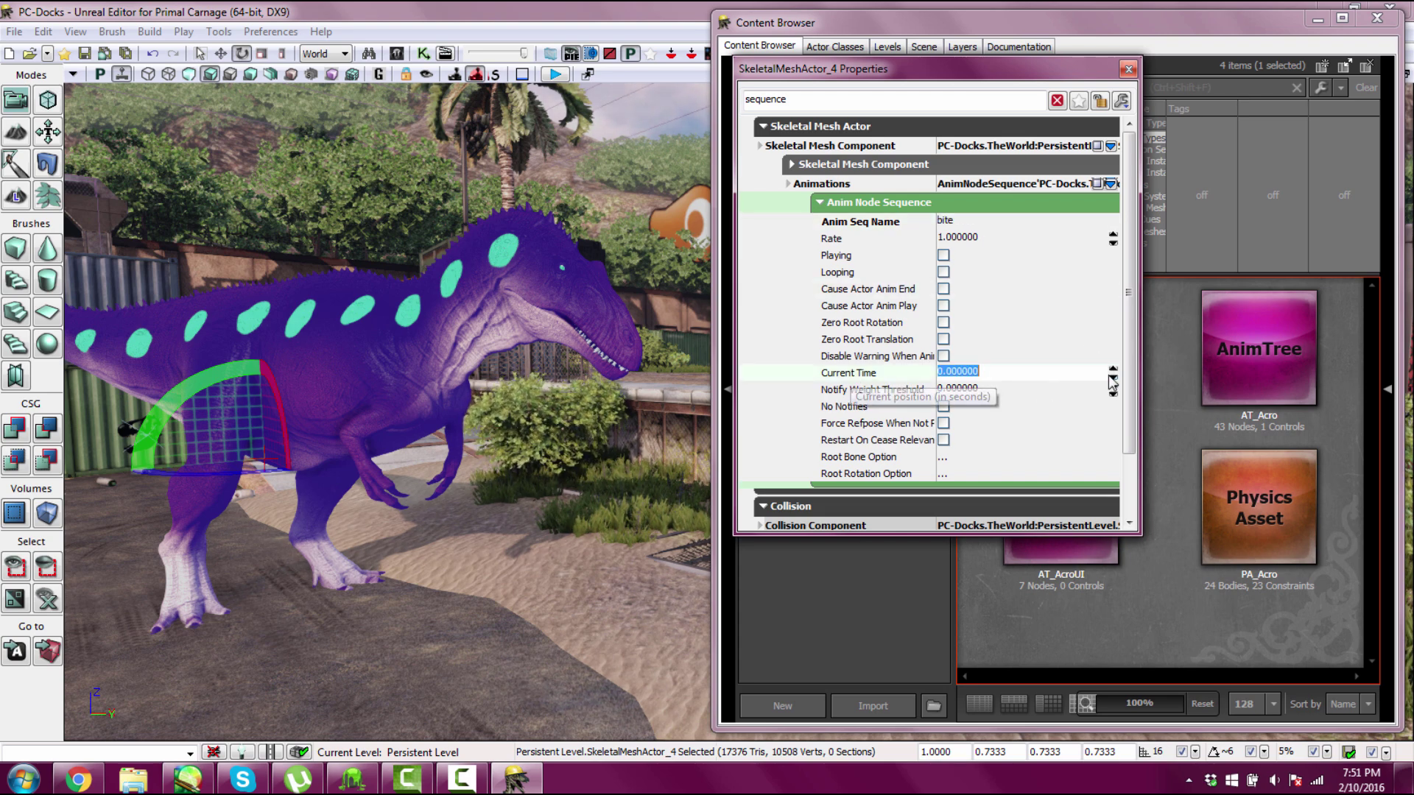
drag(1113, 380, 1113, 317)
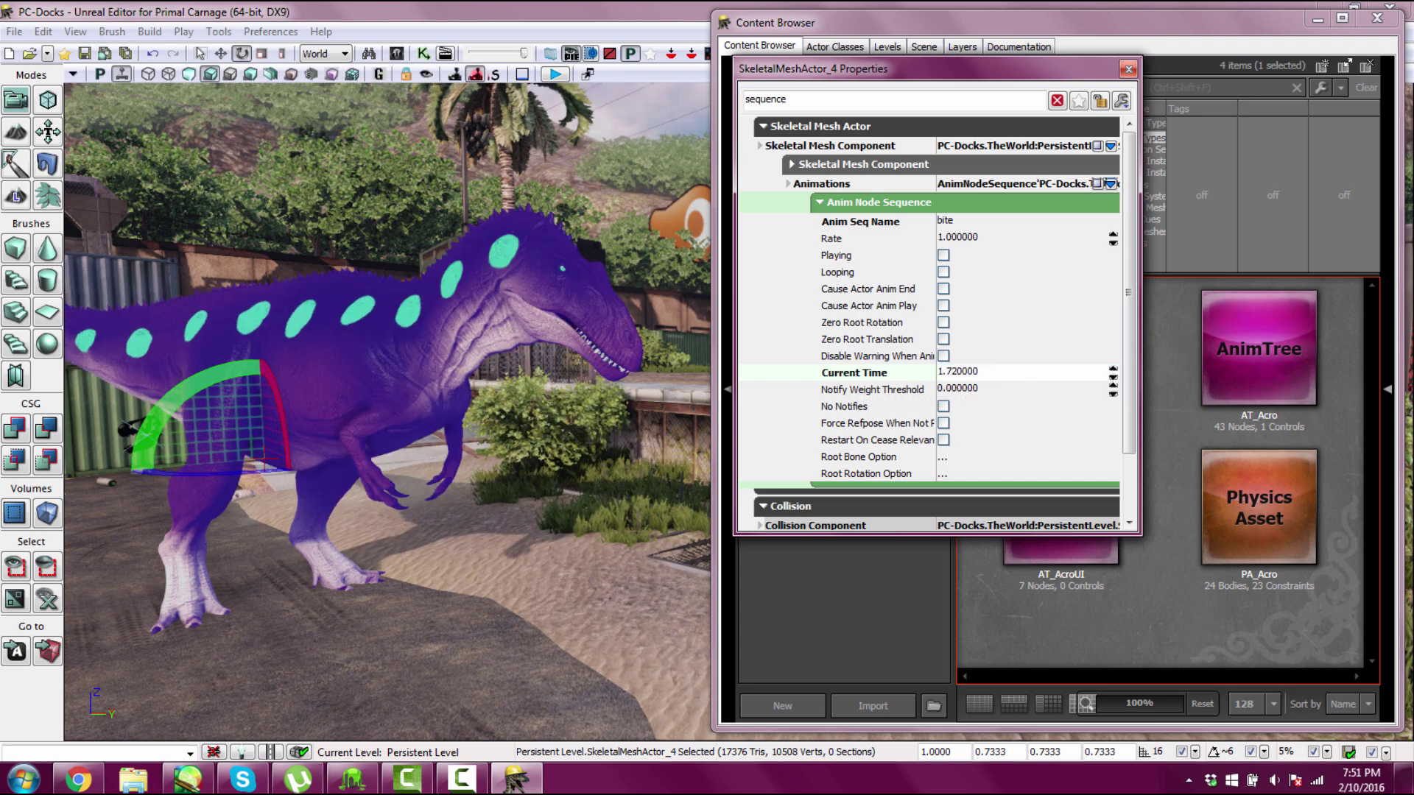
mouse_move(1113, 372)
mouse_down()
mouse_move(1113, 404)
mouse_move(1113, 389)
mouse_up()
Deselect the Acro, close the properties window and view the posed dinosaur in the level.
click(515, 627)
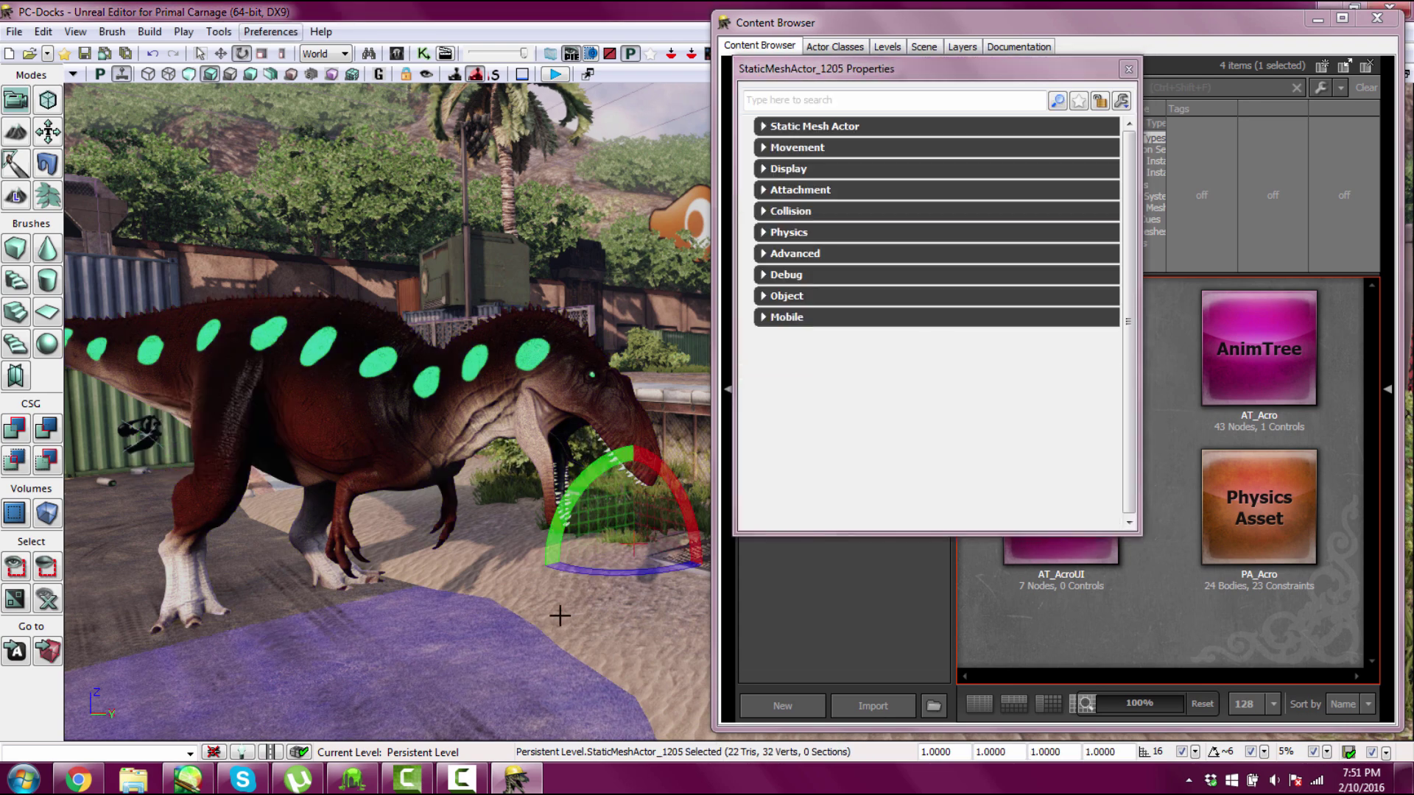
mouse_move(515, 627)
mouse_down()
mouse_move(471, 636)
mouse_move(515, 640)
mouse_up()
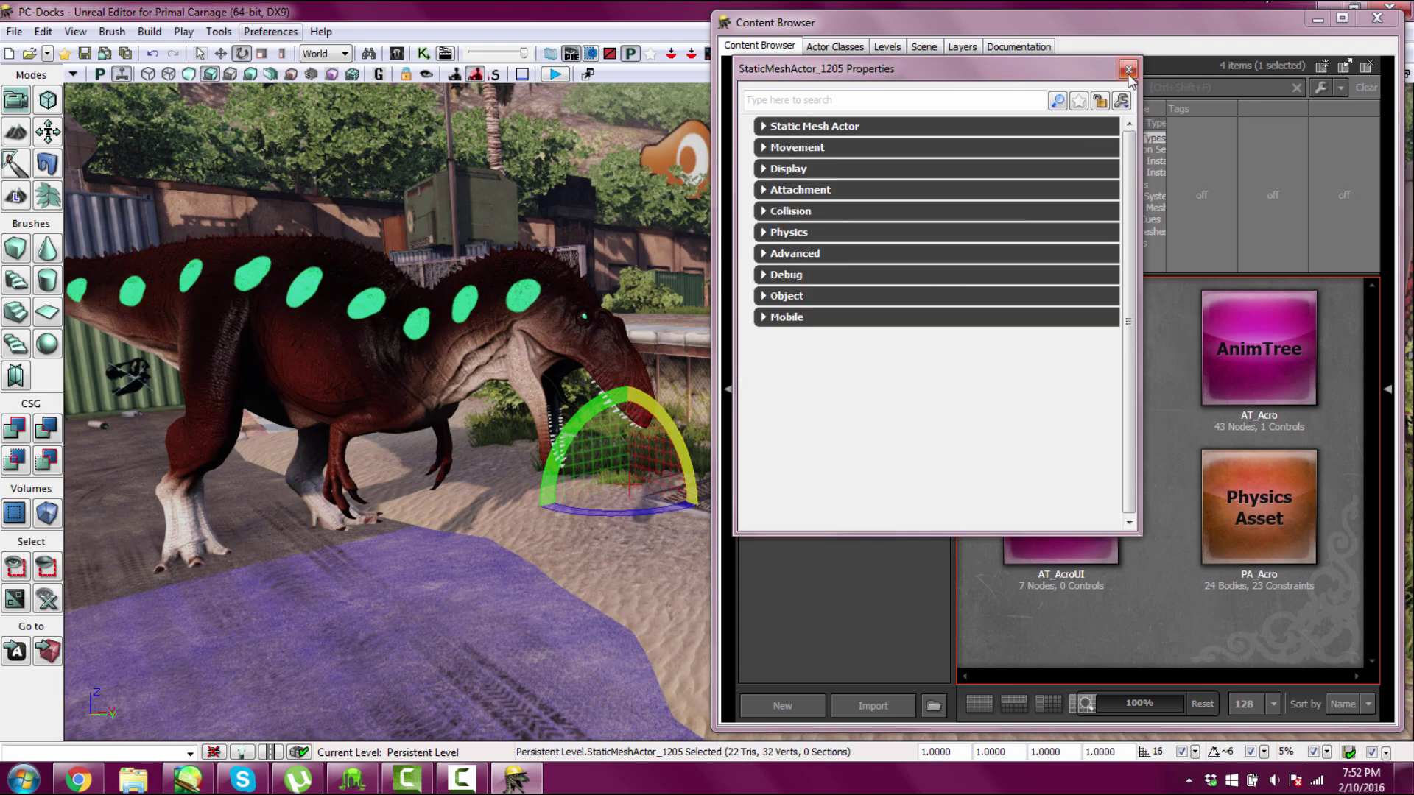
click(1127, 68)
drag(442, 515, 412, 516)
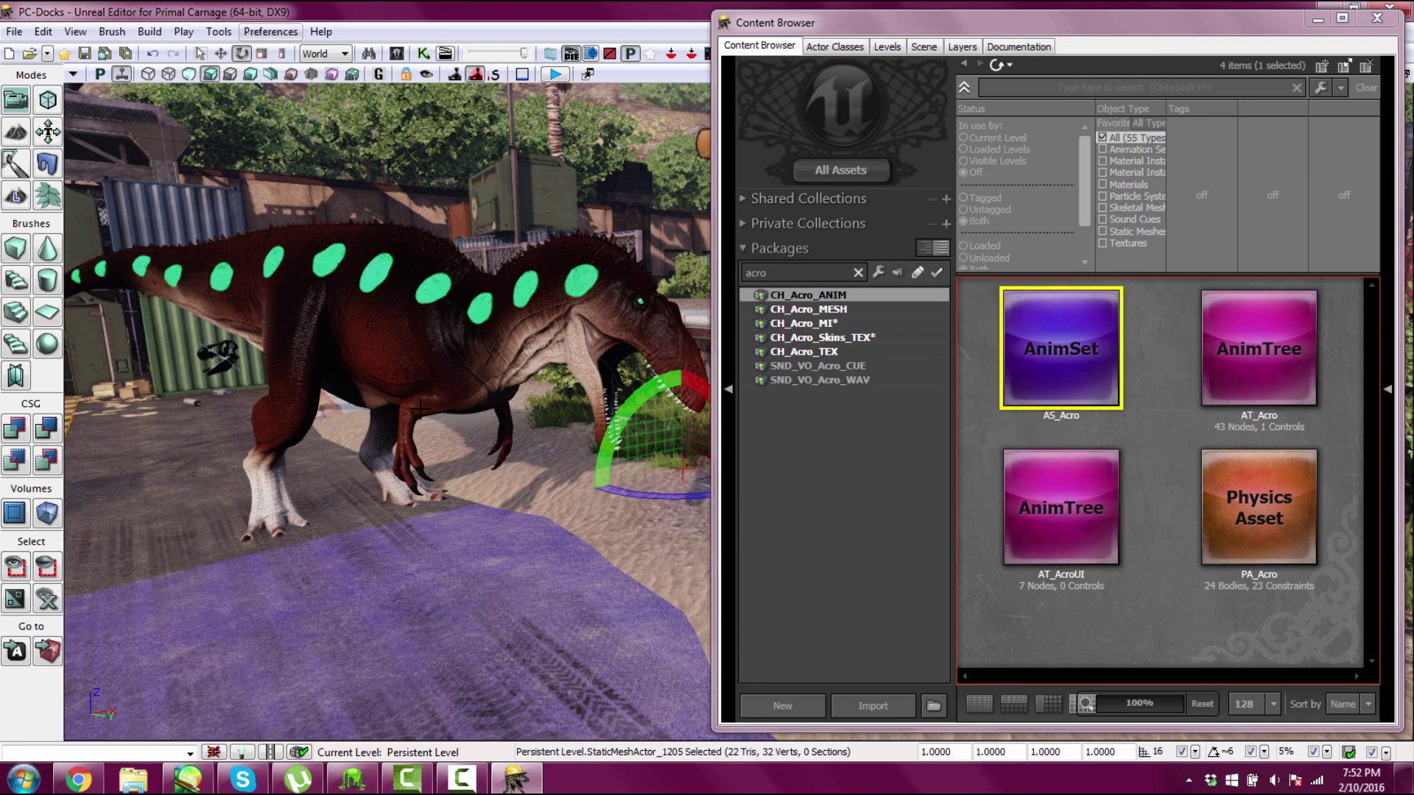
Close the Content Browser, open the World Properties and filter them by "blur".
click(1370, 16)
drag(442, 442, 451, 400)
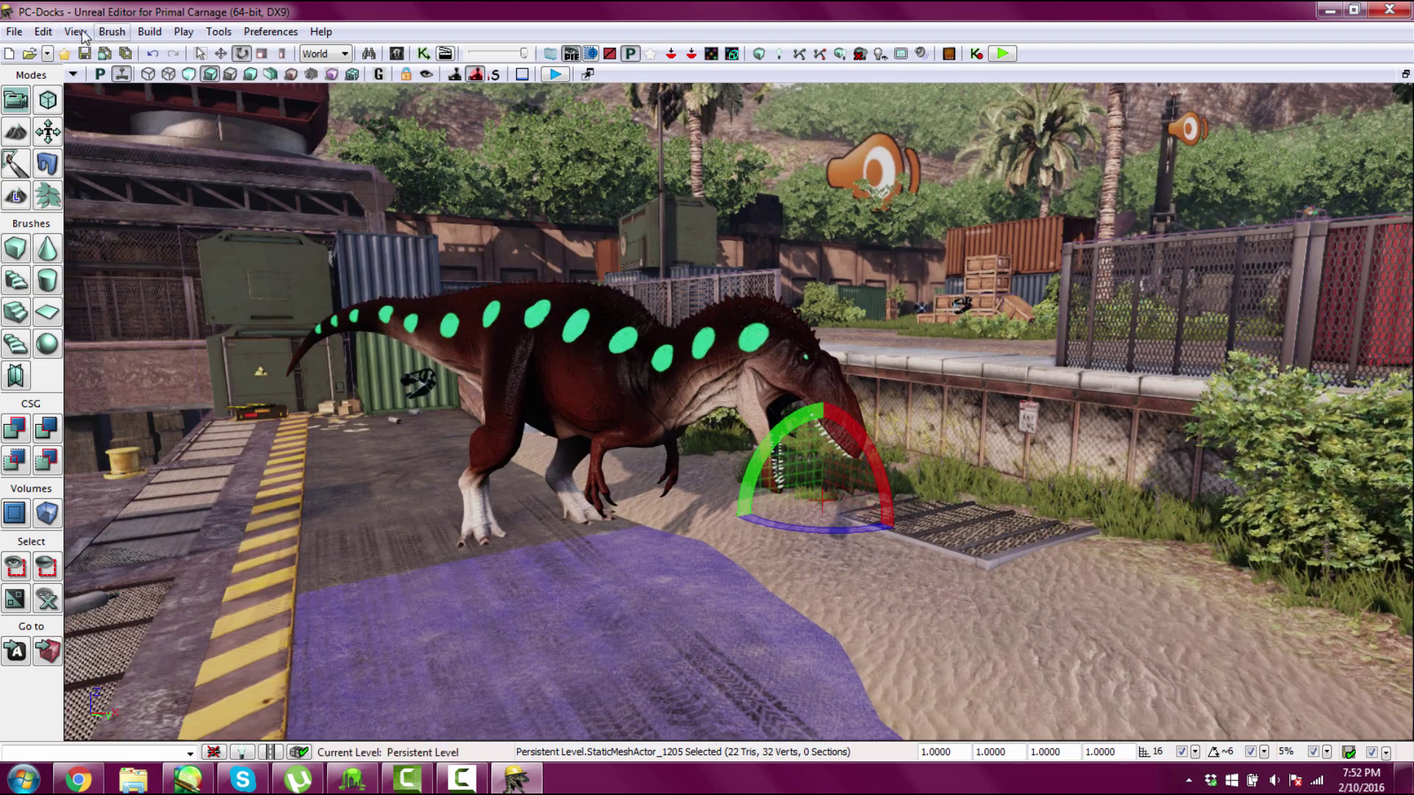
click(75, 32)
click(103, 120)
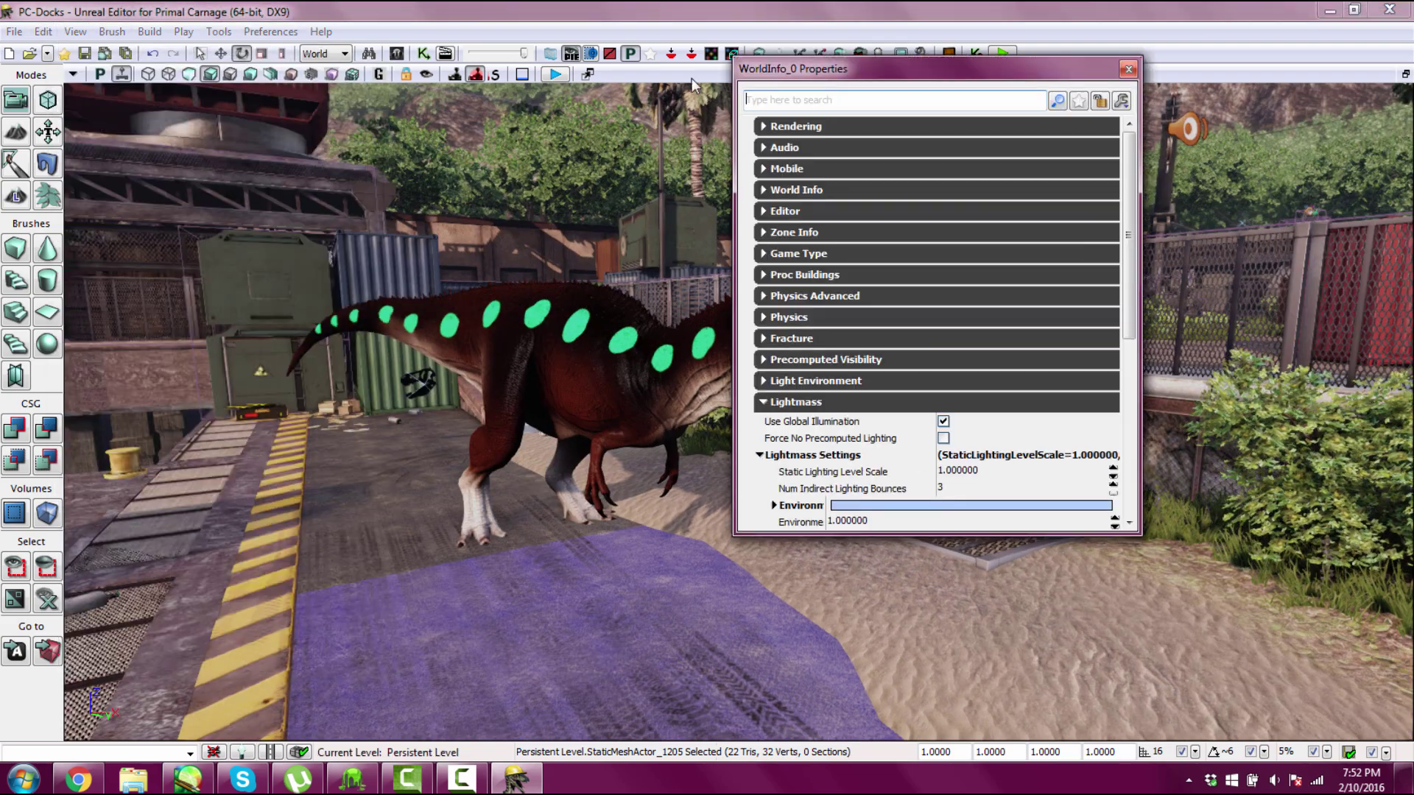
drag(925, 70, 1104, 70)
click(940, 149)
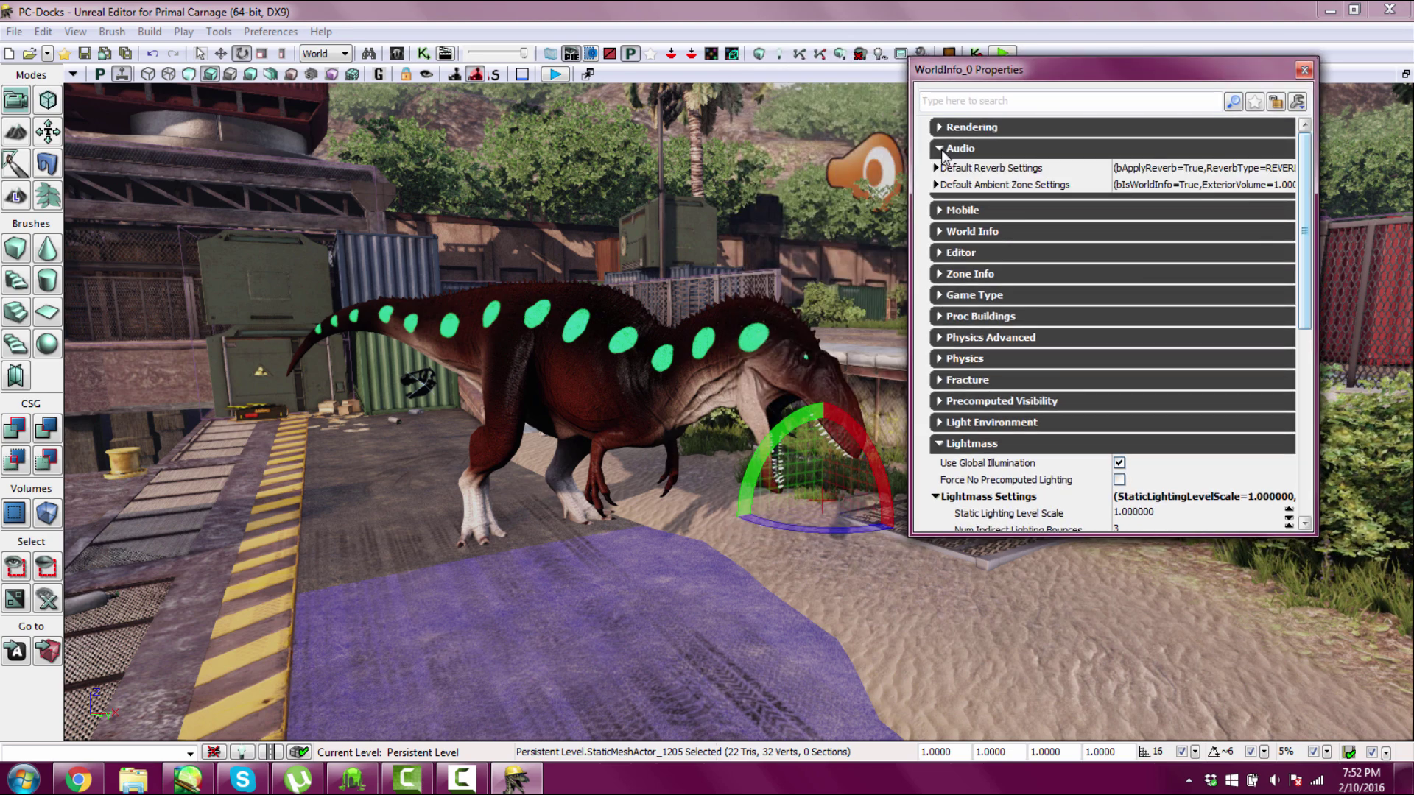
click(940, 149)
click(979, 103)
text(blur)
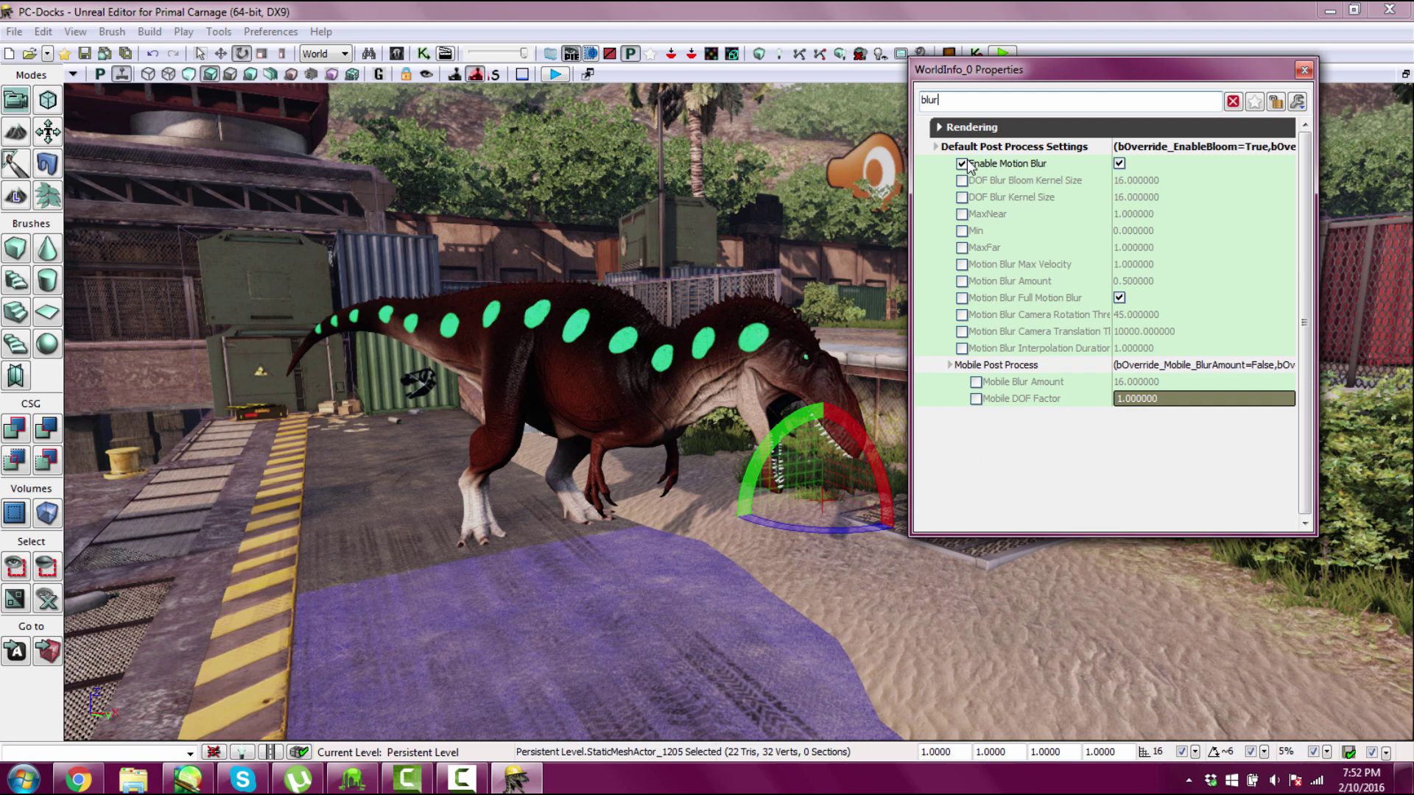
Enable the MaxFar override in the default post process settings, set it to 0.68 and close the World Properties.
click(963, 216)
click(964, 217)
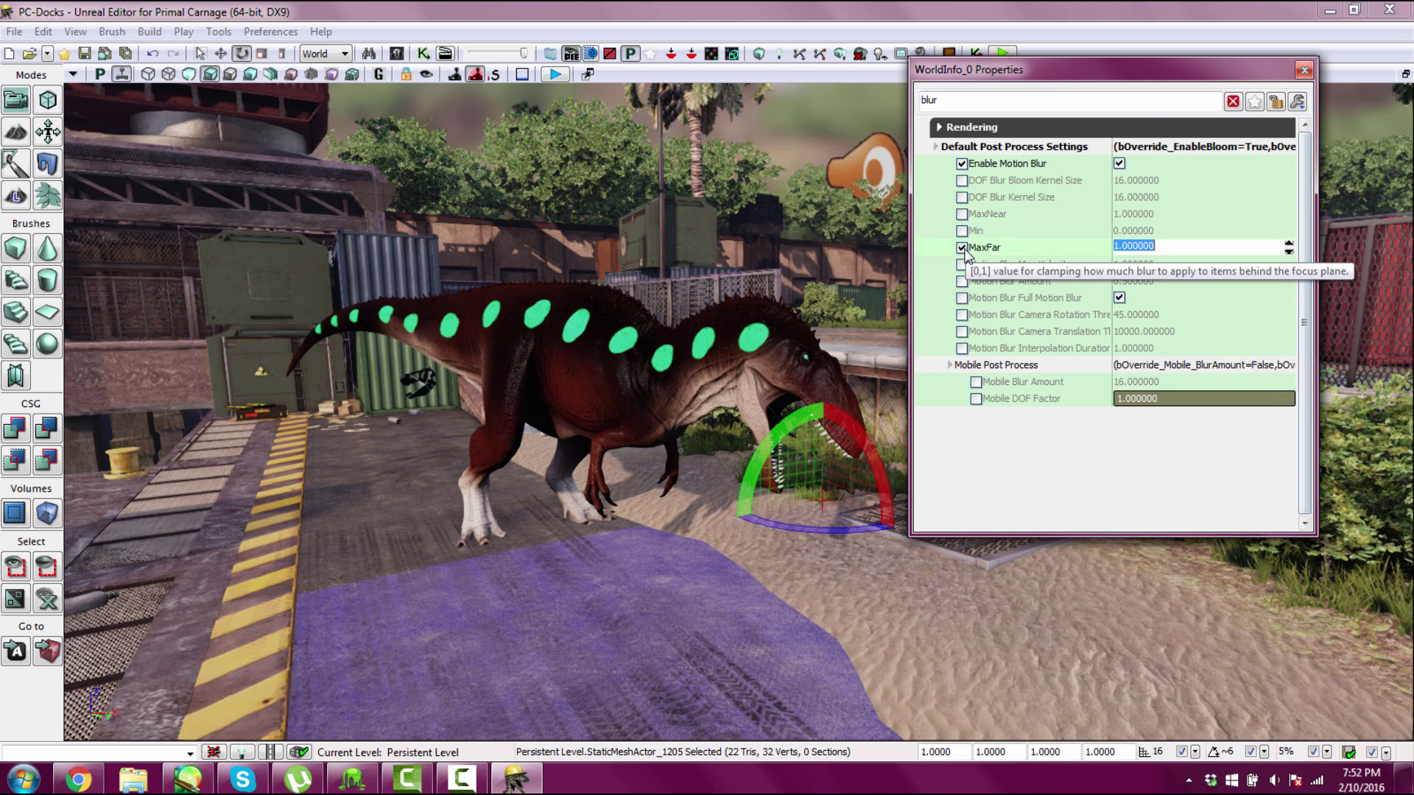
click(962, 248)
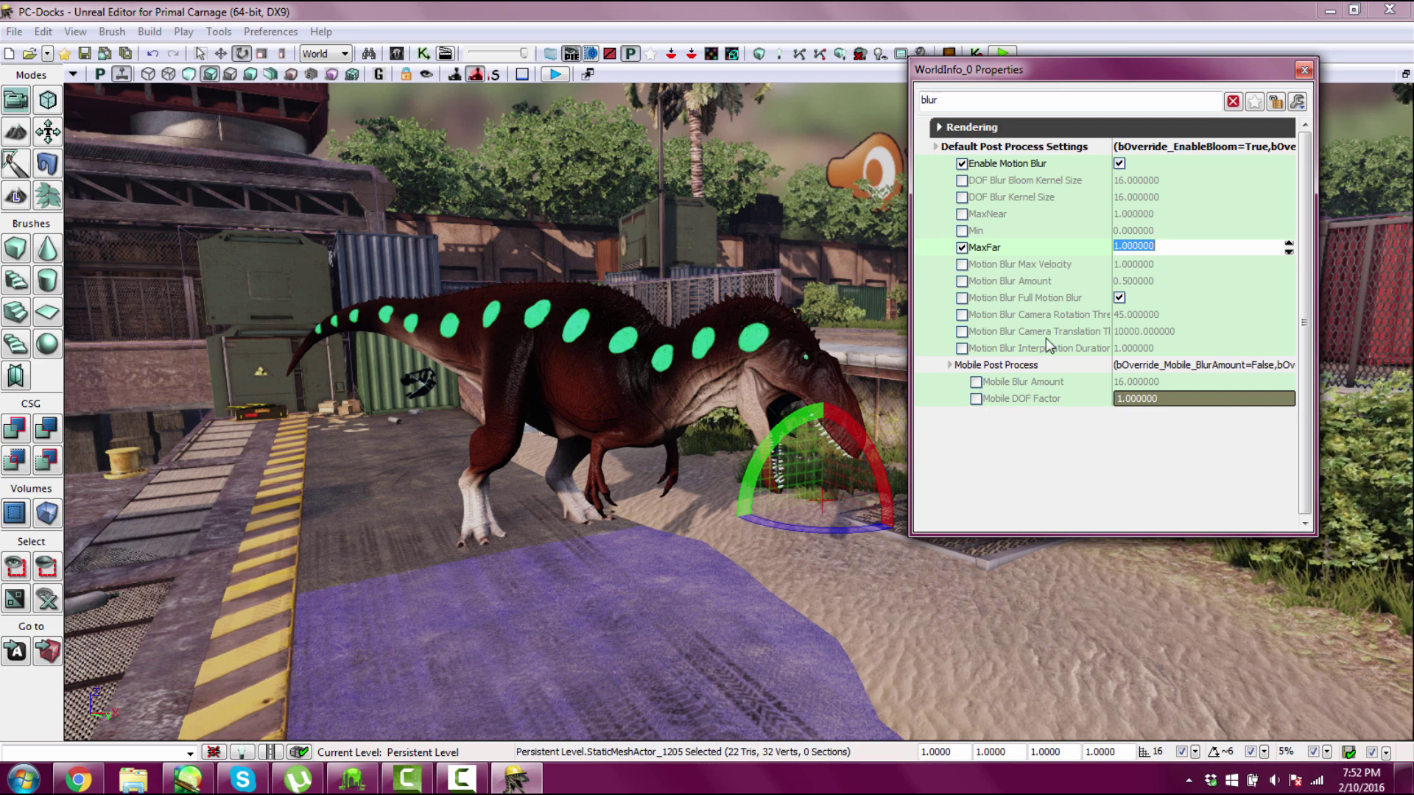
click(1288, 243)
drag(1288, 247, 1288, 96)
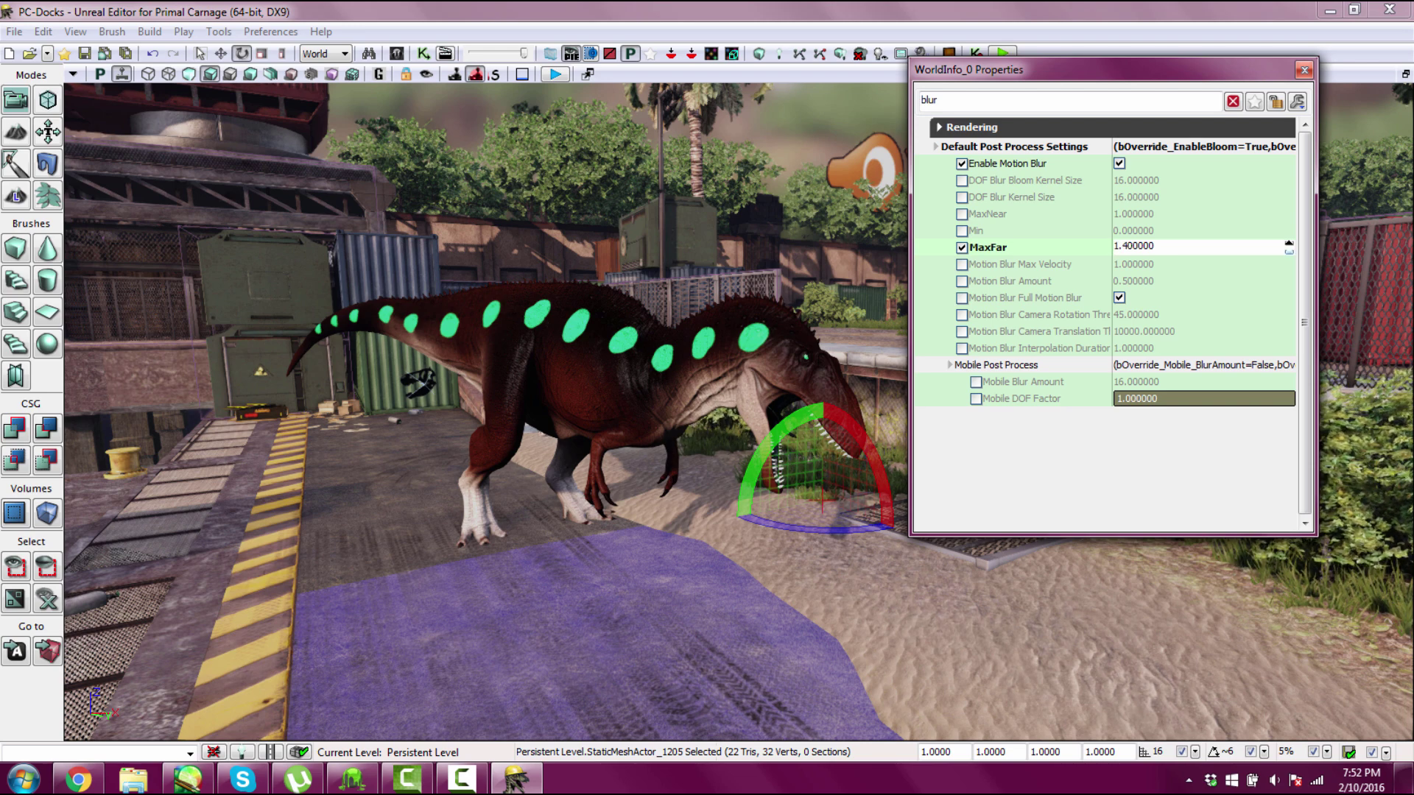
drag(1289, 248, 1288, 265)
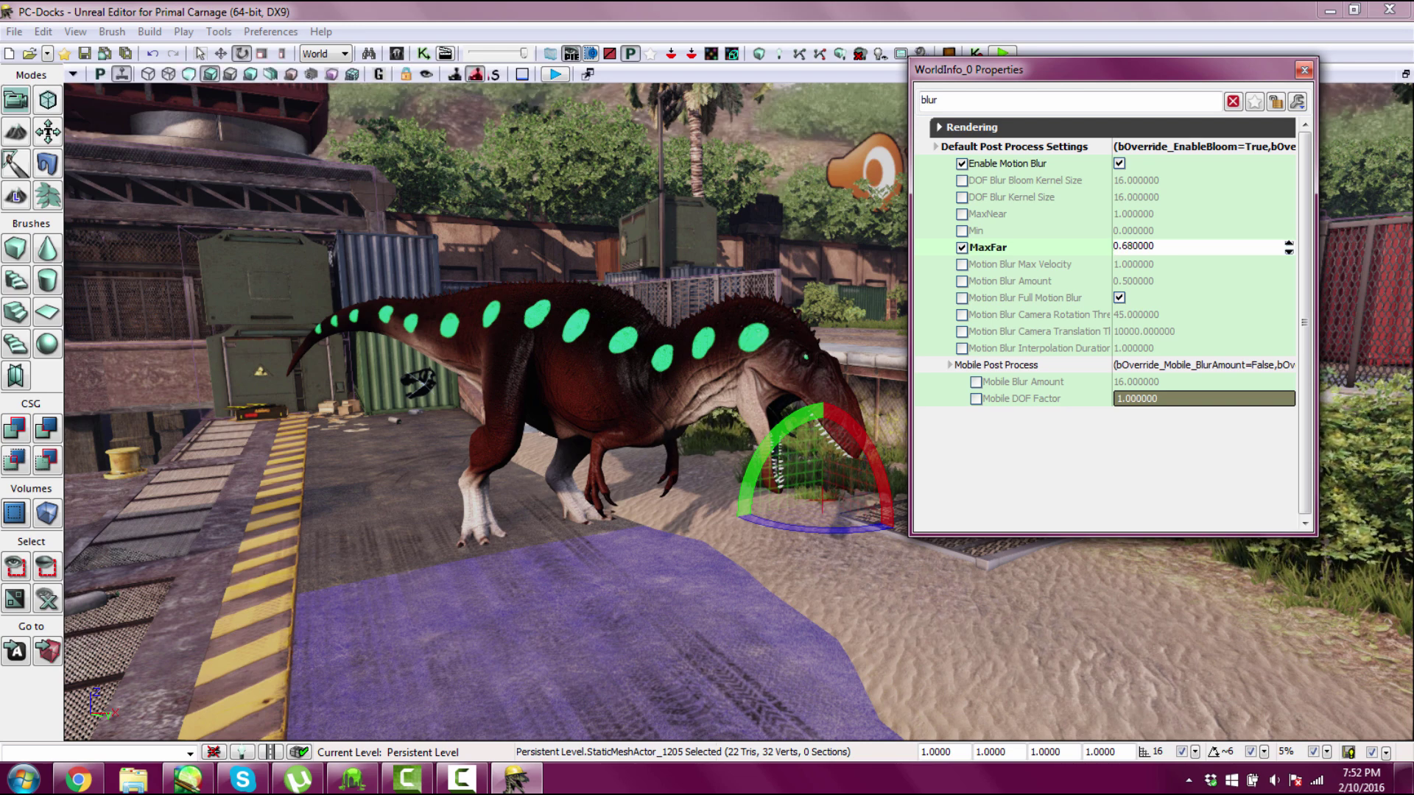
click(1305, 70)
Start the in-editor game preview of the Docks level and join it as a spectator.
right_drag(880, 482, 1031, 419)
right_drag(1112, 350, 1074, 377)
click(1075, 377)
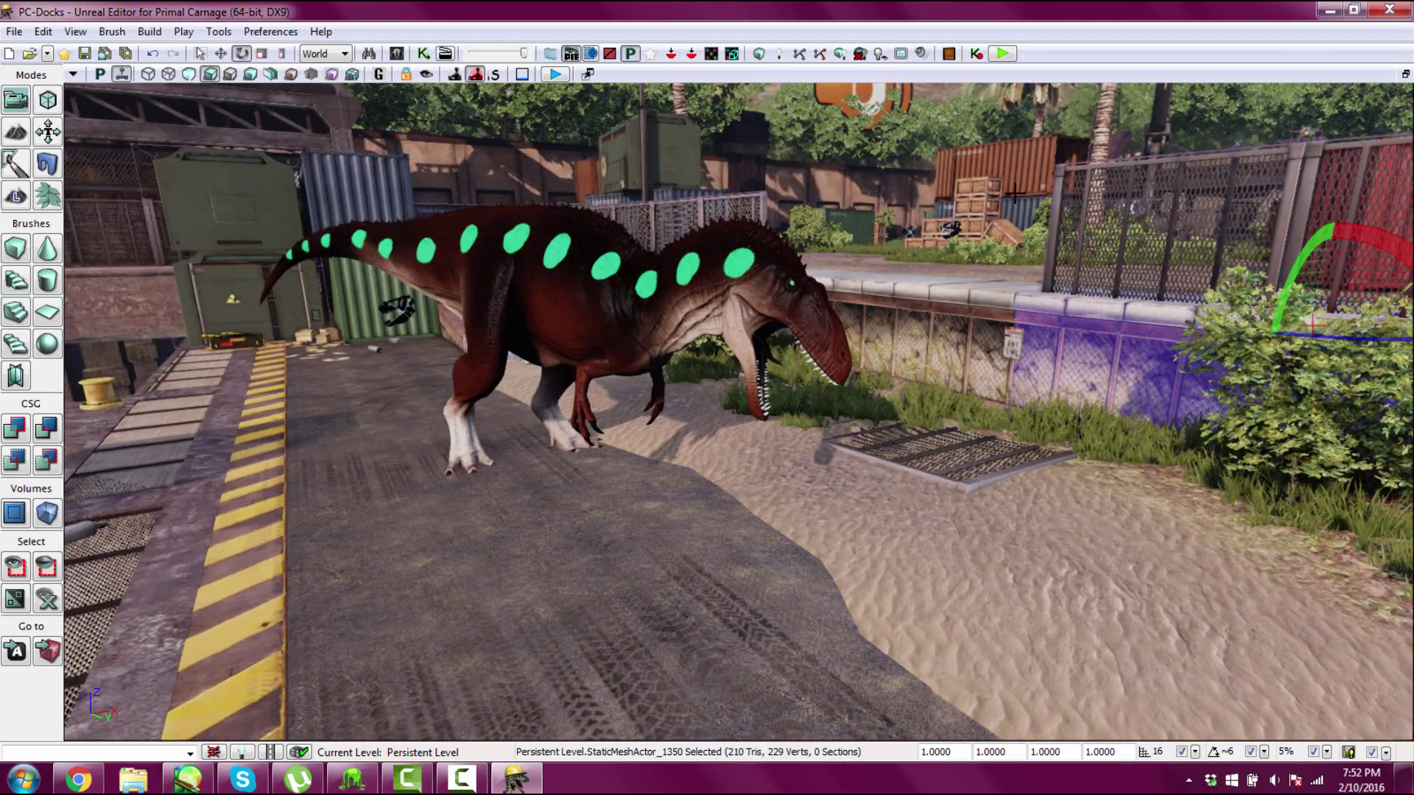
click(1004, 58)
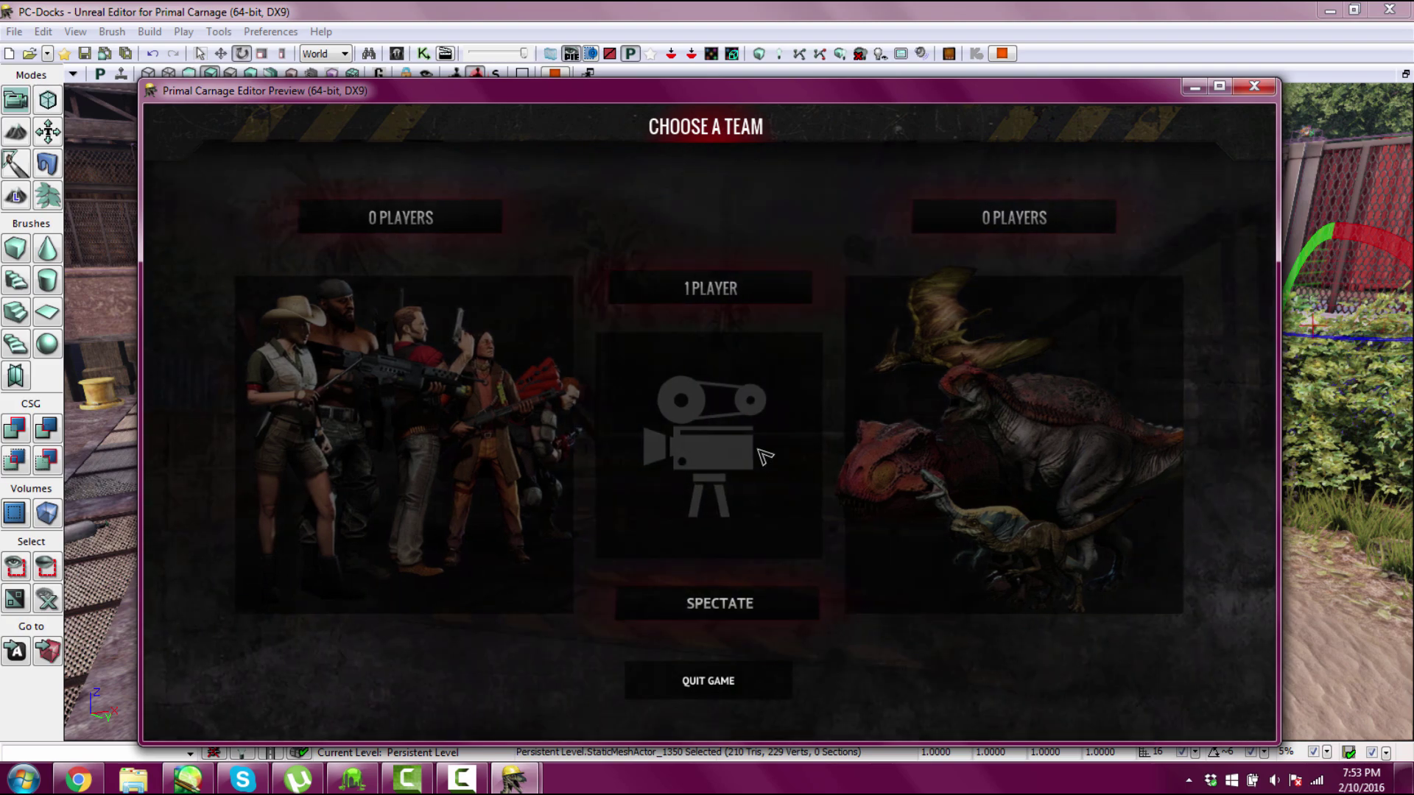
click(763, 454)
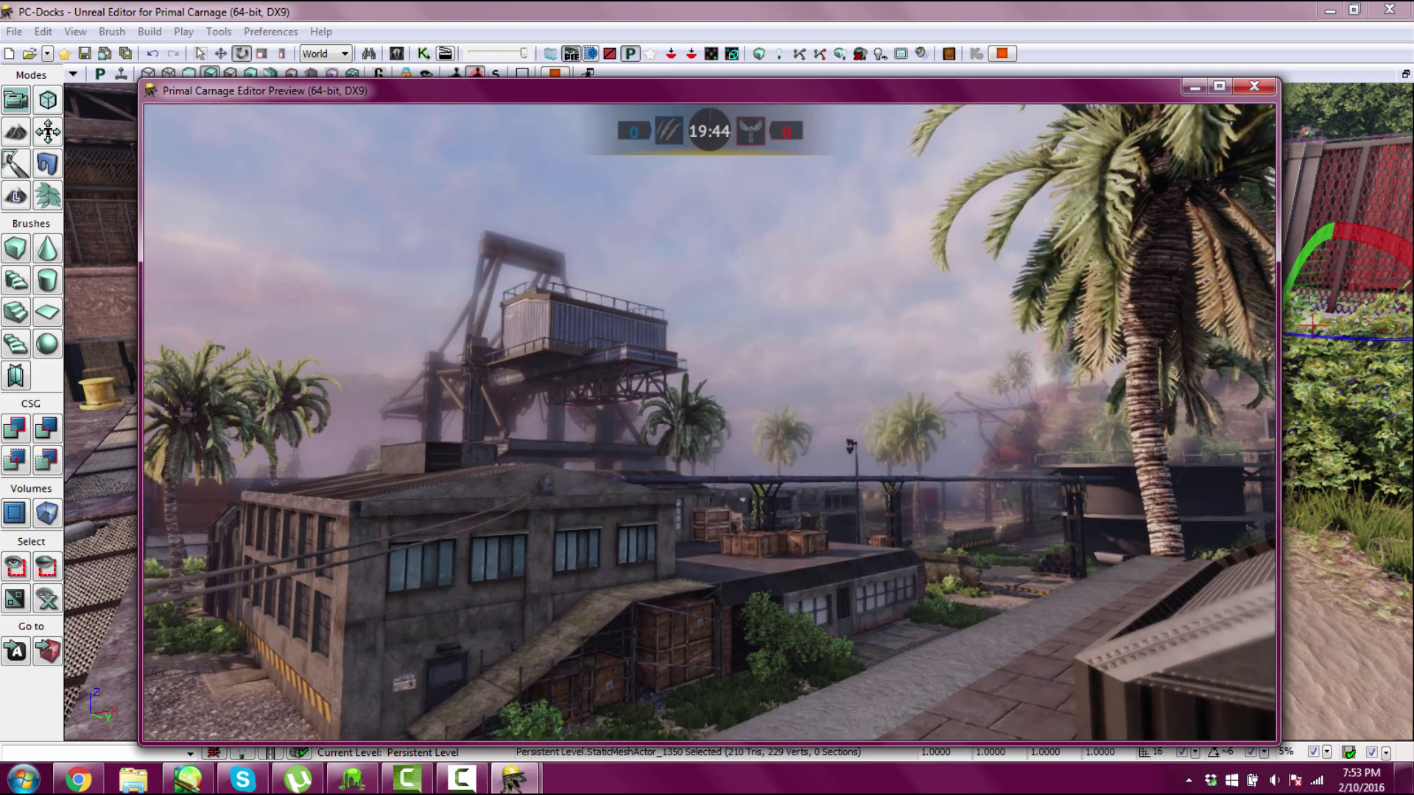
Run the togglehud and fov 40 console commands and frame the whole Acro from its side with the spectator camera.
key(grave)
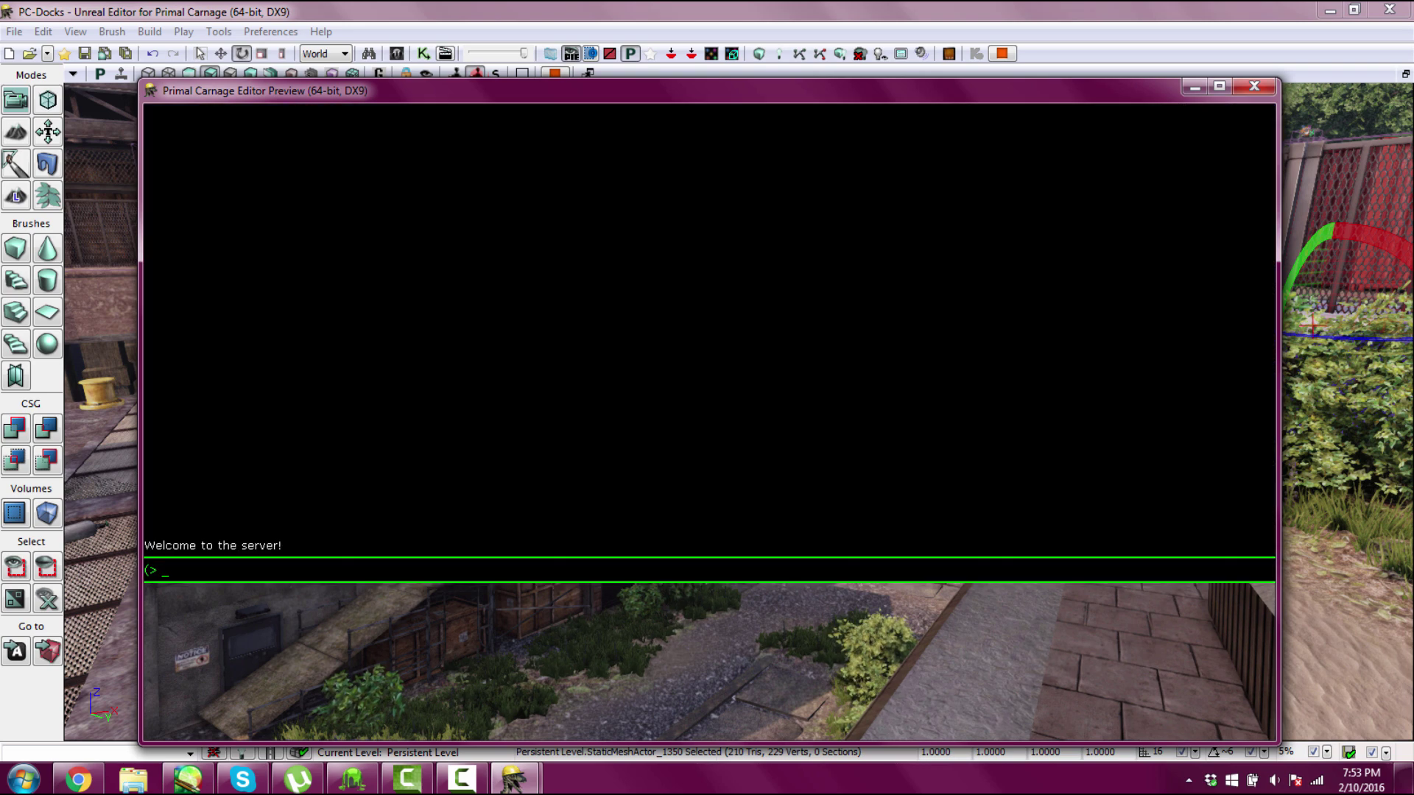
key(grave)
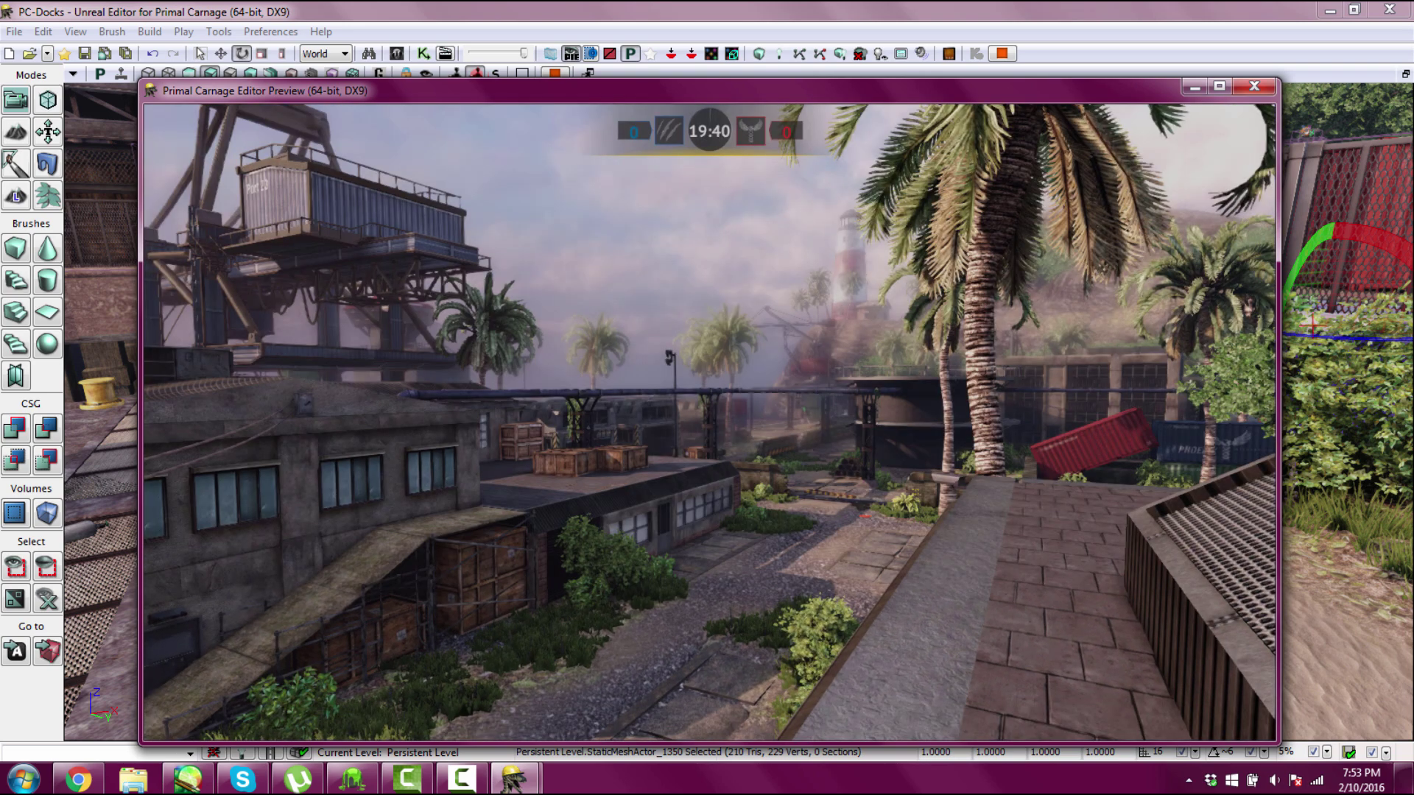
key(grave)
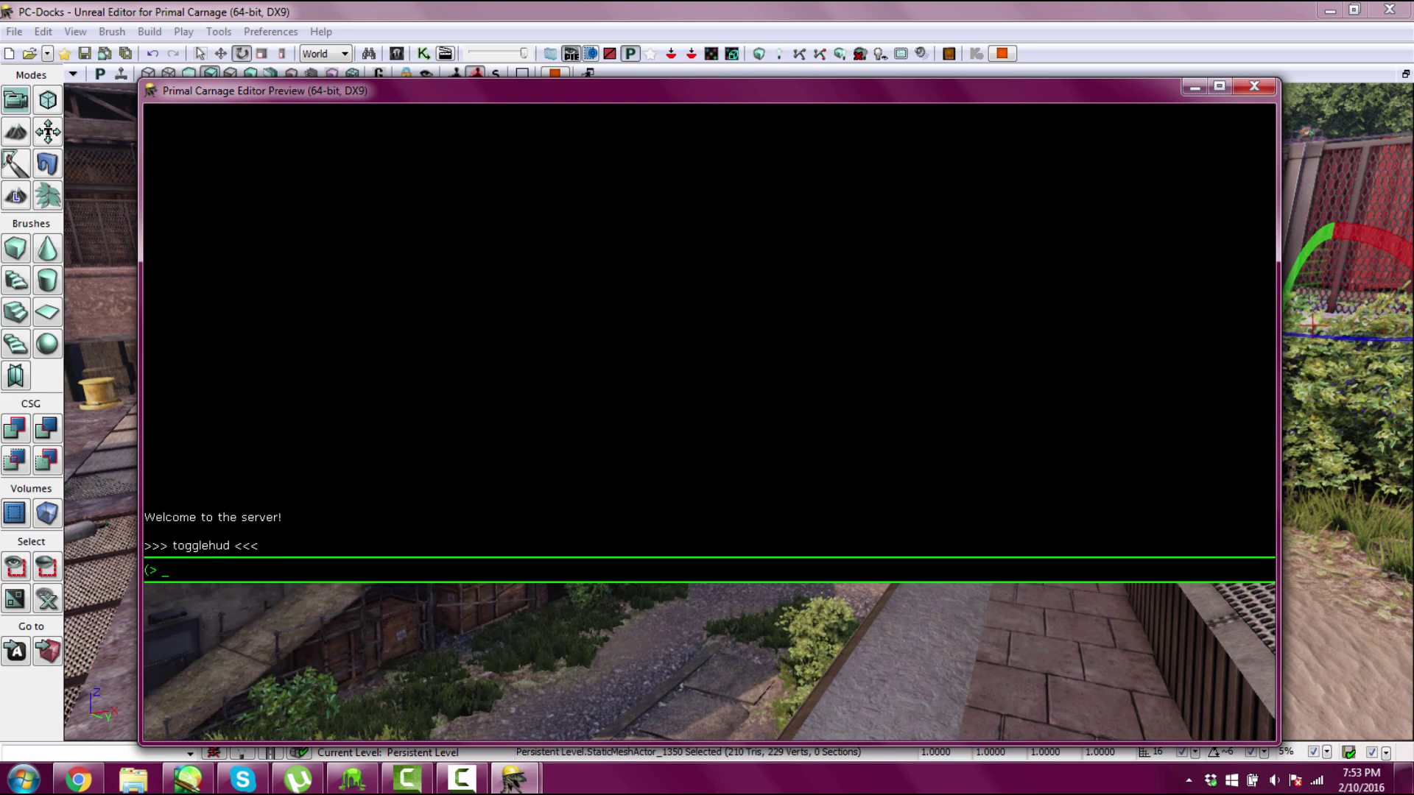
key(grave)
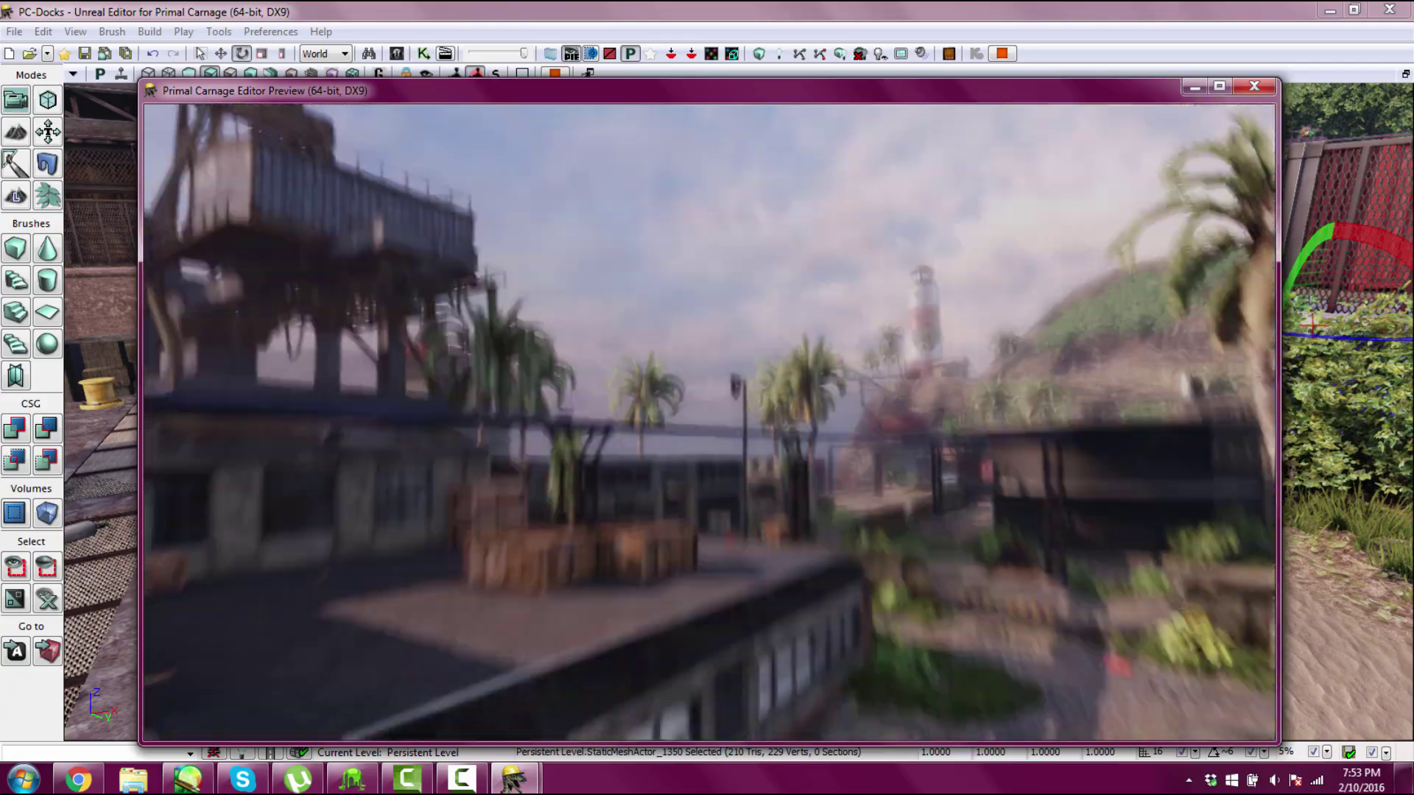
key(w)
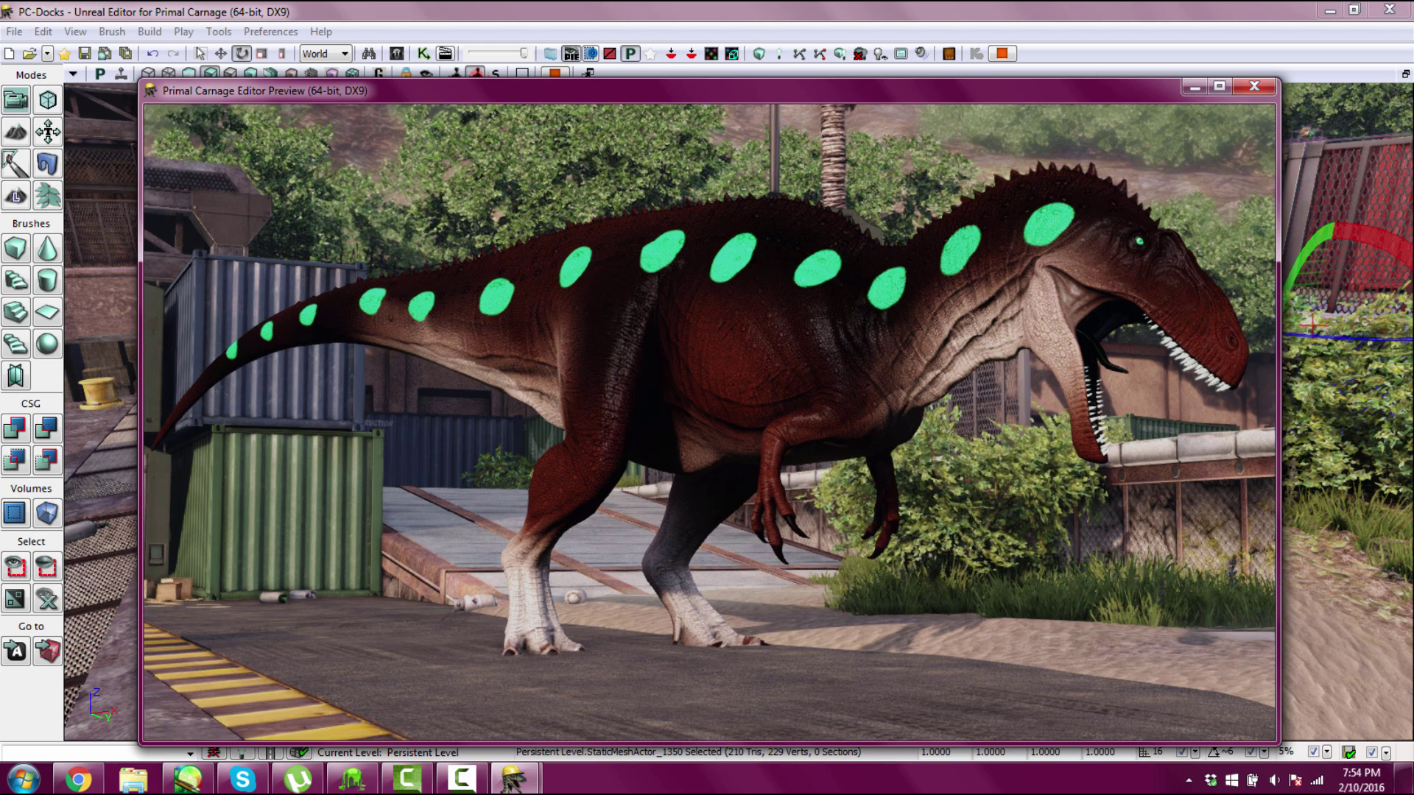
Capture a high-resolution screenshot of the framed Acro with the console command tiledshot 4.
key(Tab)
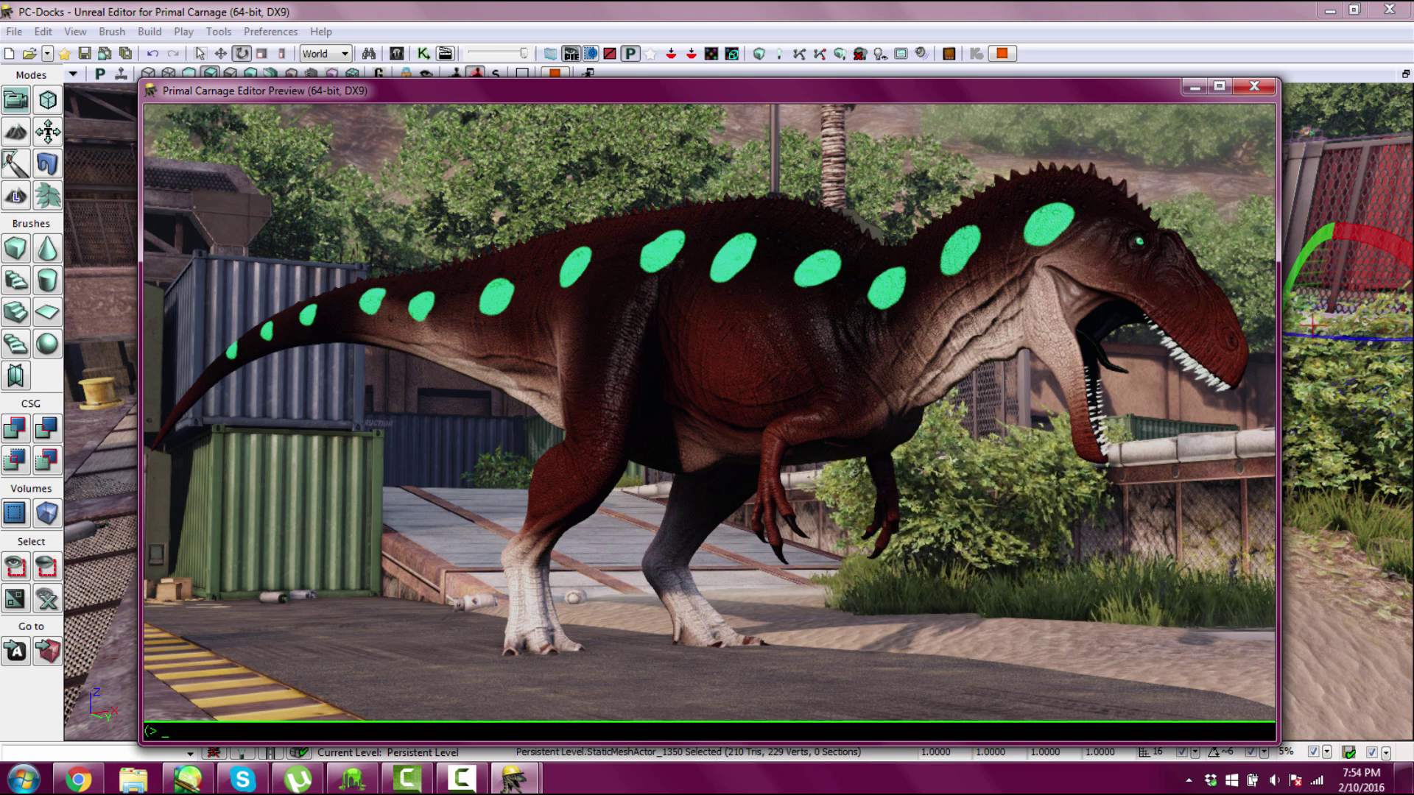
key(Escape)
key(grave)
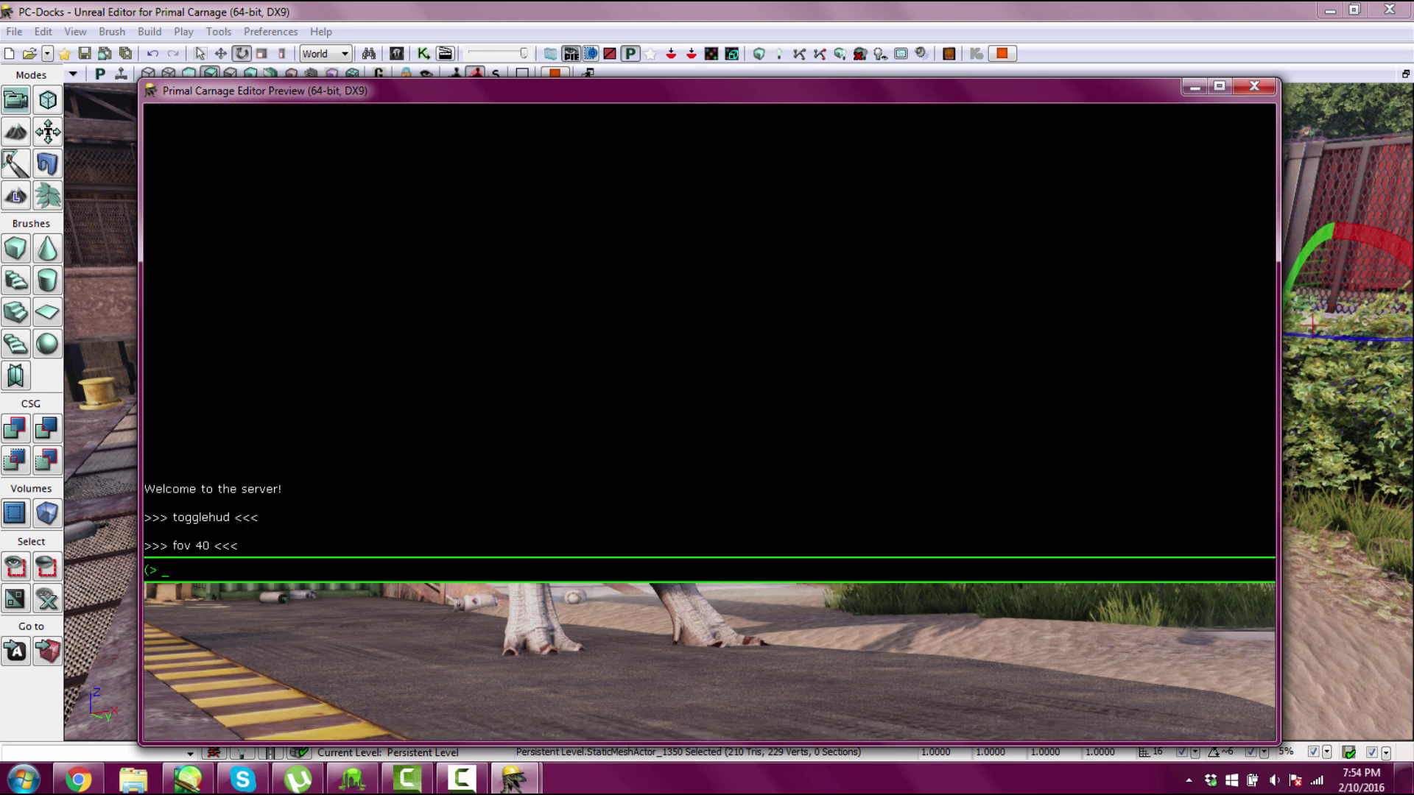
key(grave)
key(grave)
key(grave)
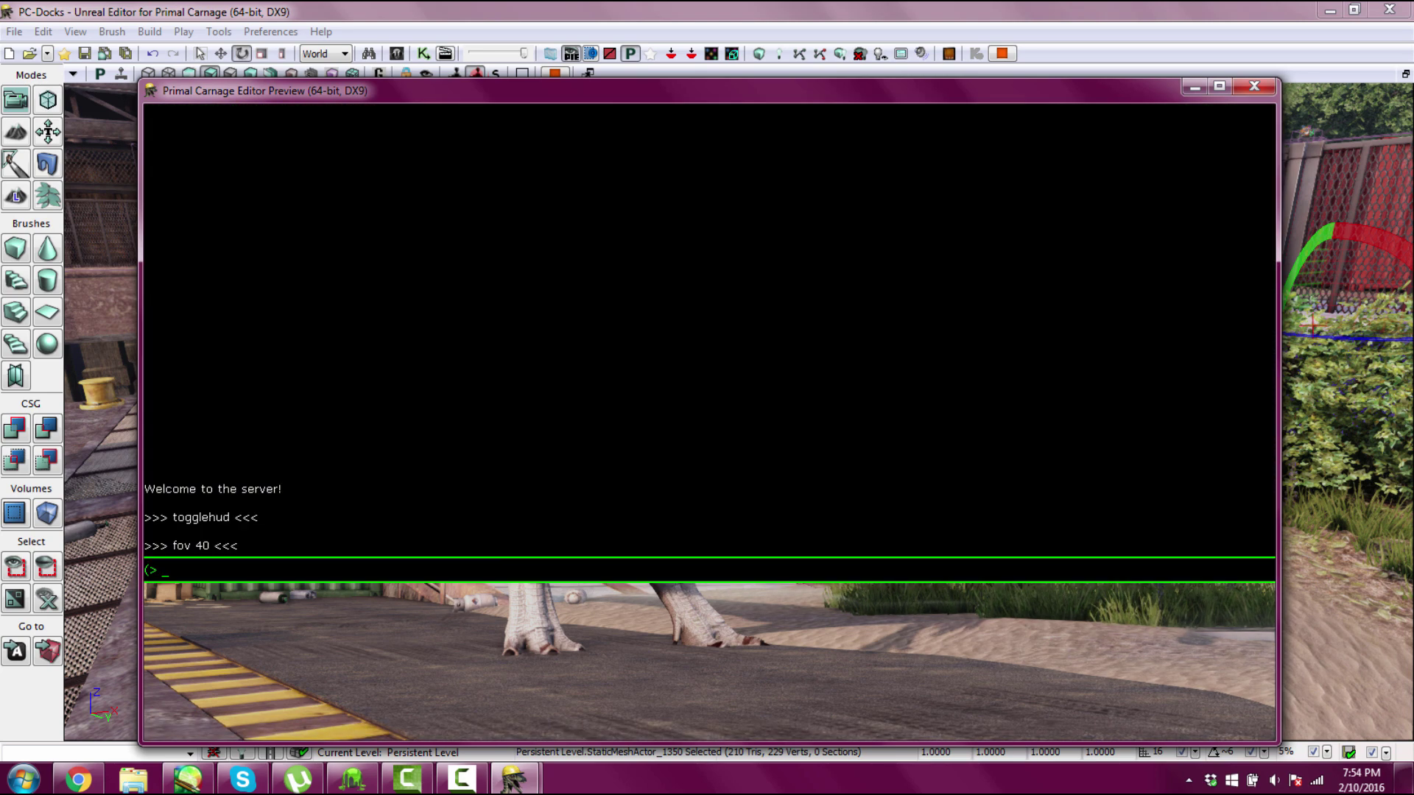
key(Tab)
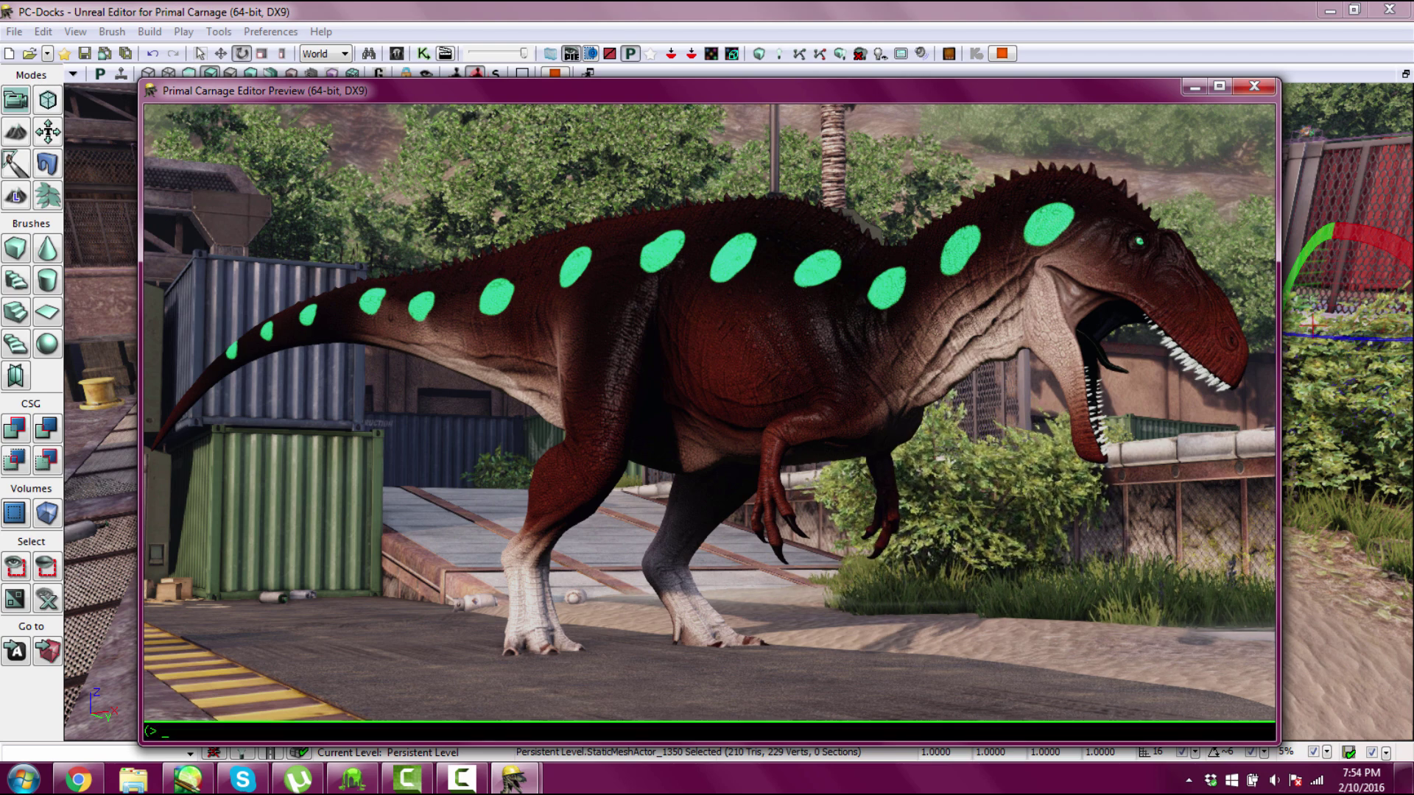
text(til)
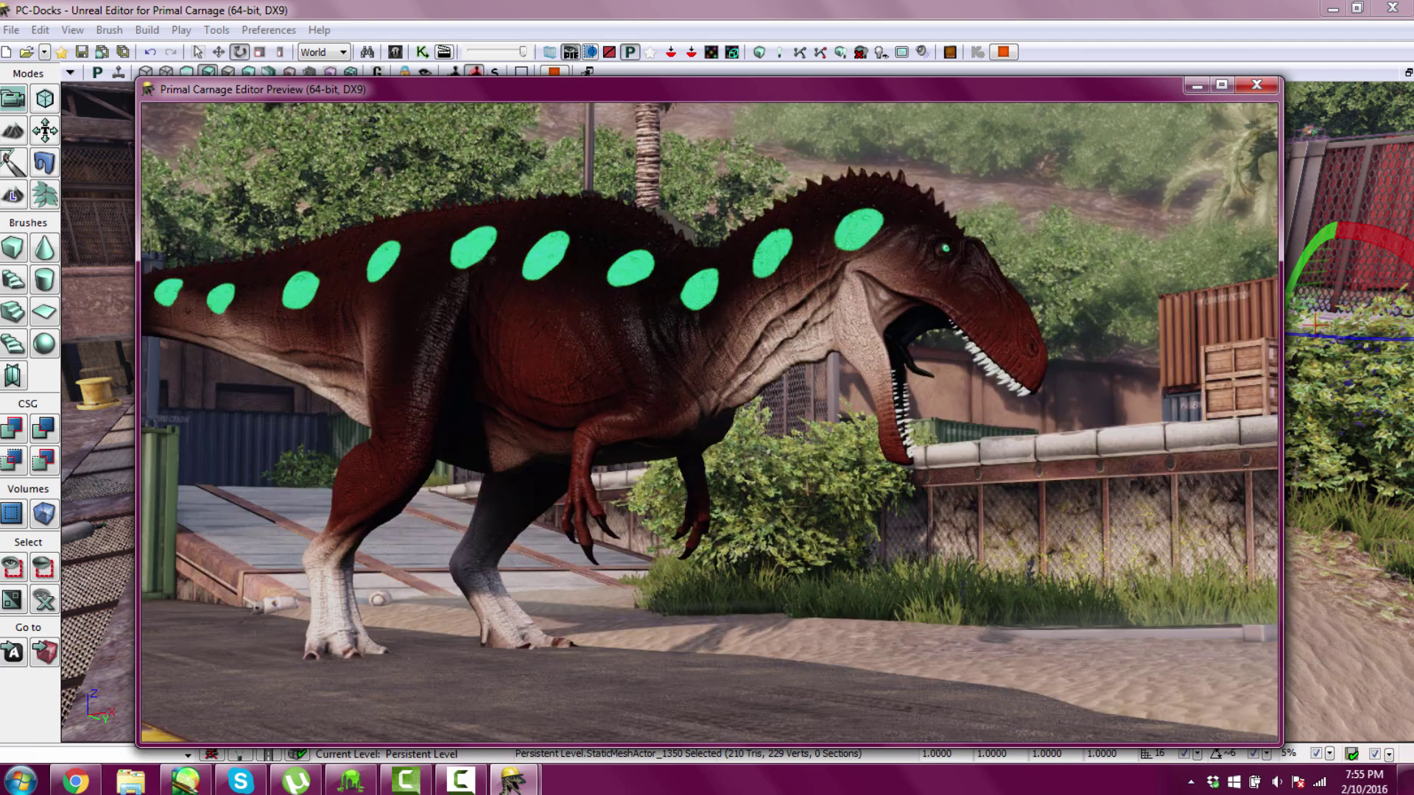
End the game preview with the exit console command.
key(grave)
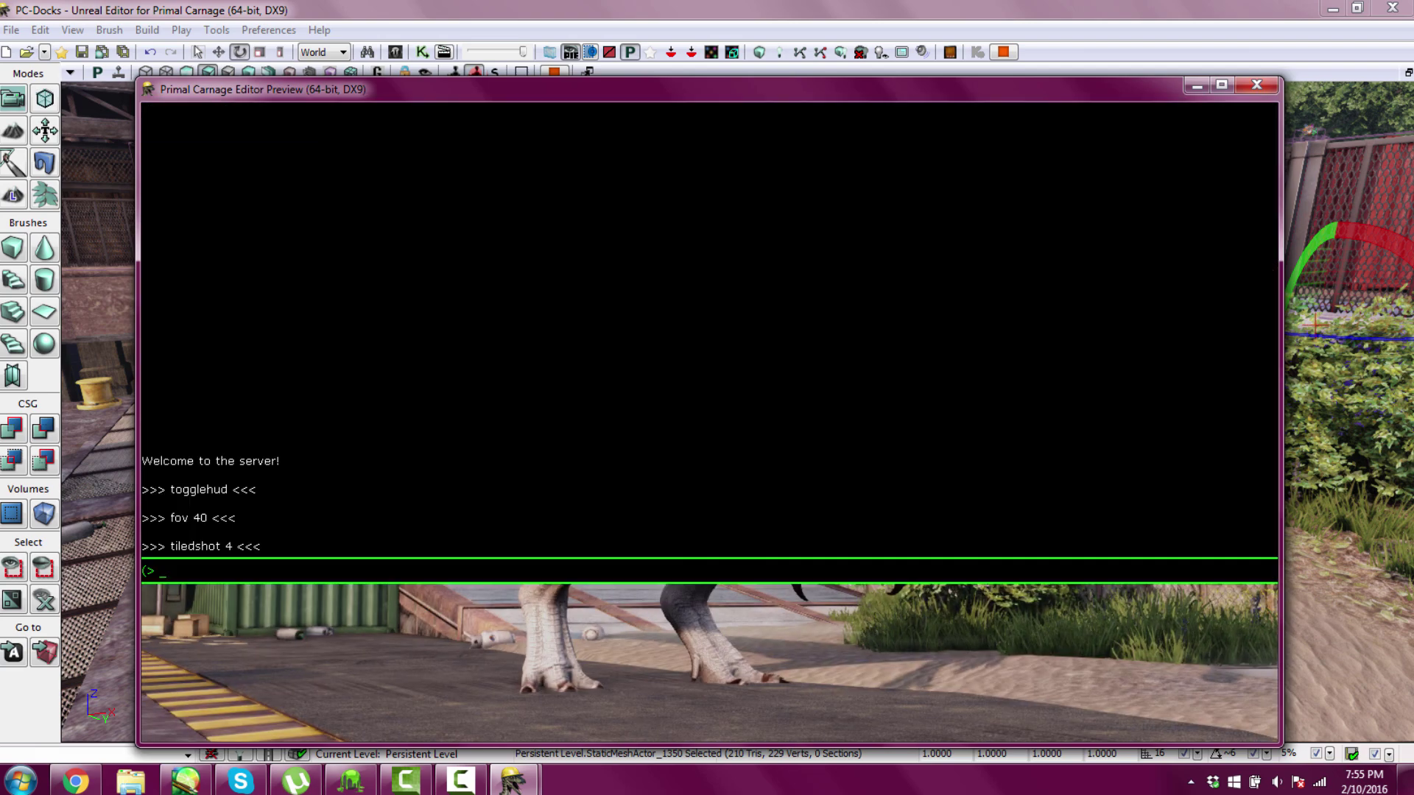
text(exit)
key(Return)
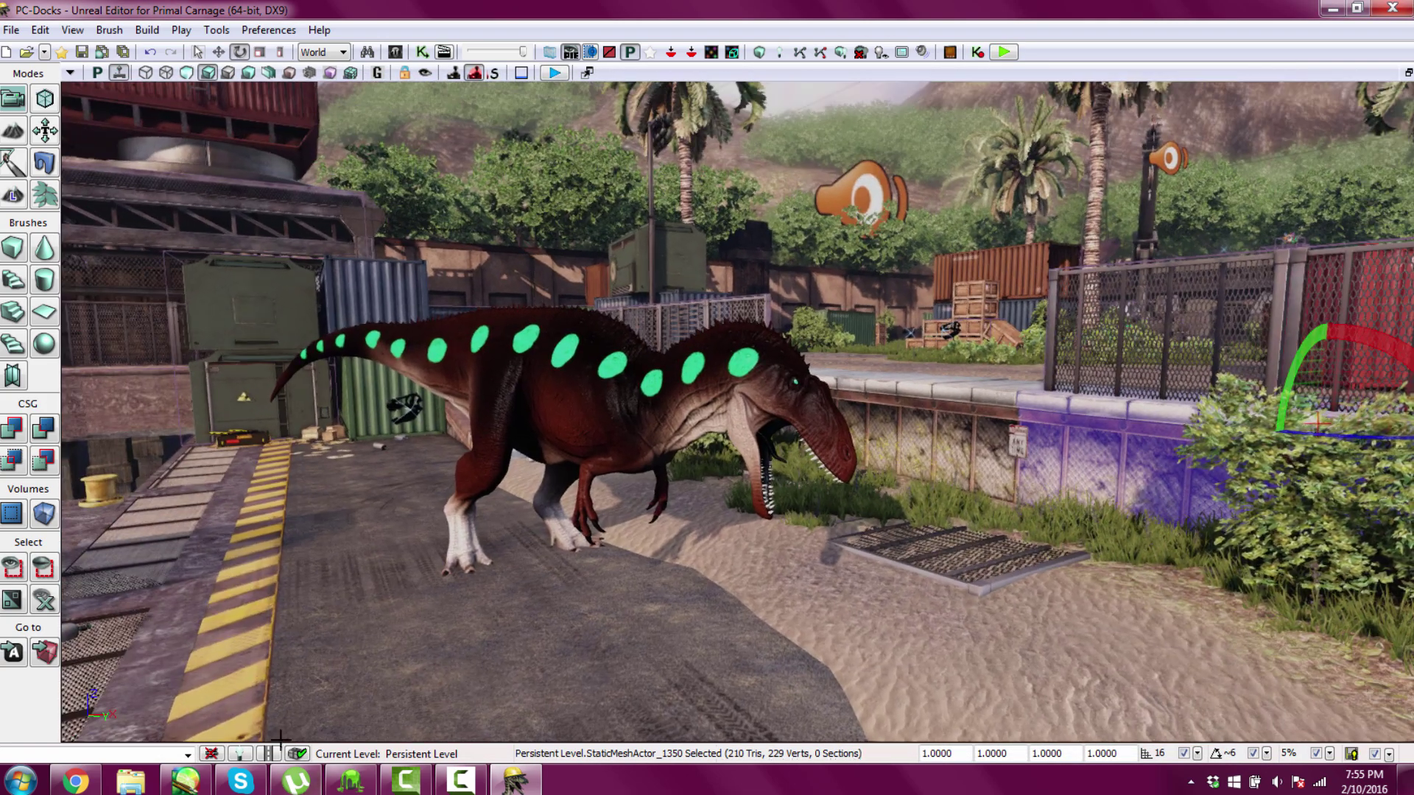
Switch to PaintTool SAI and open Highres_Screenshot_00000.bmp from the level editor's PrimalCarnageGame\Screenshots\Win64 folder.
click(185, 780)
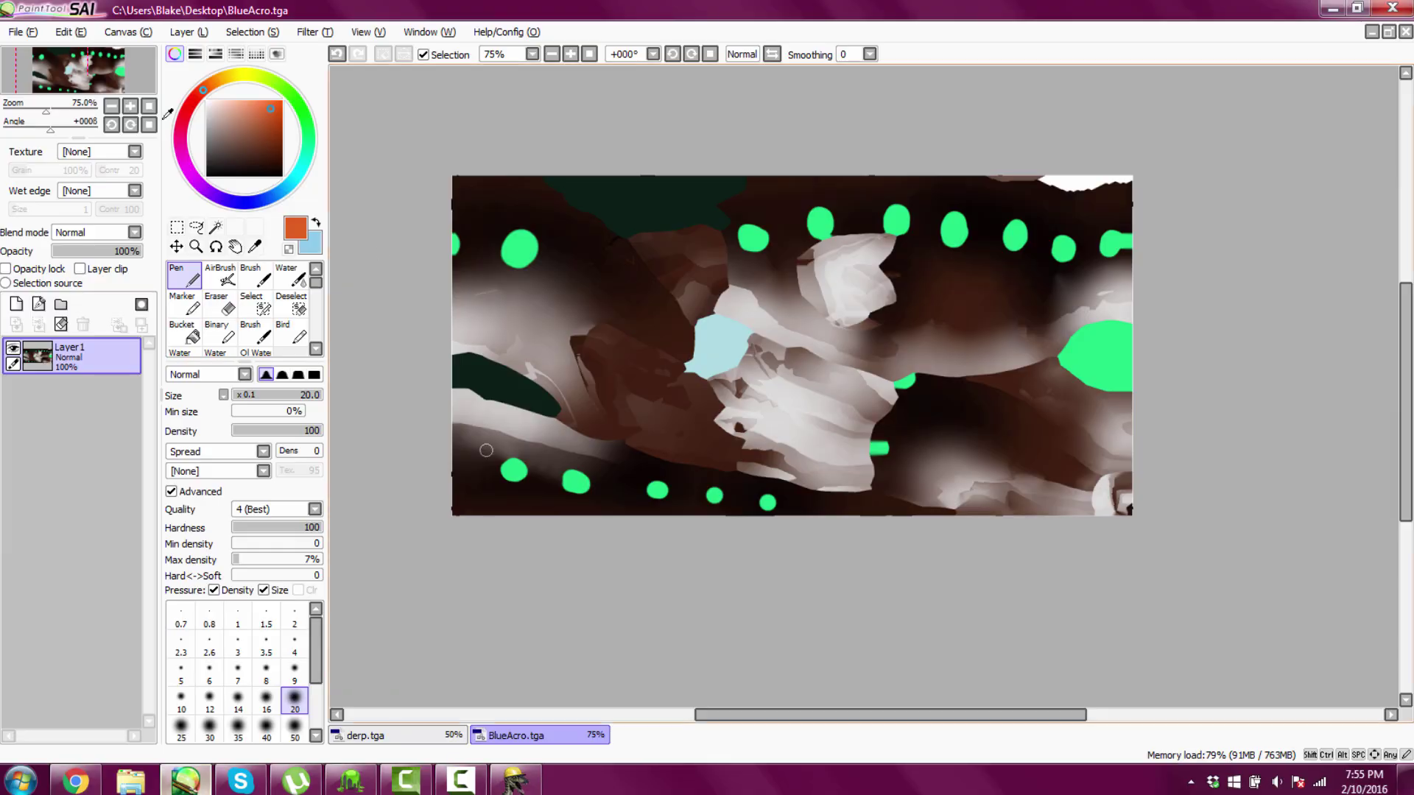
click(23, 31)
click(42, 68)
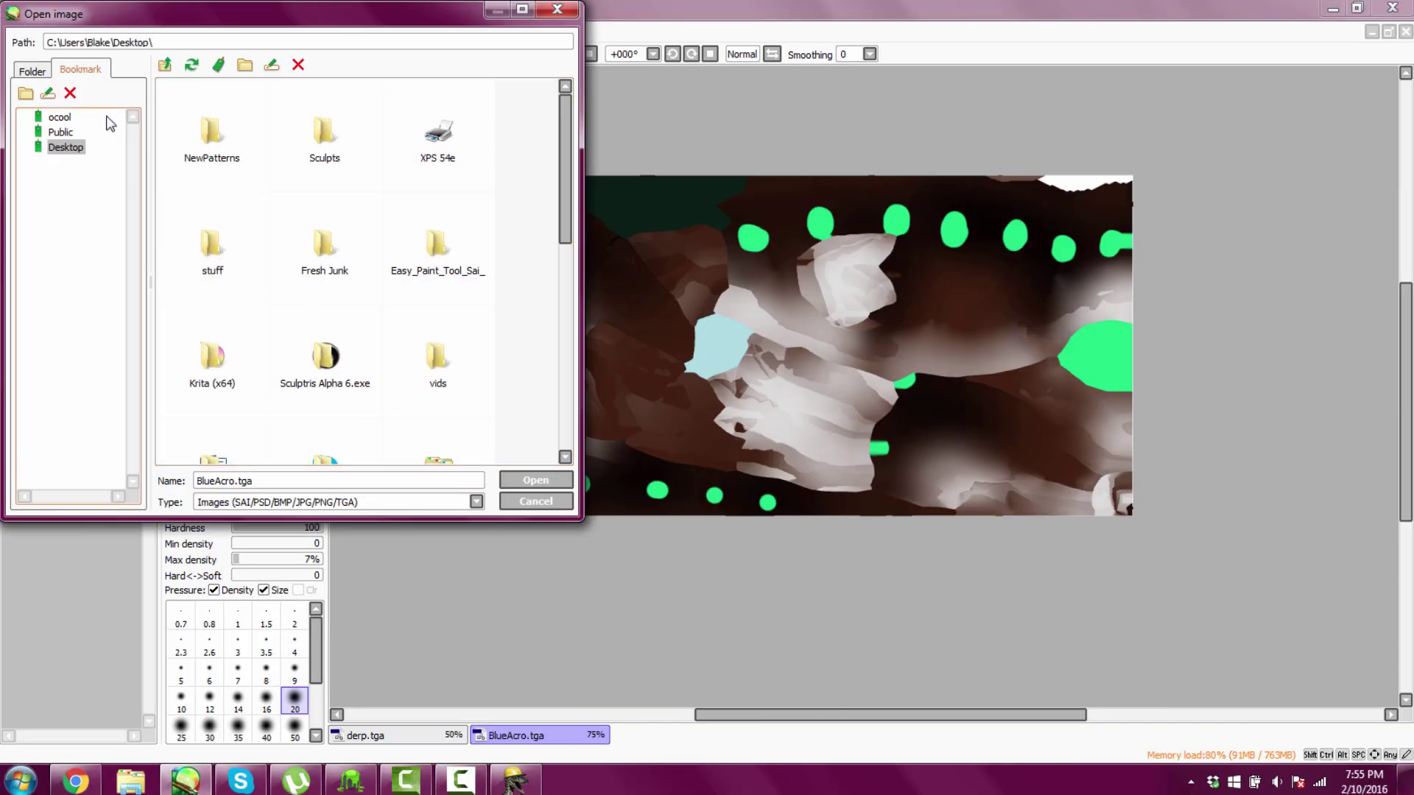
click(163, 64)
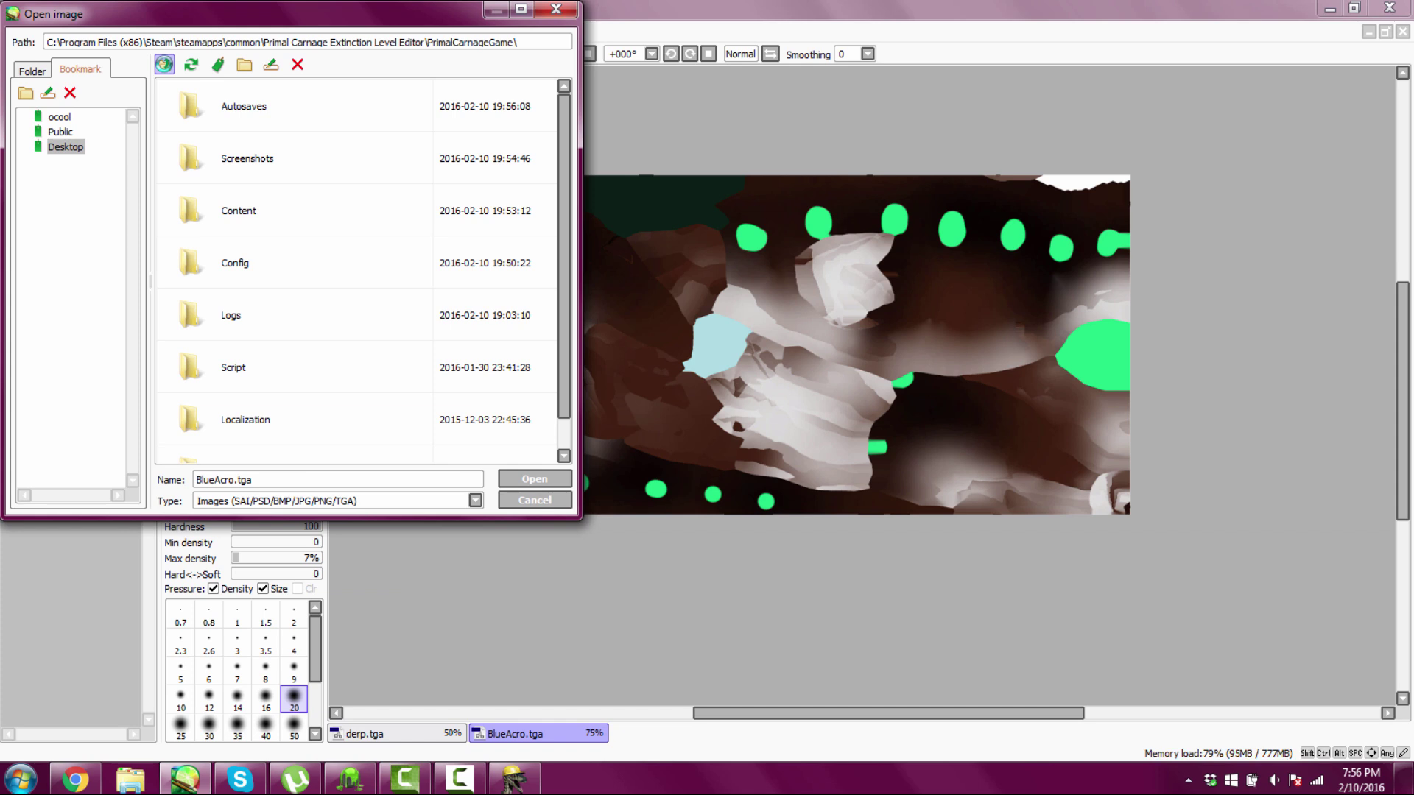
click(163, 64)
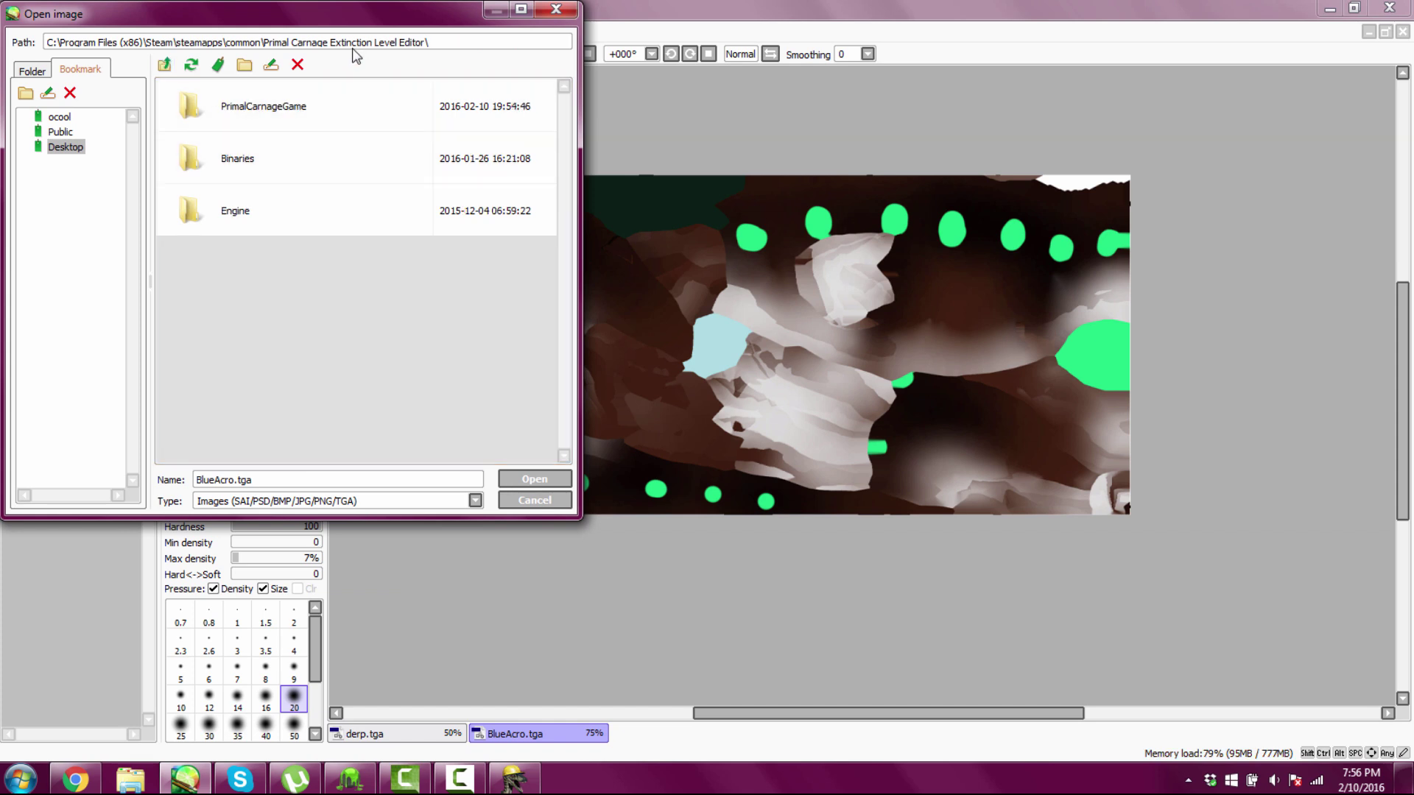
double_click(274, 107)
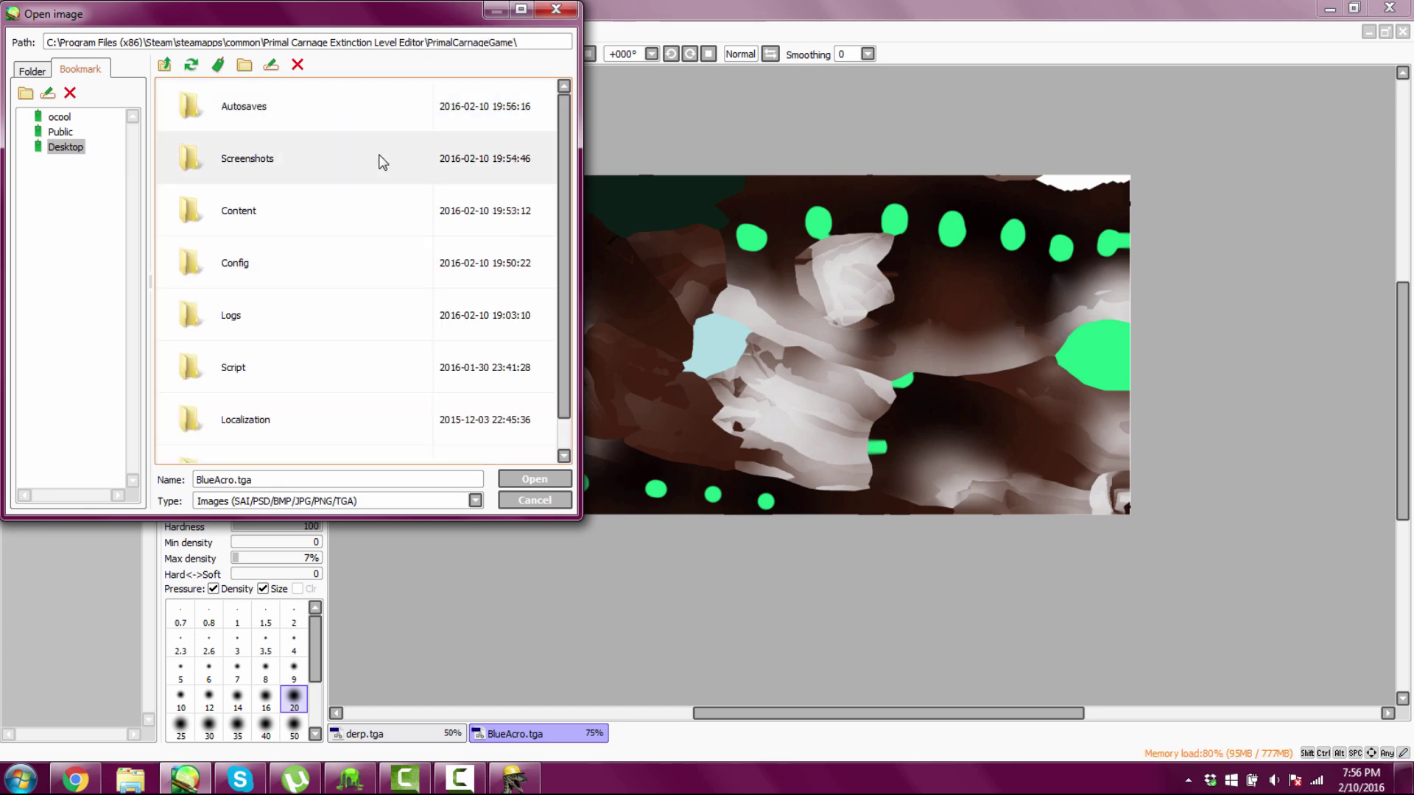
click(298, 155)
double_click(298, 155)
double_click(245, 118)
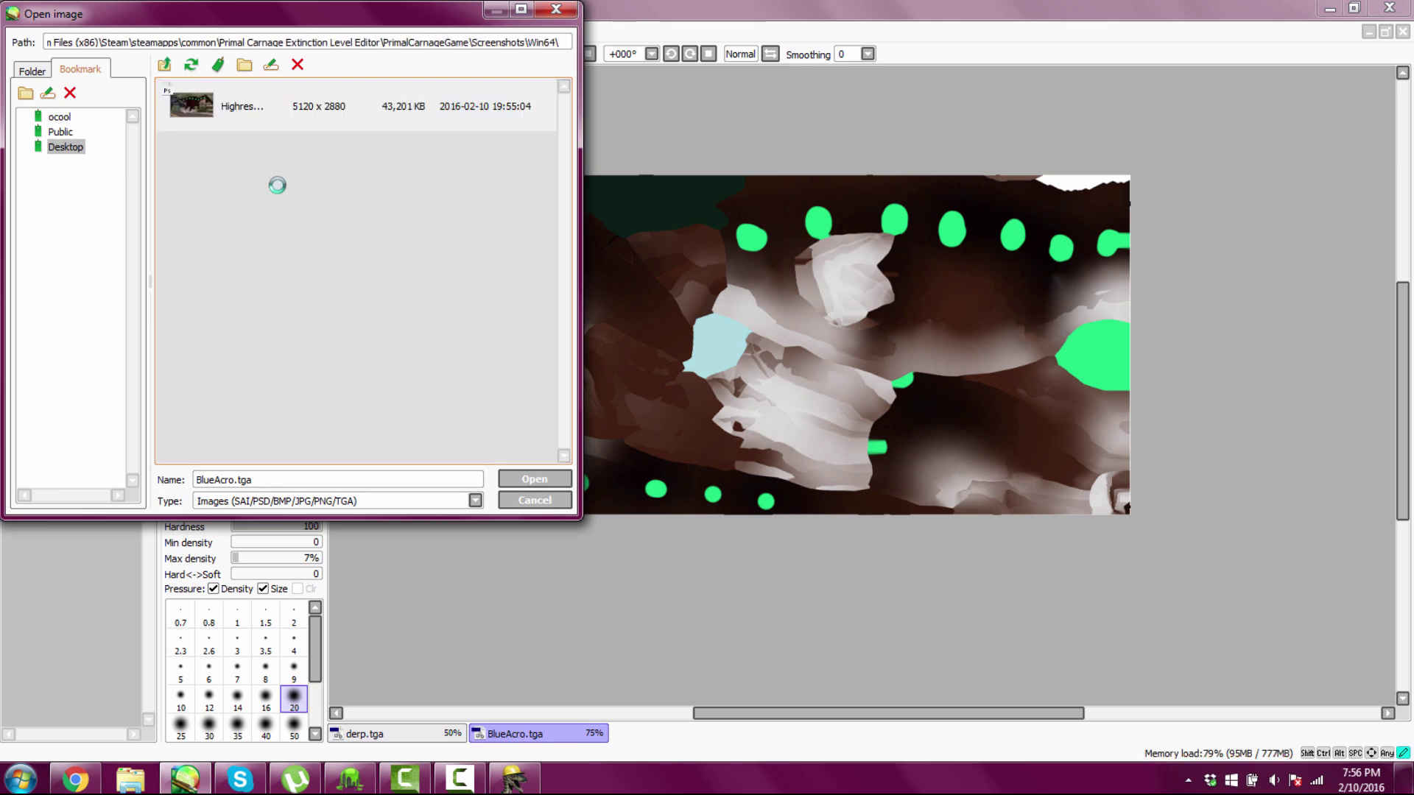
click(241, 109)
click(531, 479)
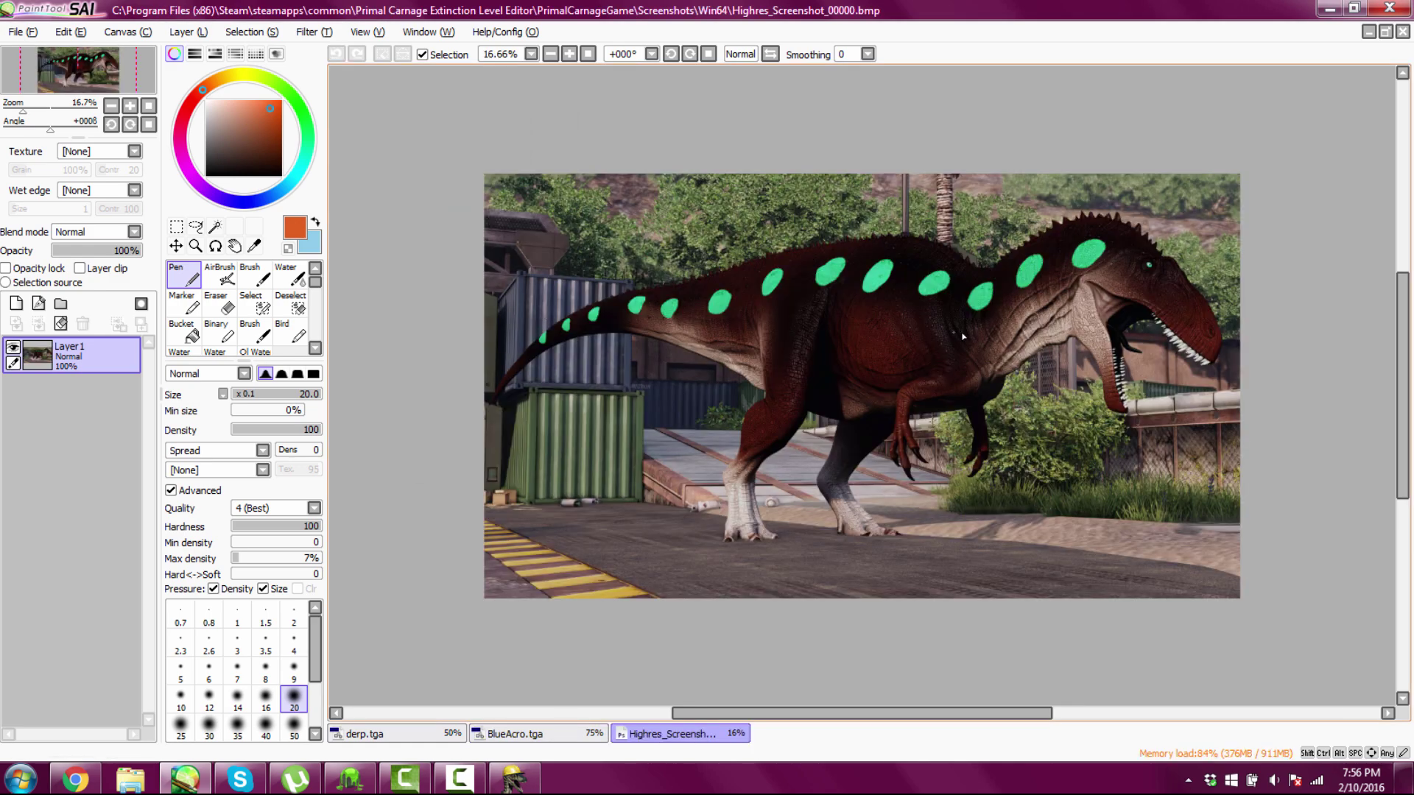
Resize the screenshot to 1300 pixels wide with the aspect ratio locked.
scroll(1008, 376, up, 1)
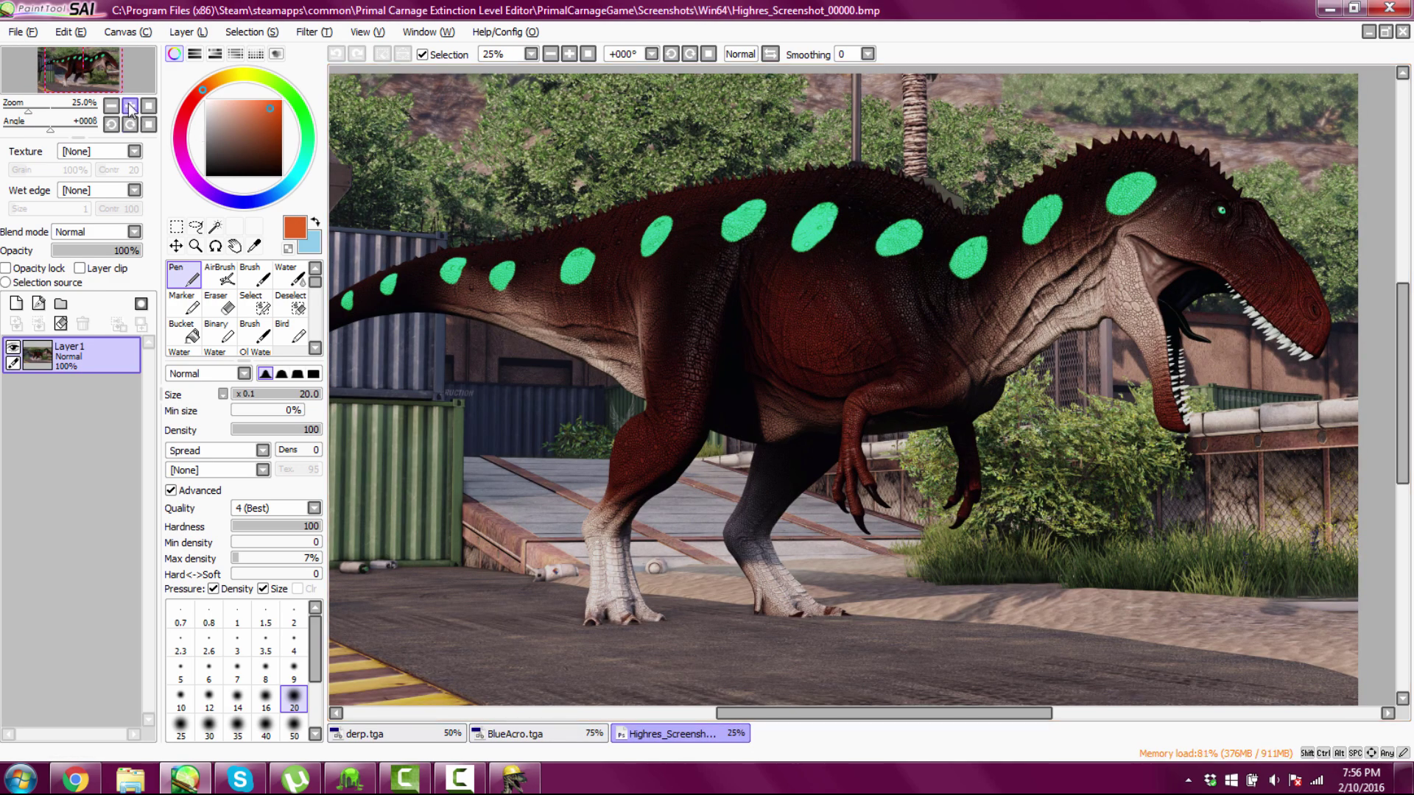
scroll(94, 70, up, 4)
drag(94, 71, 117, 68)
scroll(628, 374, down, 7)
scroll(627, 374, up, 3)
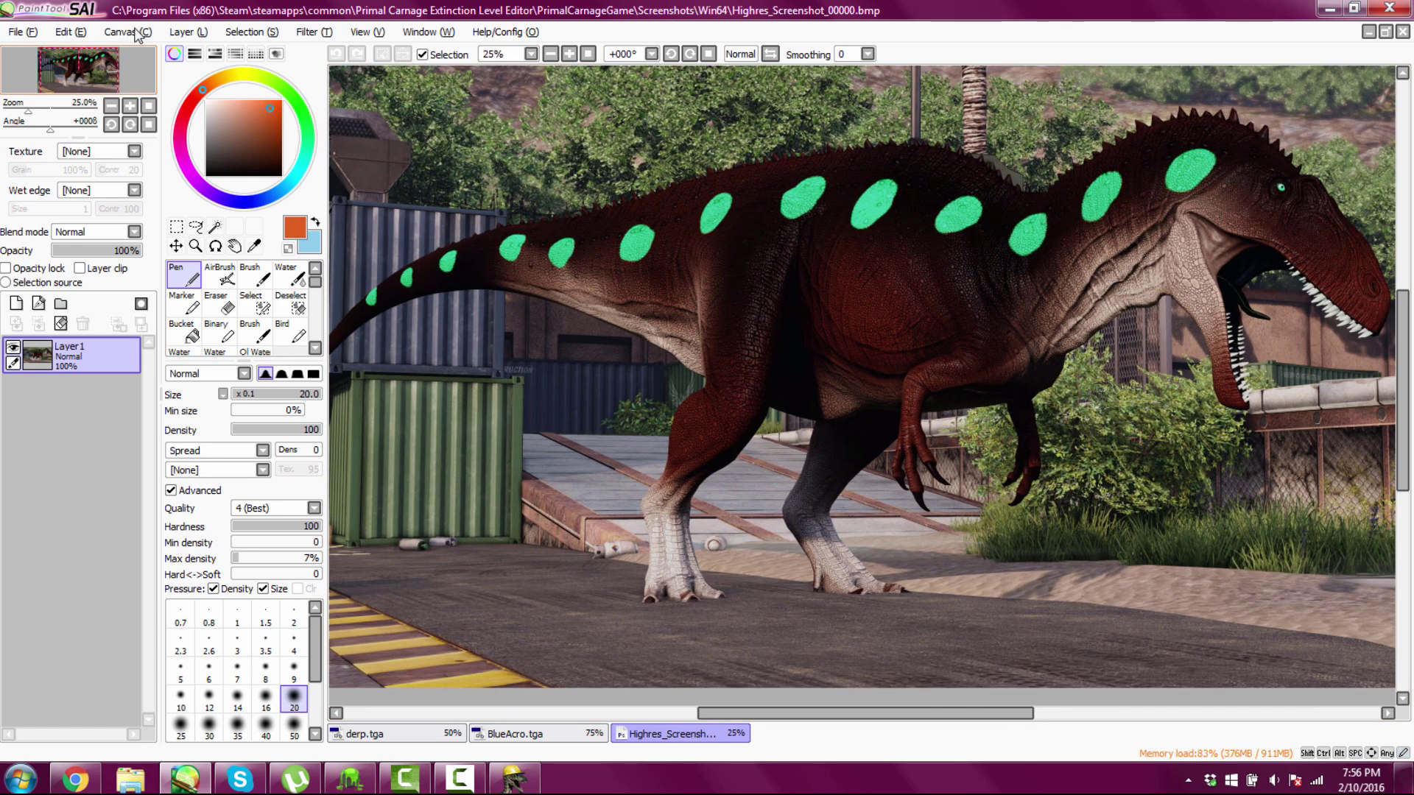
click(137, 33)
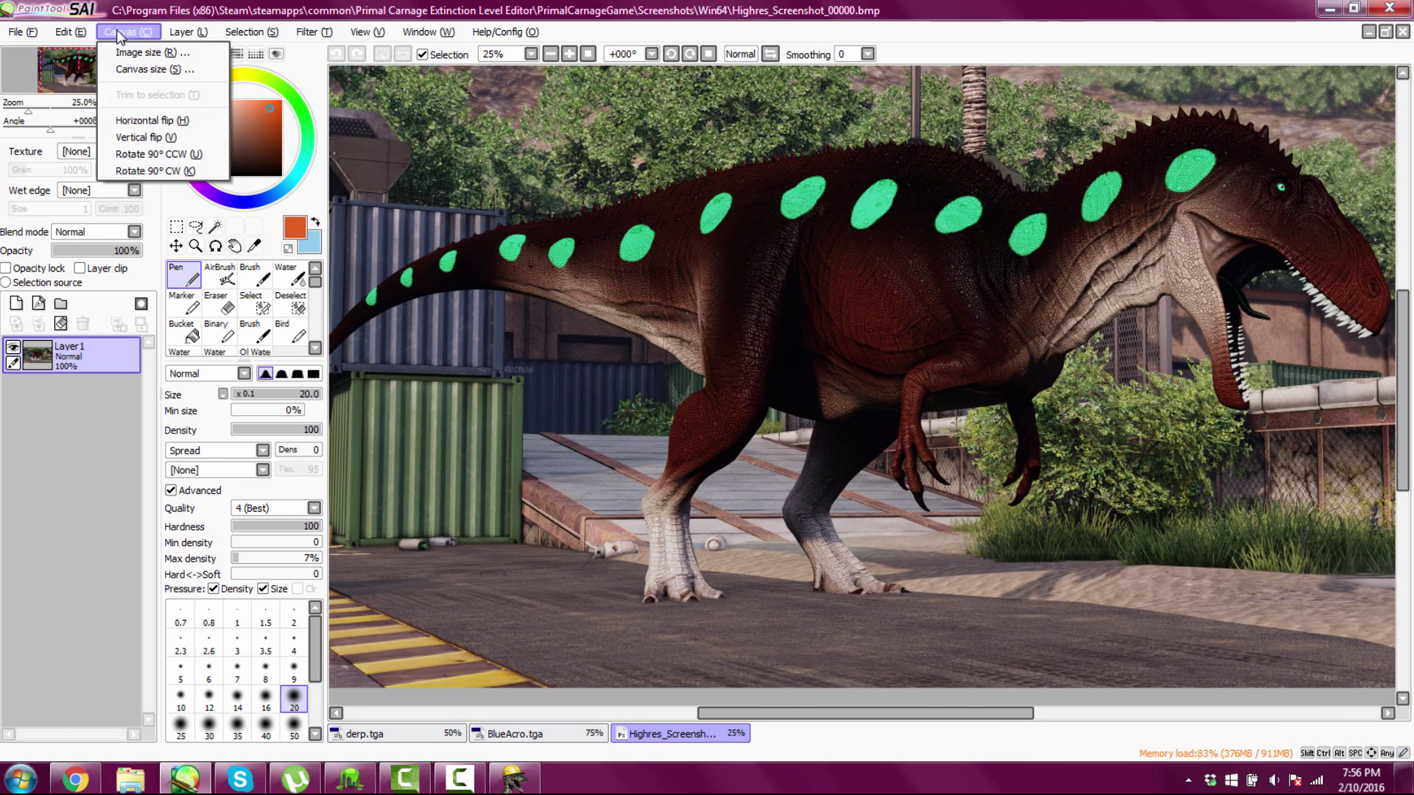
click(152, 59)
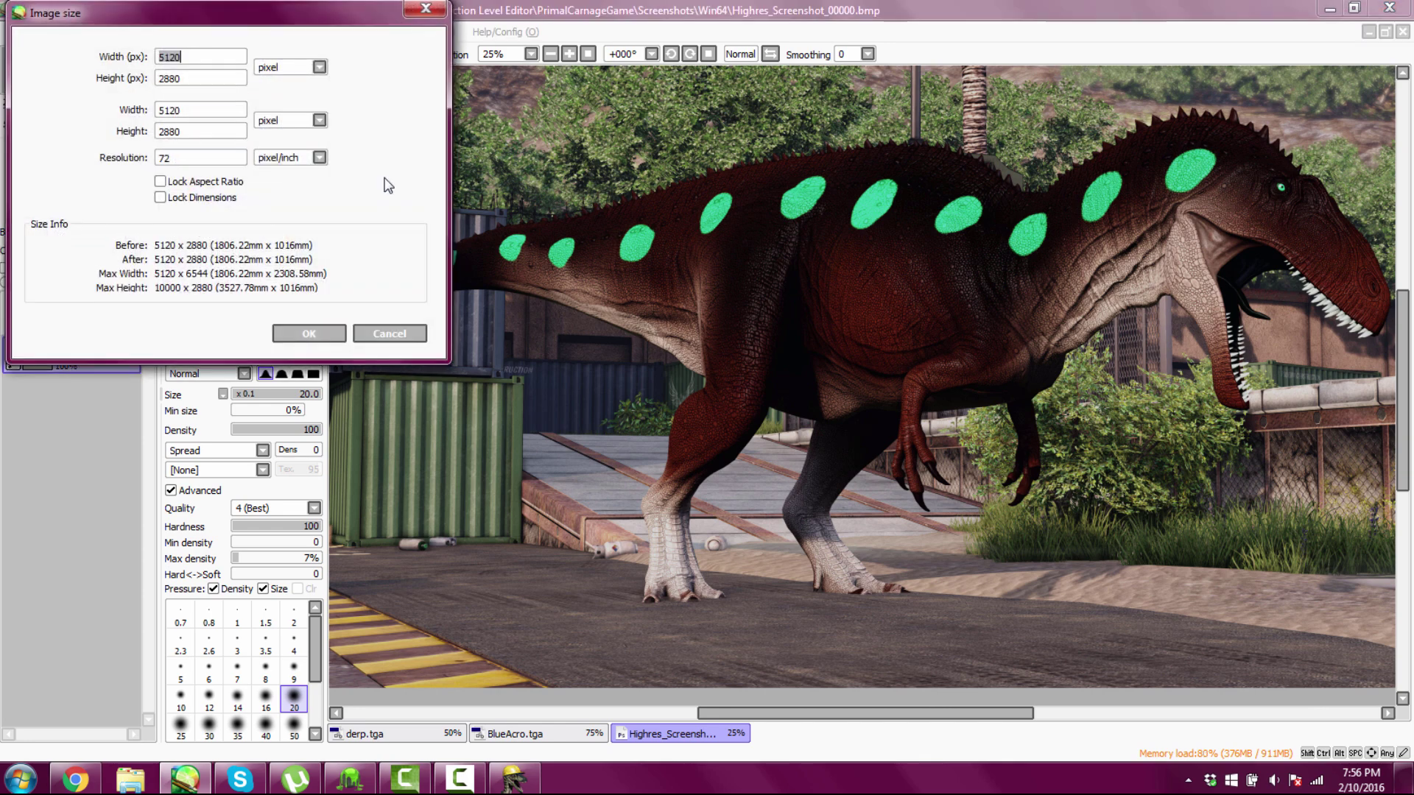
text(1300)
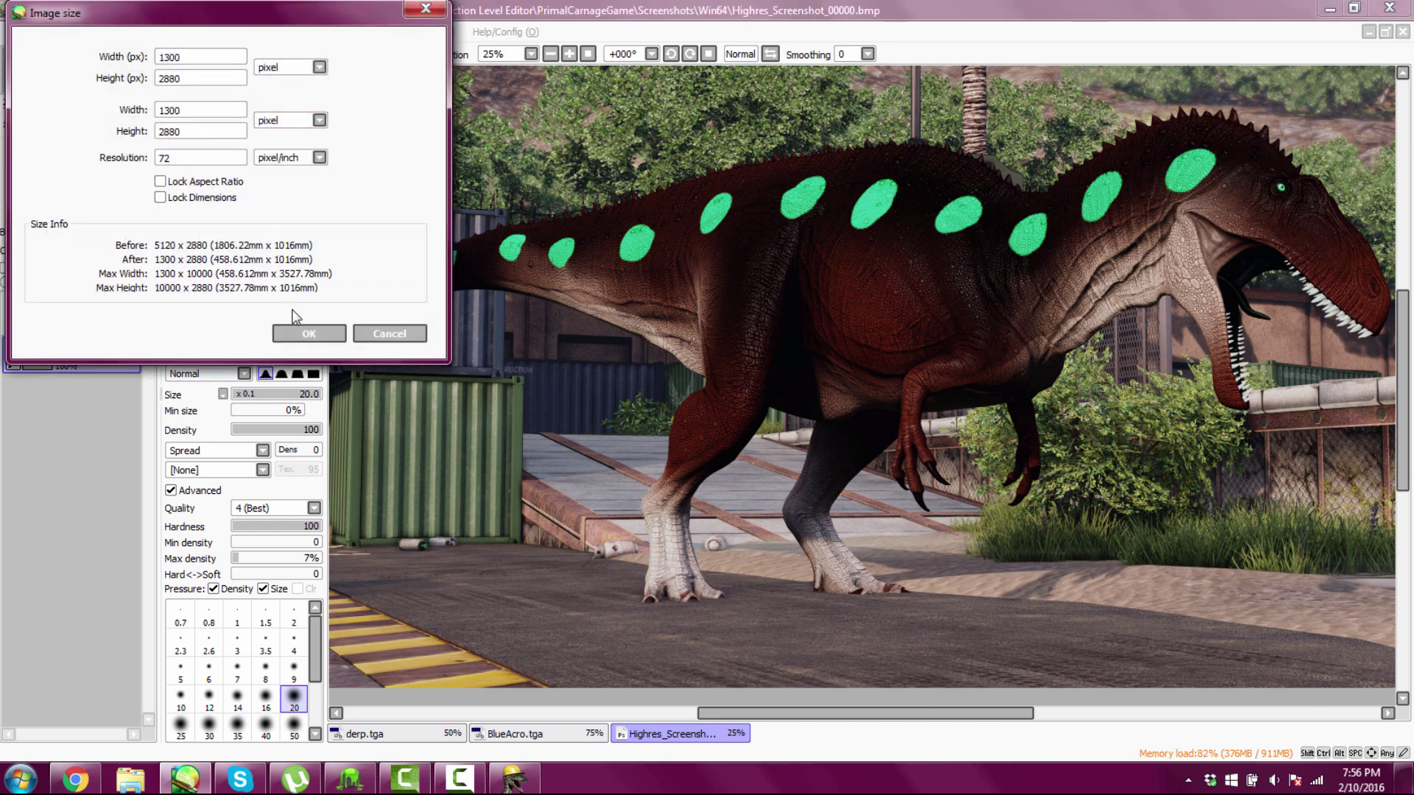
click(159, 181)
key(BackSpace)
key(BackSpace)
key(BackSpace)
key(BackSpace)
text(1300)
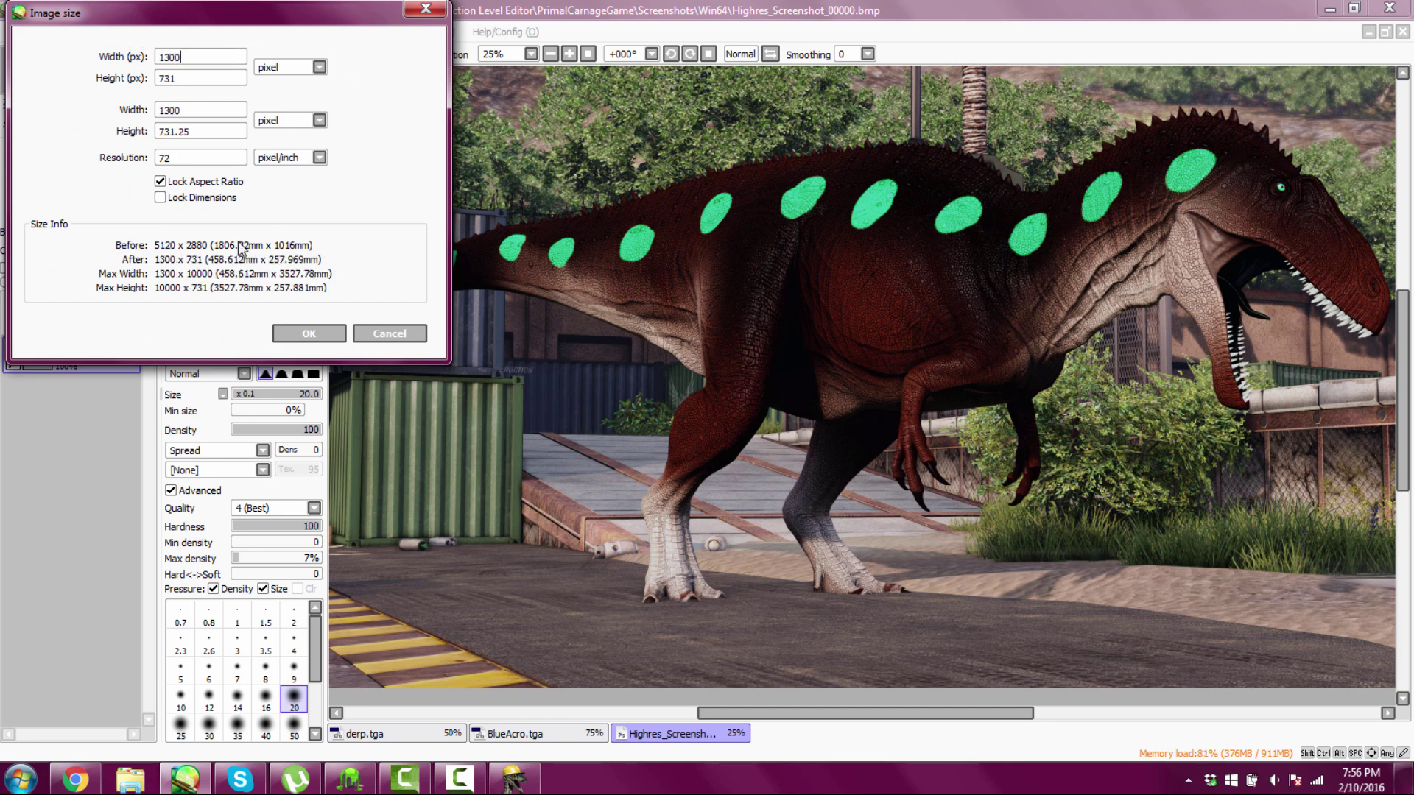
key(Return)
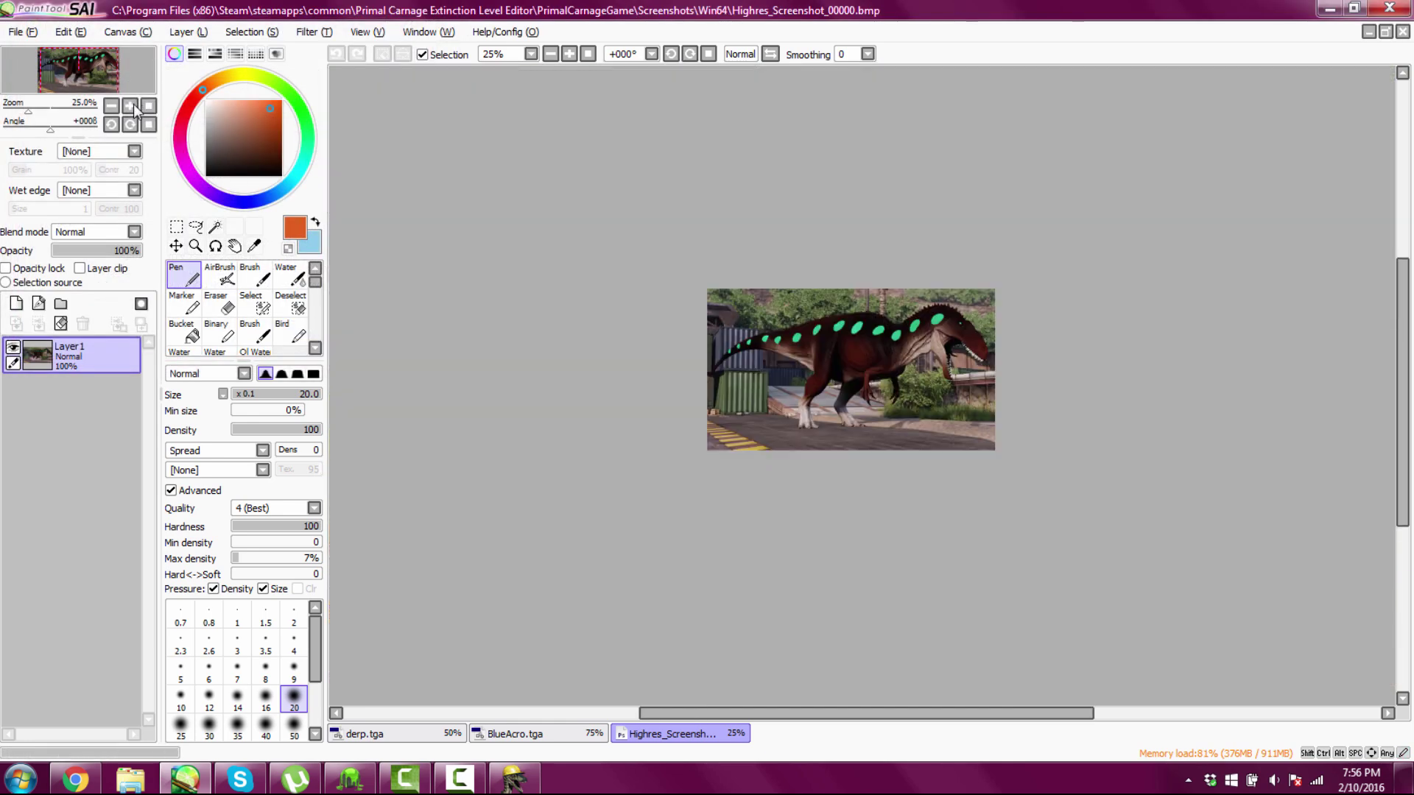
Examine the resized Acro screenshot at full size and as a whole.
click(131, 105)
click(130, 106)
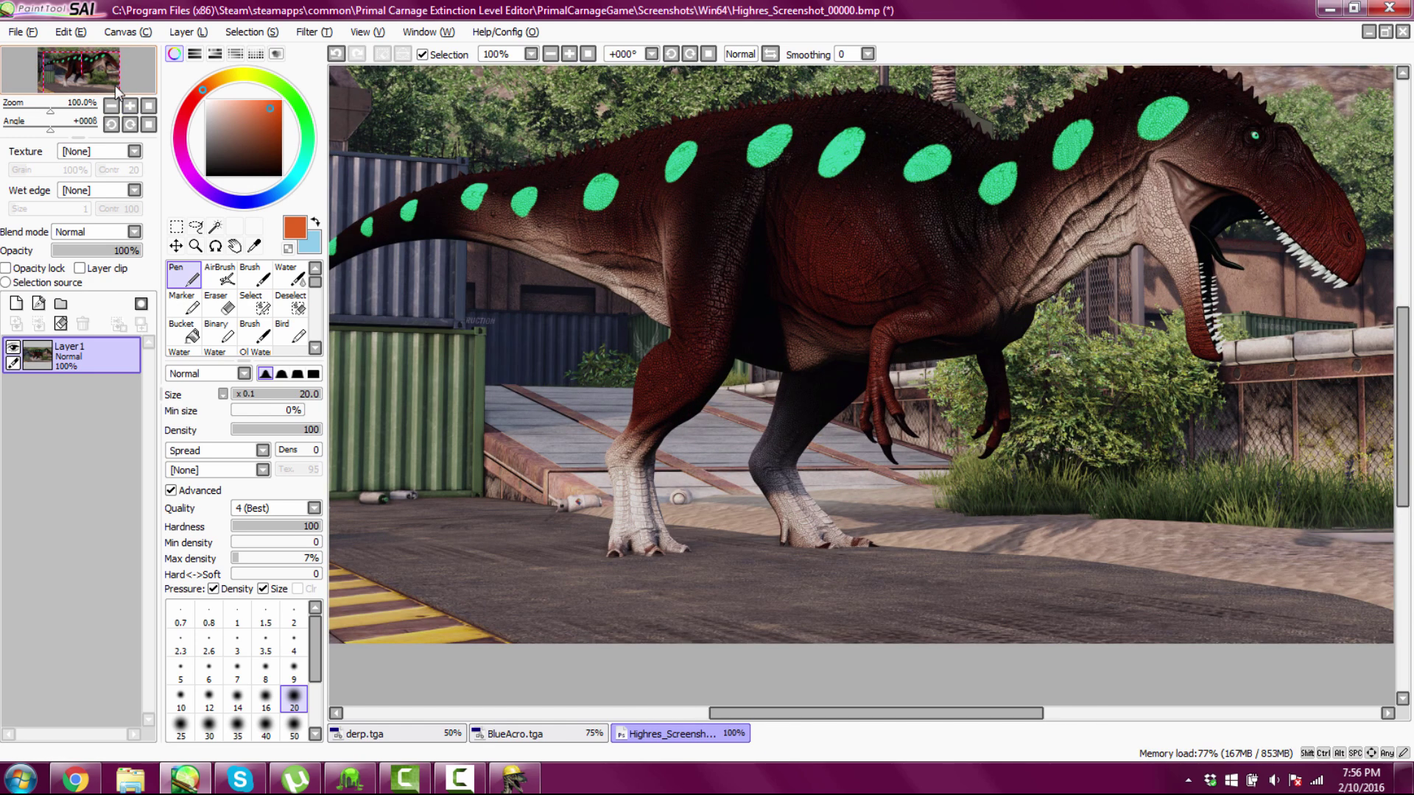
click(131, 105)
drag(120, 78, 109, 76)
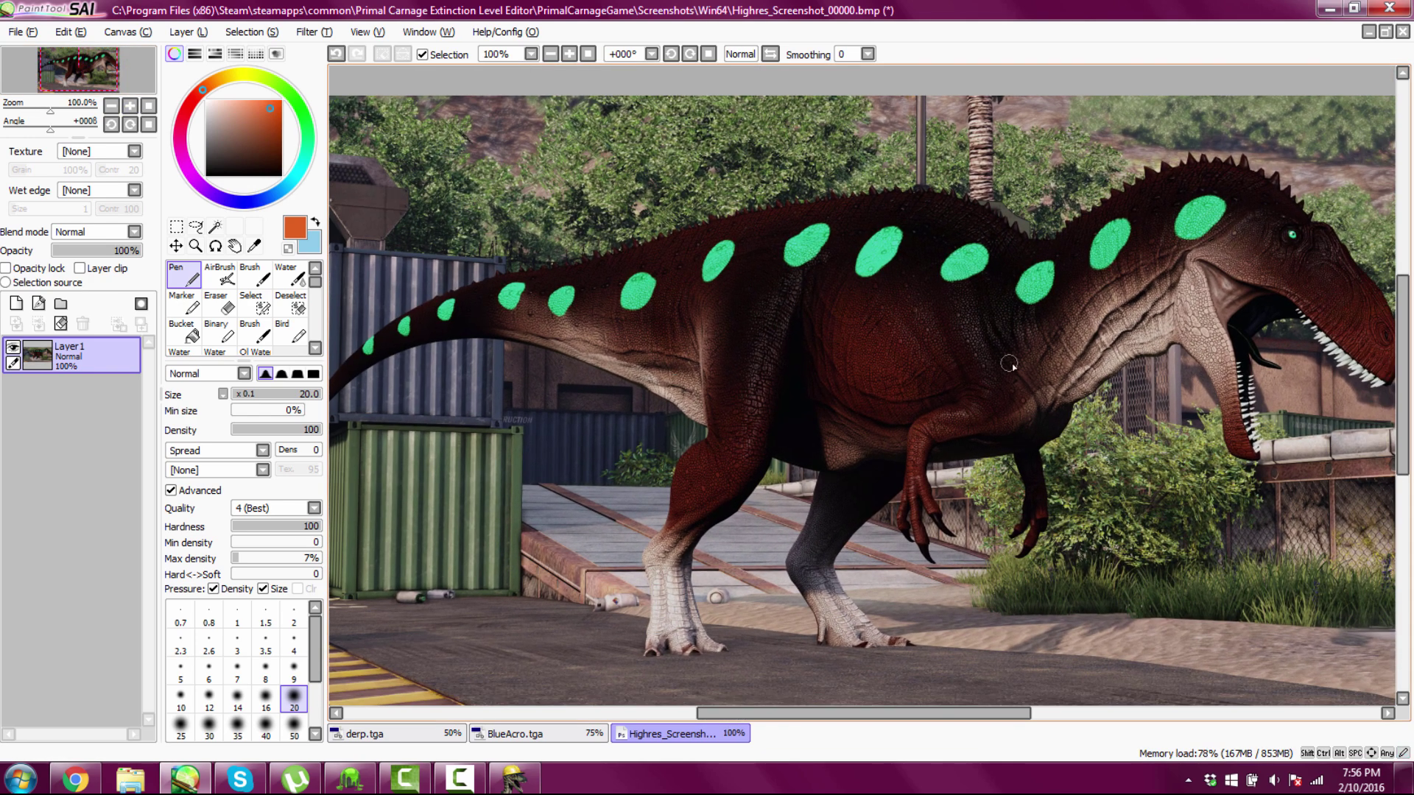
scroll(1009, 363, down, 1)
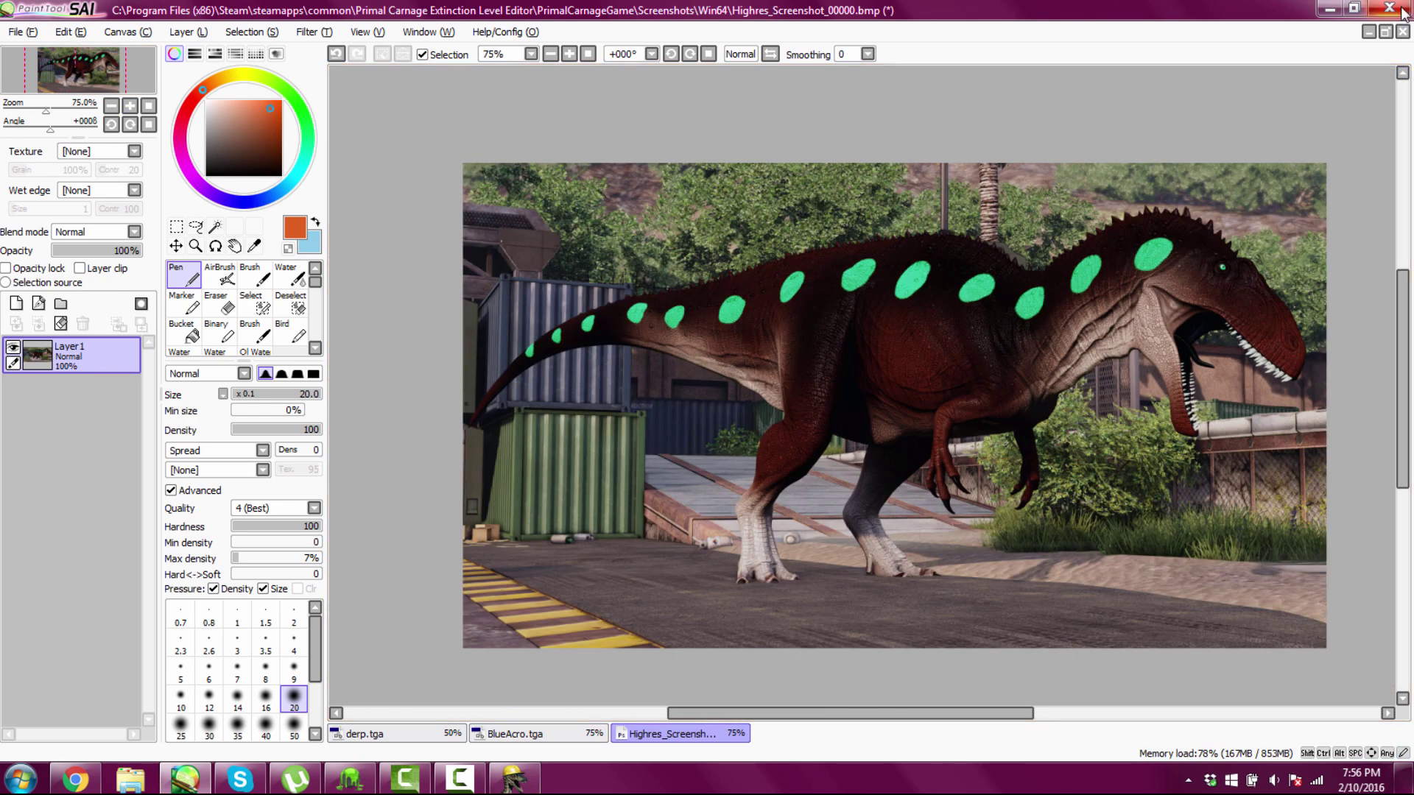